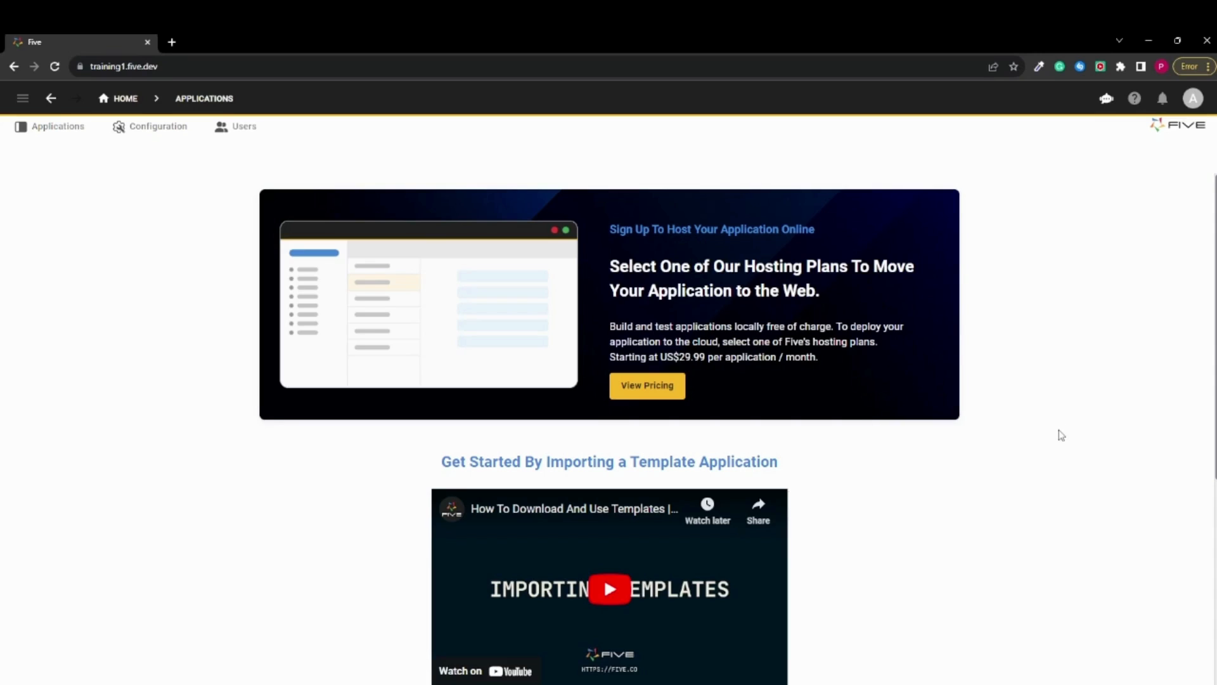
scroll(938, 345, "down", 2)
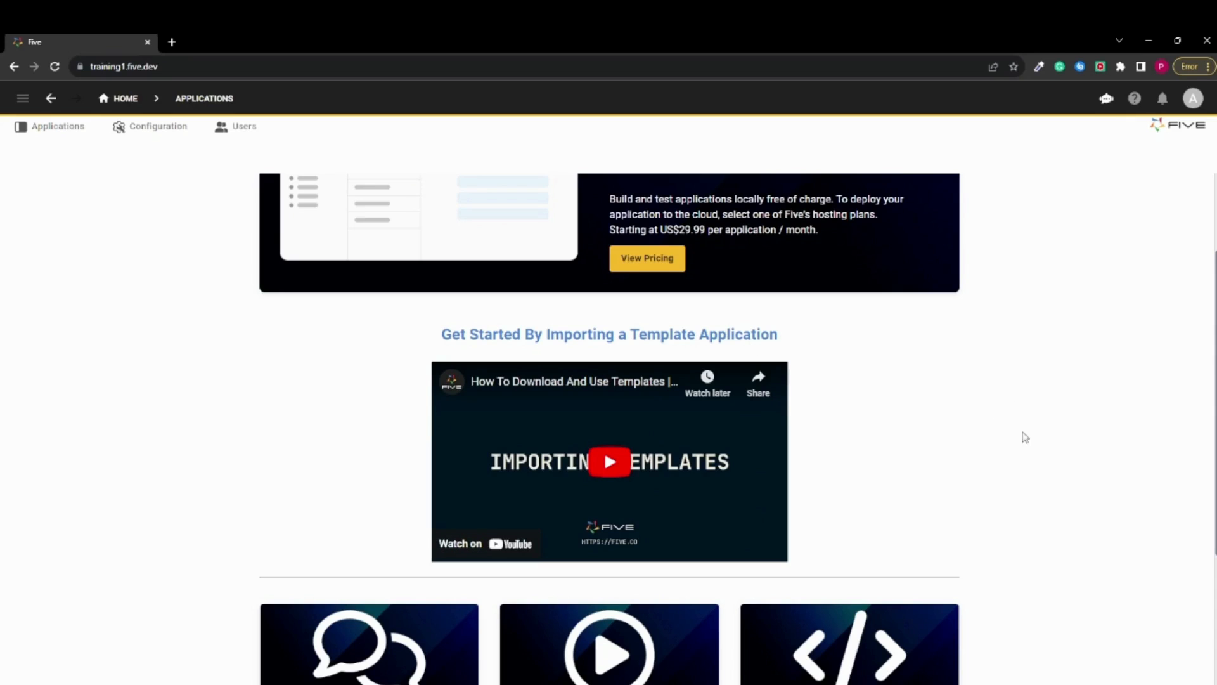
scroll(1020, 431, "down", 3)
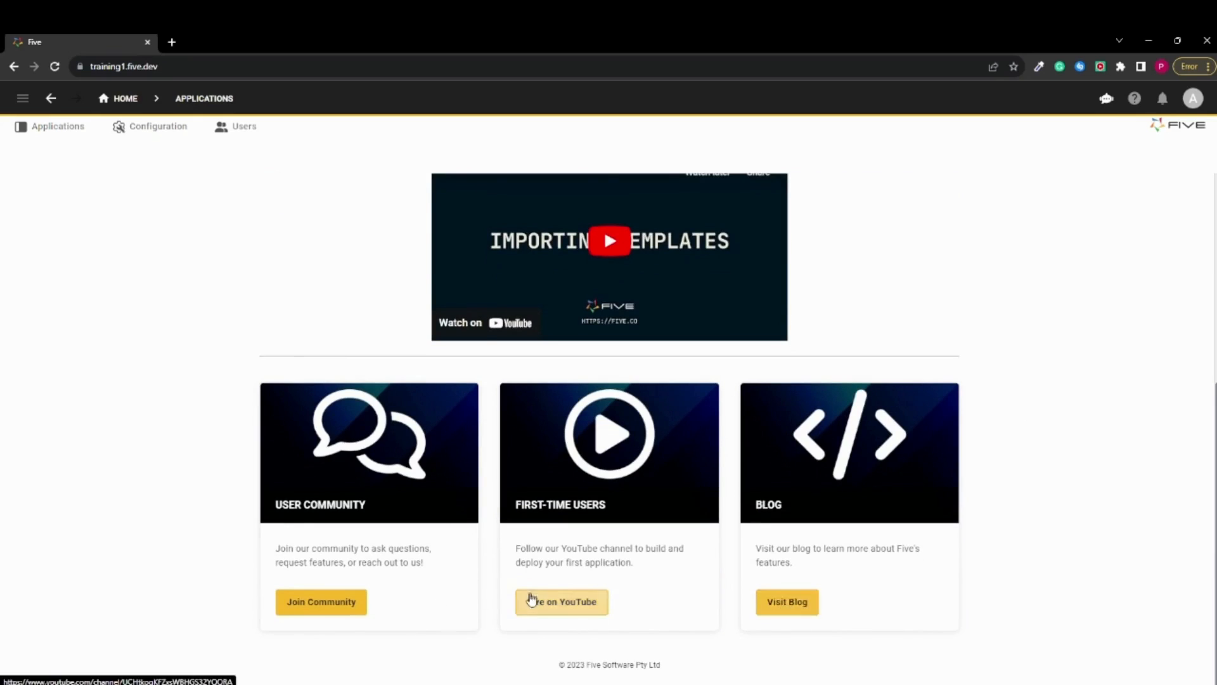
scroll(531, 601, "up", 4)
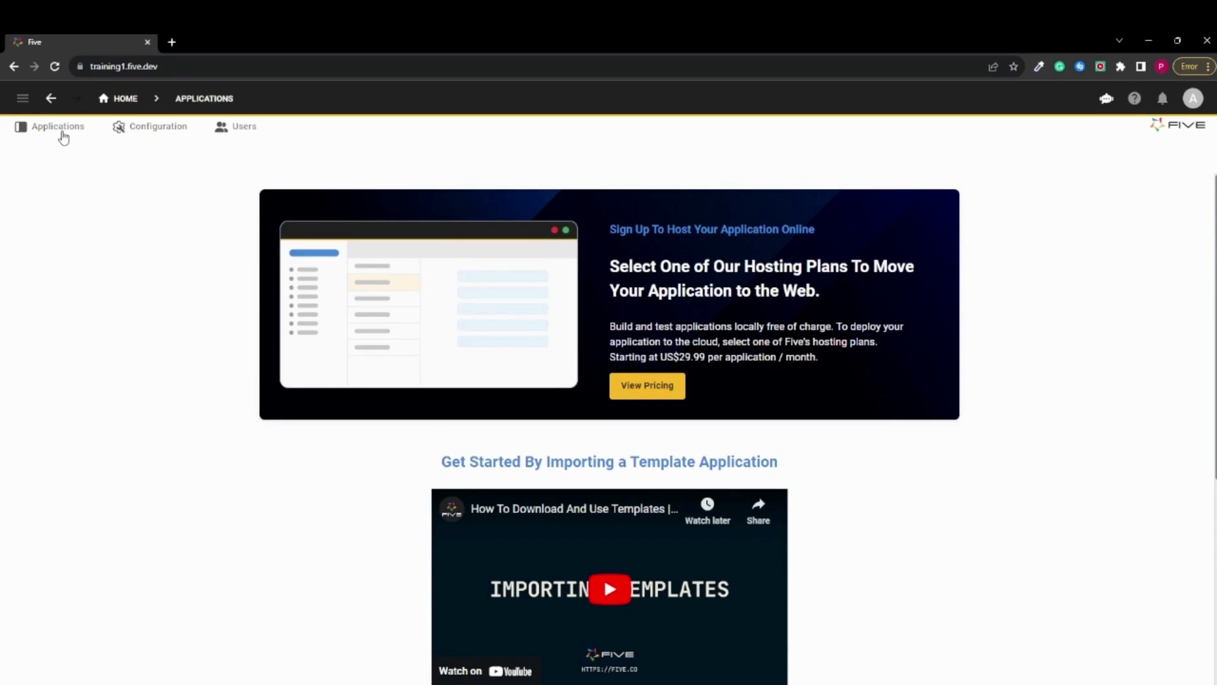
Create a new application record titled "My First App" and save it
left_click(62, 138)
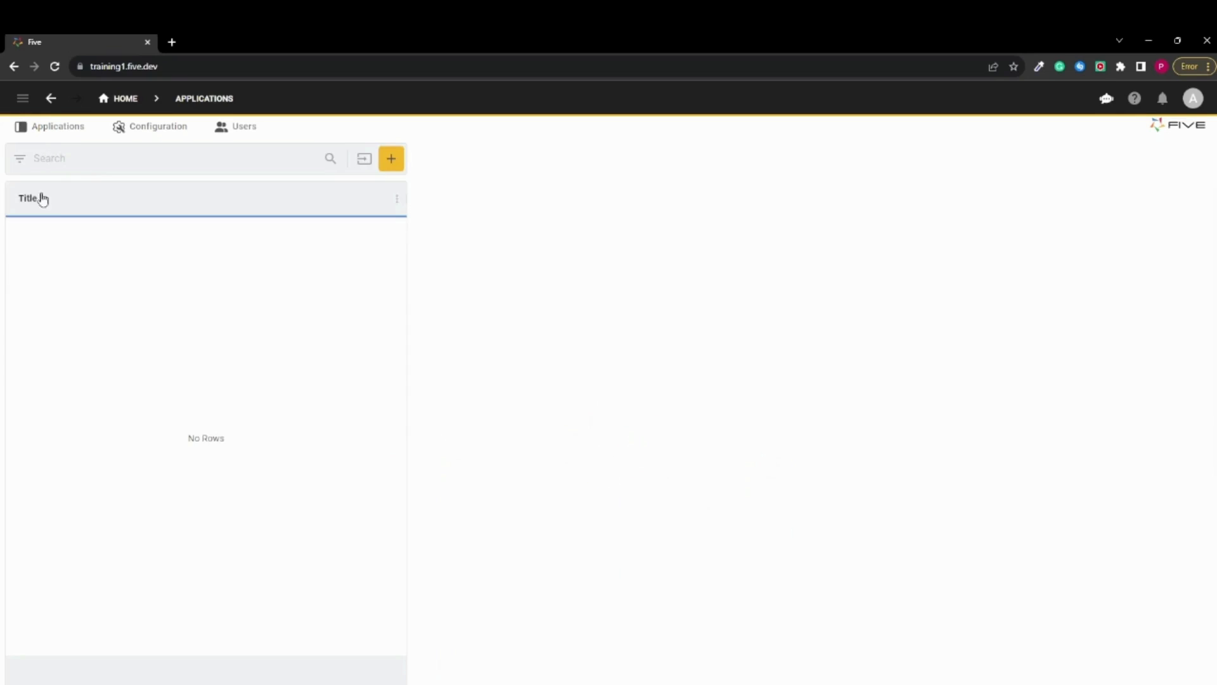
left_click(392, 160)
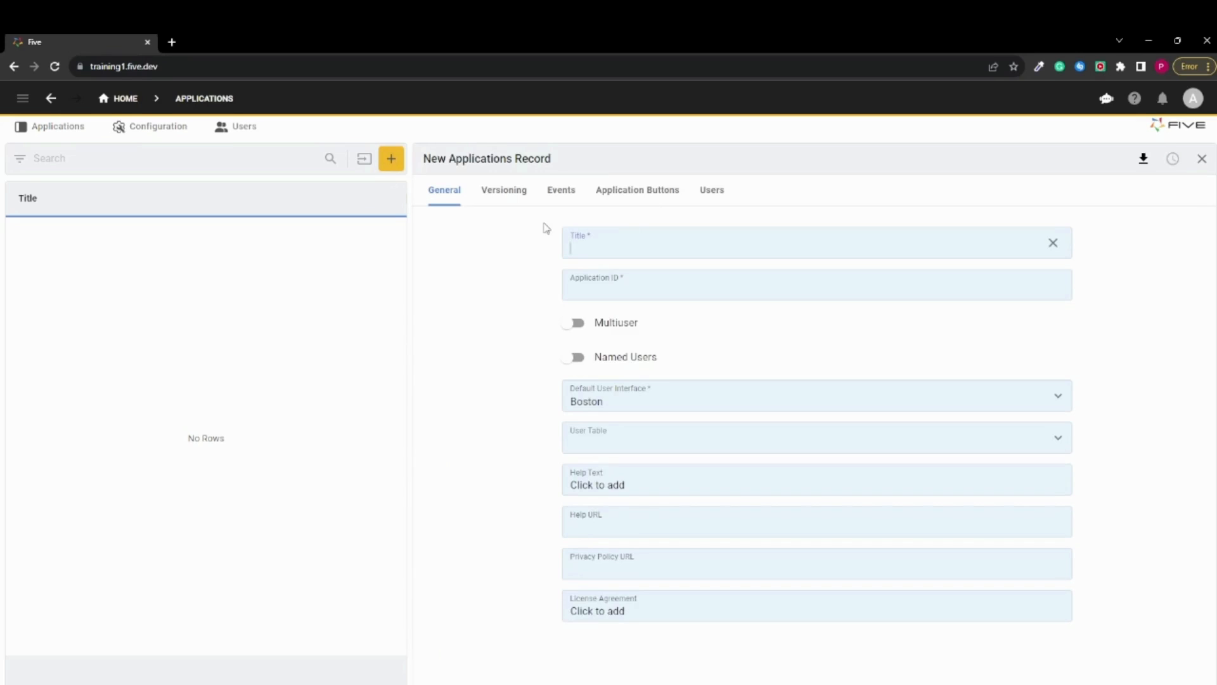
type("My First App")
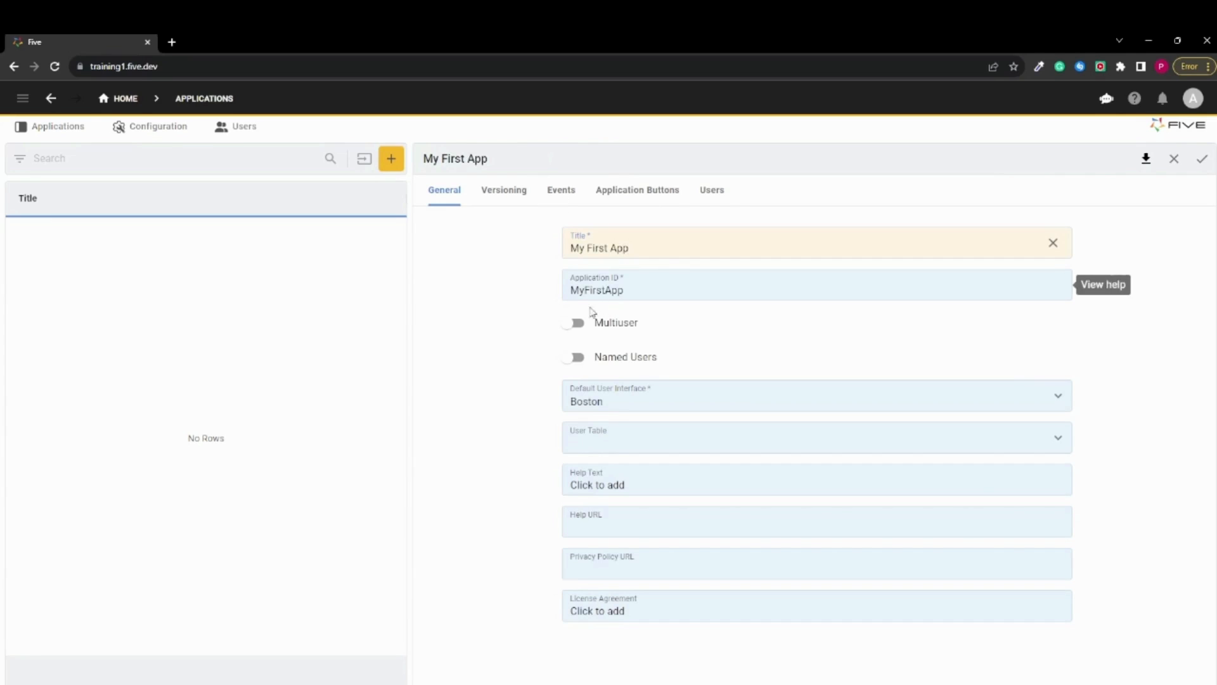
left_click(1203, 159)
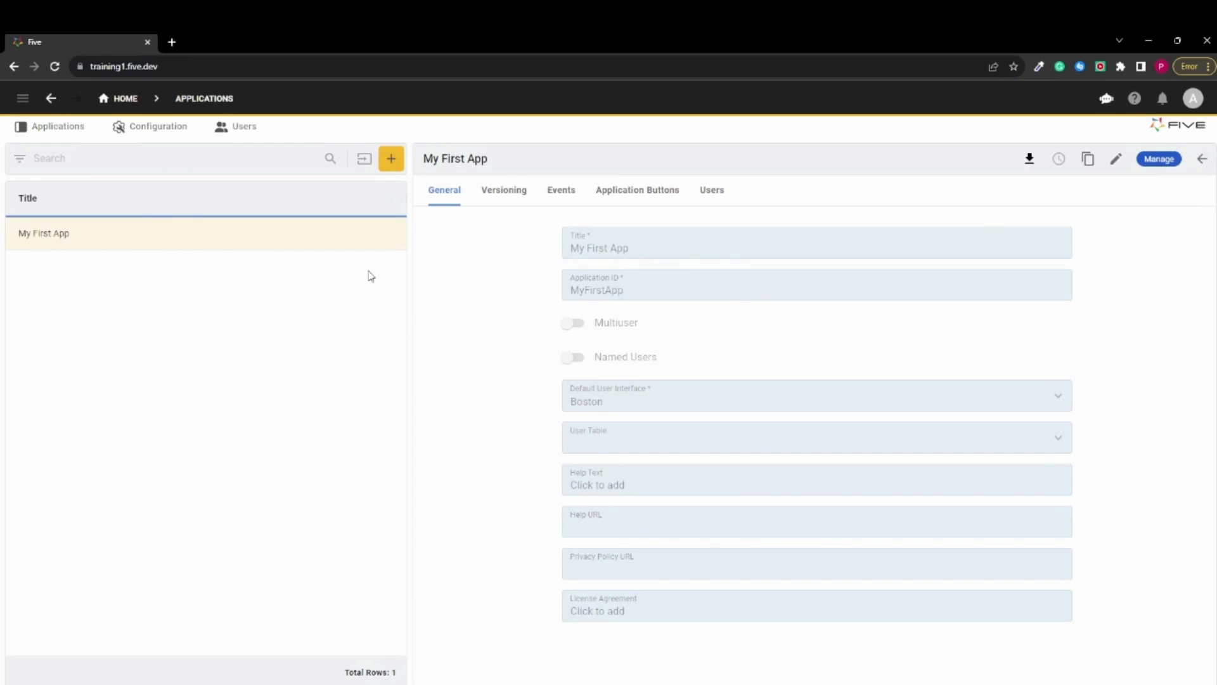
Open the My First App application for management and look through its development menus
left_click(1158, 169)
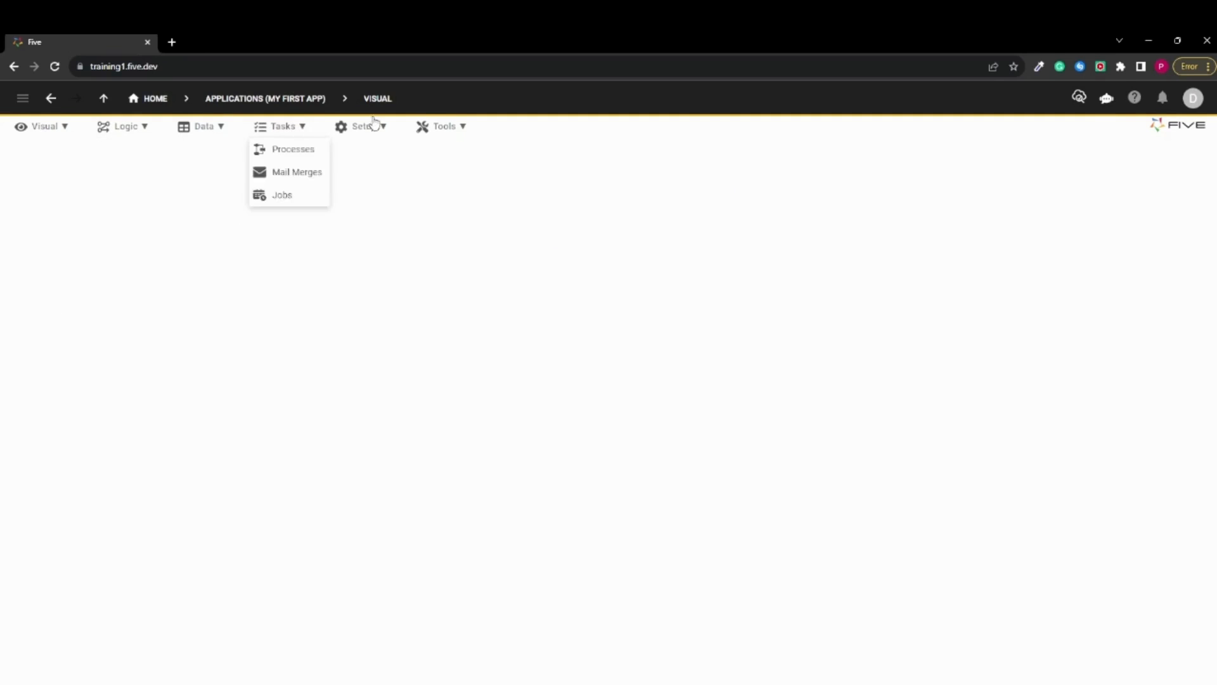
mouse_move(451, 125)
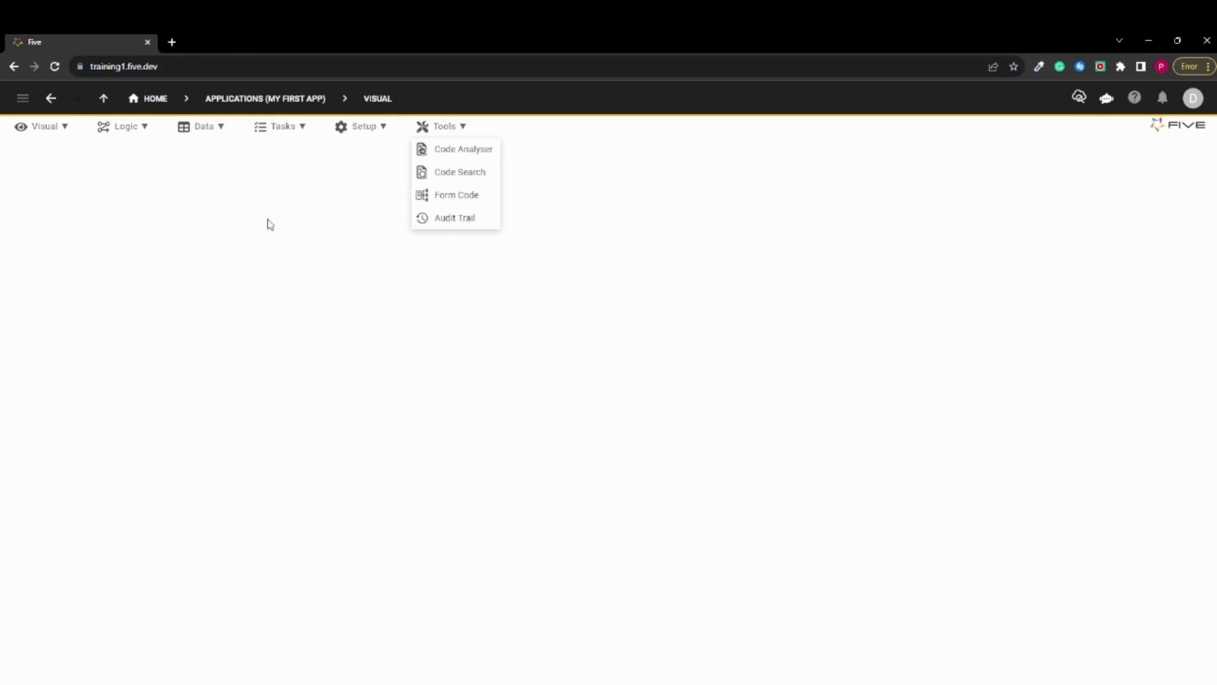
mouse_move(54, 132)
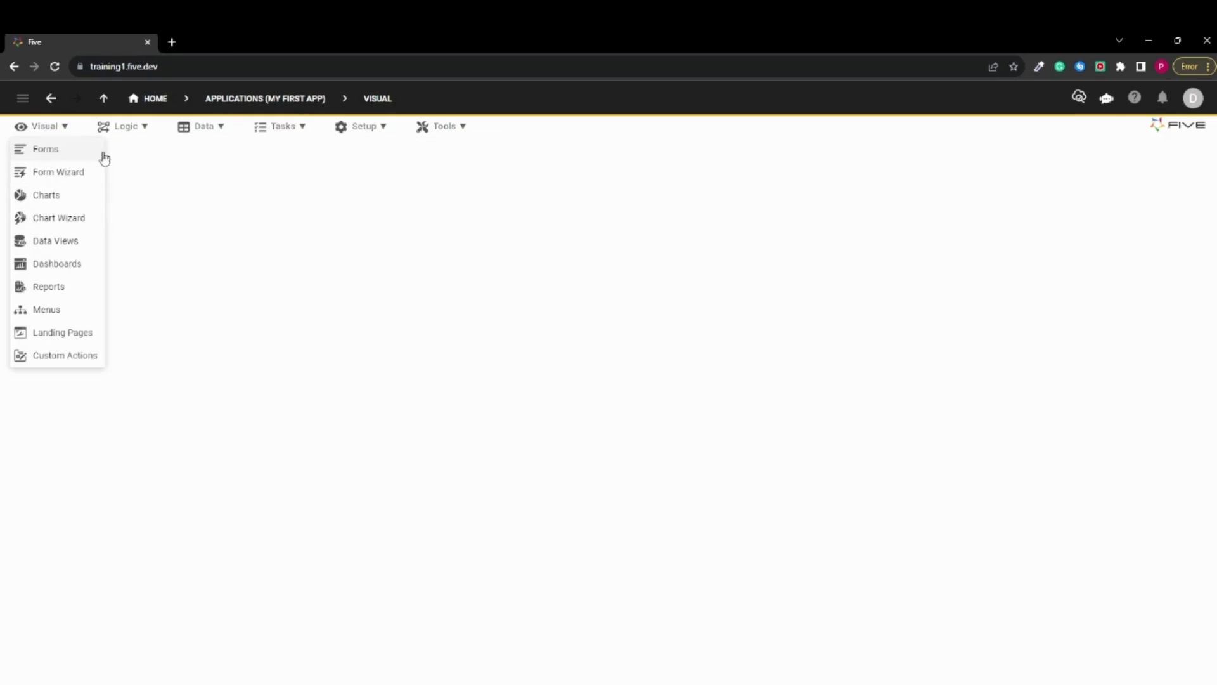
mouse_move(143, 132)
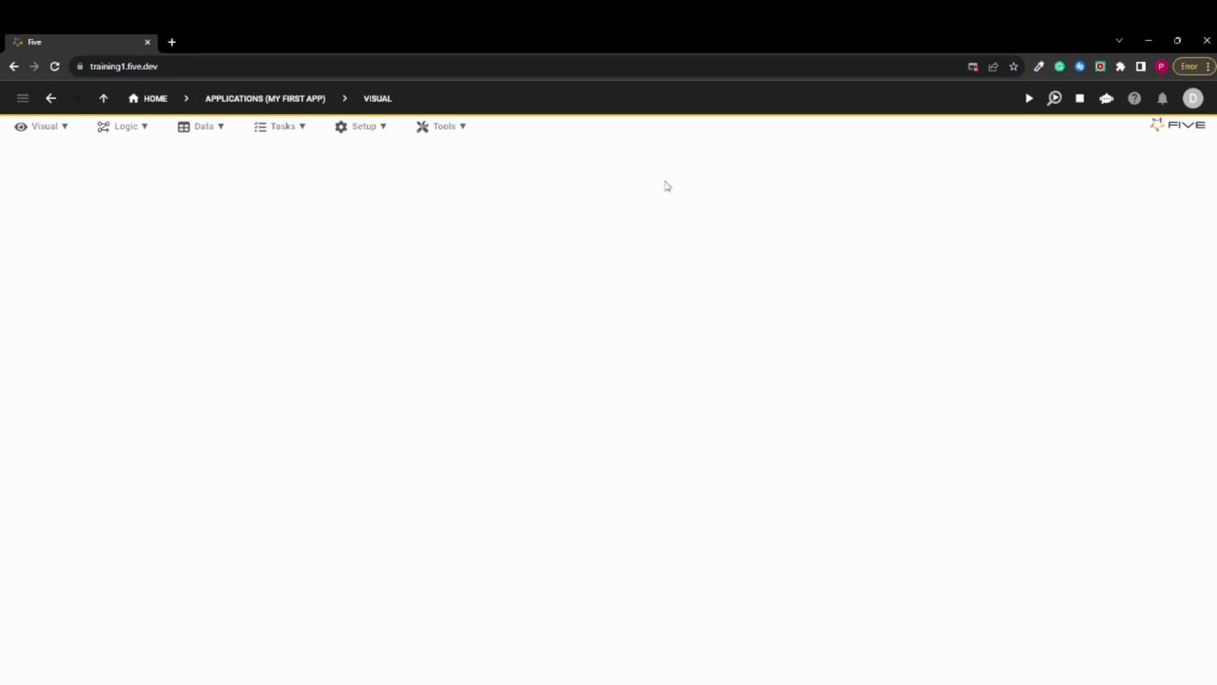
Run My First App to preview it in the browser, and close the preview
left_click(1030, 99)
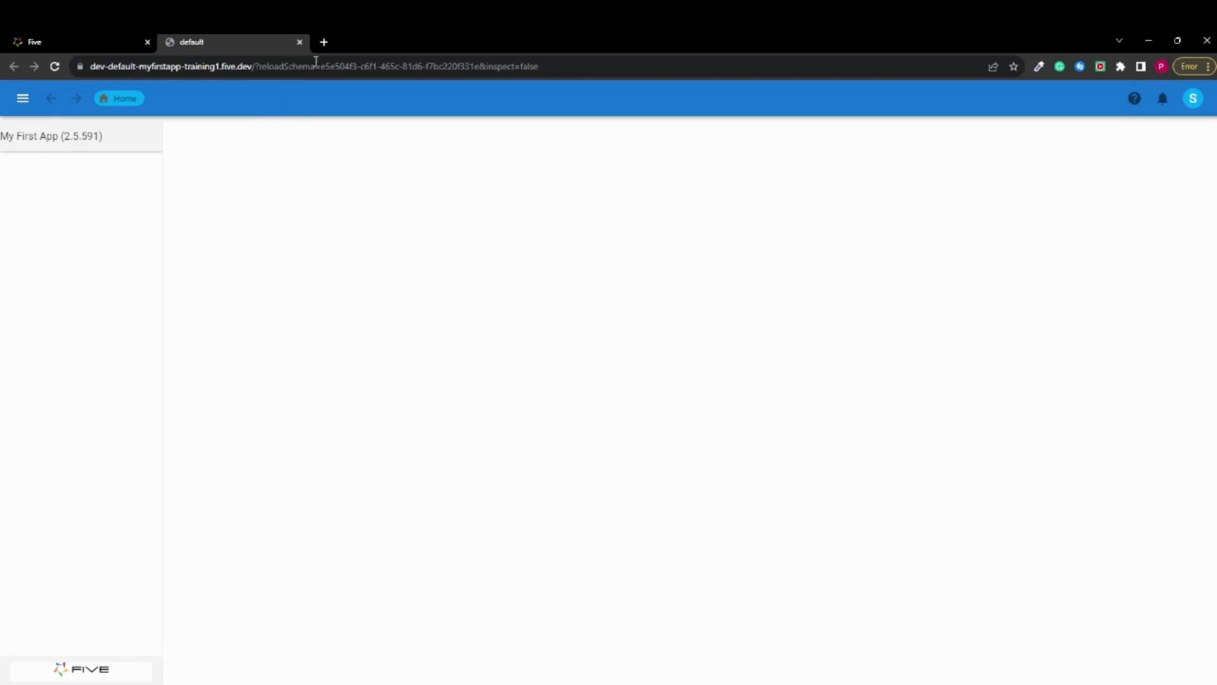
left_click(299, 42)
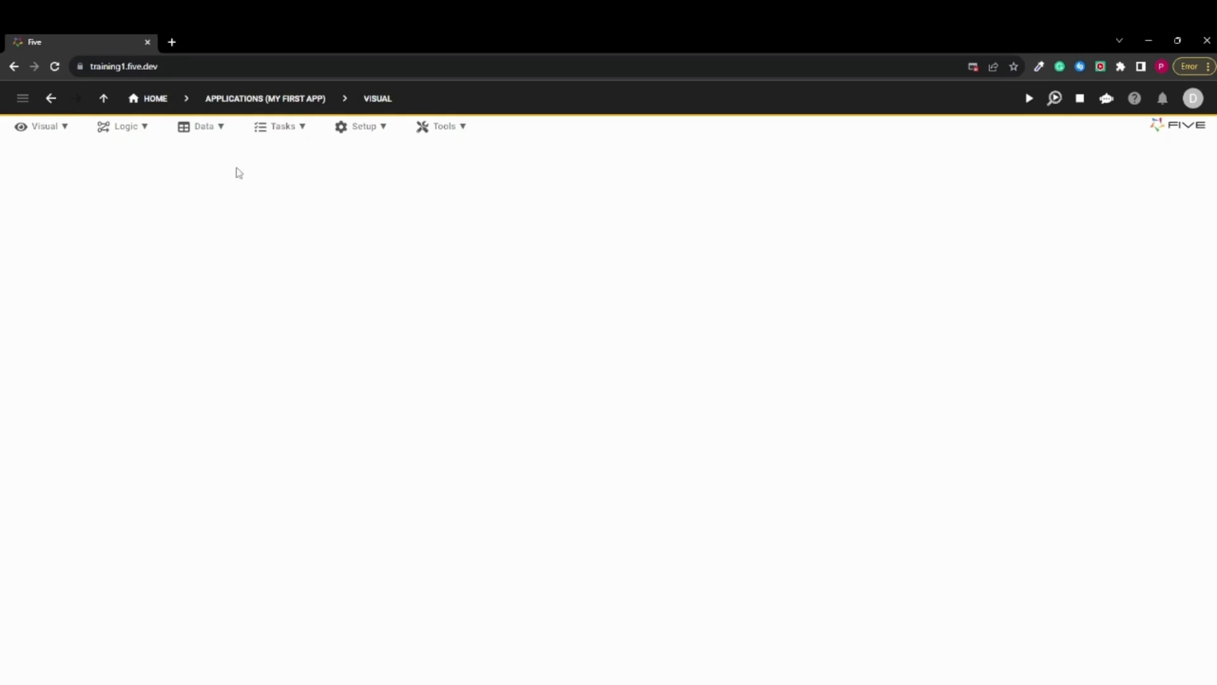
Start a new database table with the Table Wizard and name it Customer
left_click(214, 131)
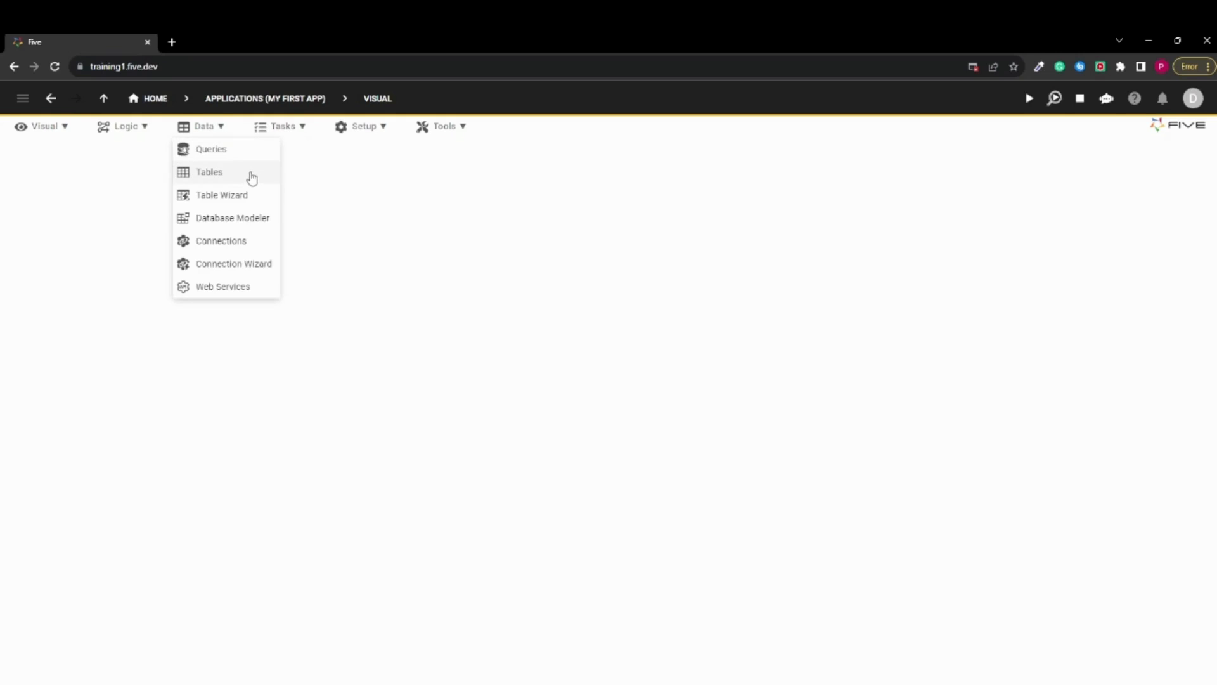
left_click(242, 196)
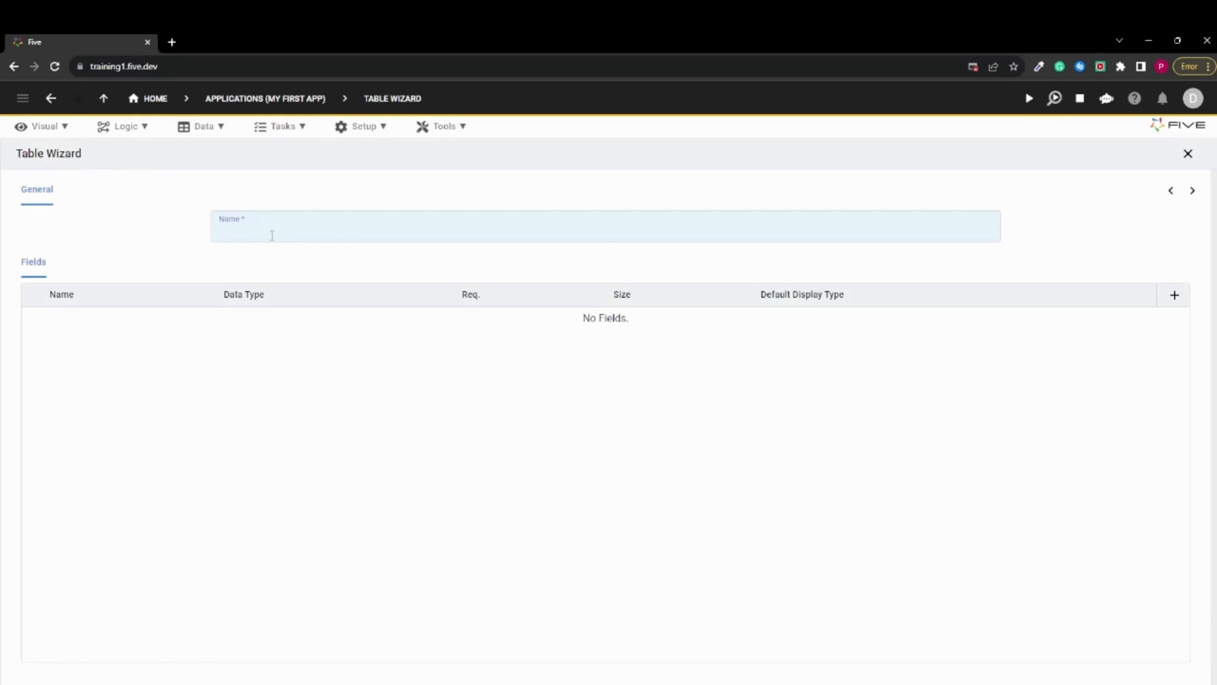
type("Custgome")
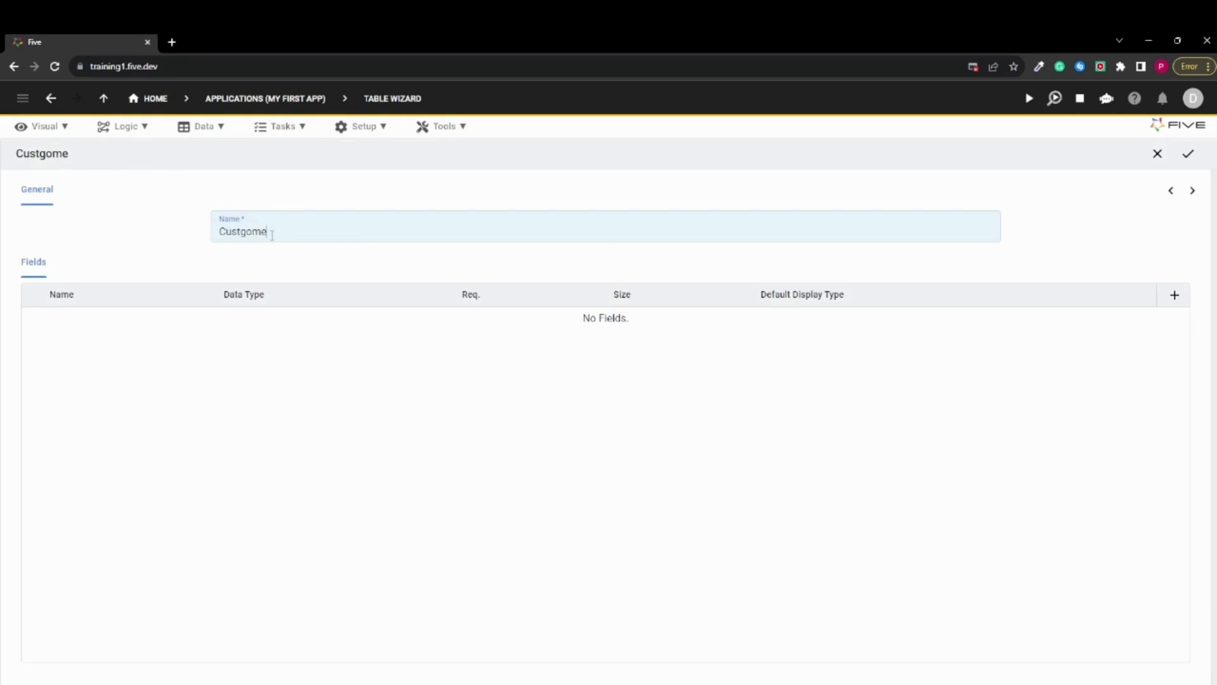
key("BackSpace")
key("BackSpace")
key("BackSpace")
key("BackSpace")
type("ome")
Add three fields to the Customer table and name them Name, Email and City
left_click(1175, 296)
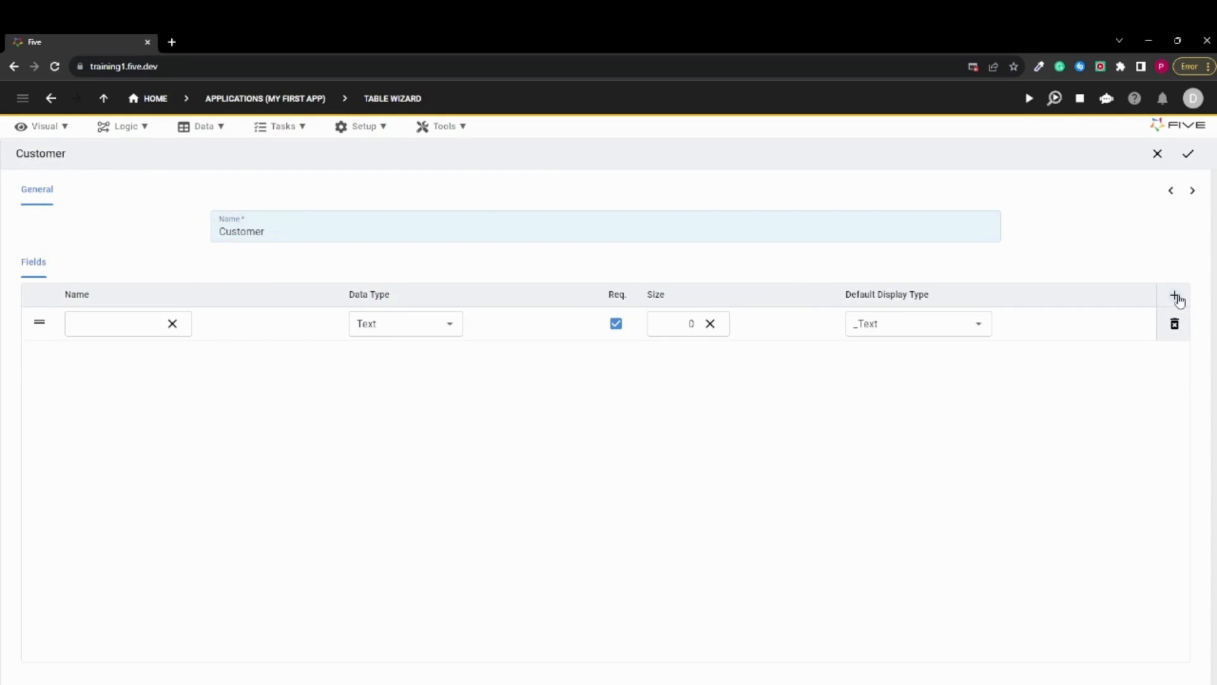
left_click(1176, 298)
left_click(1177, 298)
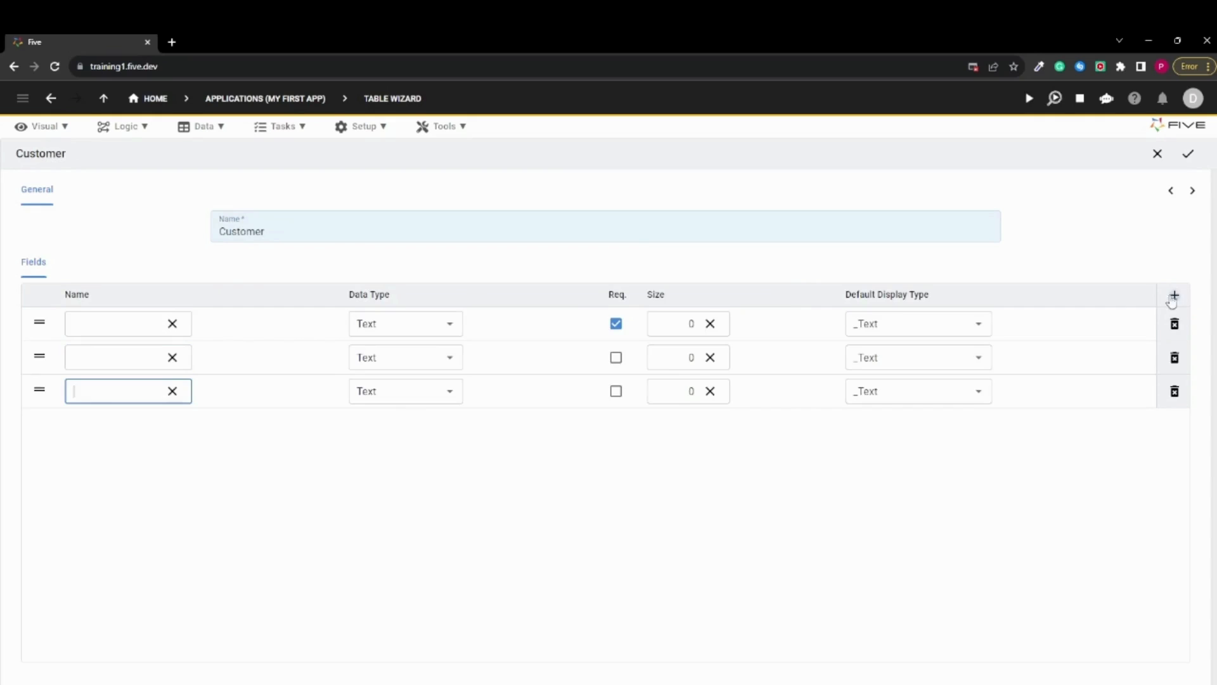
left_click(102, 332)
type("Name")
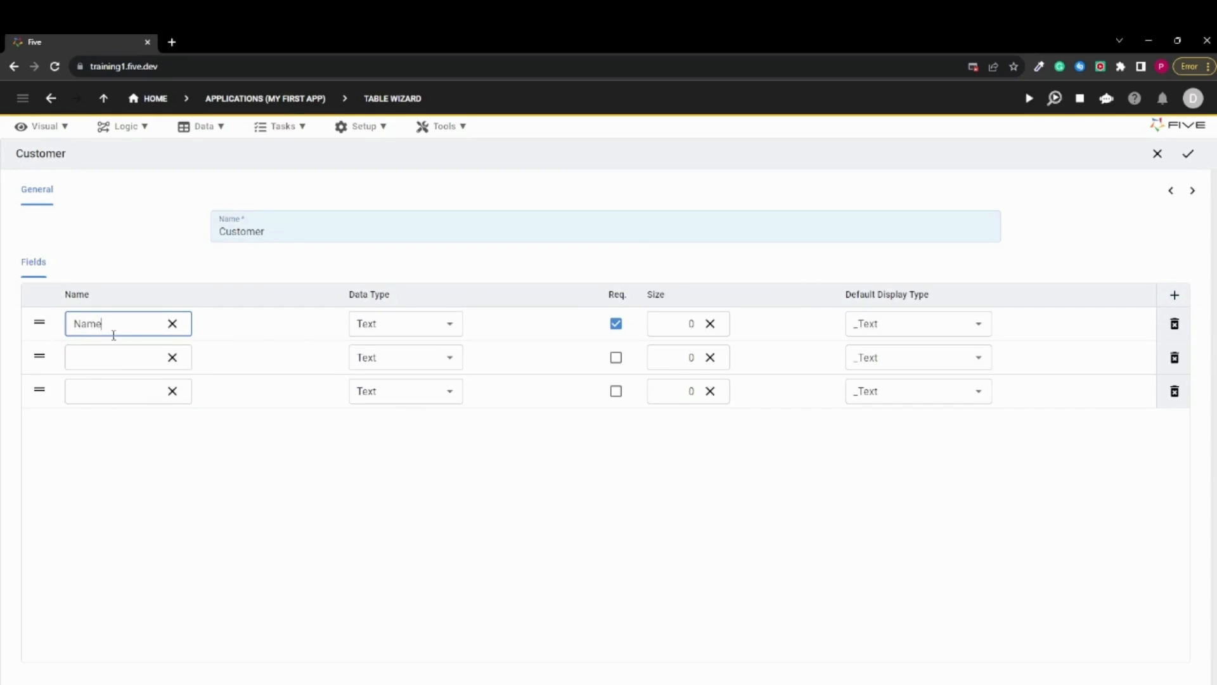
left_click(120, 359)
type("Email")
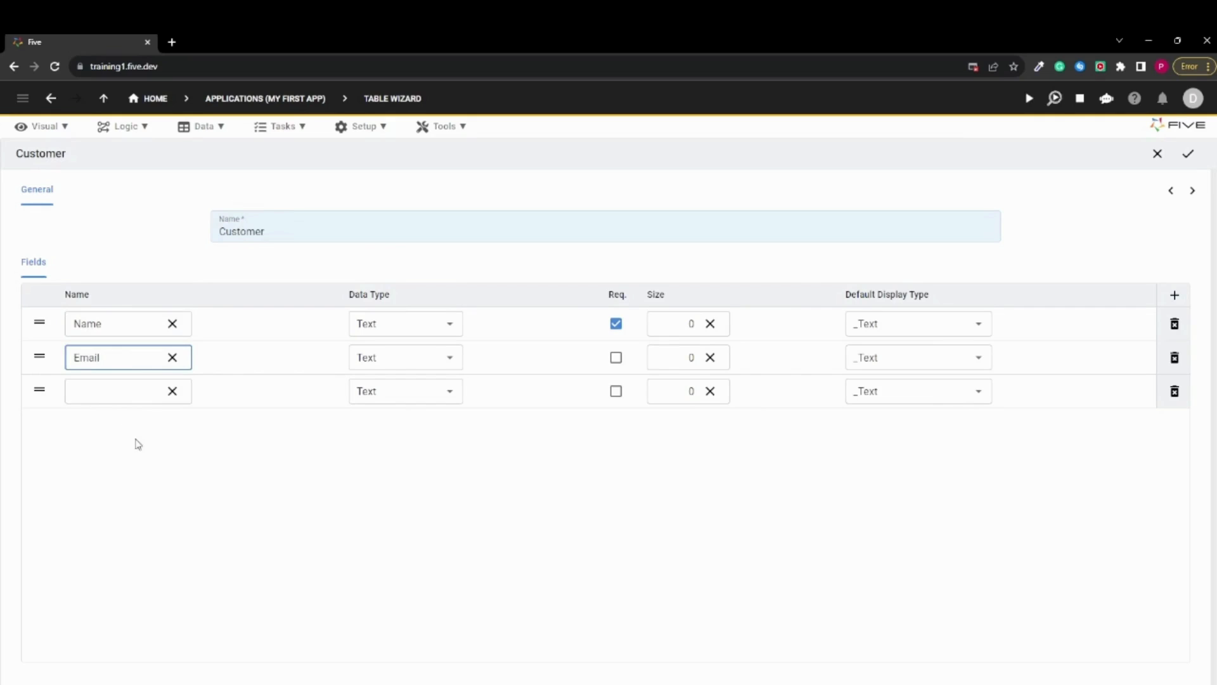
left_click(106, 398)
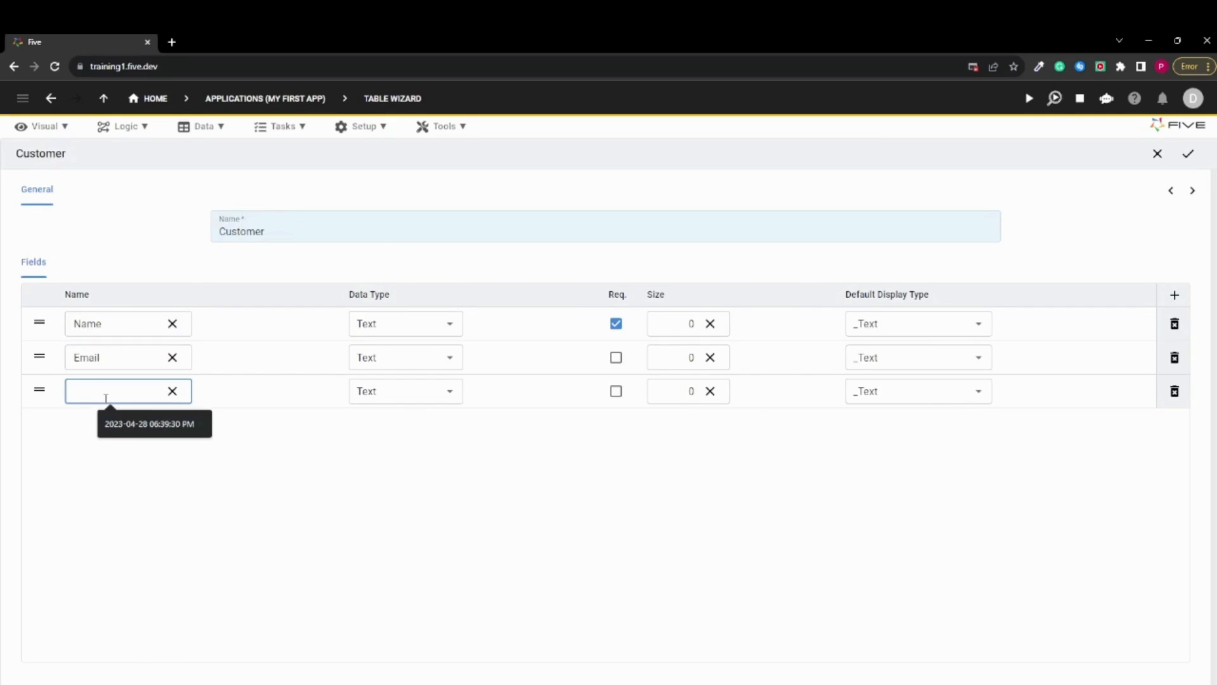
type("City")
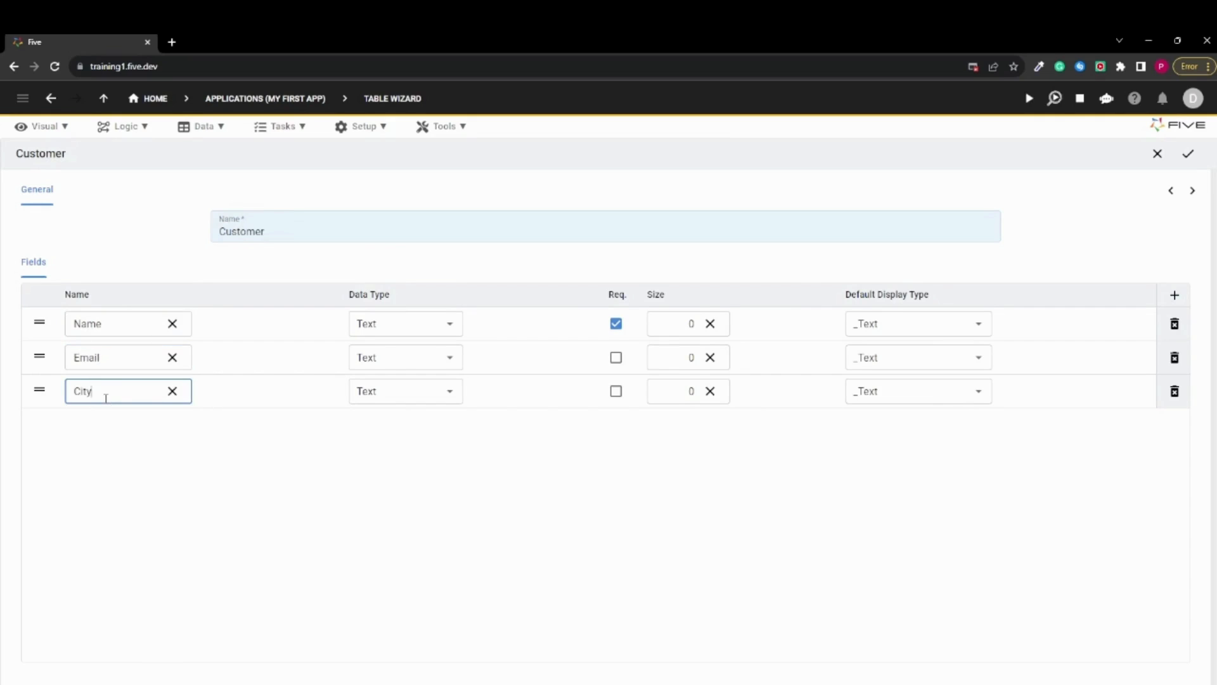
left_click(306, 553)
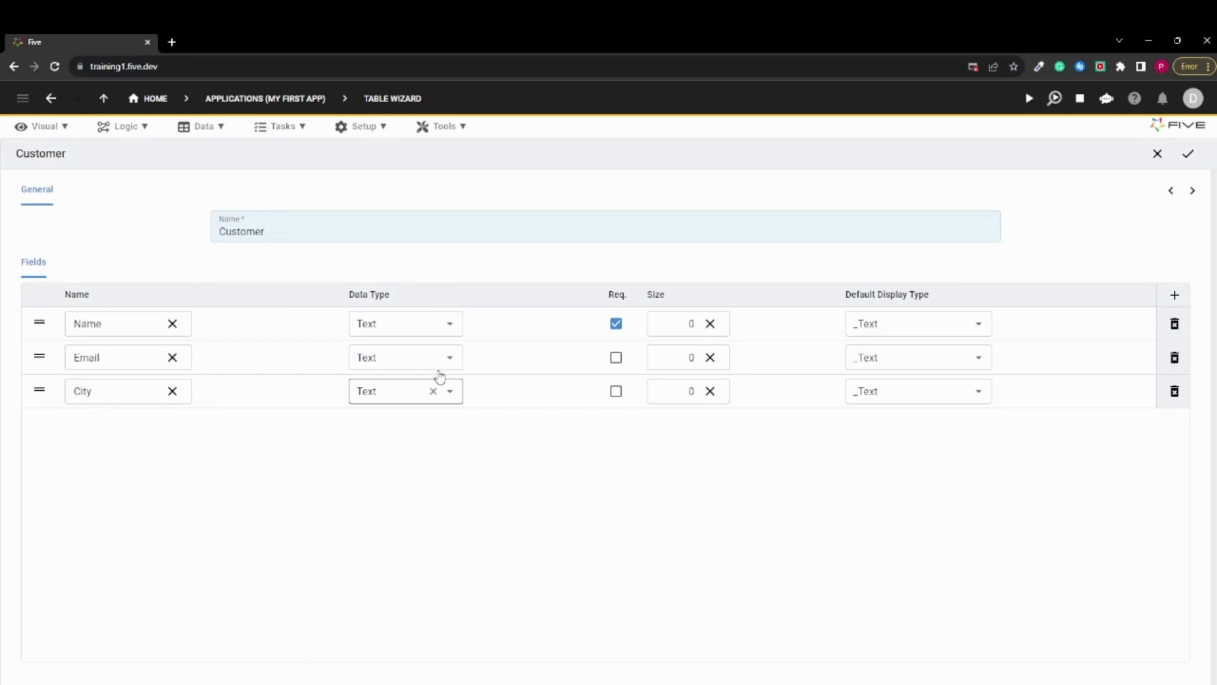
Review the data types available for the Name field
left_click(448, 325)
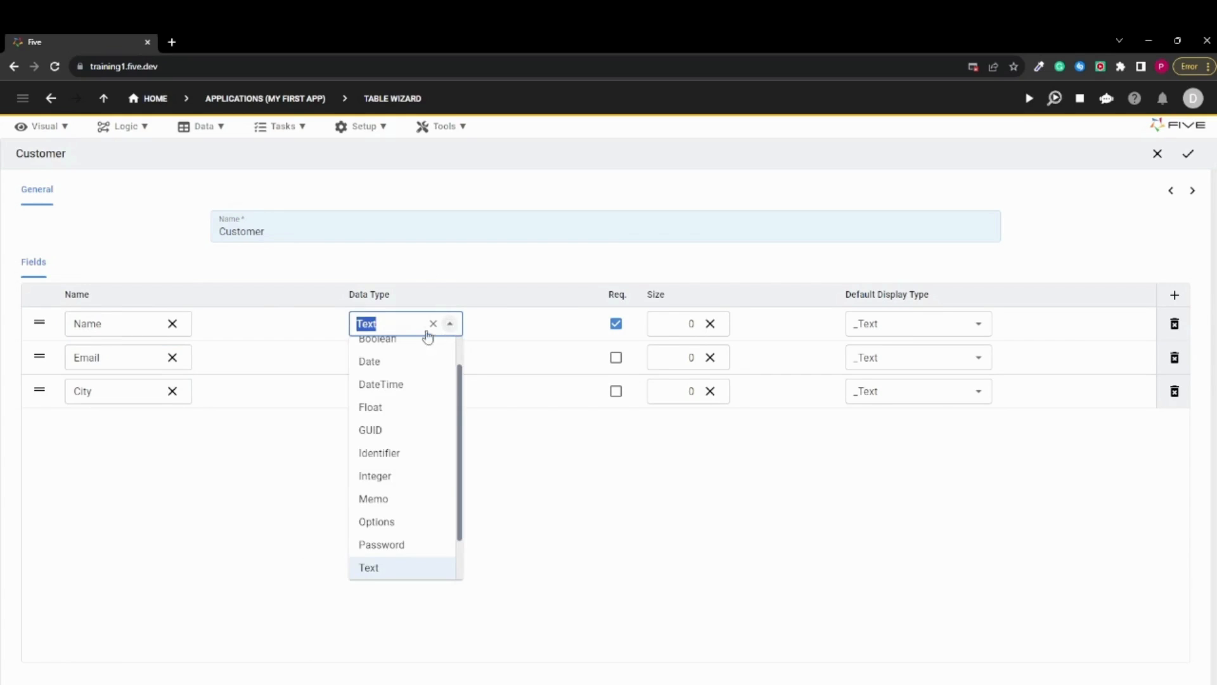
scroll(404, 485, "up", 1)
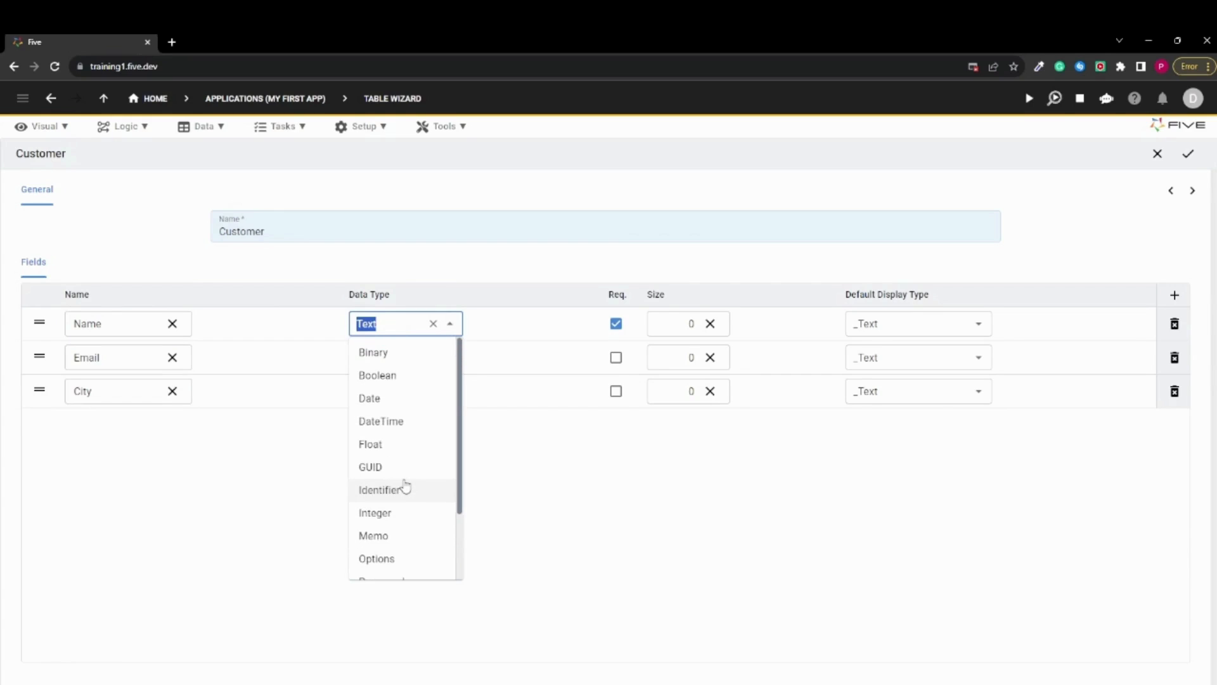
scroll(402, 486, "down", 2)
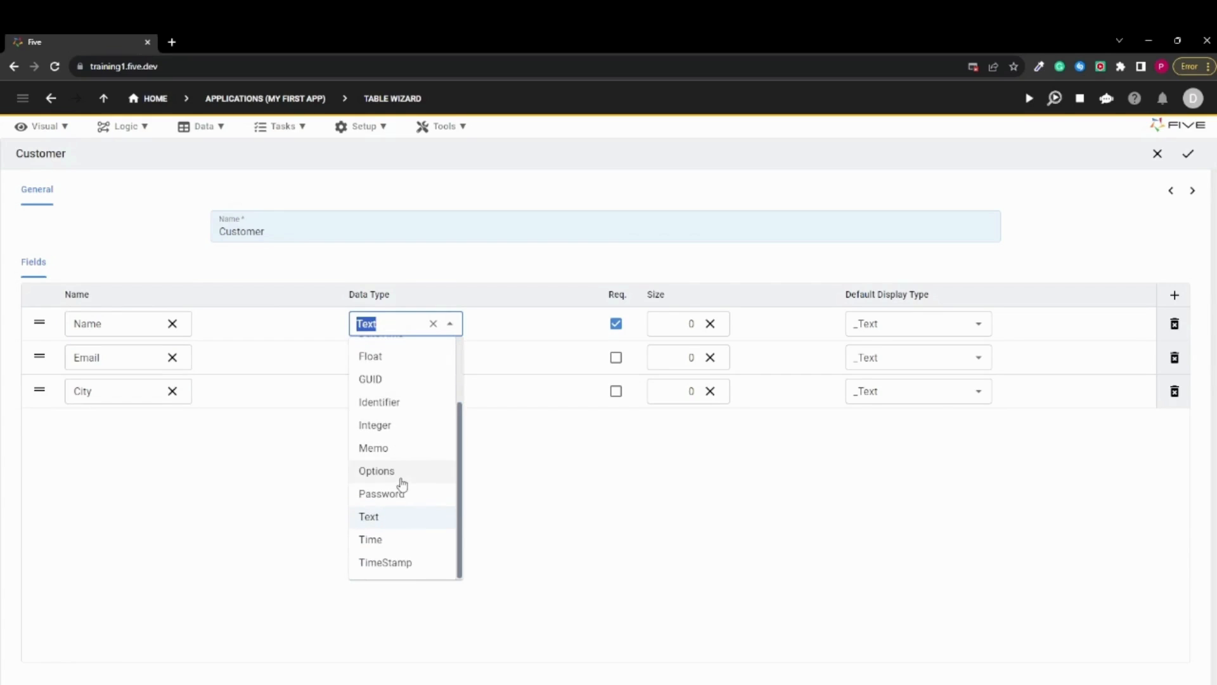
left_click(309, 485)
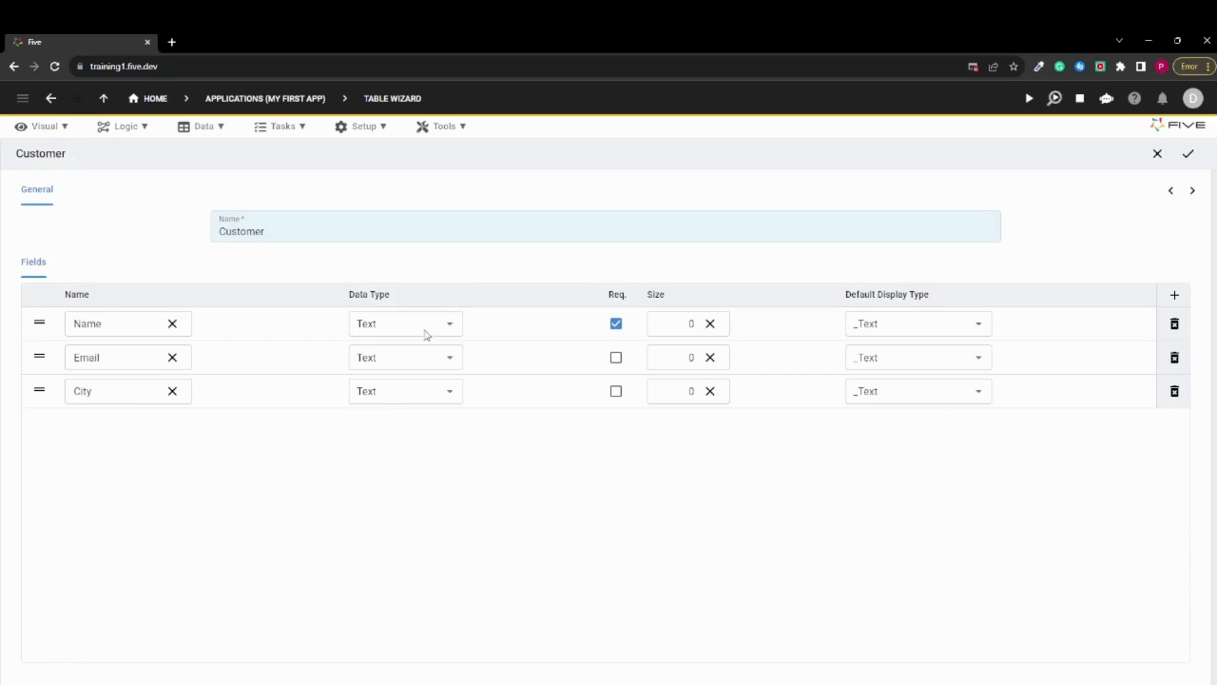
Set the size of the Name, Email and City fields to 1000 and save the Customer table without adding data
left_click(676, 327)
type("1000")
left_click(672, 353)
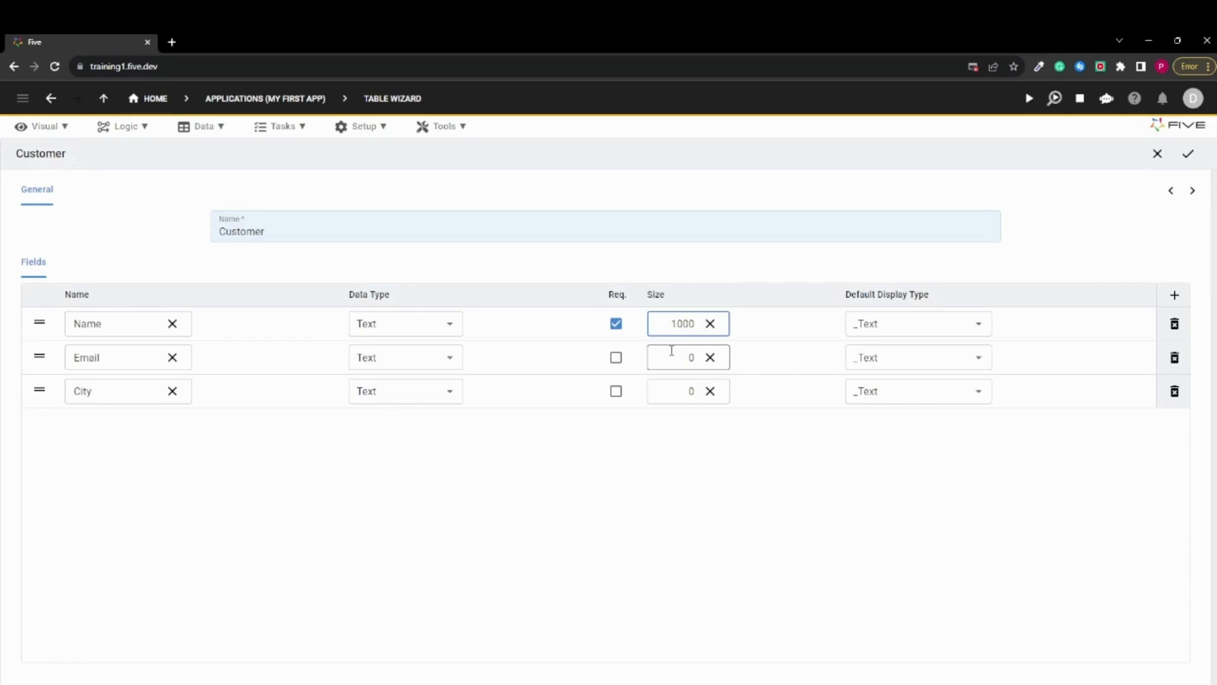
type("1000")
left_click(678, 384)
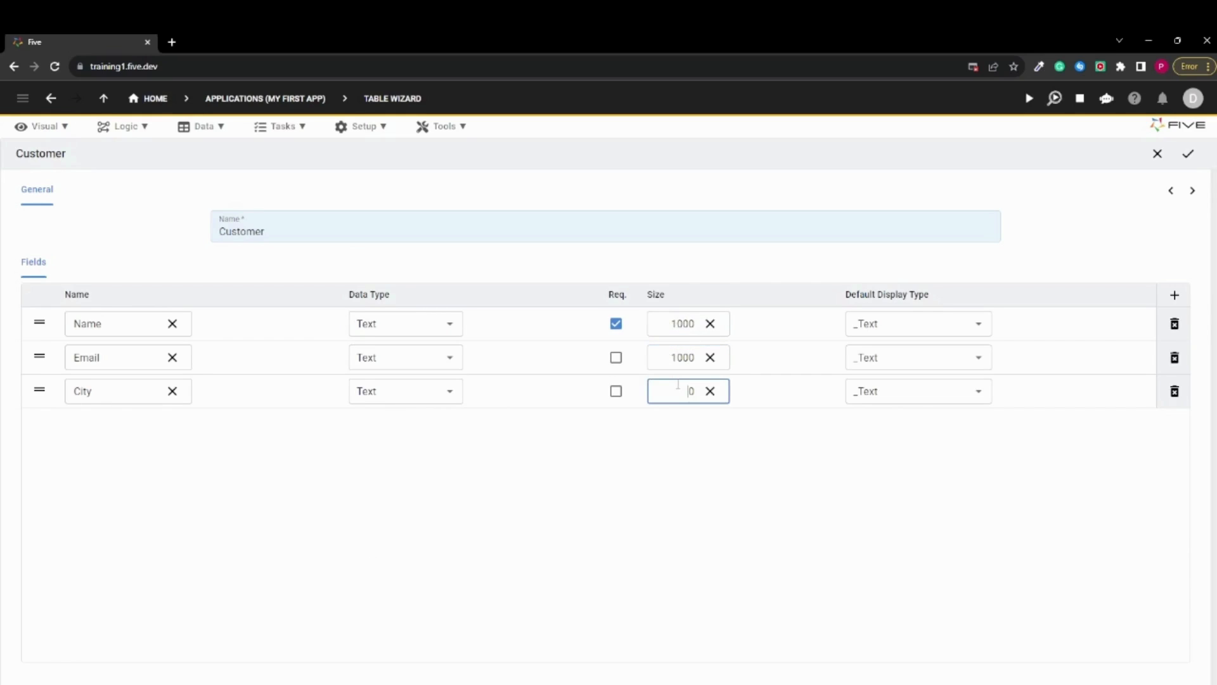
left_click(756, 585)
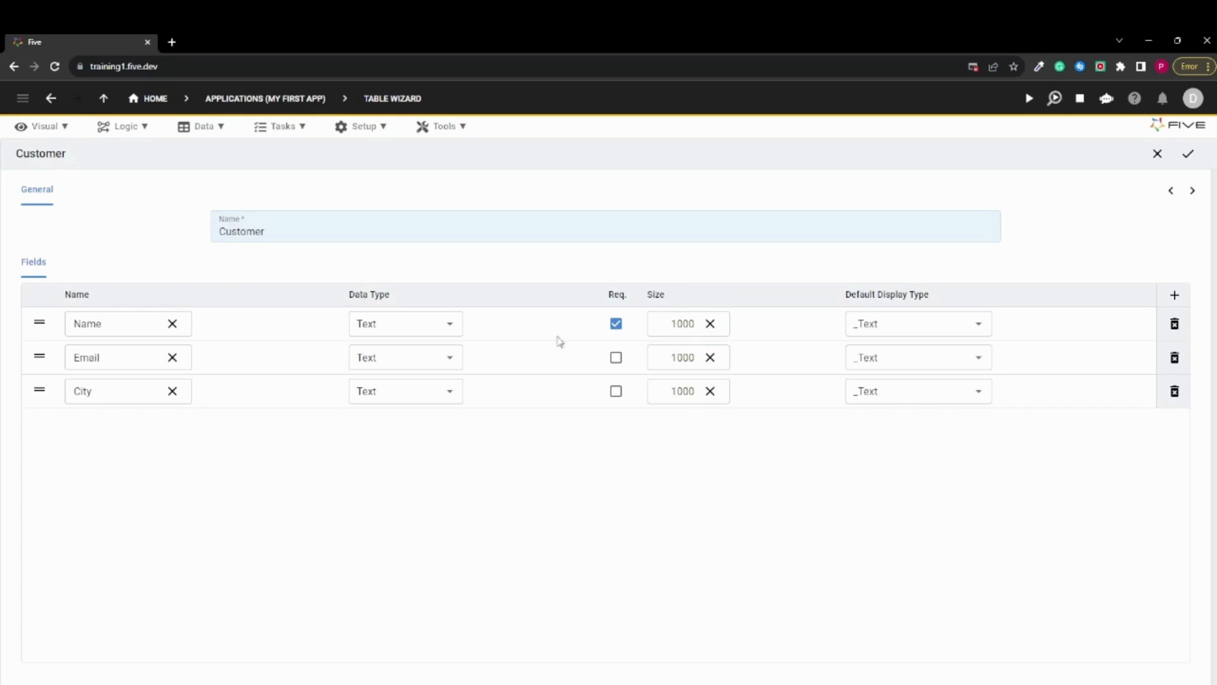
left_click(1189, 156)
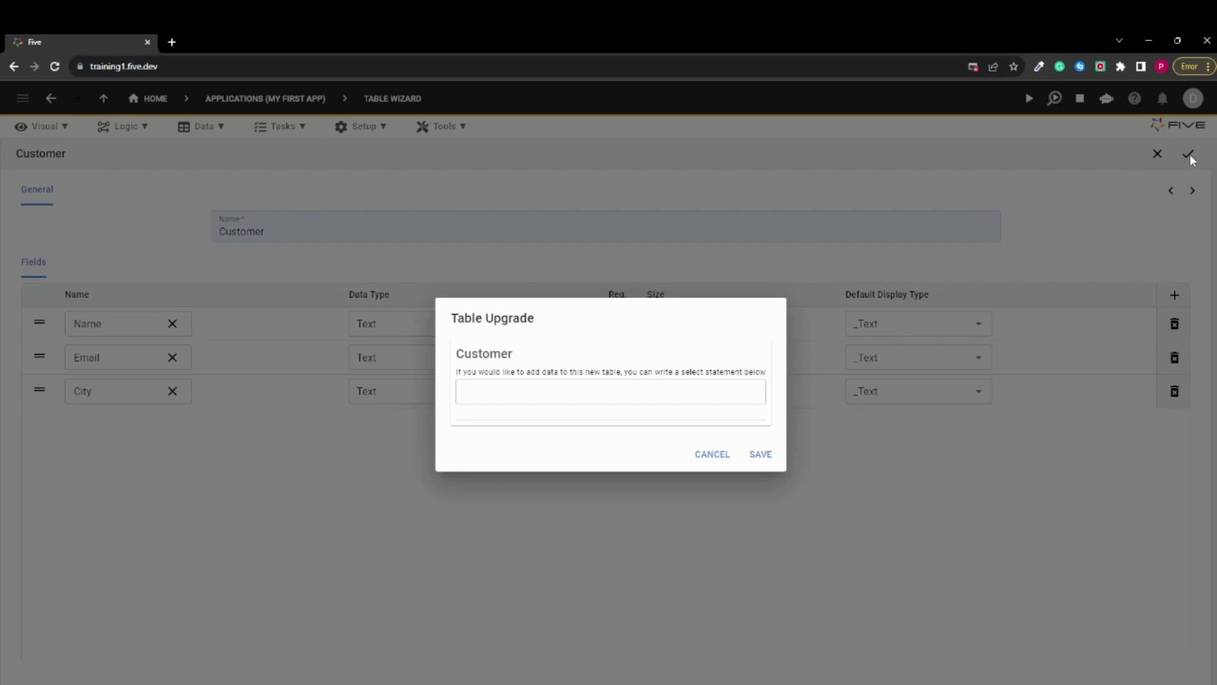
left_click(760, 456)
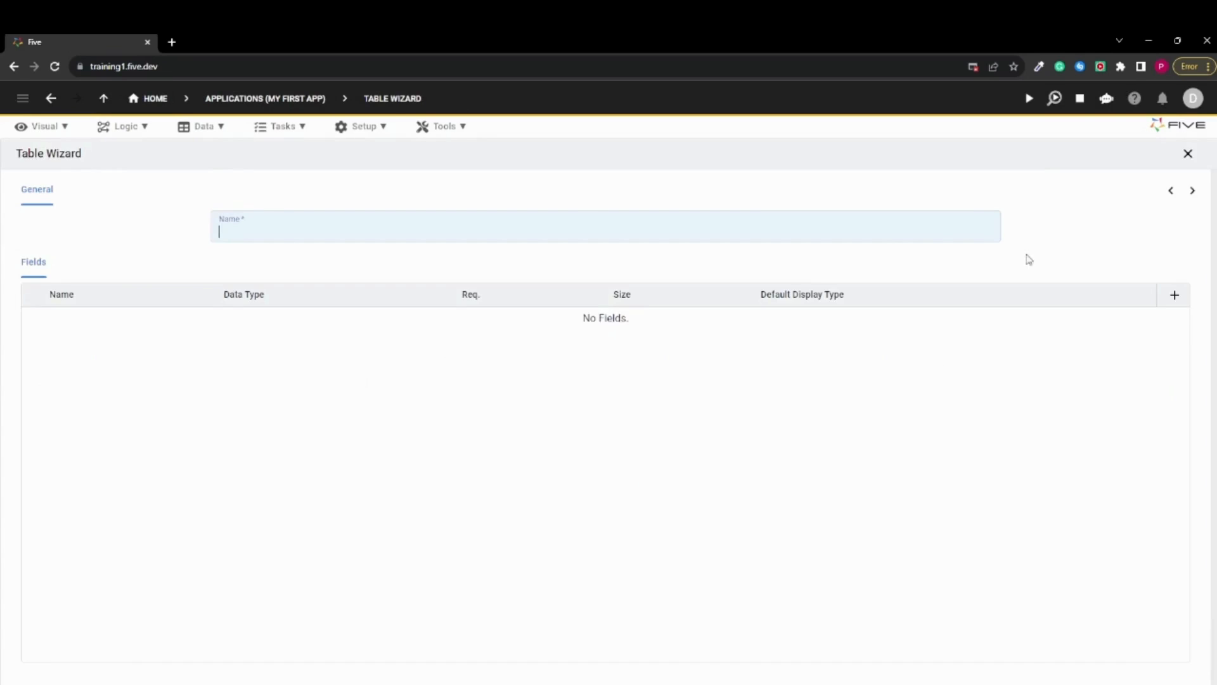
Open the Database Modeler and move the Customer table slightly up and to the left in the diagram
left_click(210, 129)
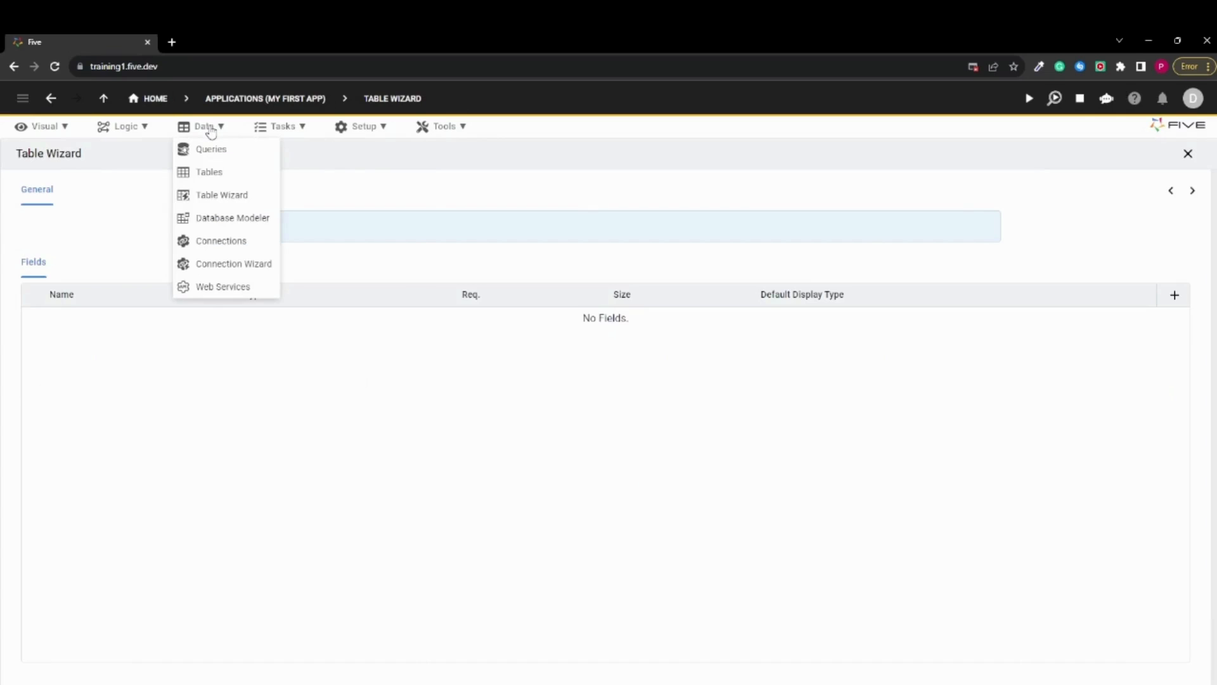
left_click(256, 220)
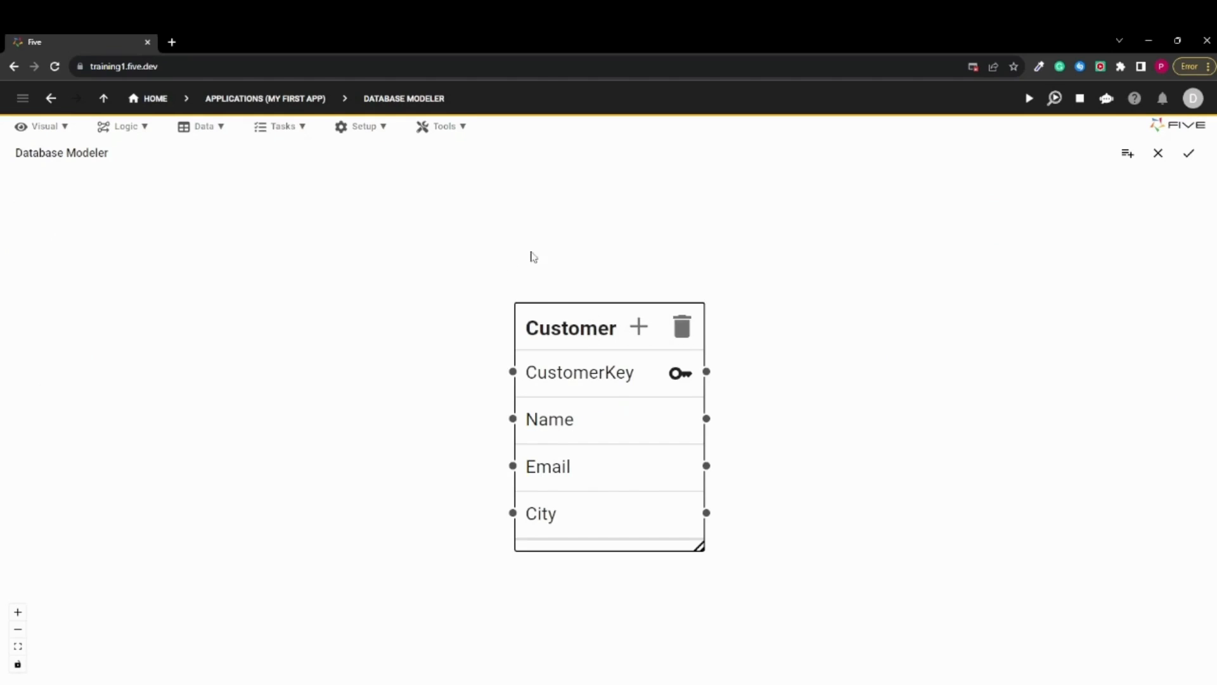
left_click_drag(555, 325, 538, 283)
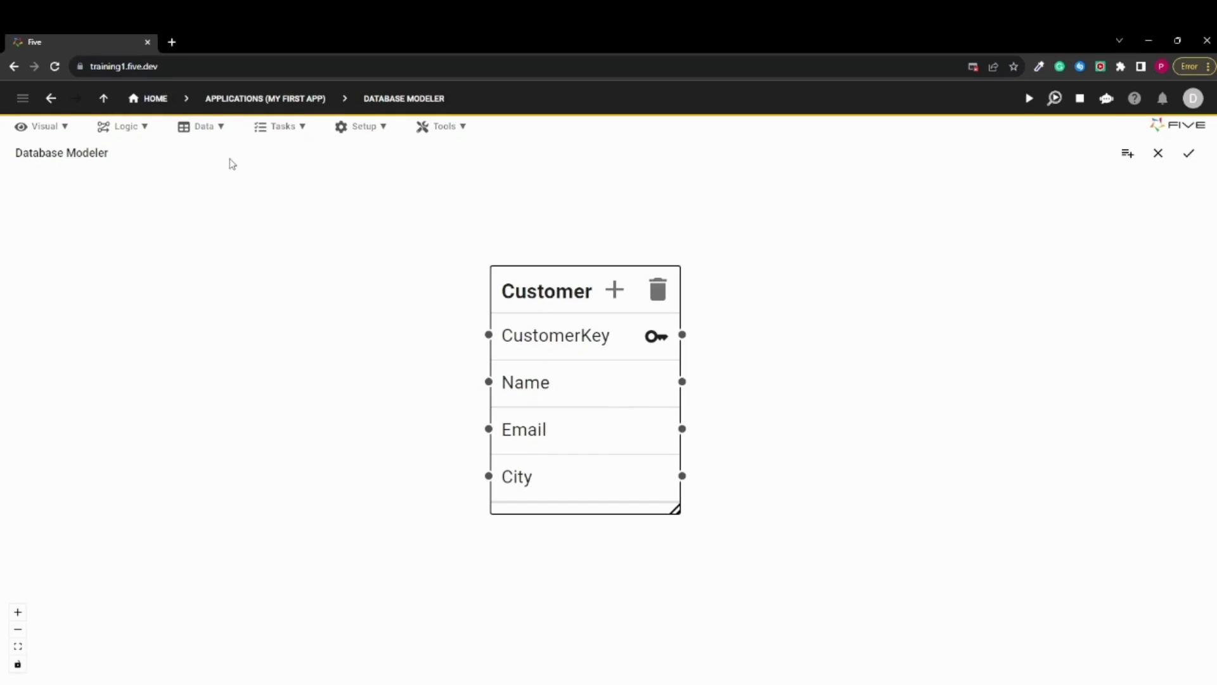
Shift the Customer table slightly down, review the settings of its Name field and close them without changes
left_click_drag(543, 290, 543, 300)
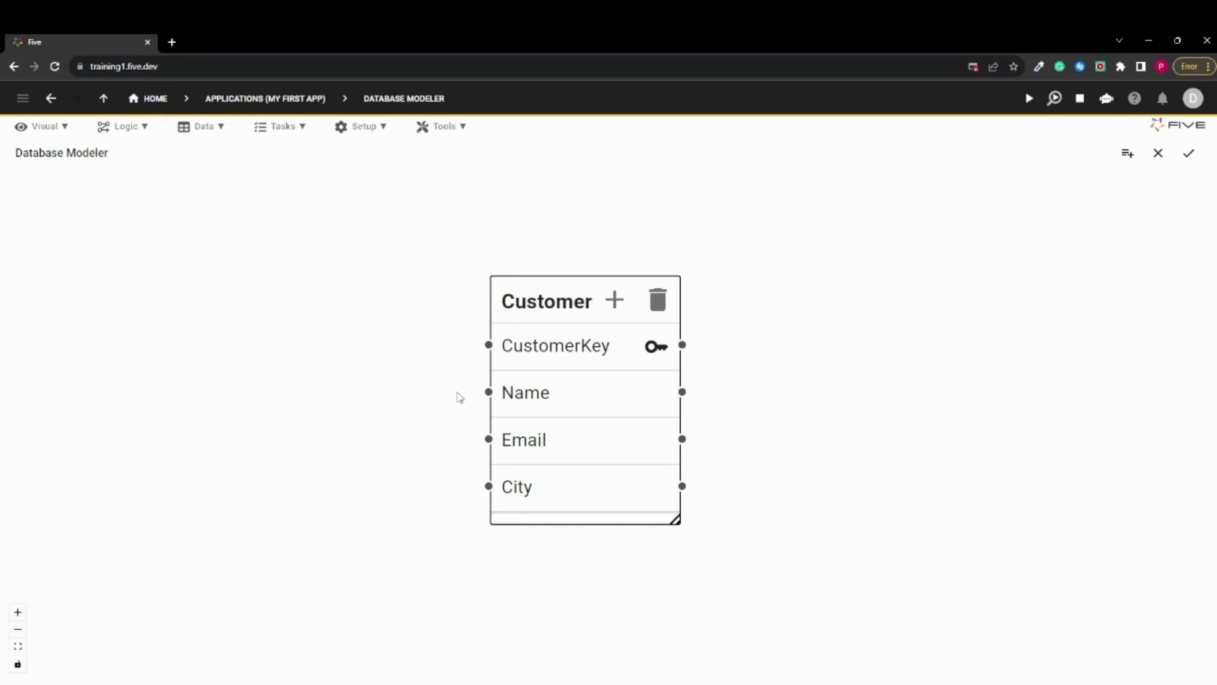
left_click(533, 391)
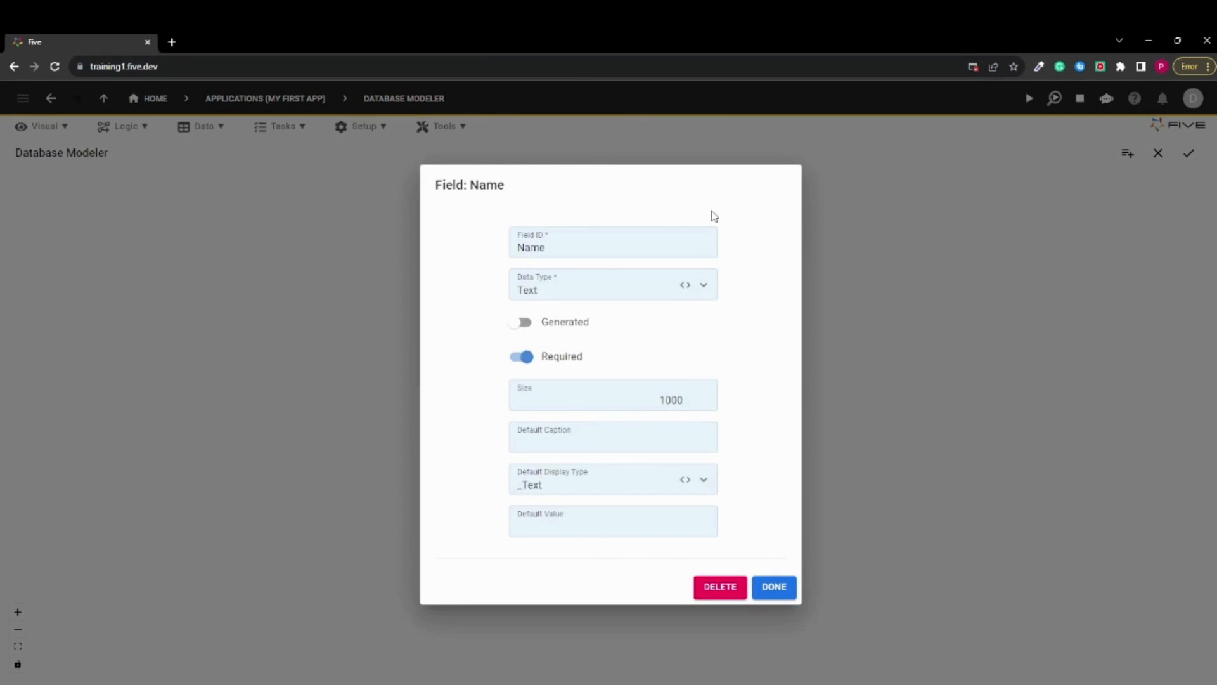
left_click(776, 588)
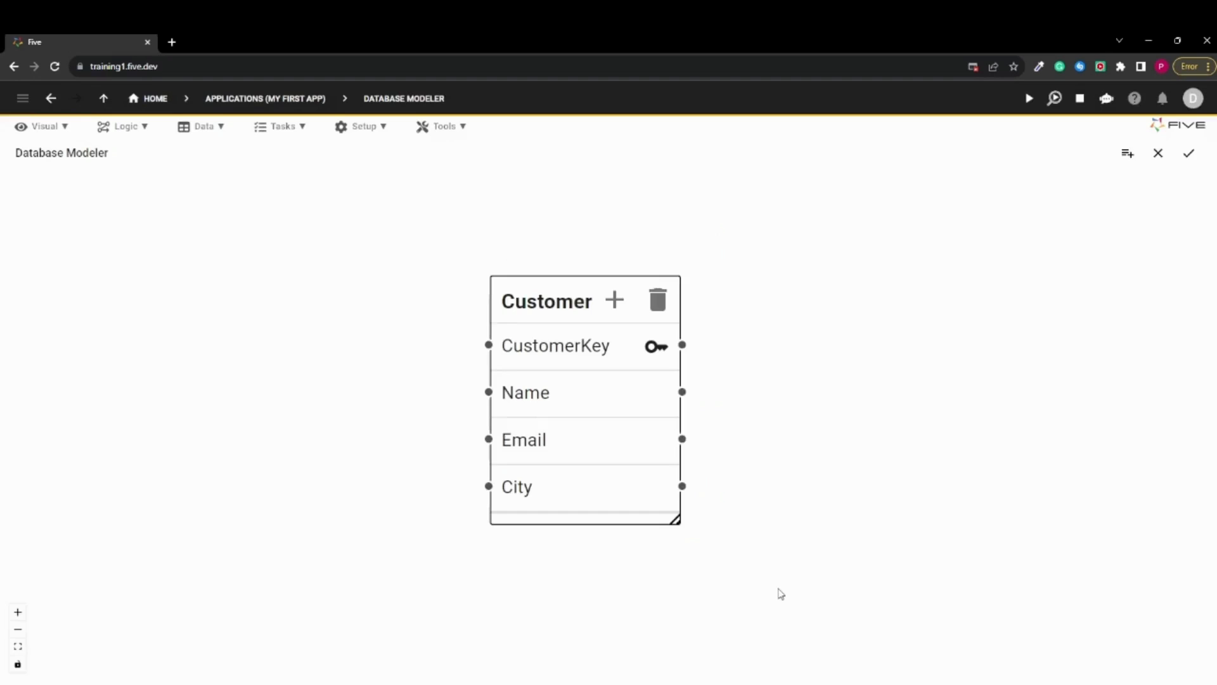
Reposition the Customer table slightly further left in the database diagram
left_click_drag(566, 302, 551, 297)
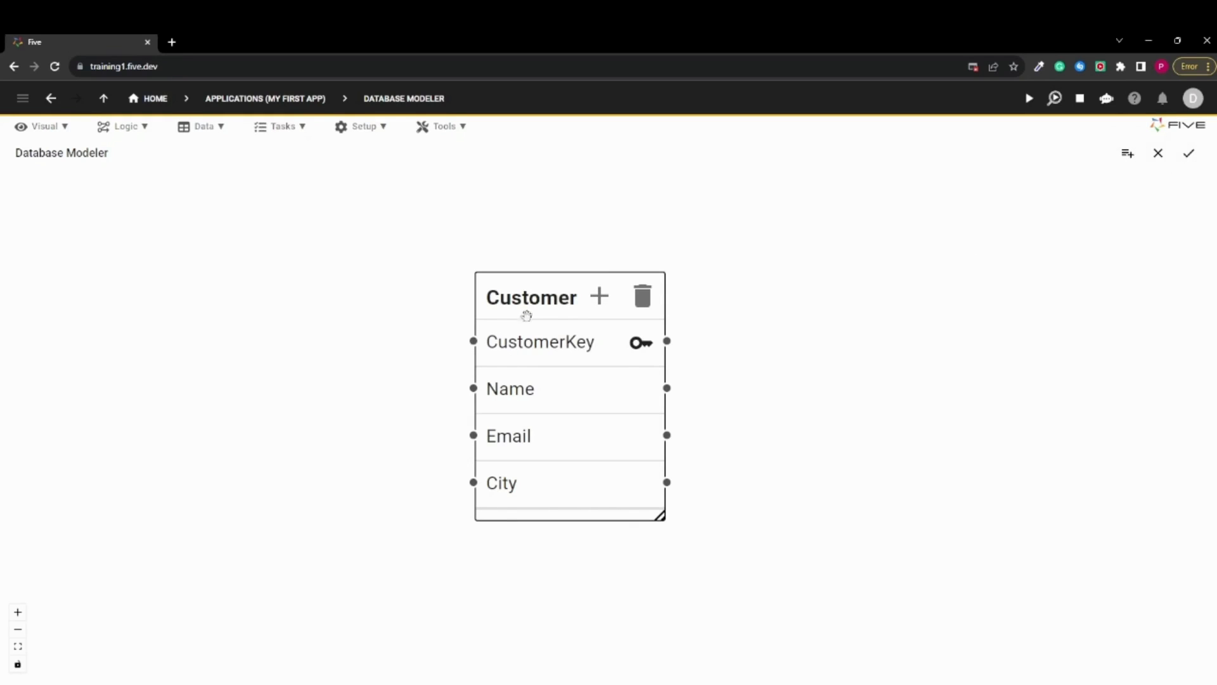
mouse_move(529, 297)
left_mouse_down()
mouse_move(532, 319)
mouse_move(520, 310)
left_mouse_up()
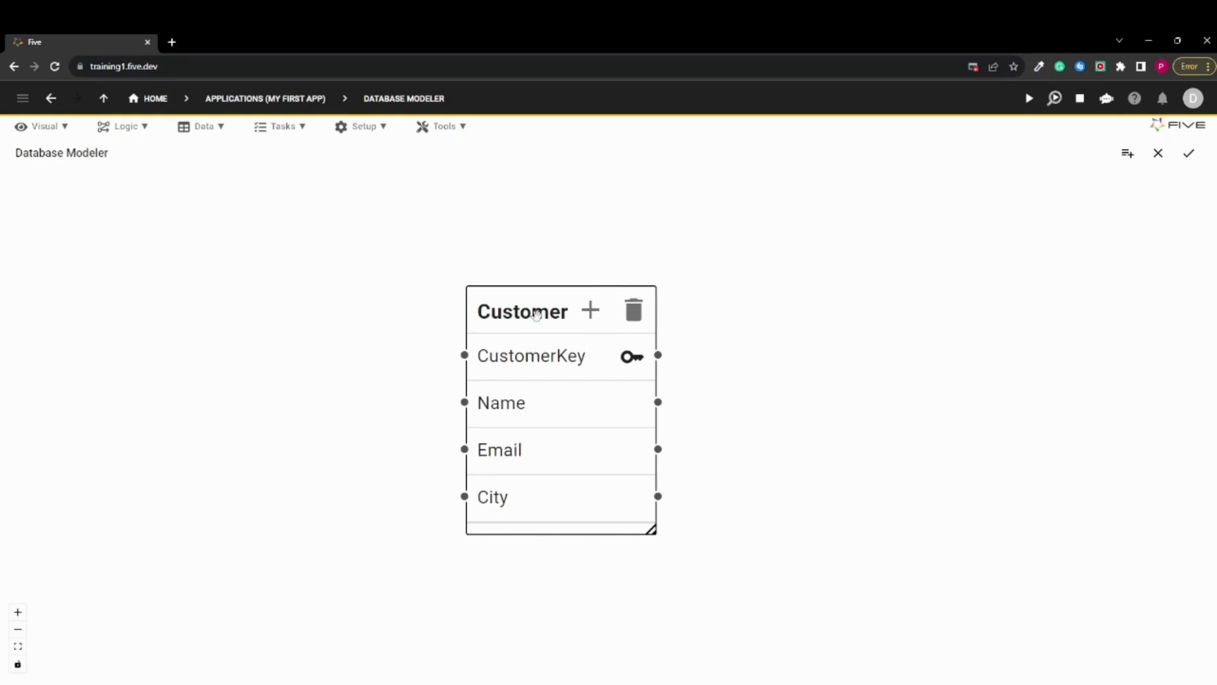
left_click_drag(536, 314, 551, 307)
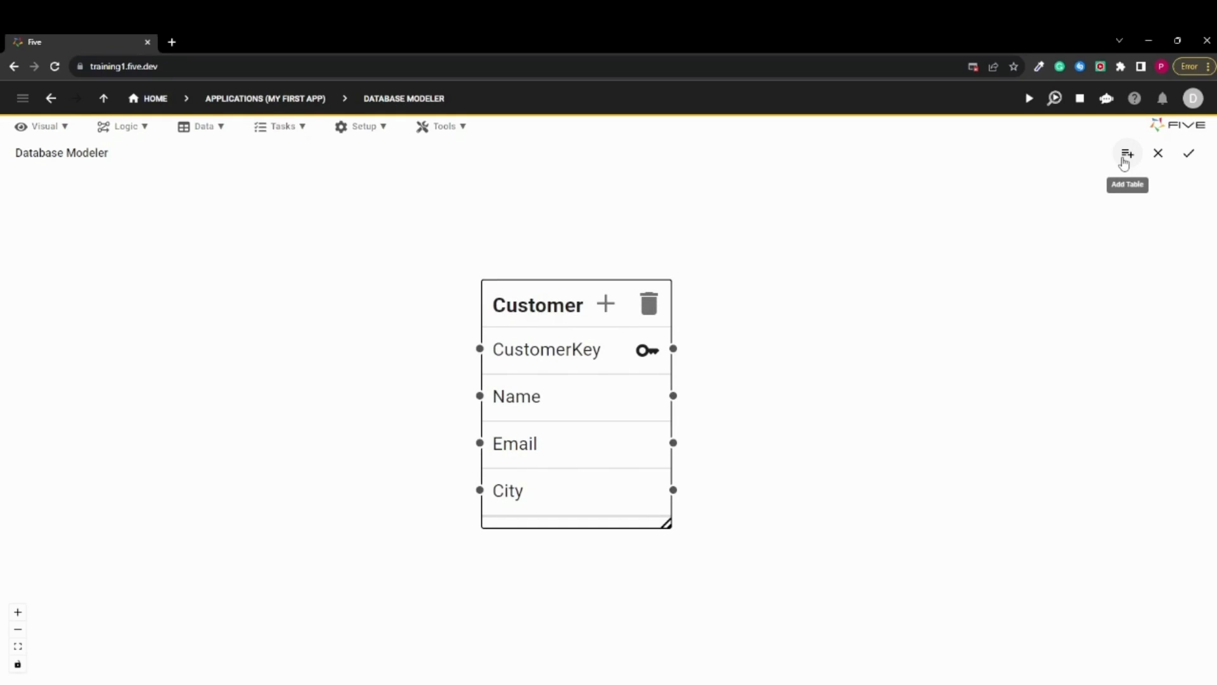
left_click_drag(535, 301, 501, 282)
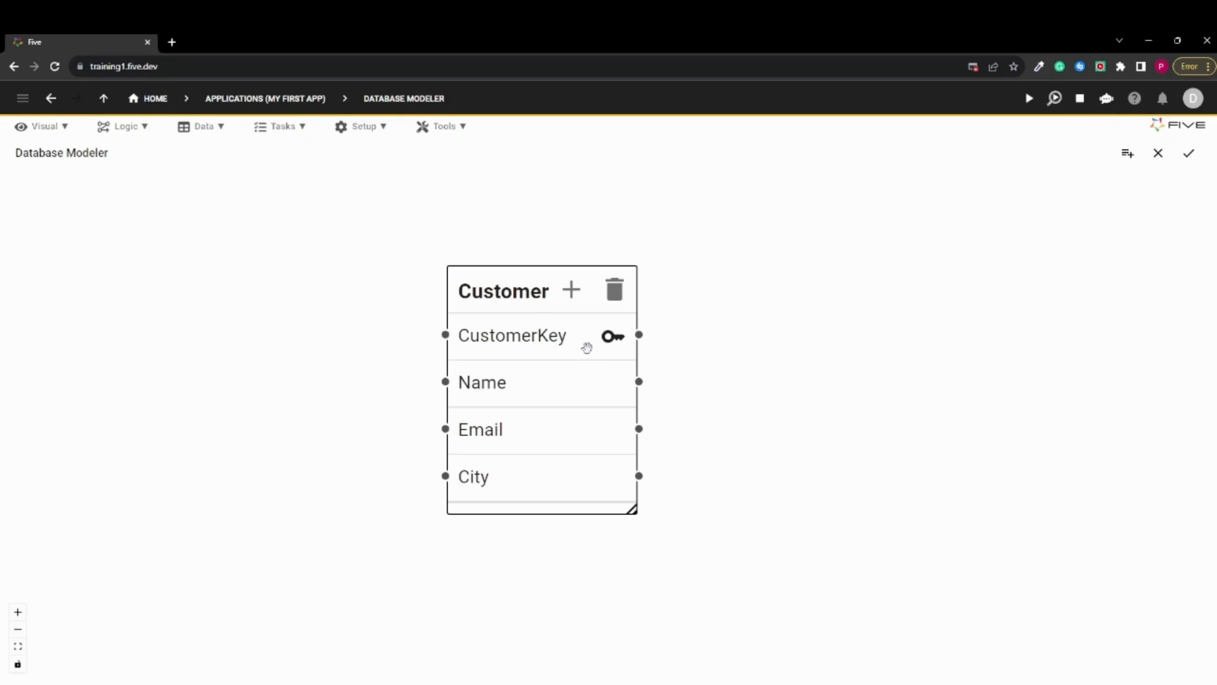
left_click_drag(508, 280, 530, 288)
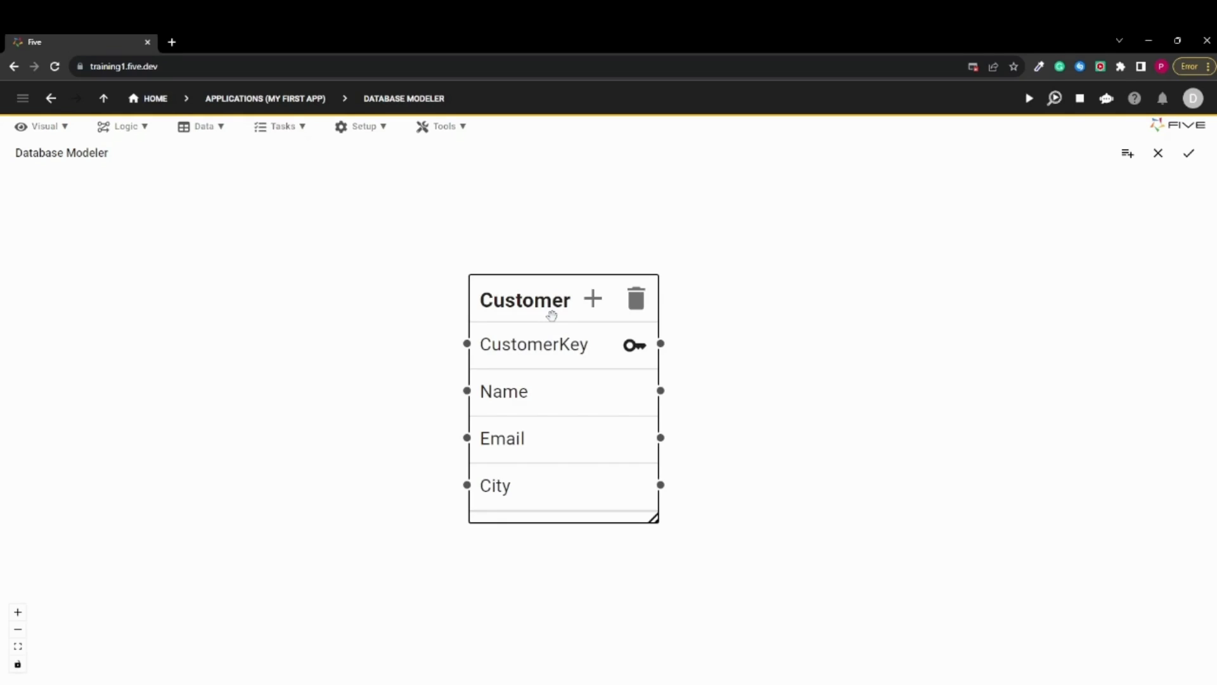
left_click(200, 127)
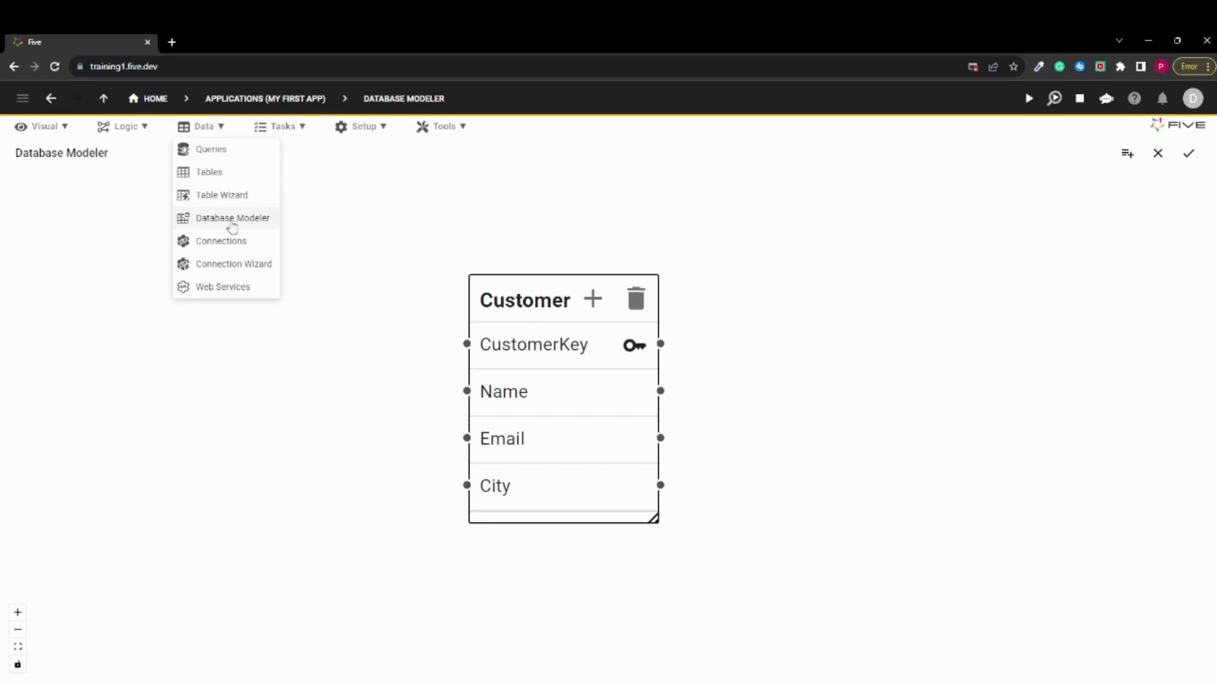
left_click(323, 256)
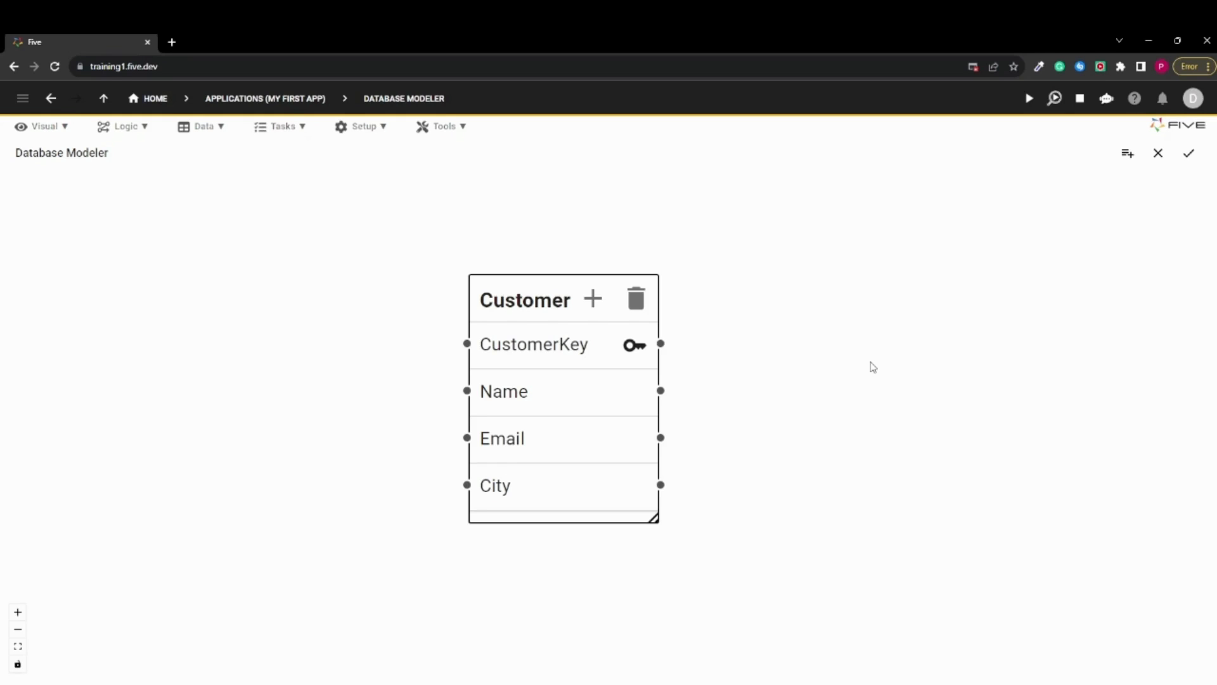
left_click(206, 130)
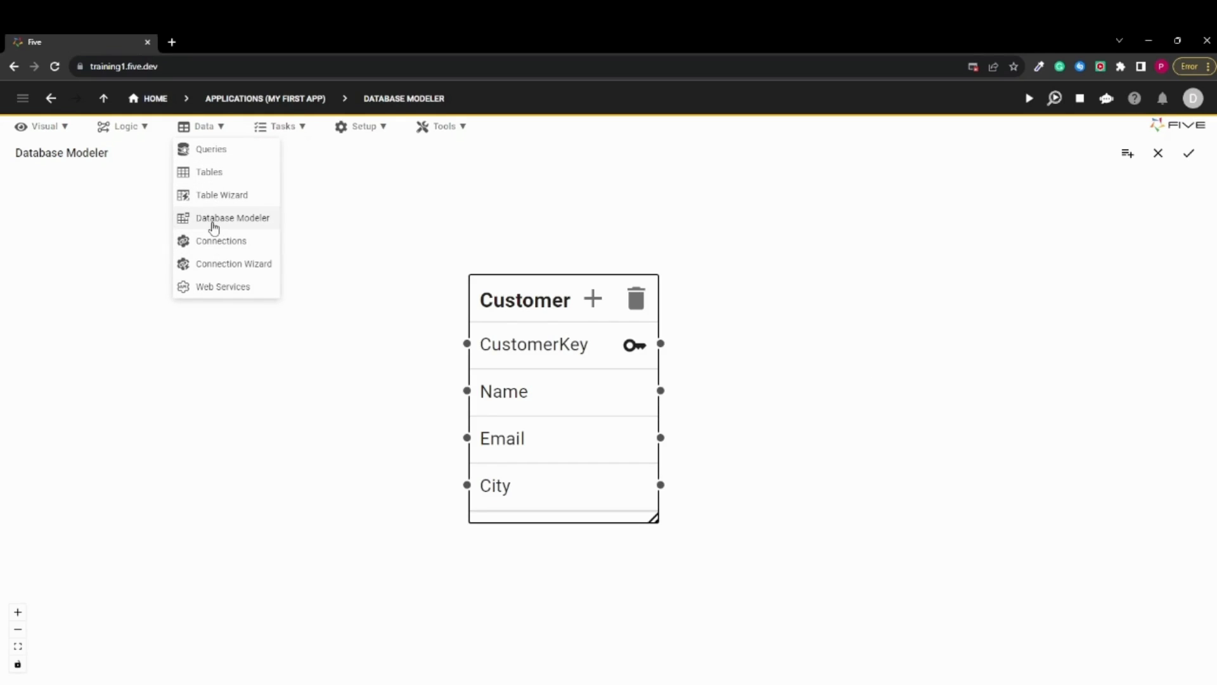
left_click(75, 177)
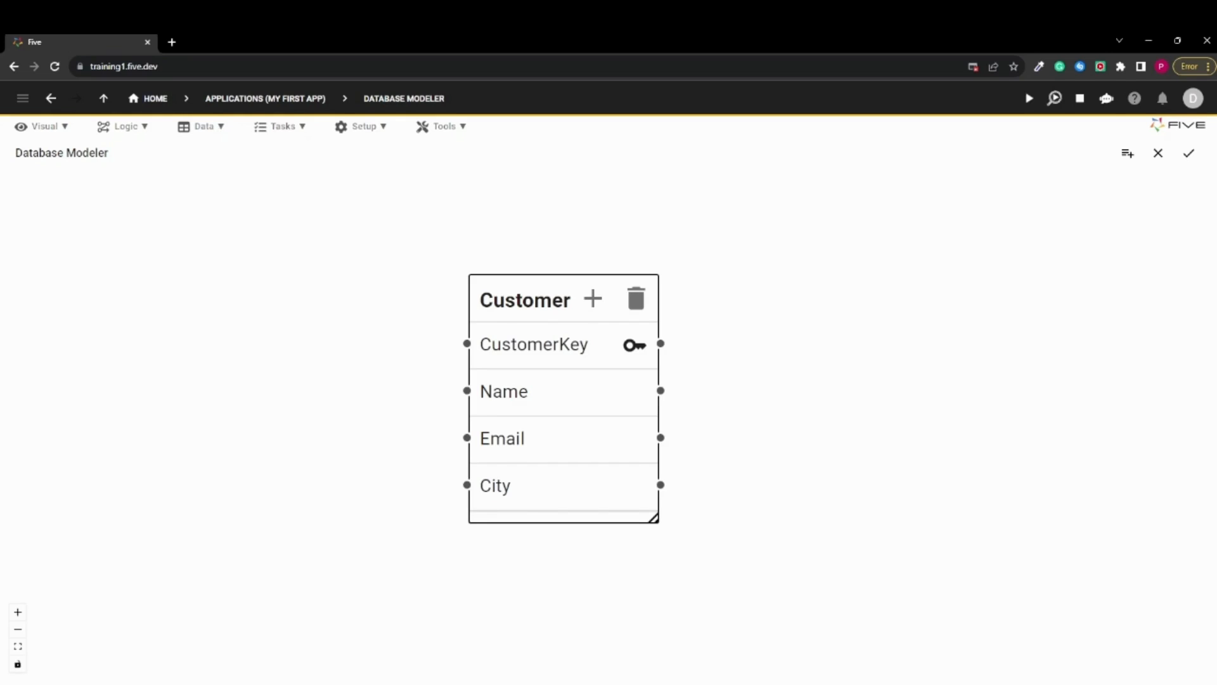
left_click(779, 683)
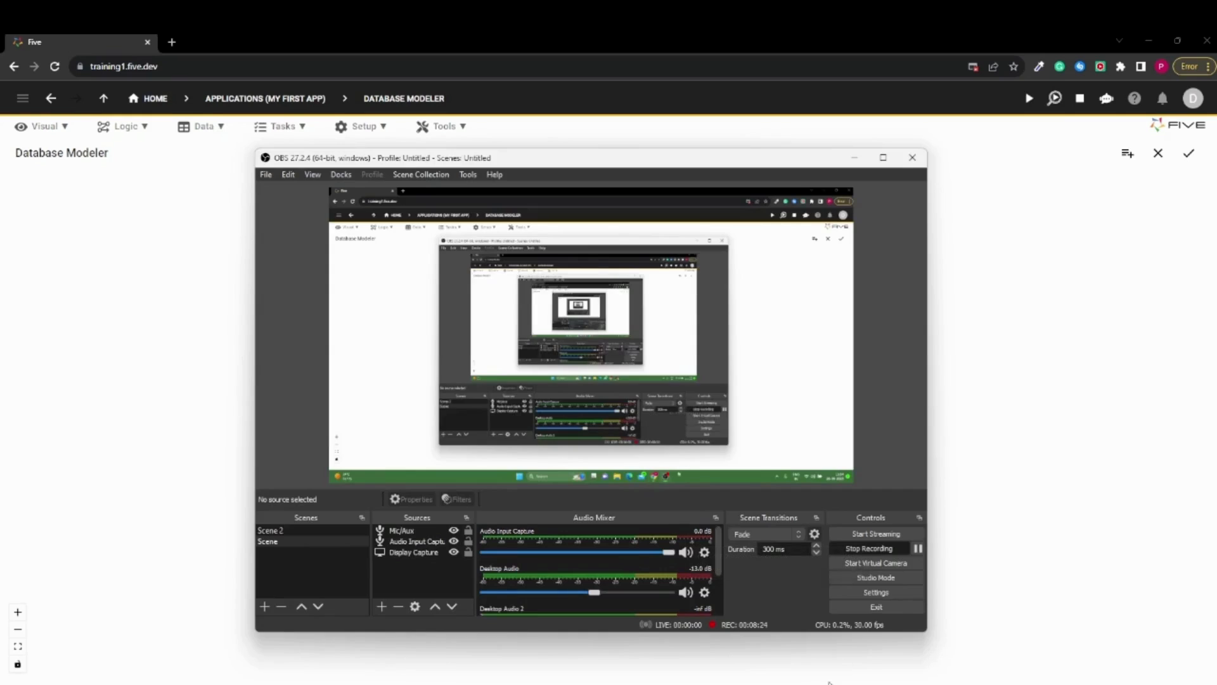
left_click(918, 550)
left_click(957, 502)
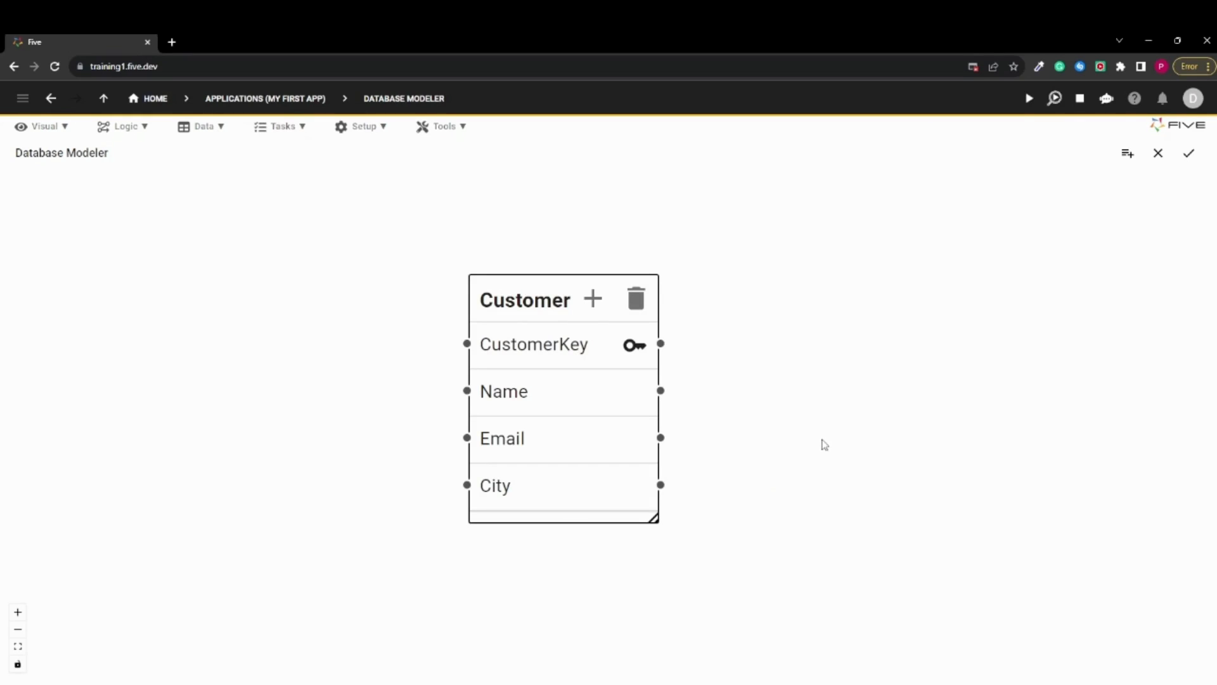
Log out of the developer account and sign in with the username admin and the account password
left_click(1193, 99)
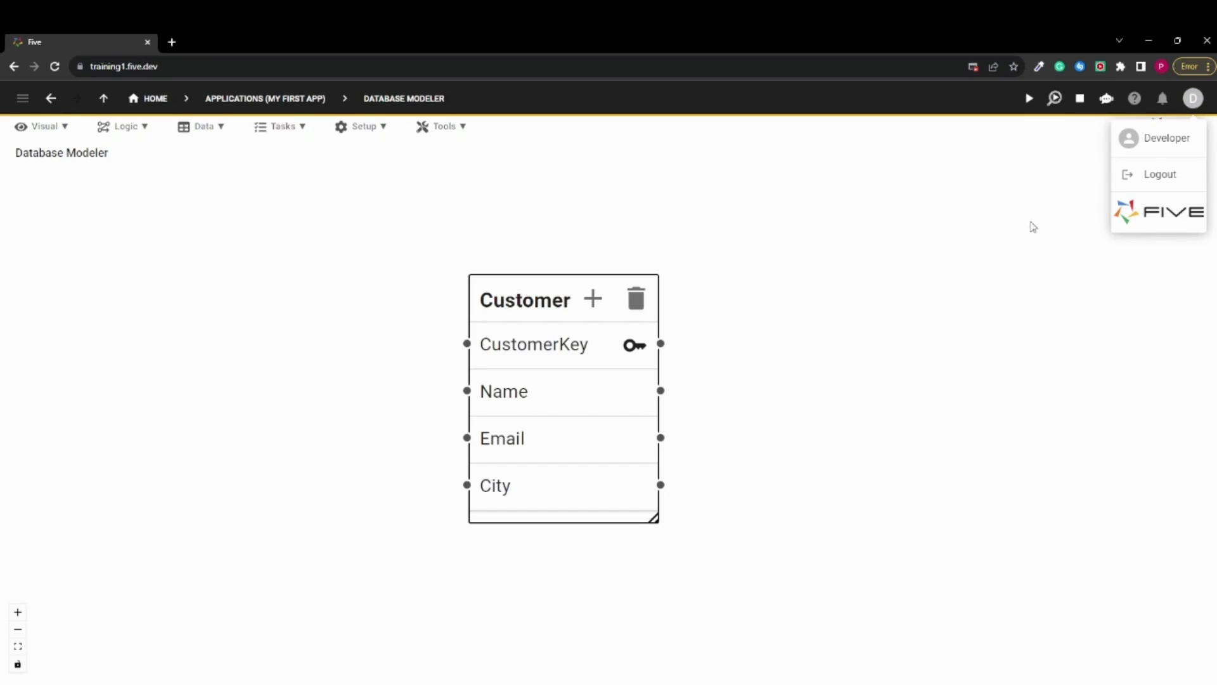
left_click(1183, 180)
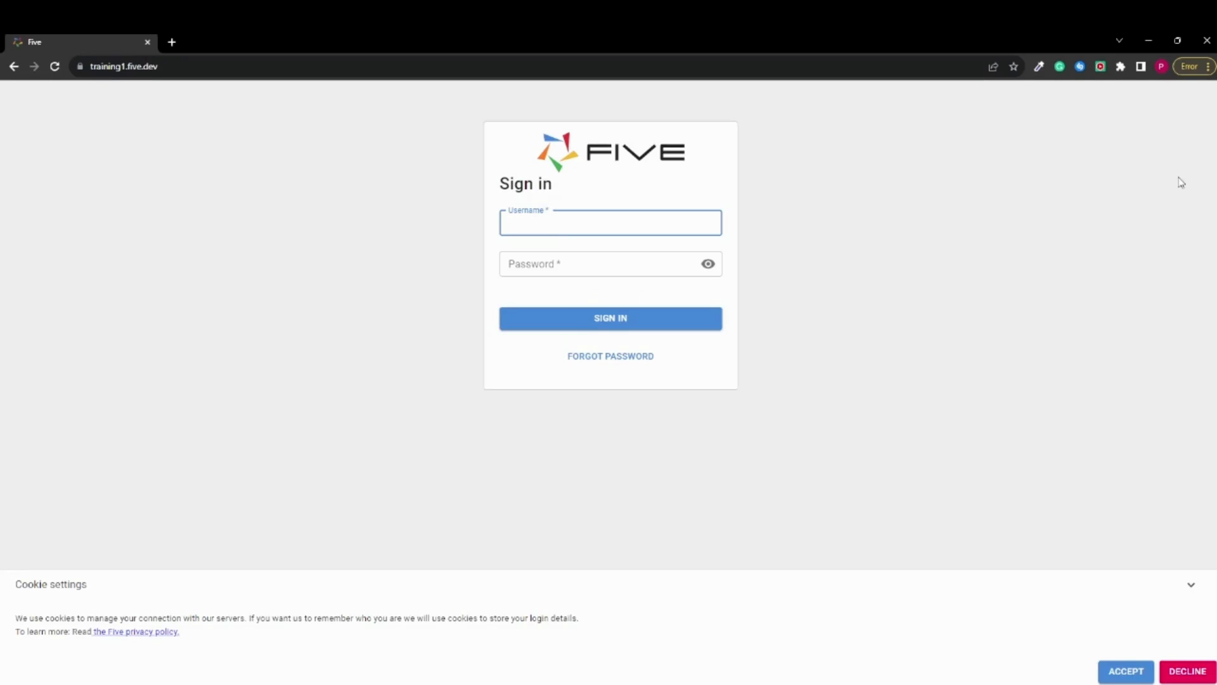
type("admin")
left_click(542, 258)
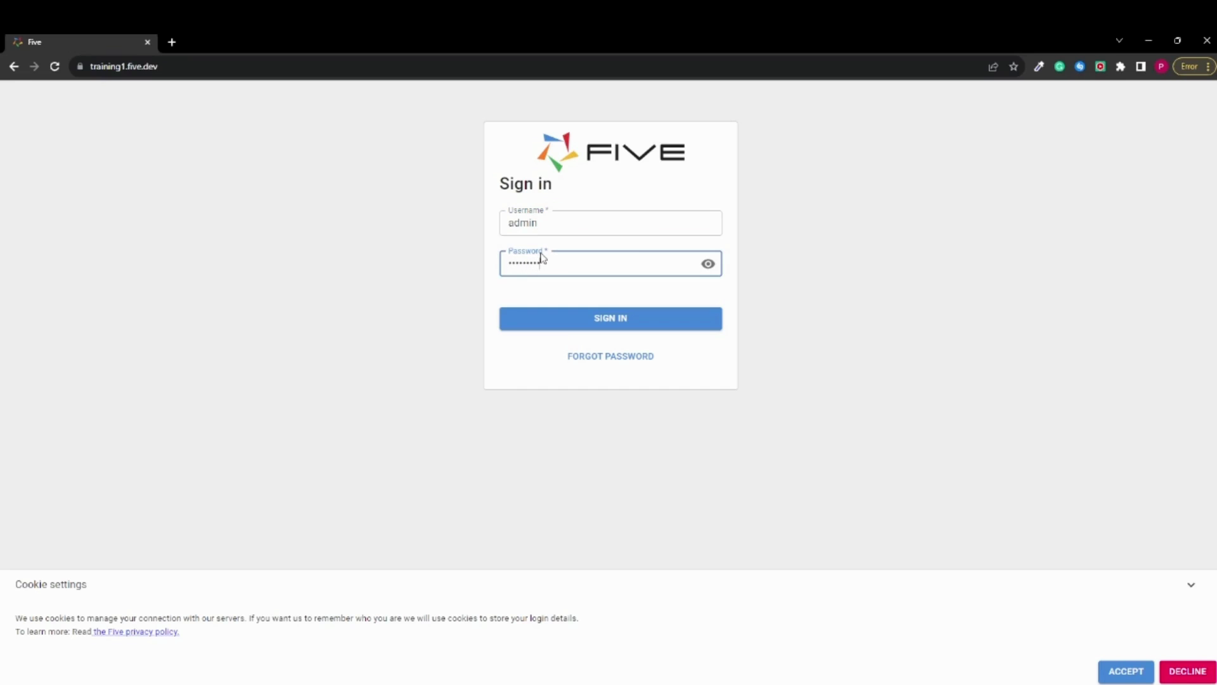
left_click(574, 325)
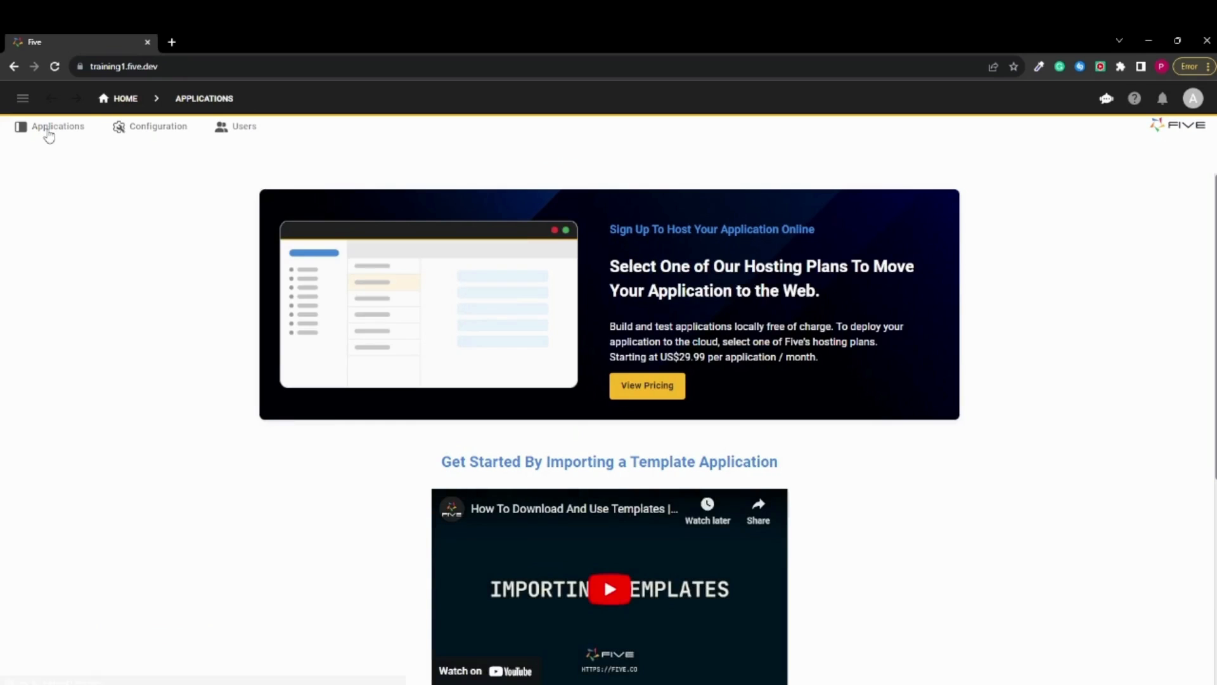
Open the My First App record from the applications list and start managing the application
left_click(49, 133)
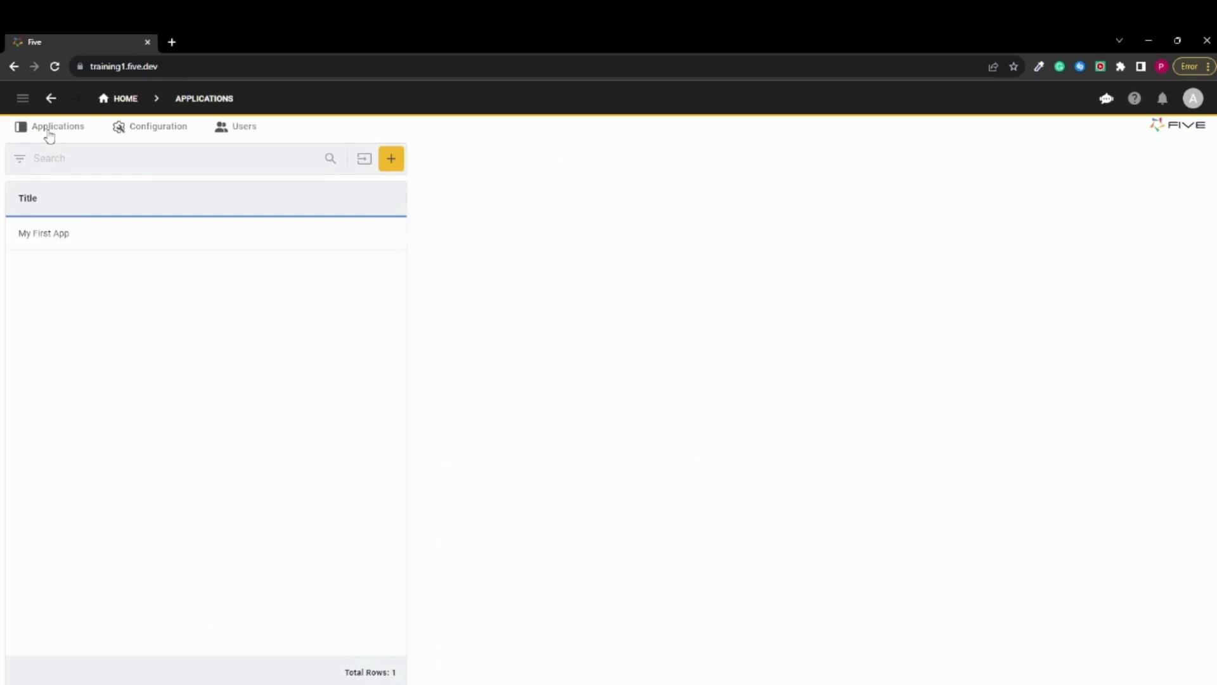
left_click(92, 238)
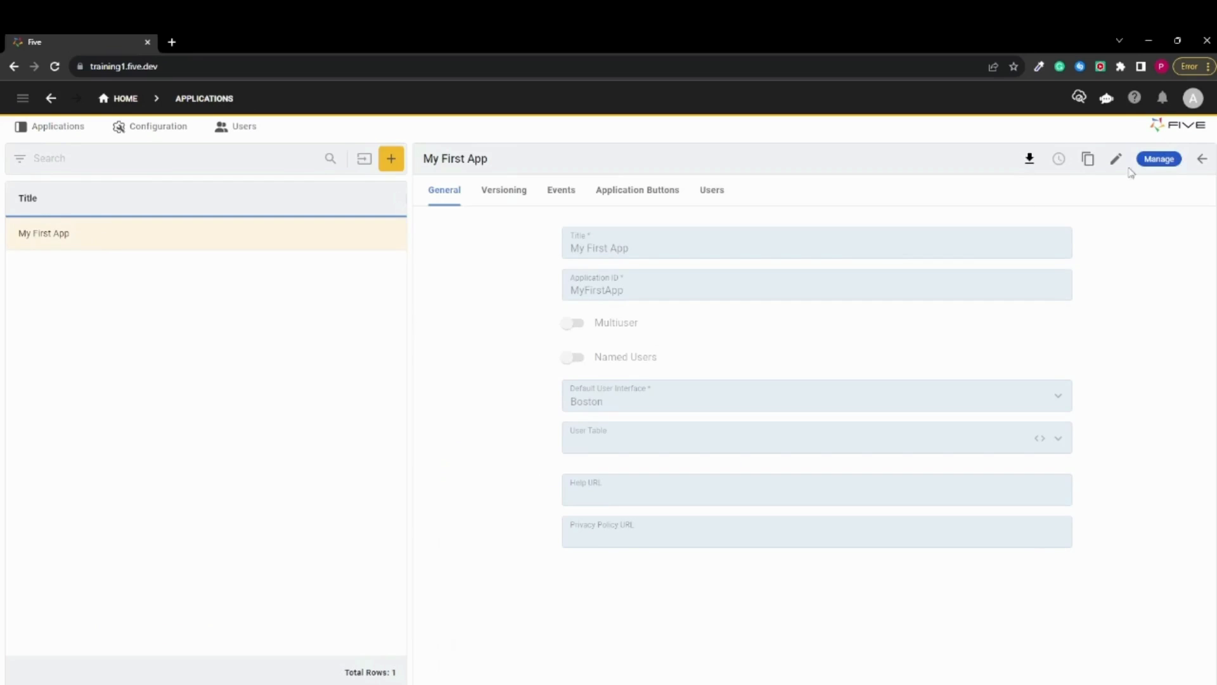
left_click(1160, 160)
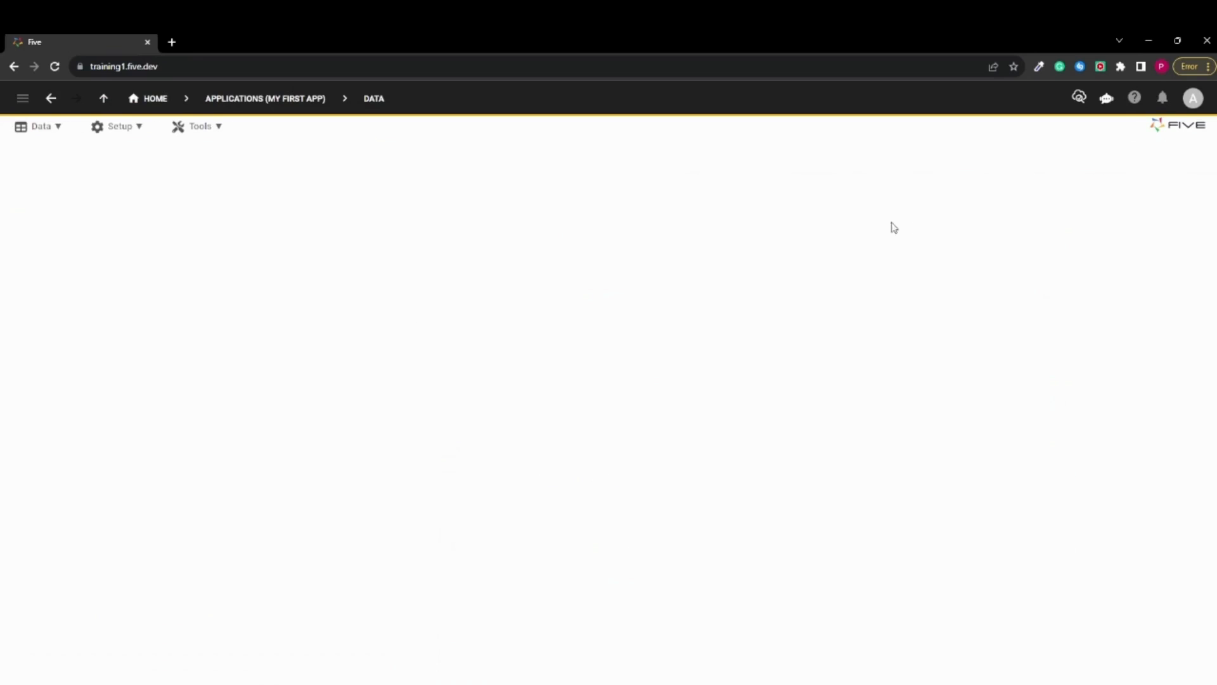
Open the application's list of databases, view the MyFirstAppDB record and close it again
left_click(35, 136)
left_click(36, 151)
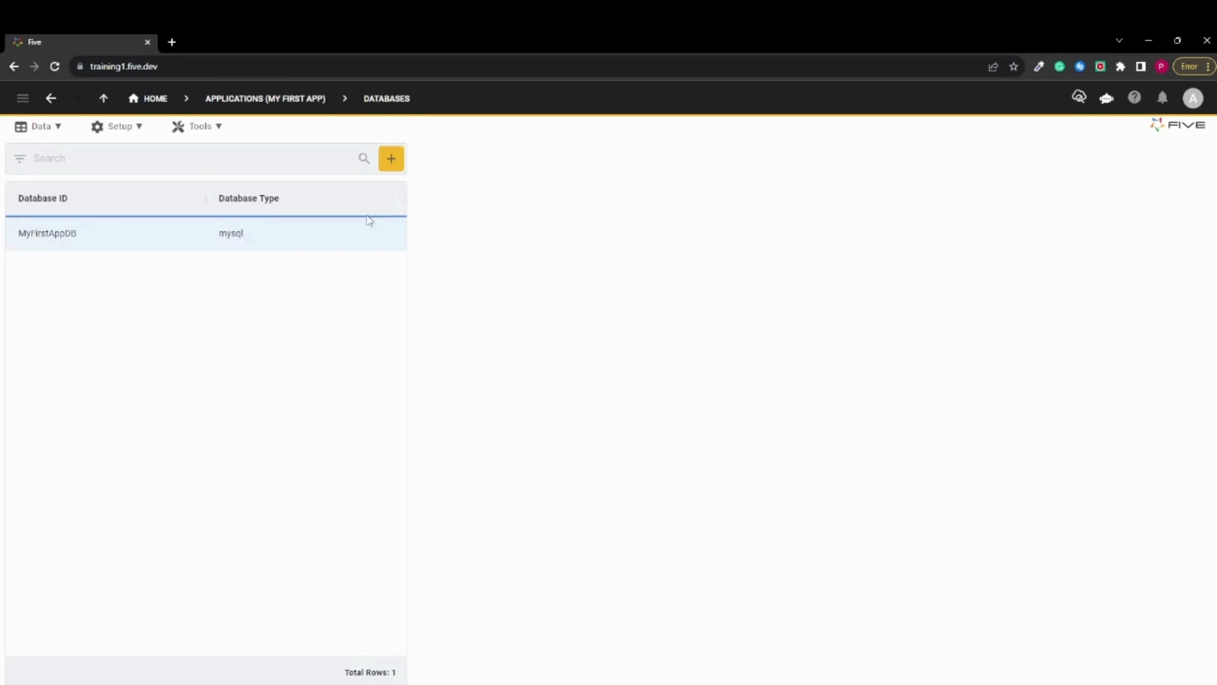
left_click(310, 244)
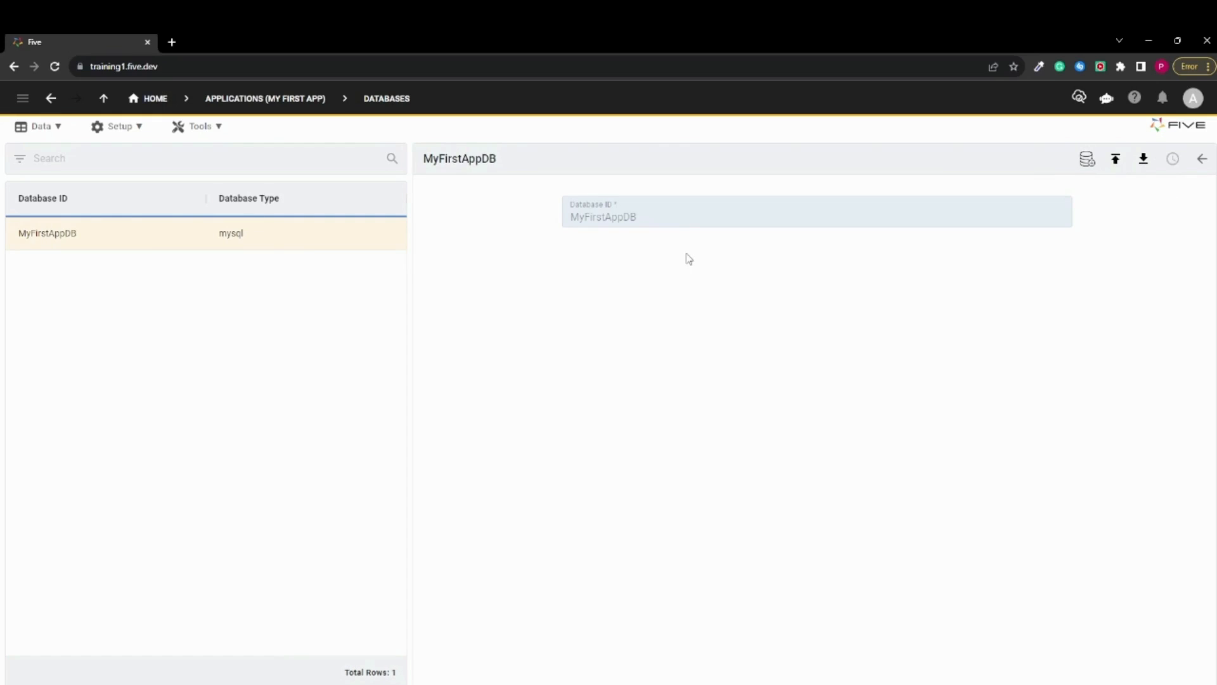
left_click(1203, 160)
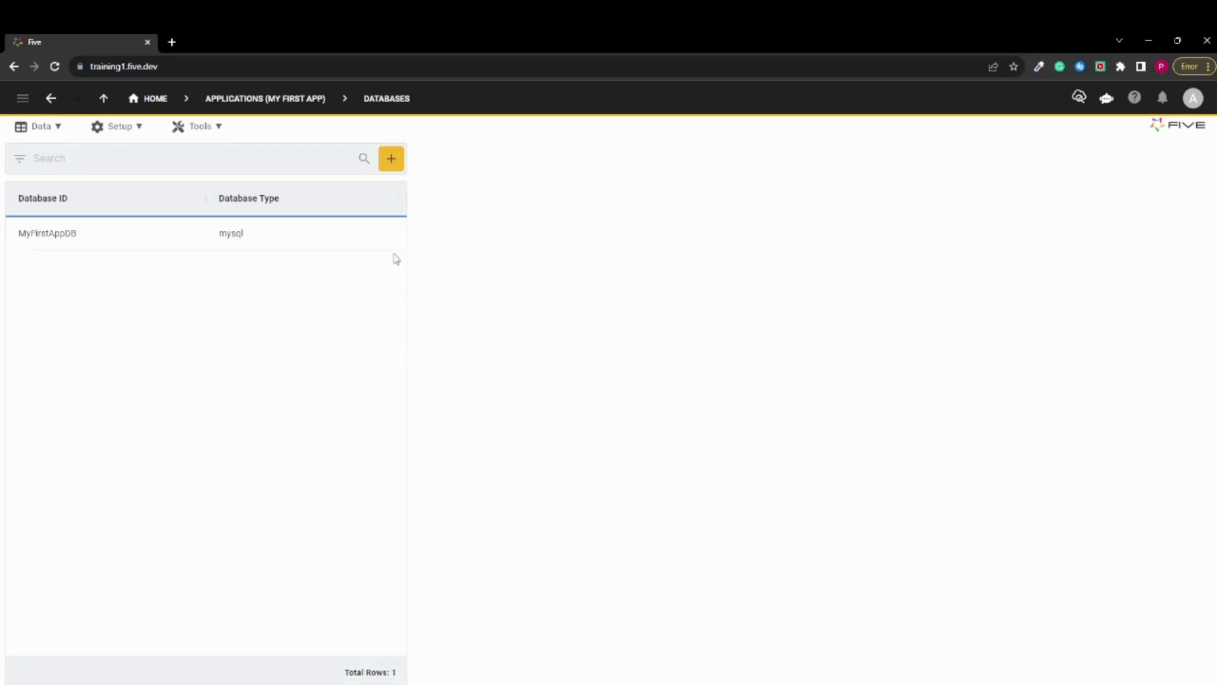
Start a new database record with the ID ExternalDB and the database type mssql
left_click(392, 160)
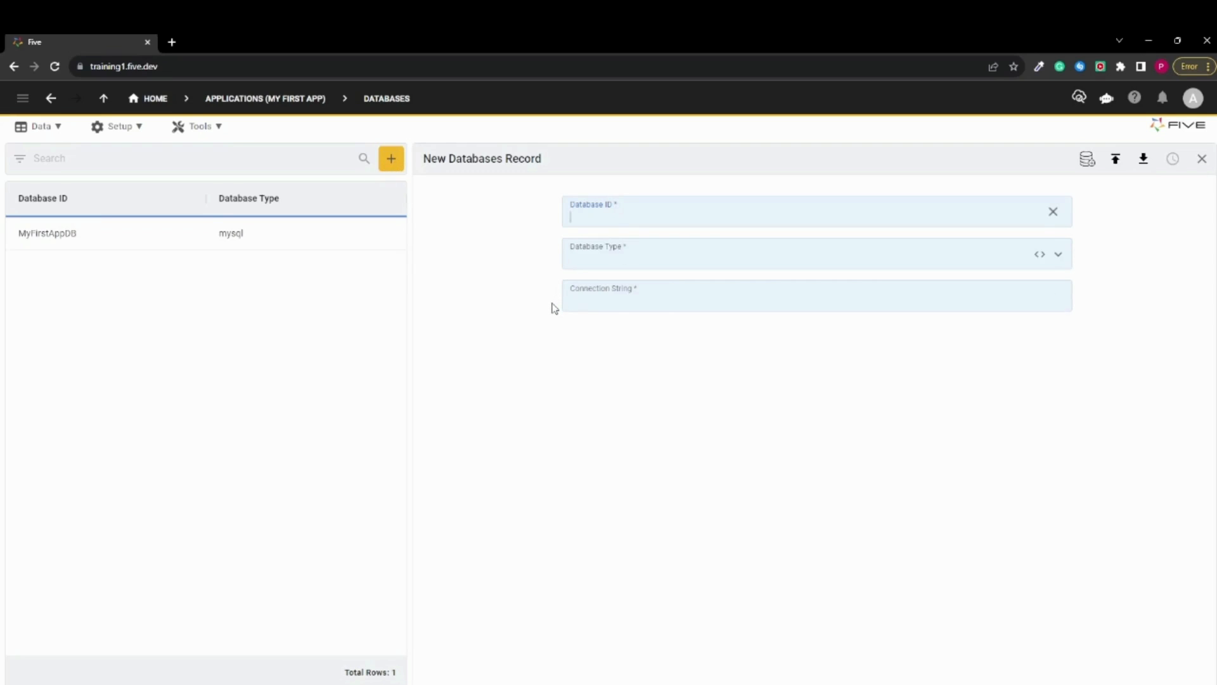
type("Exter")
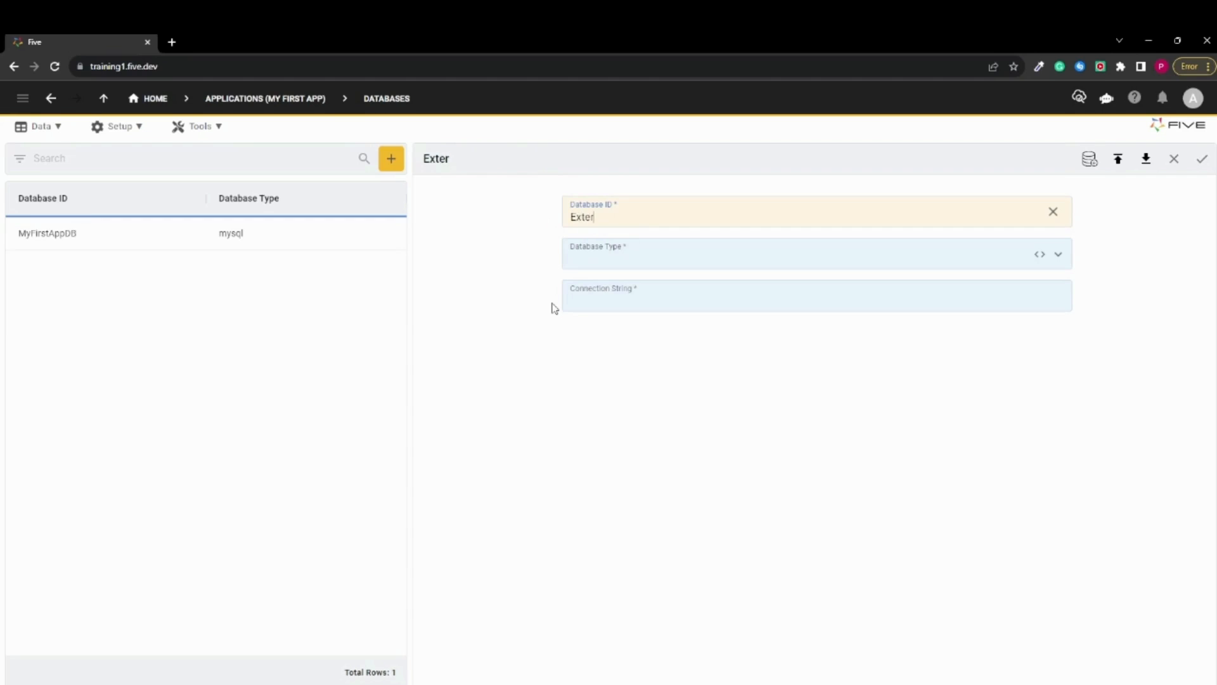
type("nalDB")
left_click(679, 253)
left_click(679, 253)
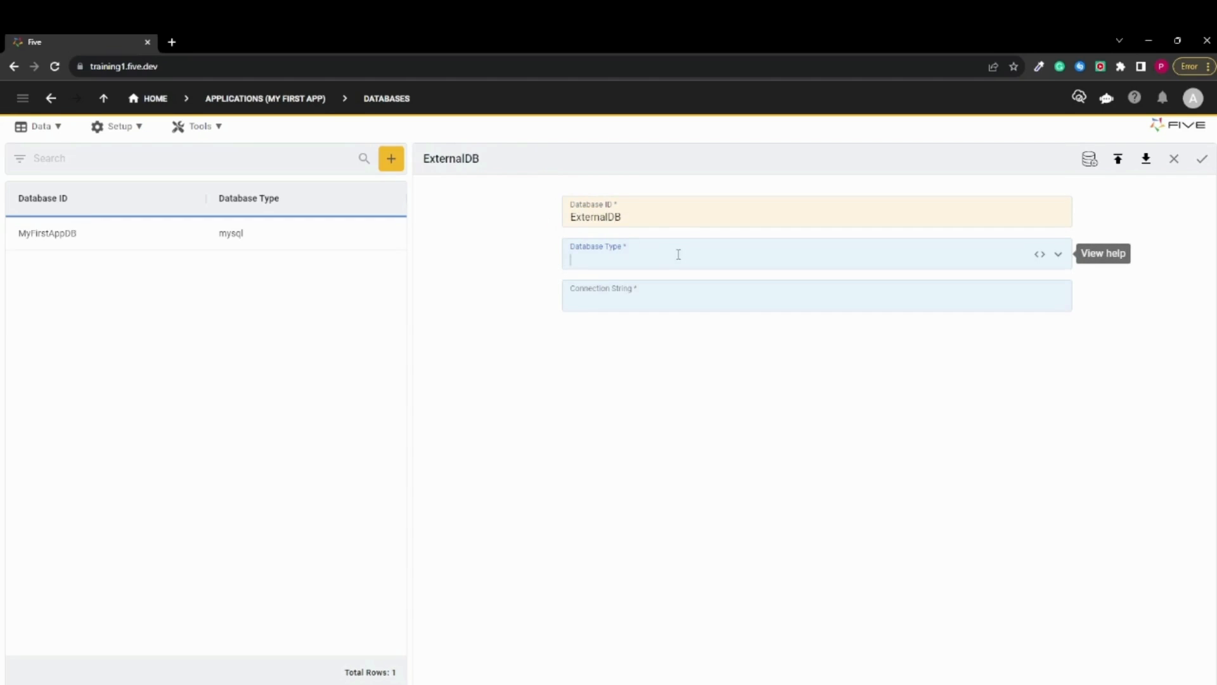
left_click(678, 254)
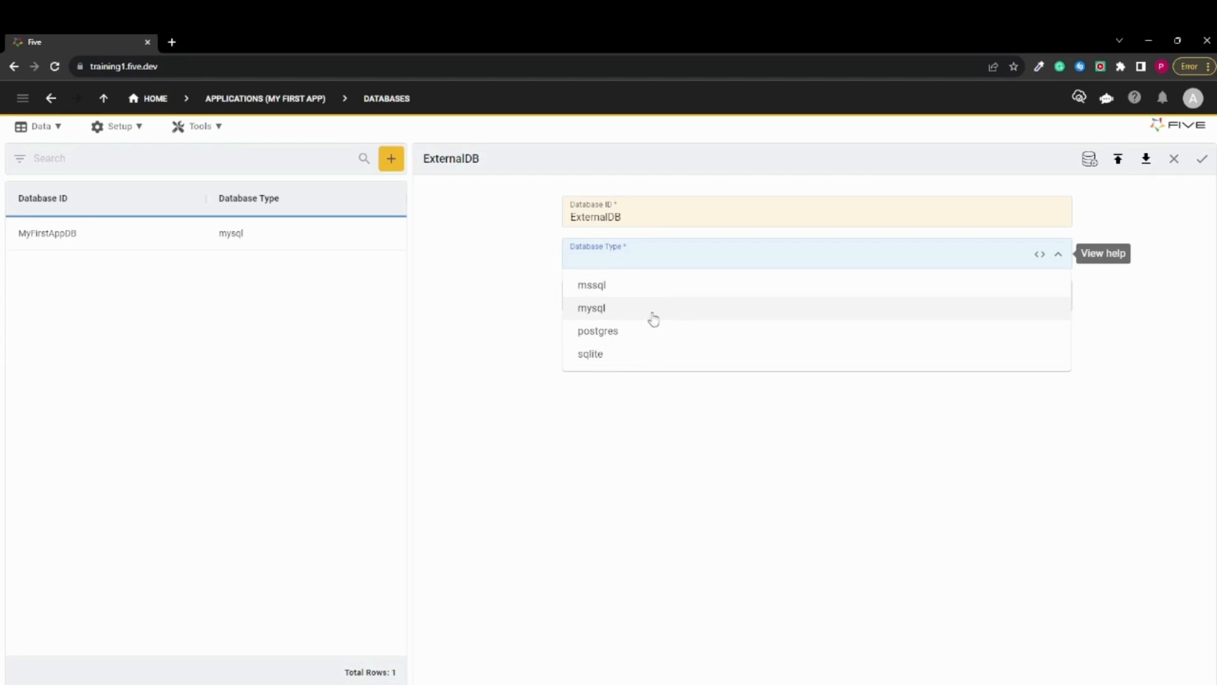
left_click(610, 297)
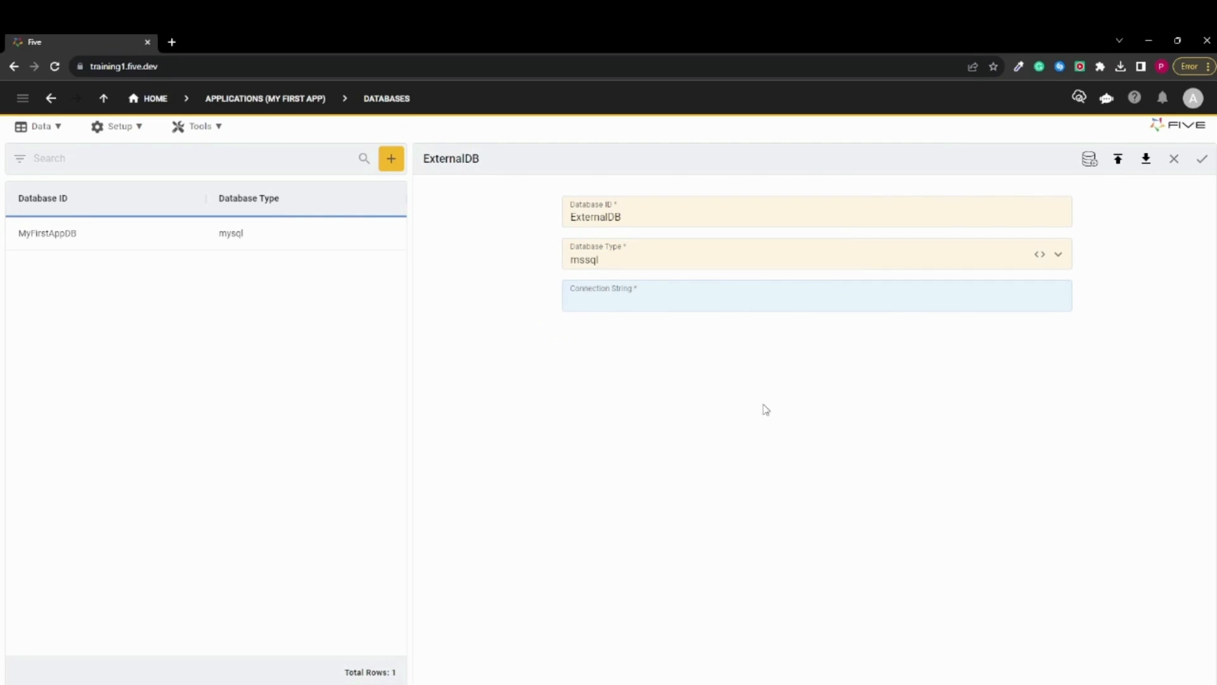
Switch to Azure Data Studio, examine the data of the Product table in demodb and return to the Azure Test DB overview
left_click(822, 668)
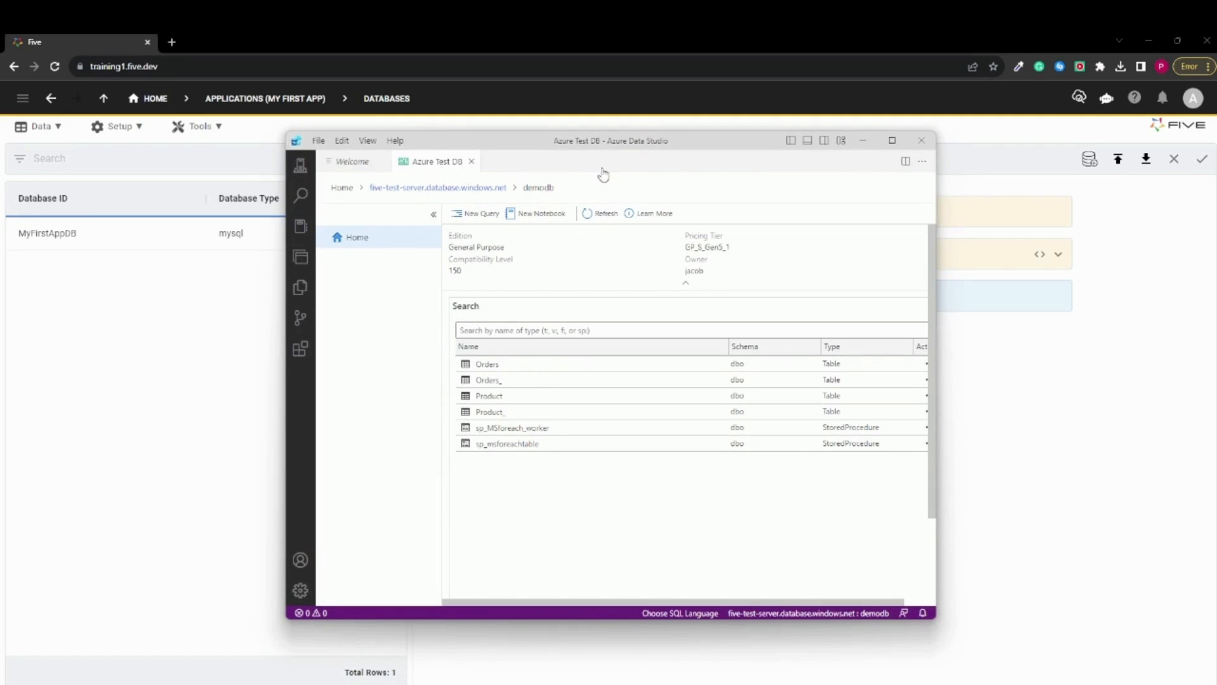
left_click_drag(593, 145, 558, 142)
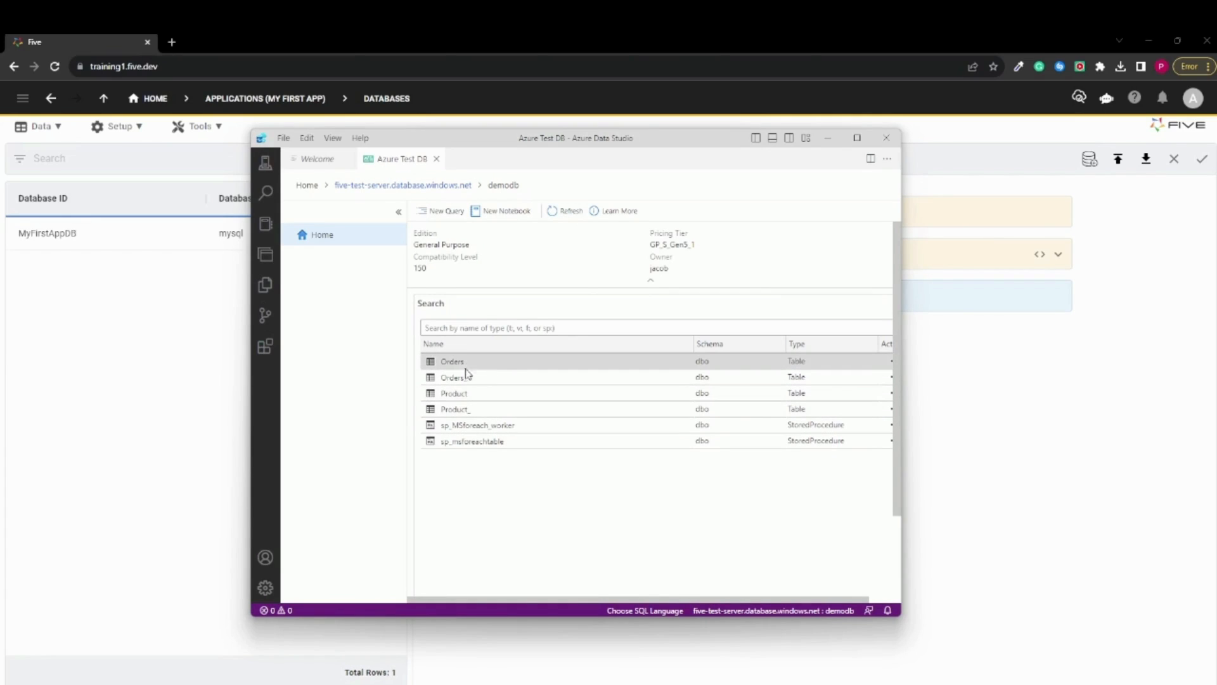
left_click(469, 396)
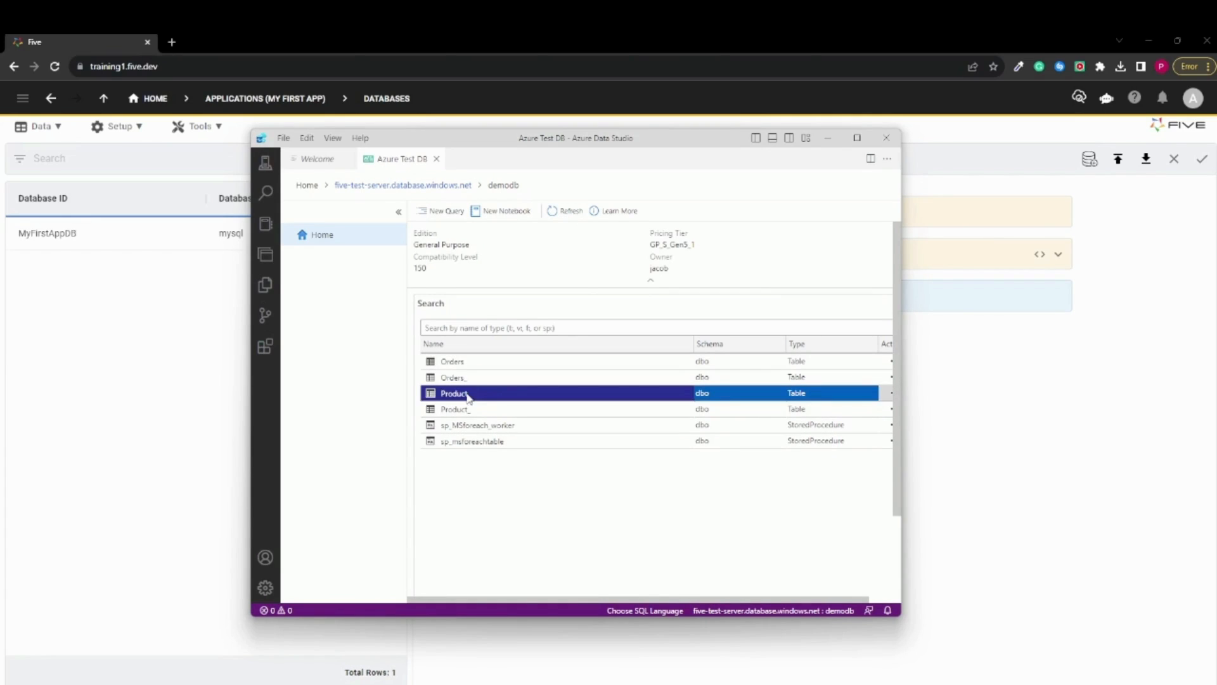
right_click(468, 397)
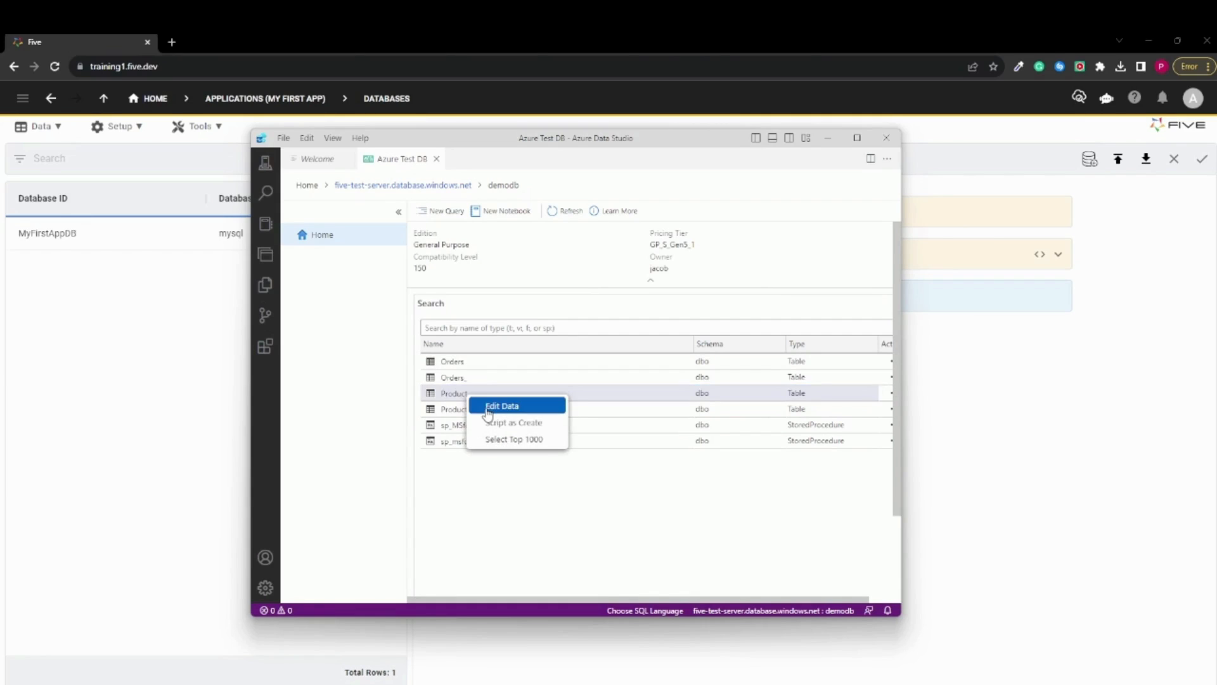
left_click(493, 407)
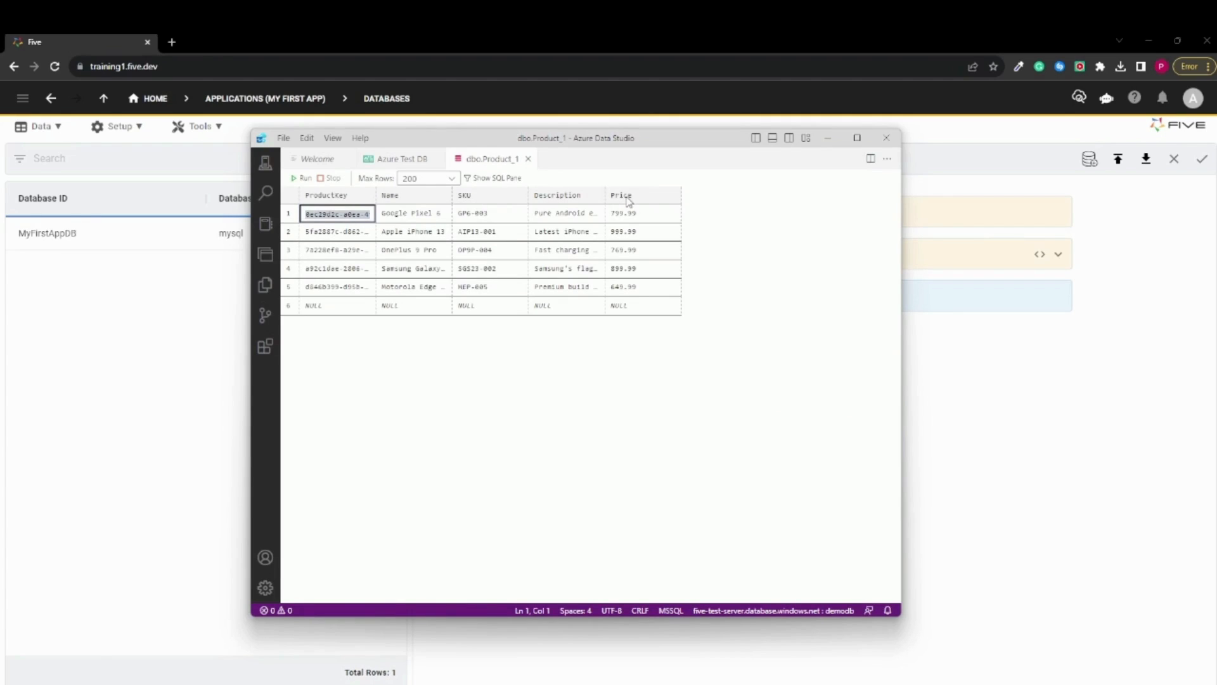
left_click(398, 163)
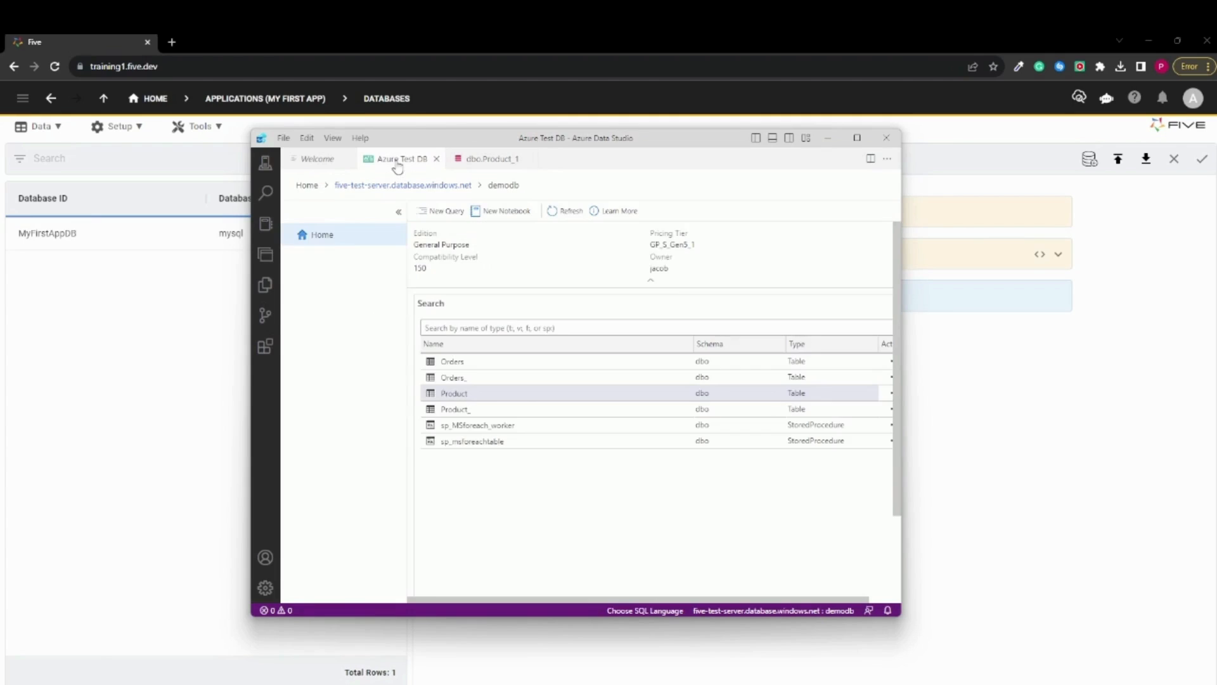
Switch back to Five, paste the SQL Server connection string into the ExternalDB record and save the database
left_click(828, 138)
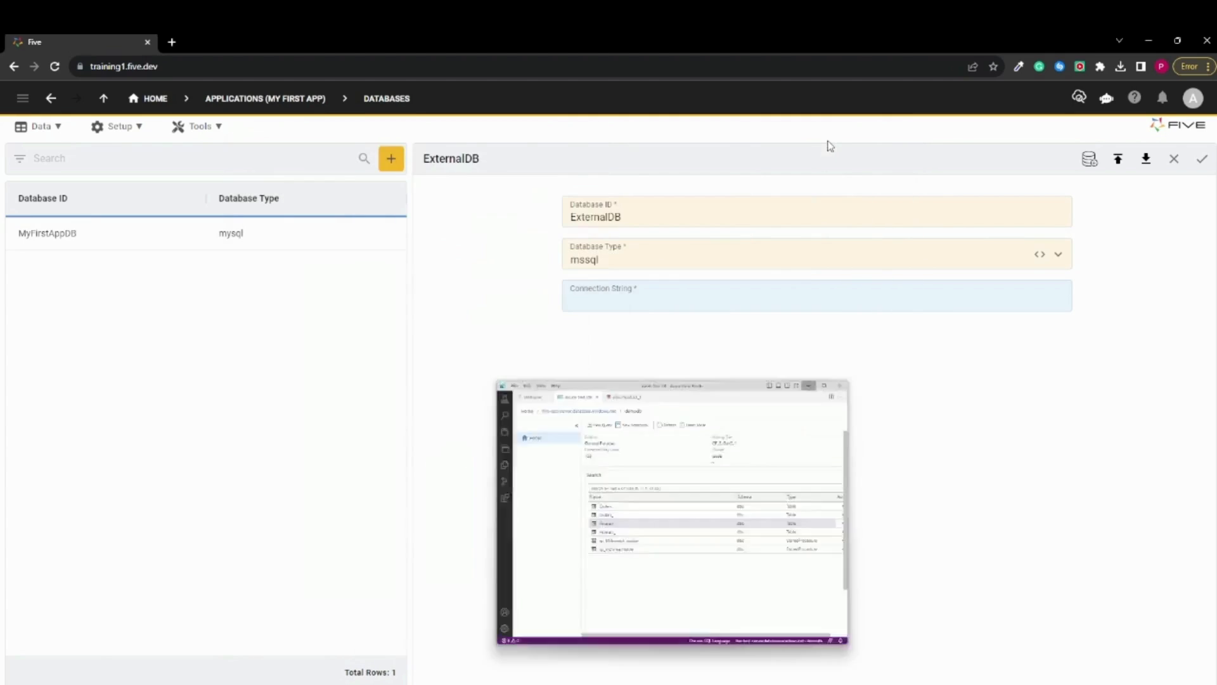
left_click(611, 301)
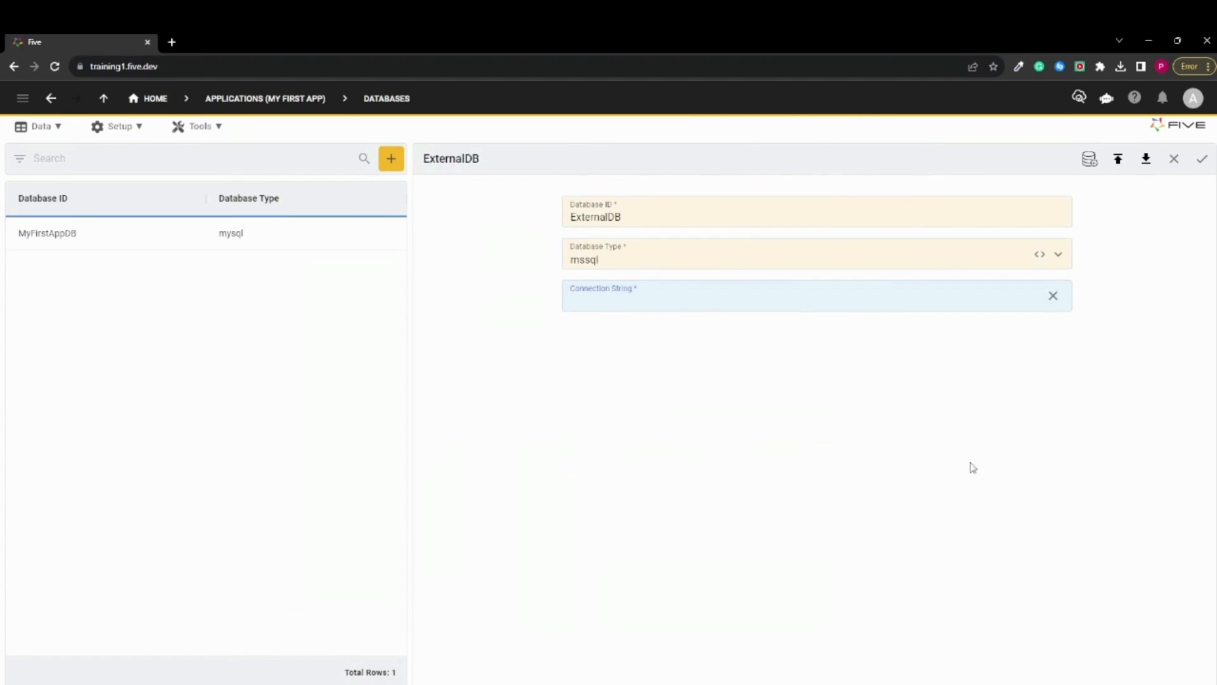
key("ctrl+v")
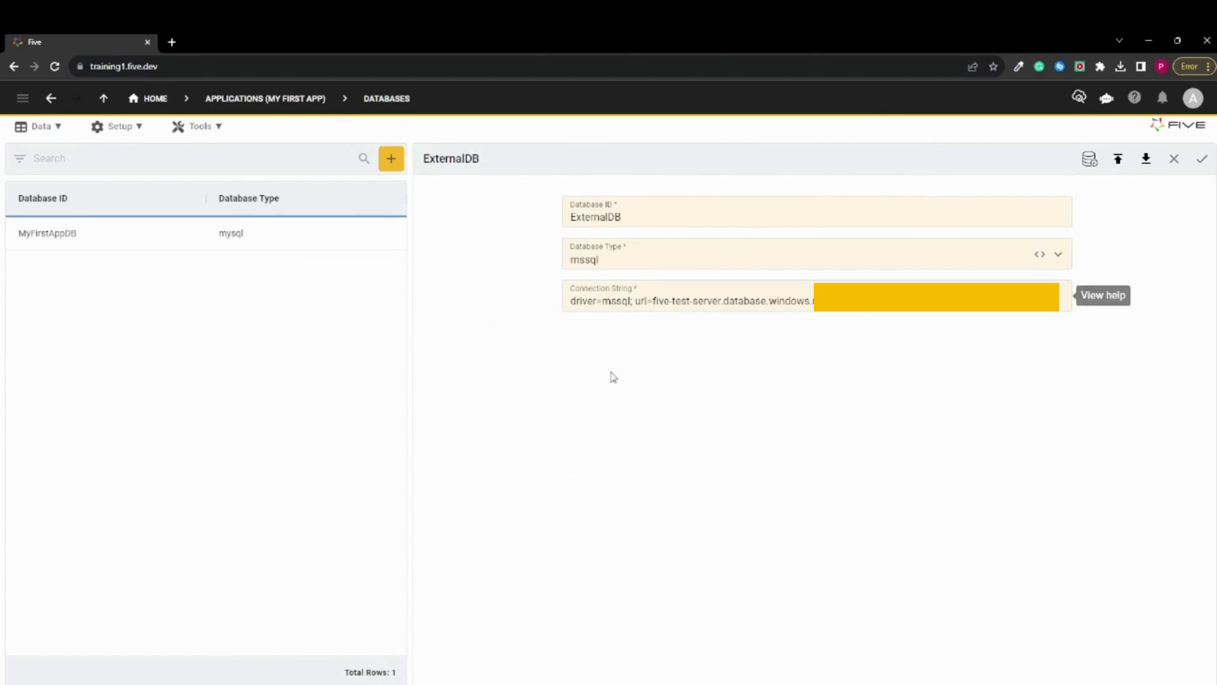
left_click(1204, 163)
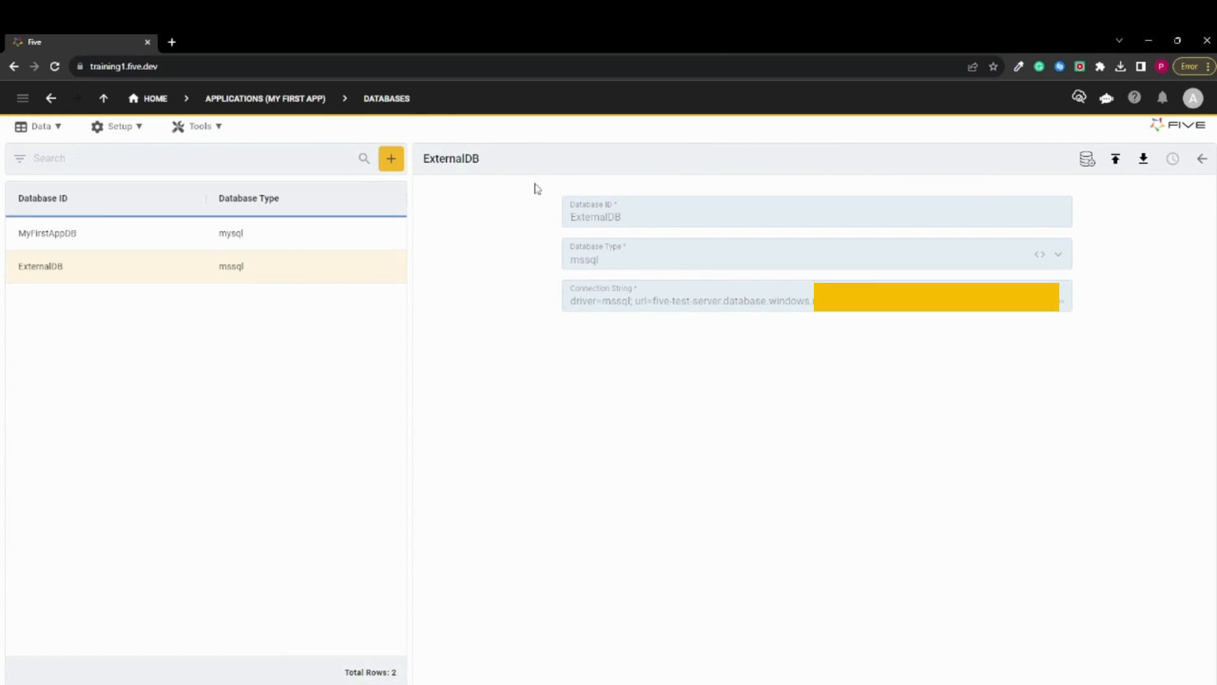
View the MyFirstAppDB and ExternalDB records and check which account is signed in
left_click(211, 235)
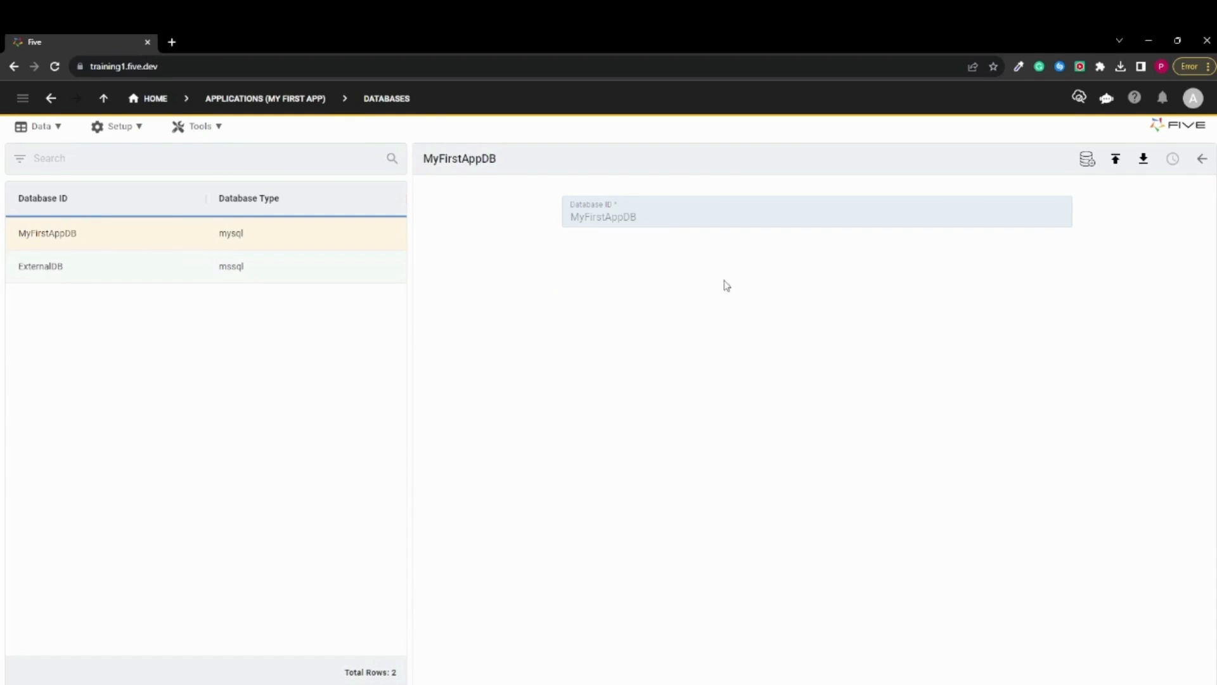
left_click(99, 278)
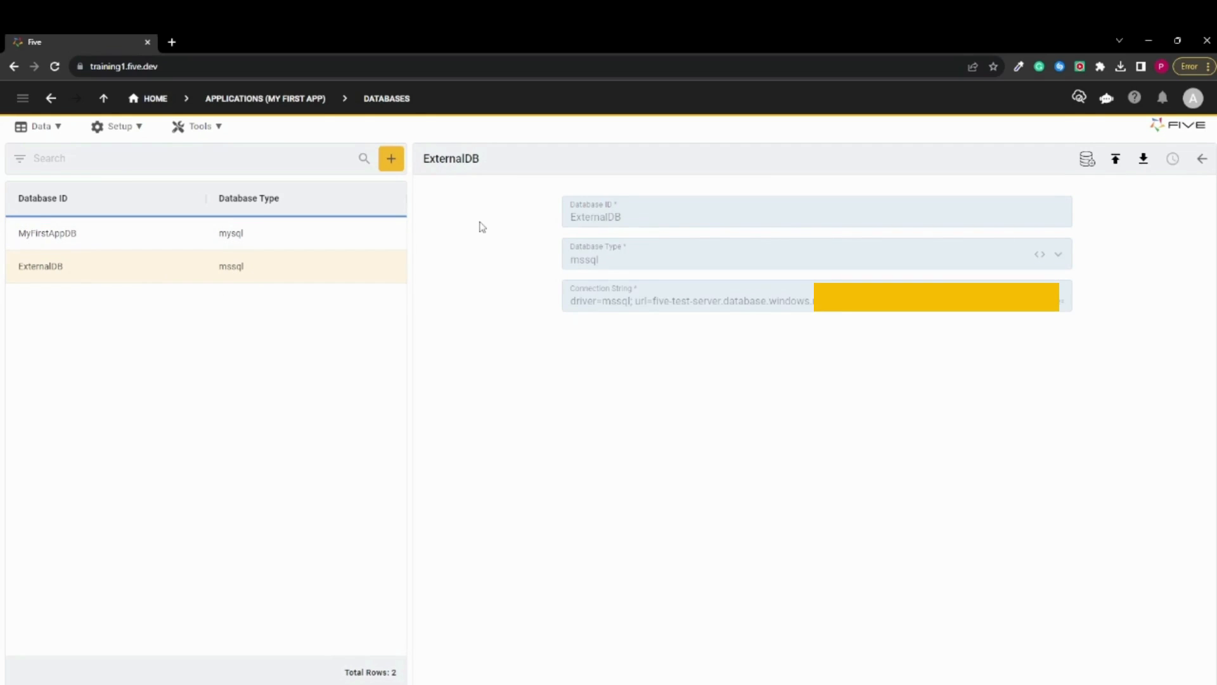
left_click(1194, 101)
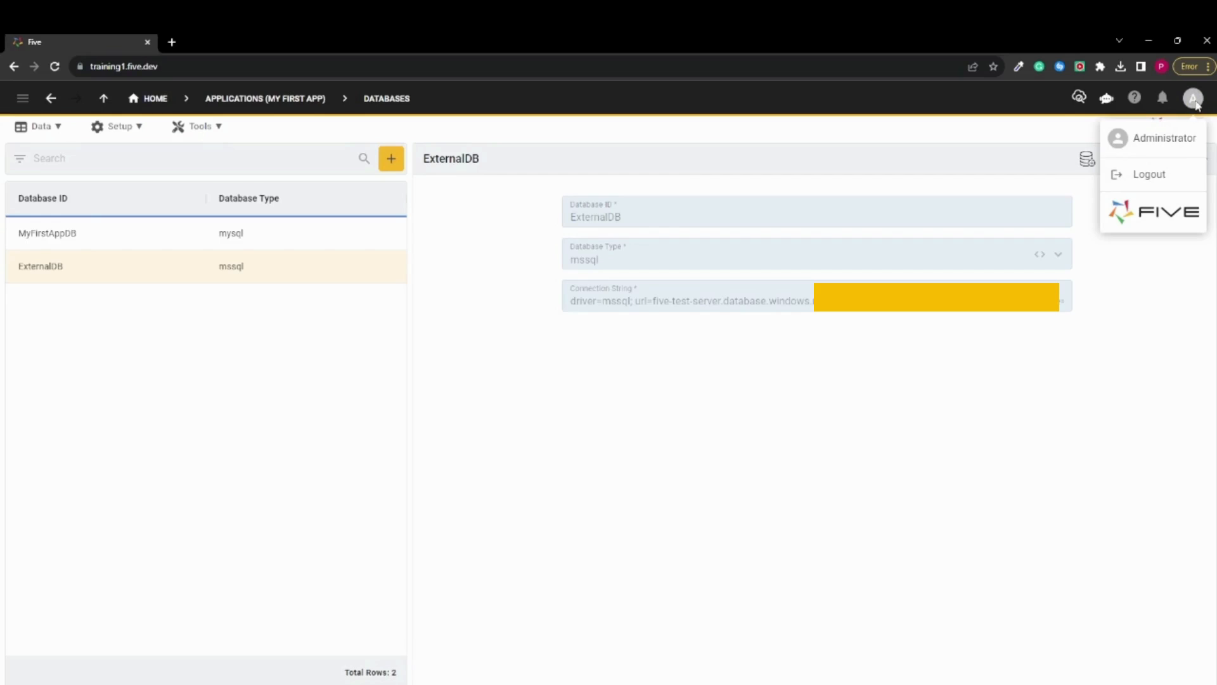
left_click(1196, 102)
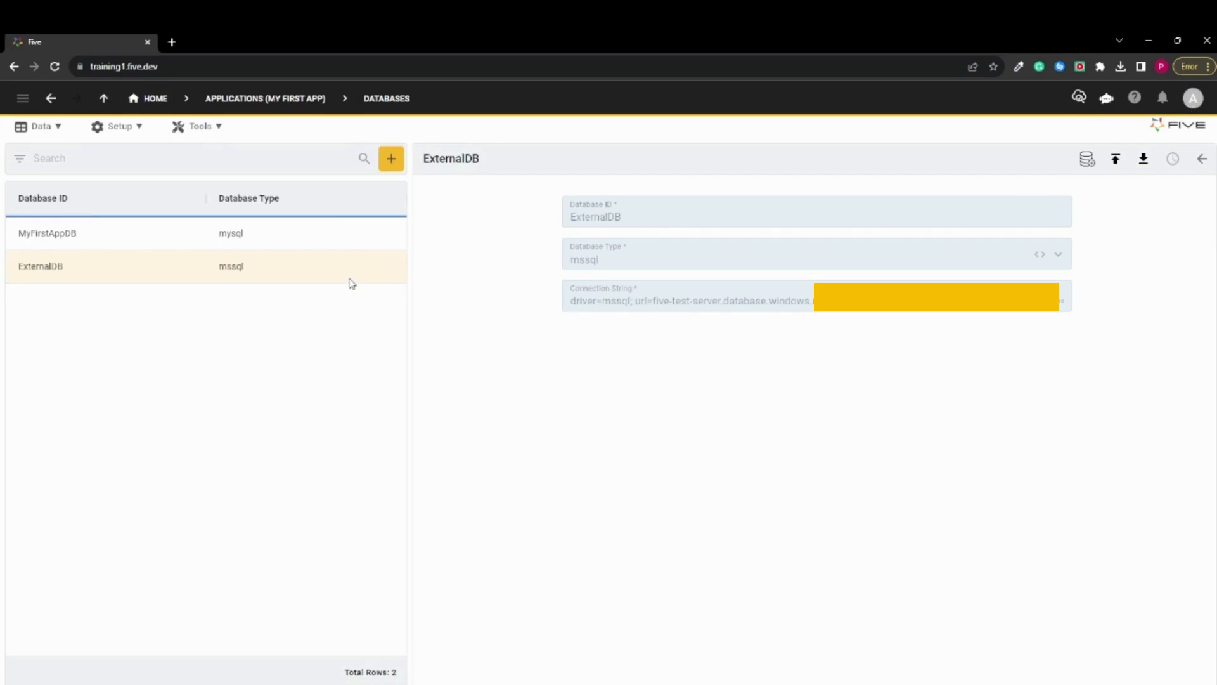
Return to the applications level, log out of the administrator account and sign in as dev with the account password
left_click(265, 101)
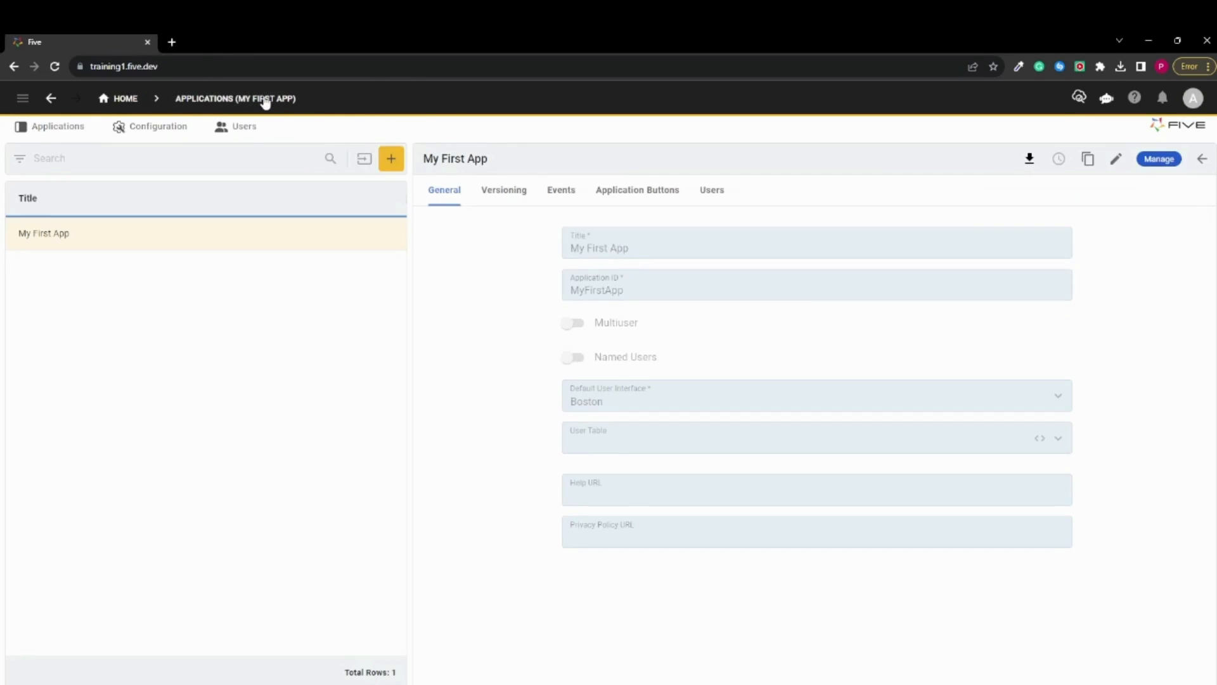
left_click(1193, 102)
left_click(1124, 184)
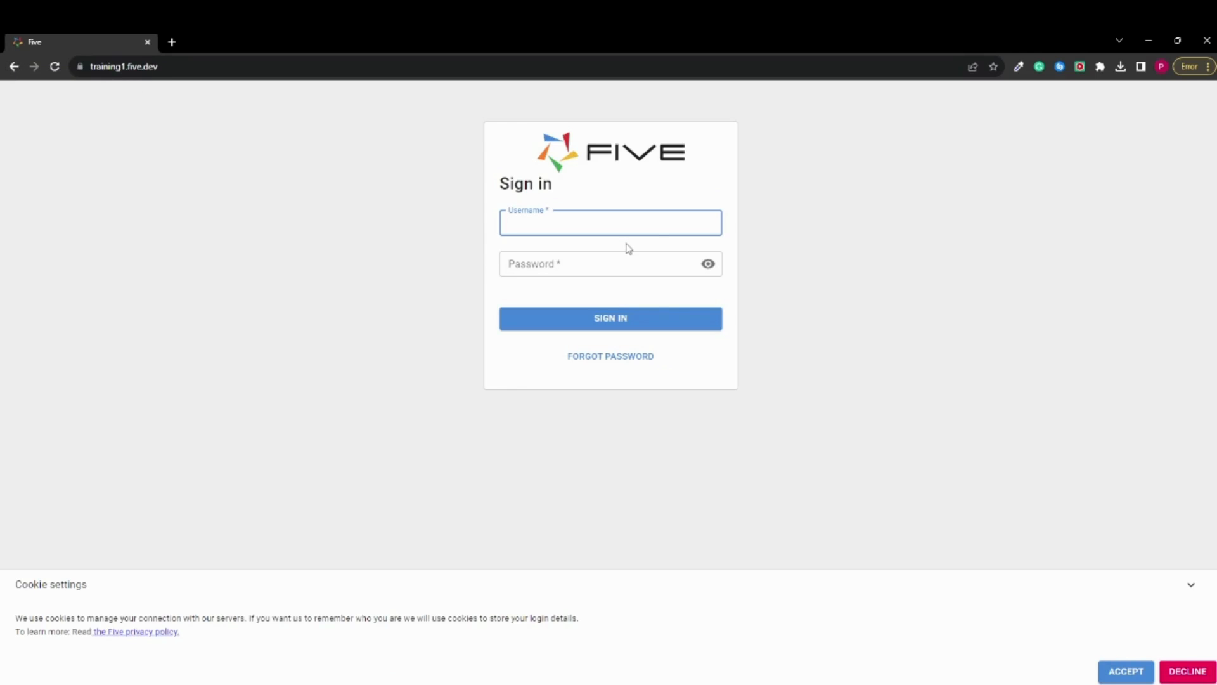
type("dev")
left_click(526, 261)
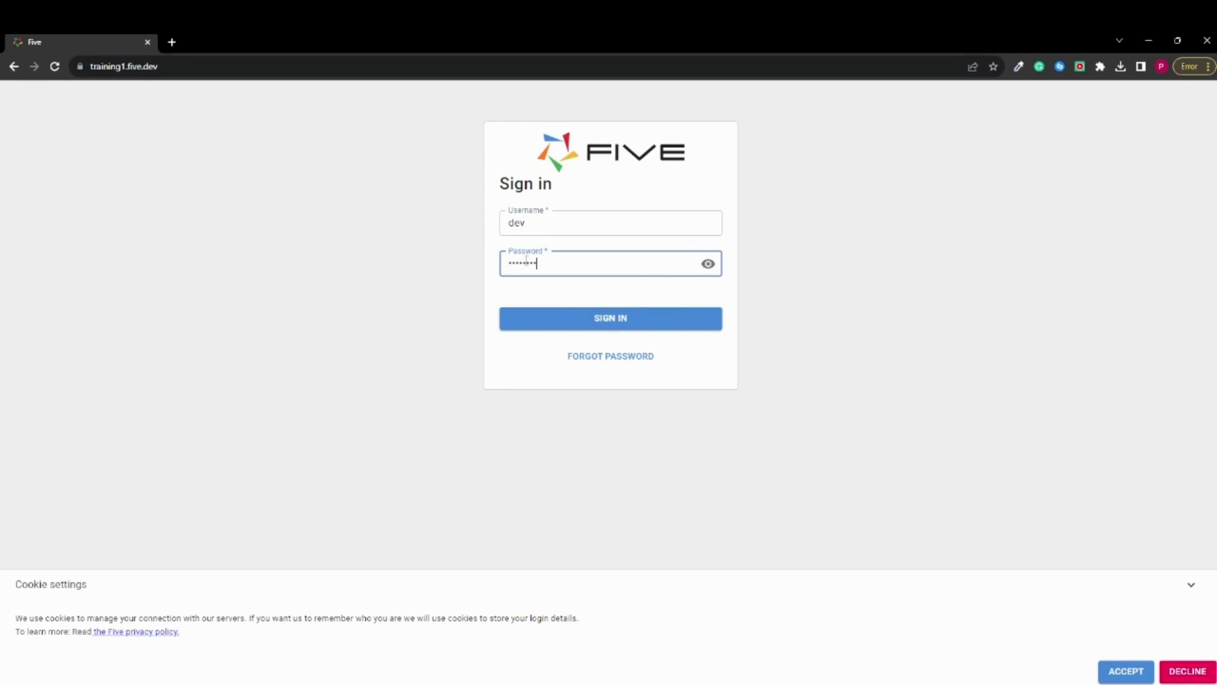
left_click(573, 325)
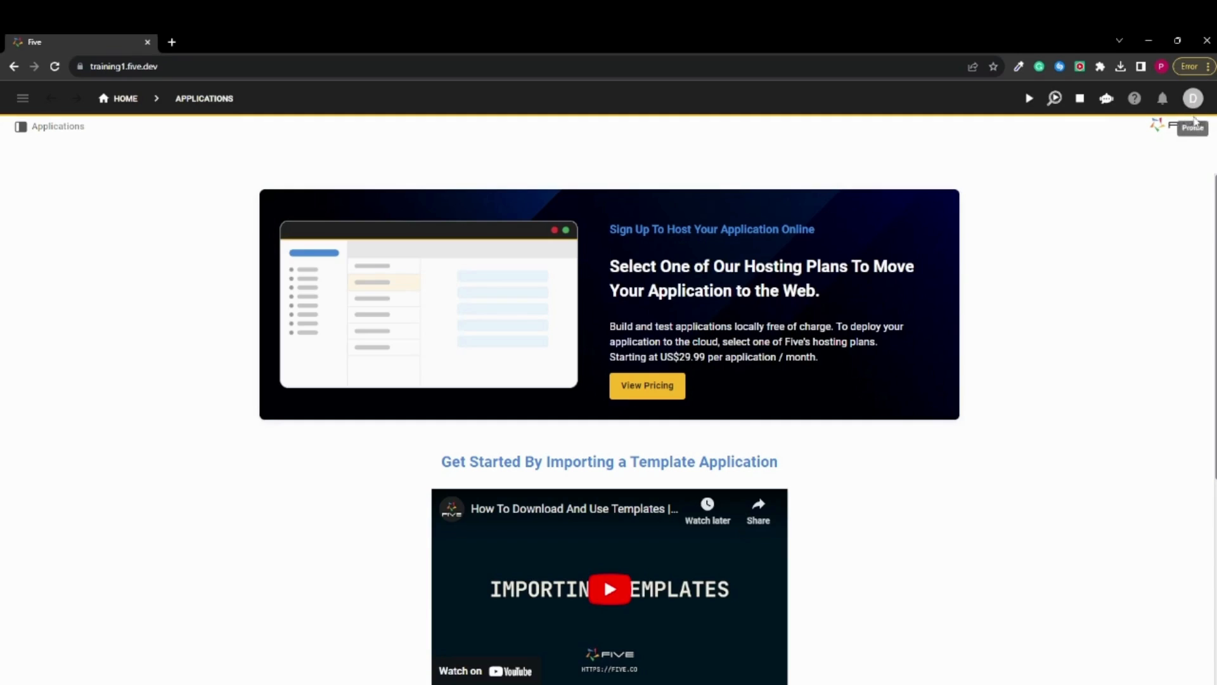
Check the signed-in profile, then open the My First App record and start managing the application
left_click(1192, 99)
left_click(970, 179)
left_click(59, 129)
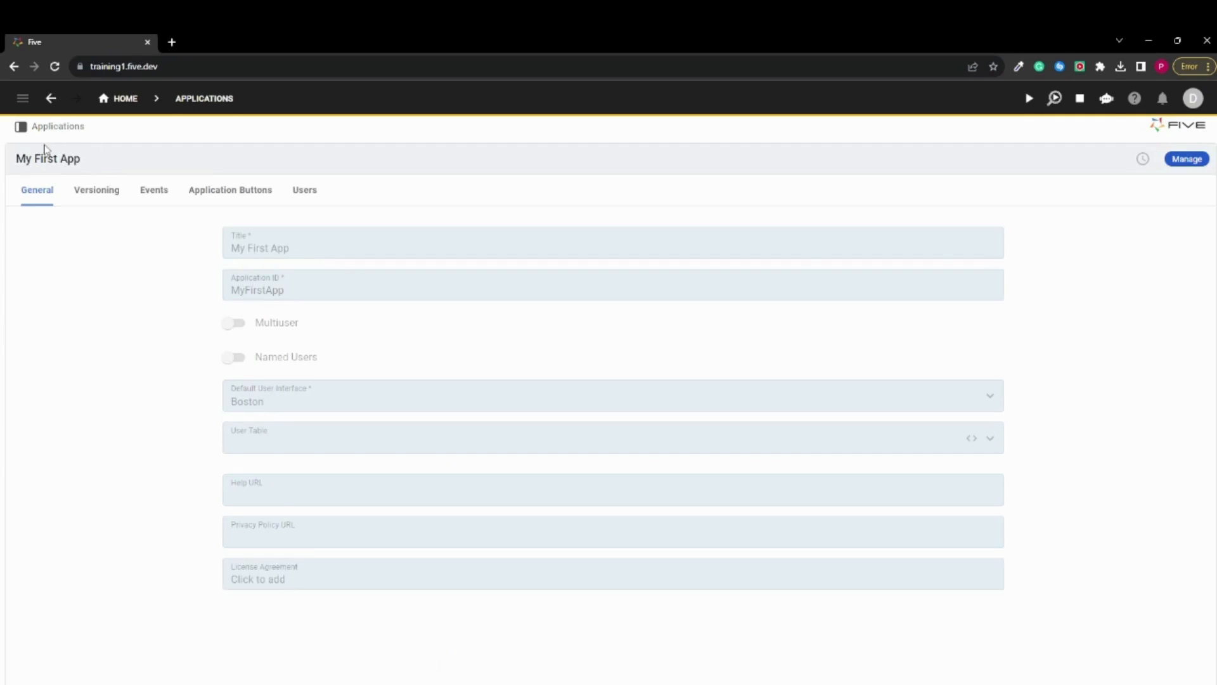
left_click(1186, 159)
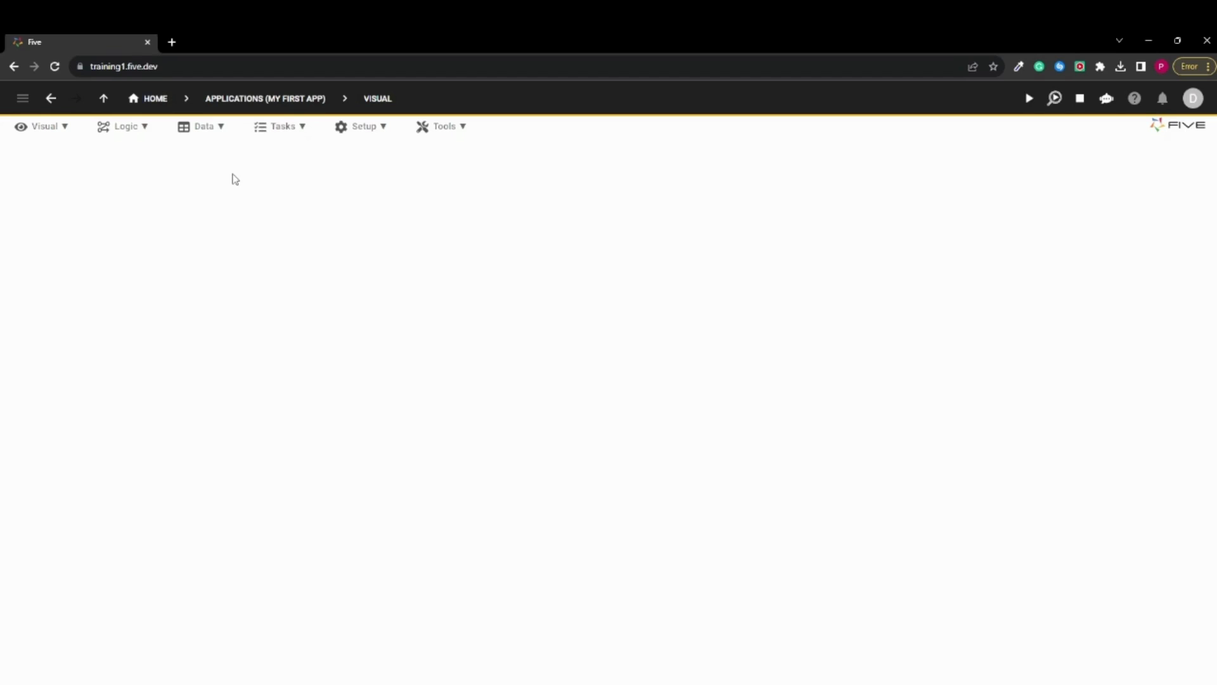
Open the Connection Wizard and examine its endpoint settings for reading lists and reading, creating, updating and deleting single records
left_click(214, 132)
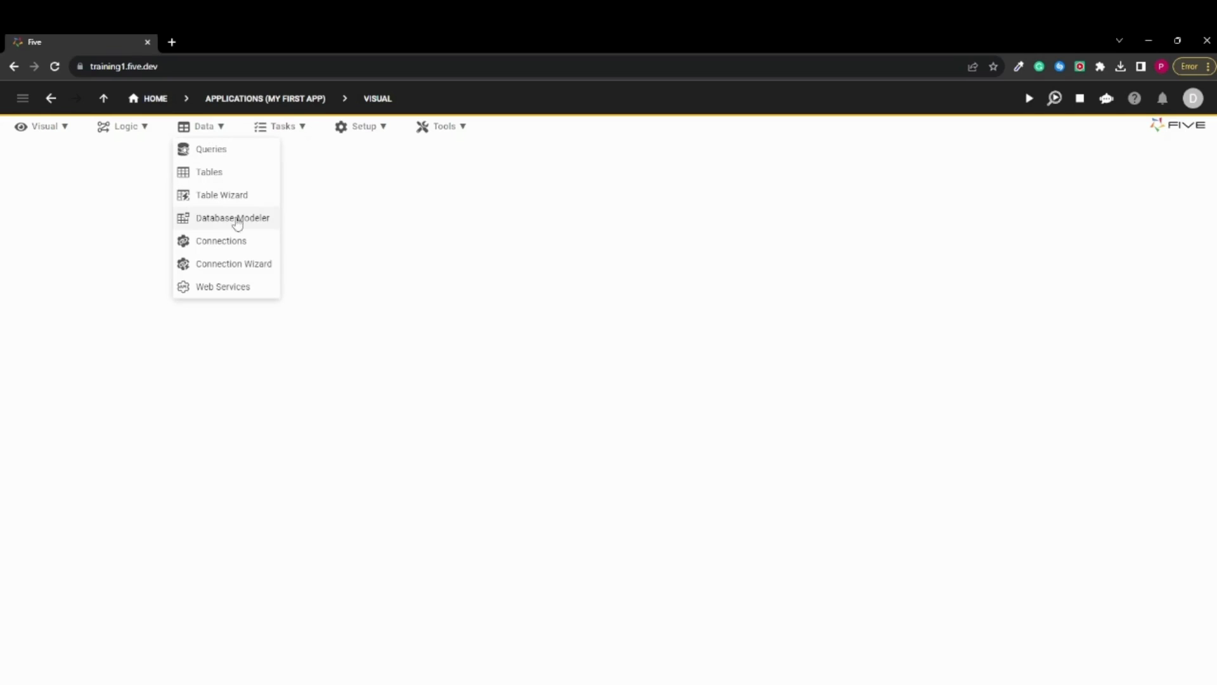
left_click(236, 265)
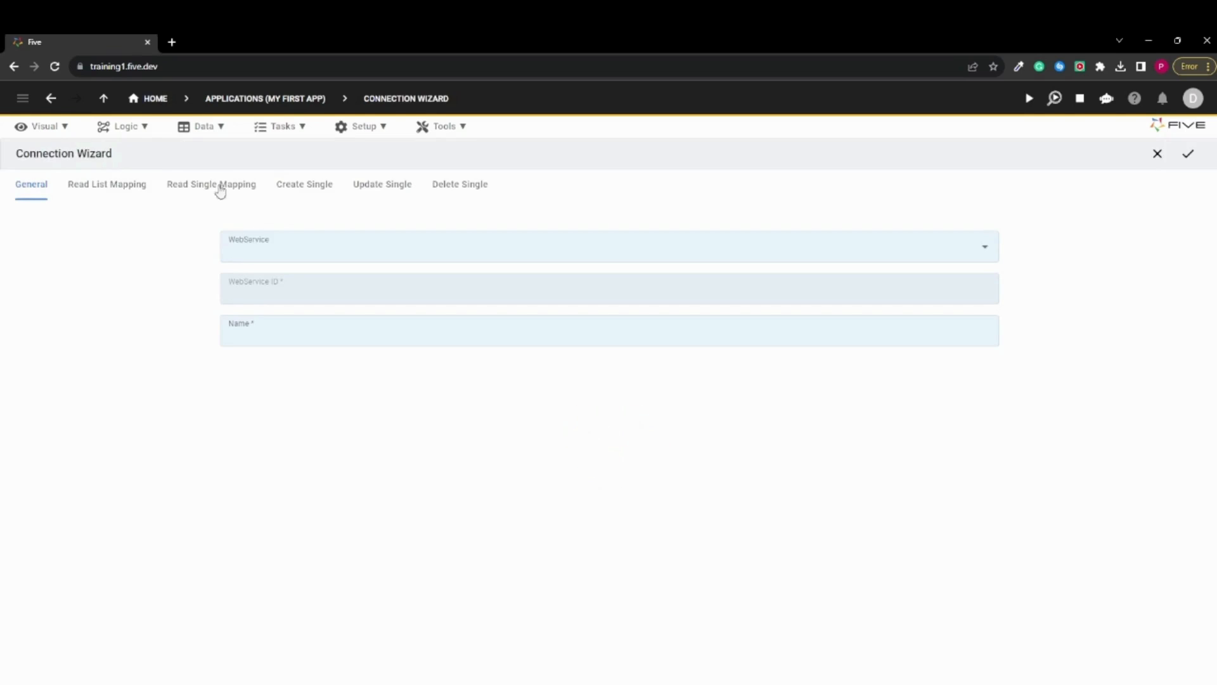
left_click(101, 190)
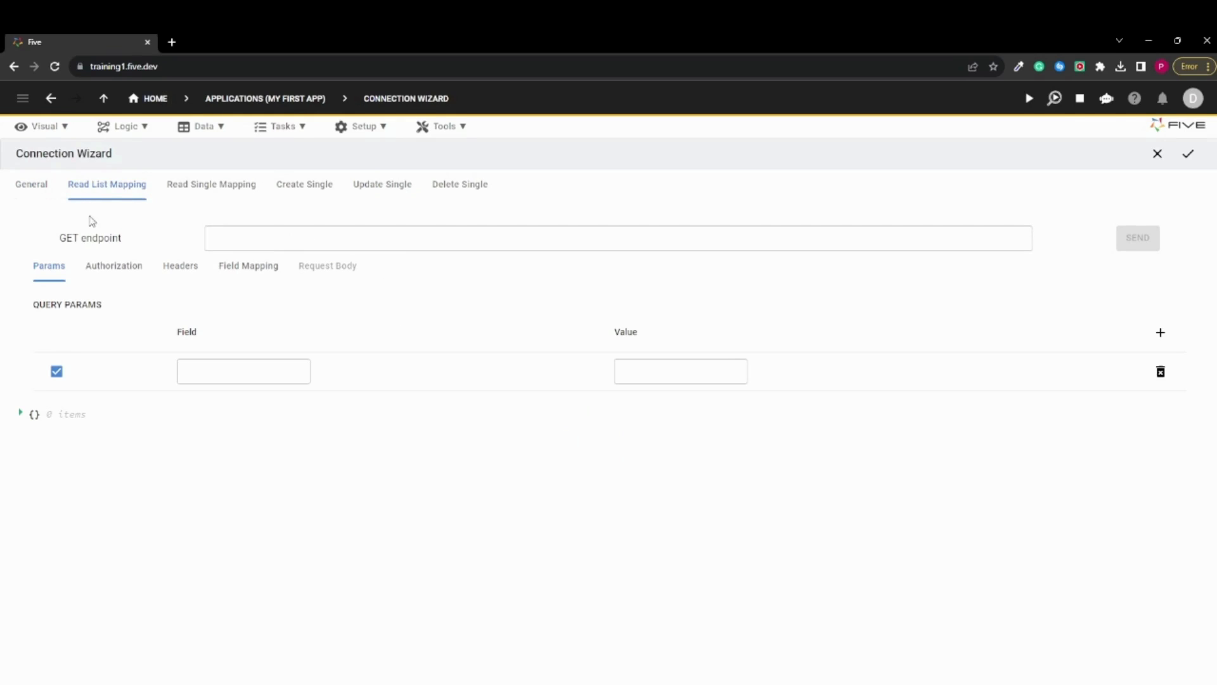
left_click(280, 239)
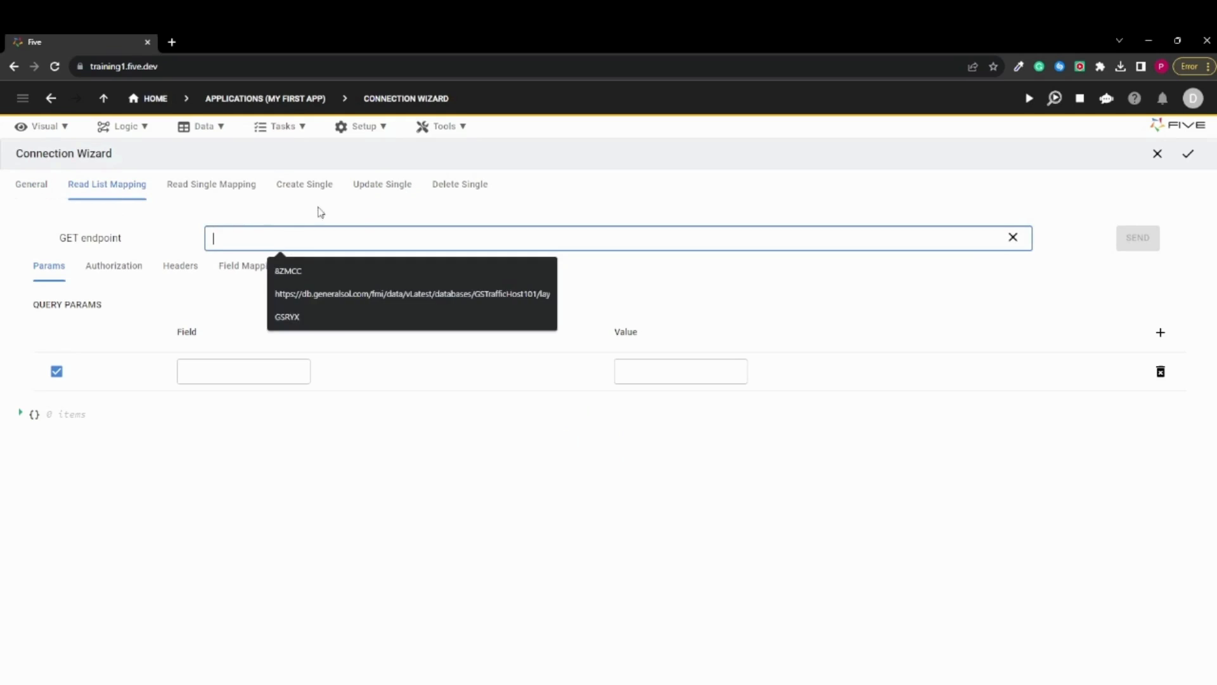
left_click(356, 208)
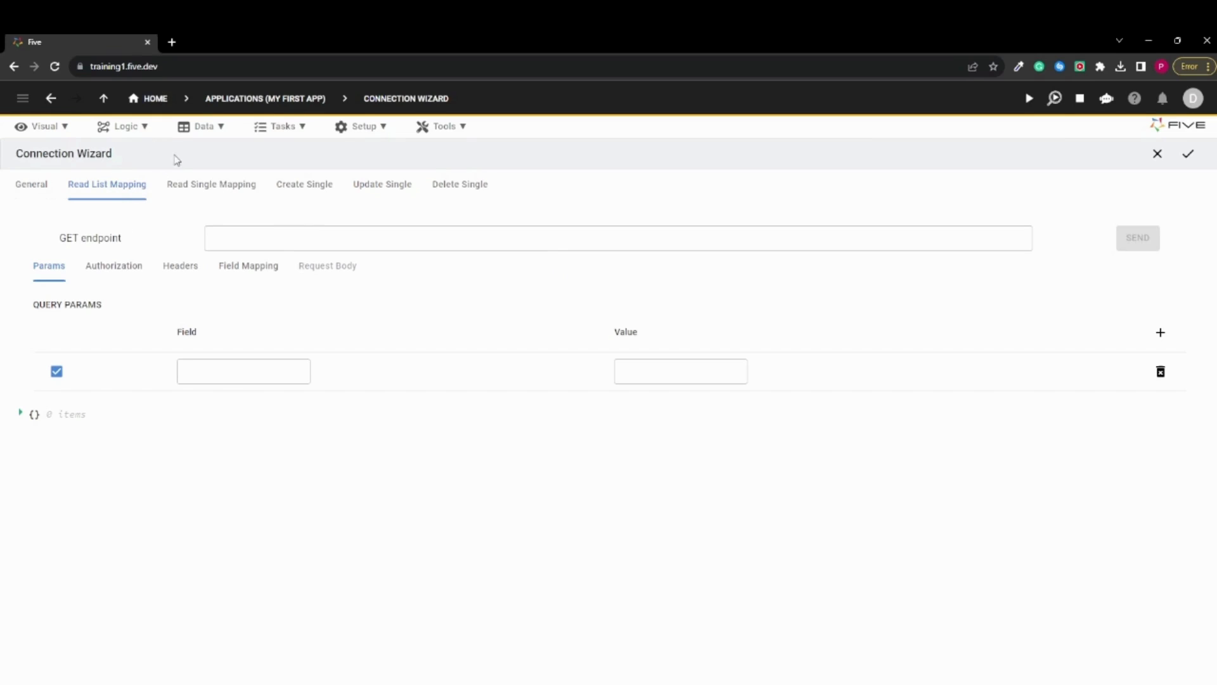
left_click(220, 195)
left_click(326, 197)
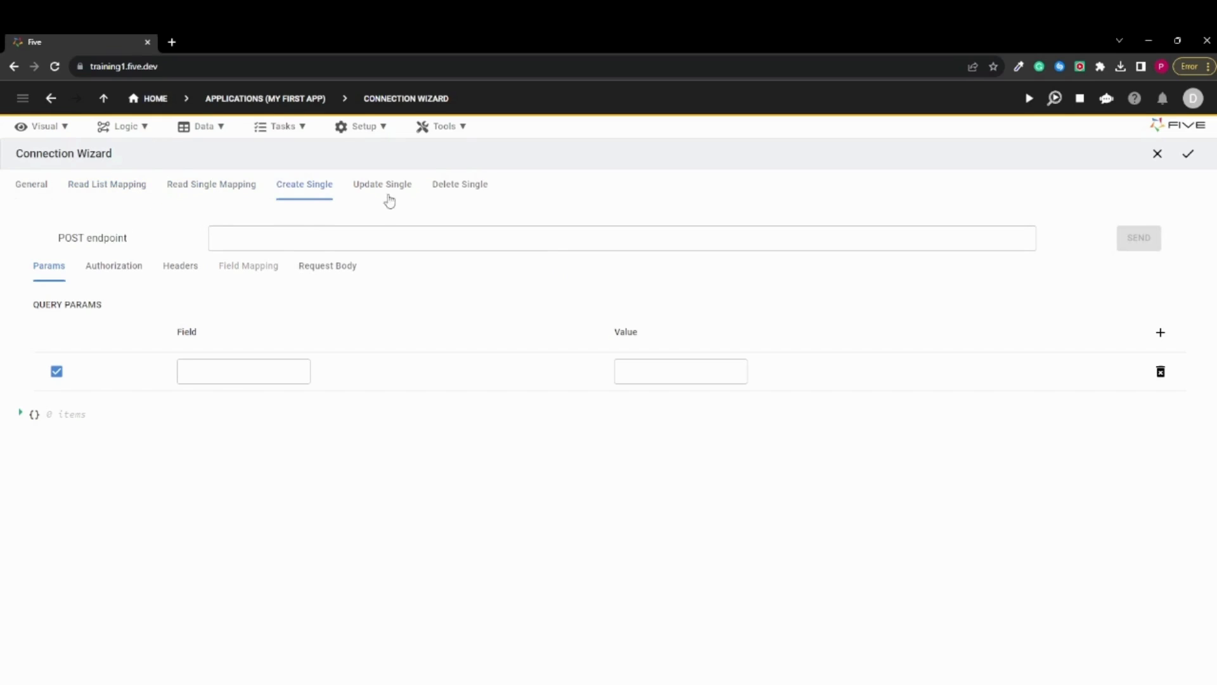
left_click(388, 197)
left_click(483, 194)
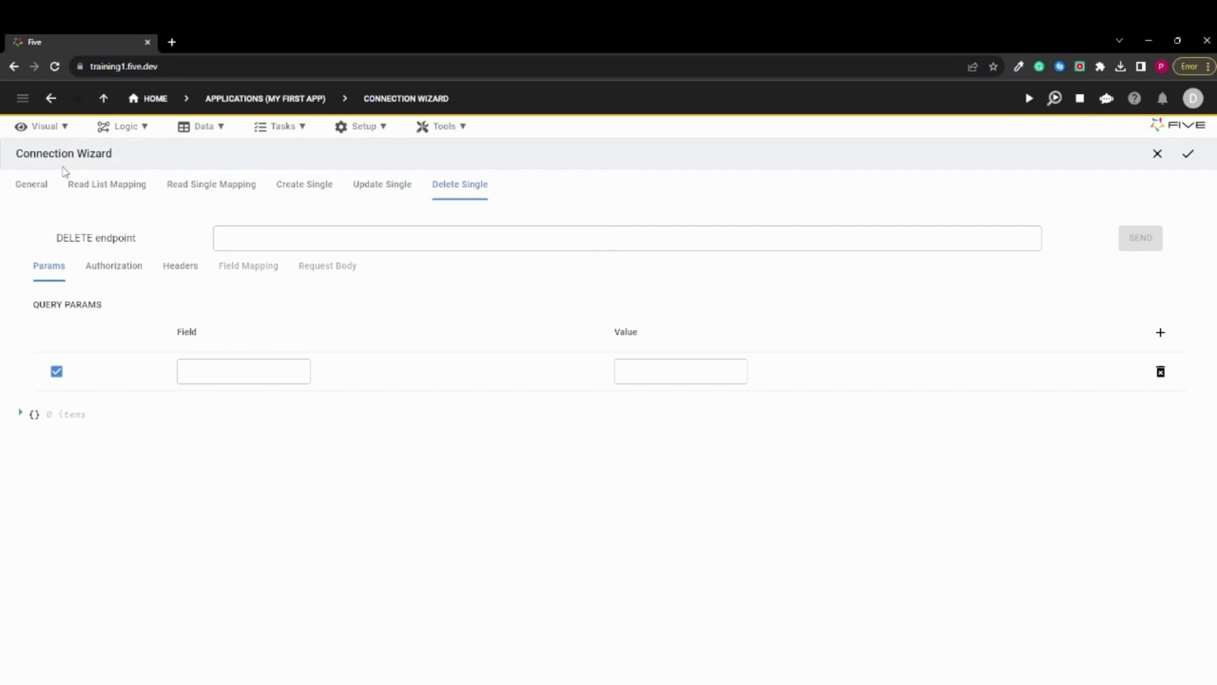
left_click(82, 184)
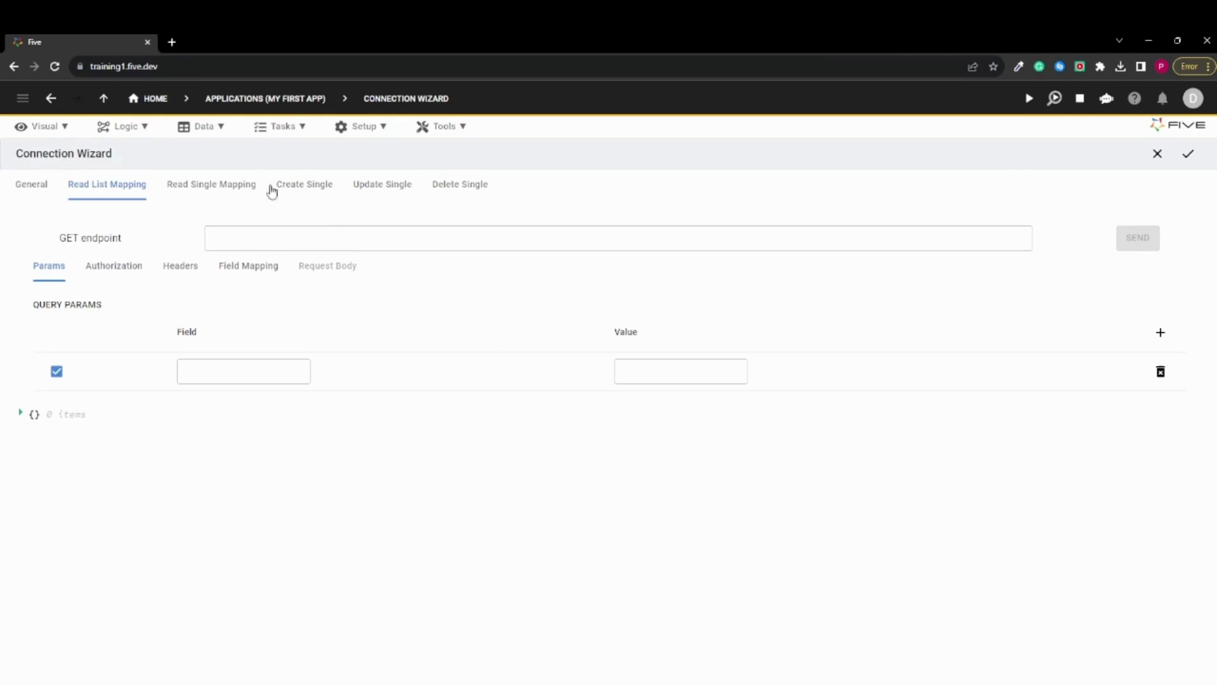
Start a new query record on the MyFirstAppDB database with the data source ID Query
left_click(204, 130)
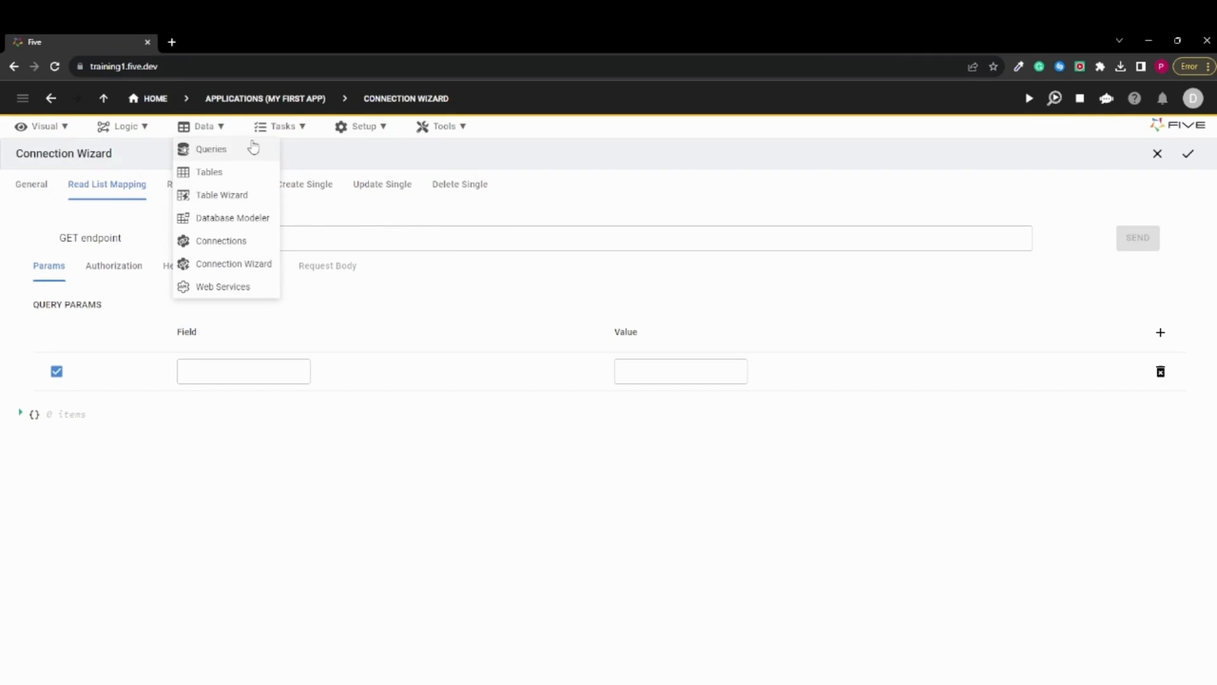
left_click(210, 151)
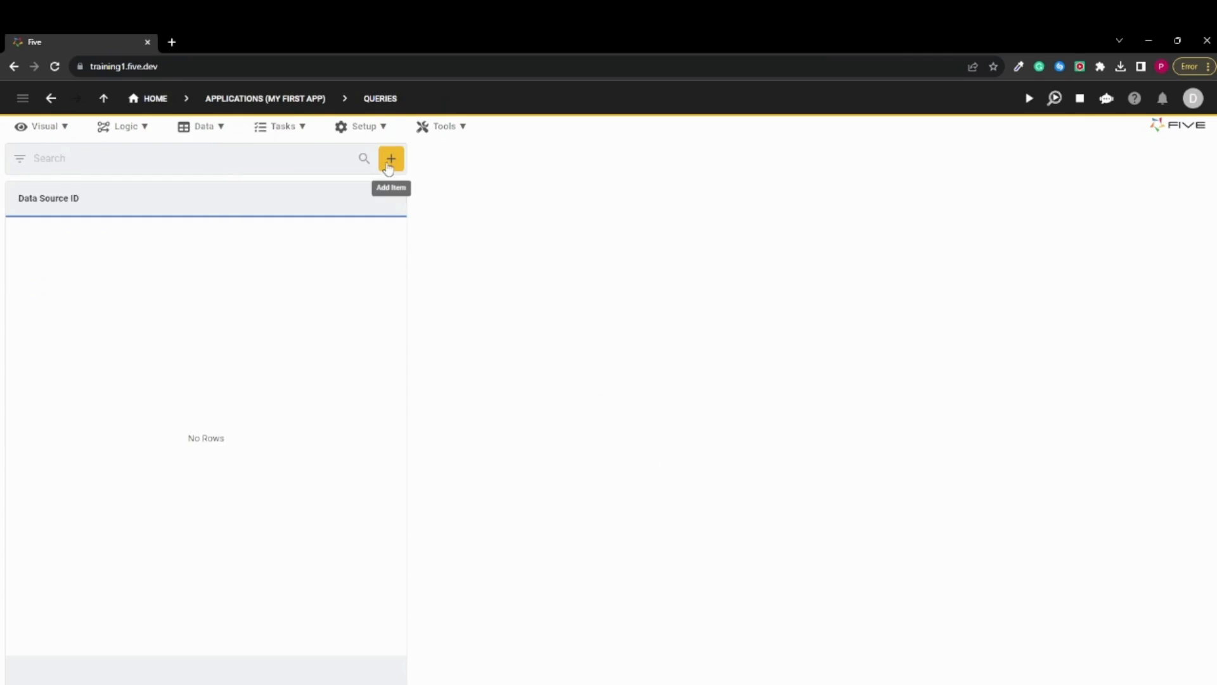
left_click(391, 162)
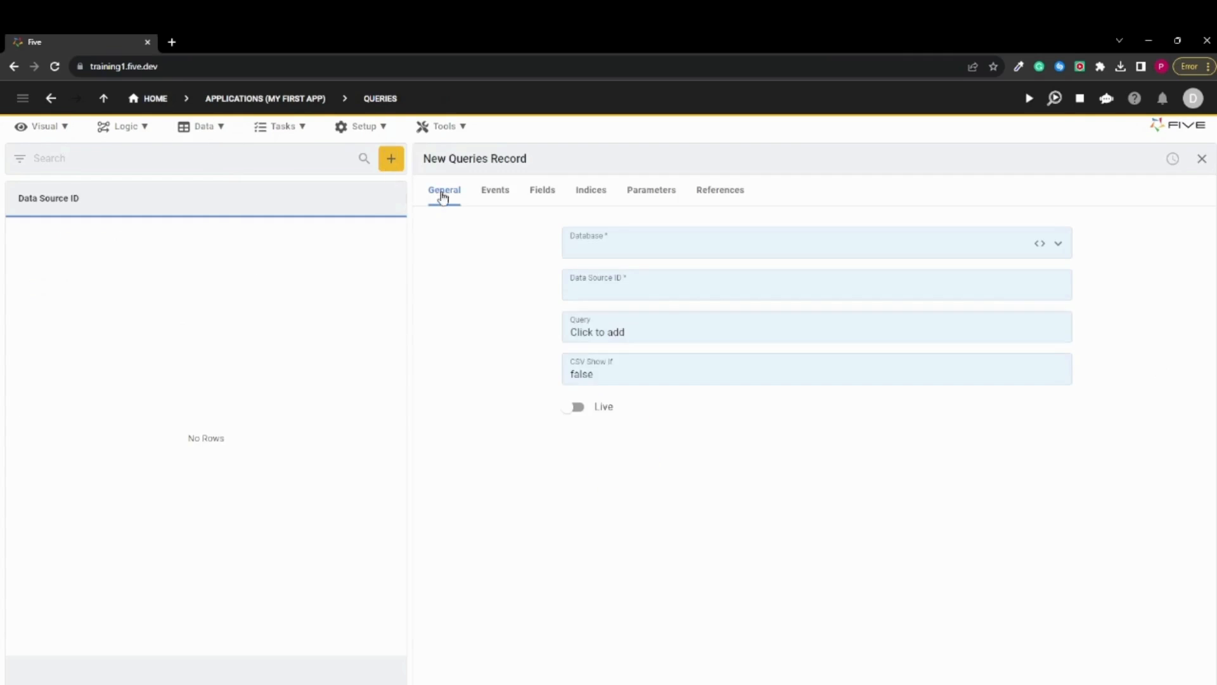
left_click(600, 251)
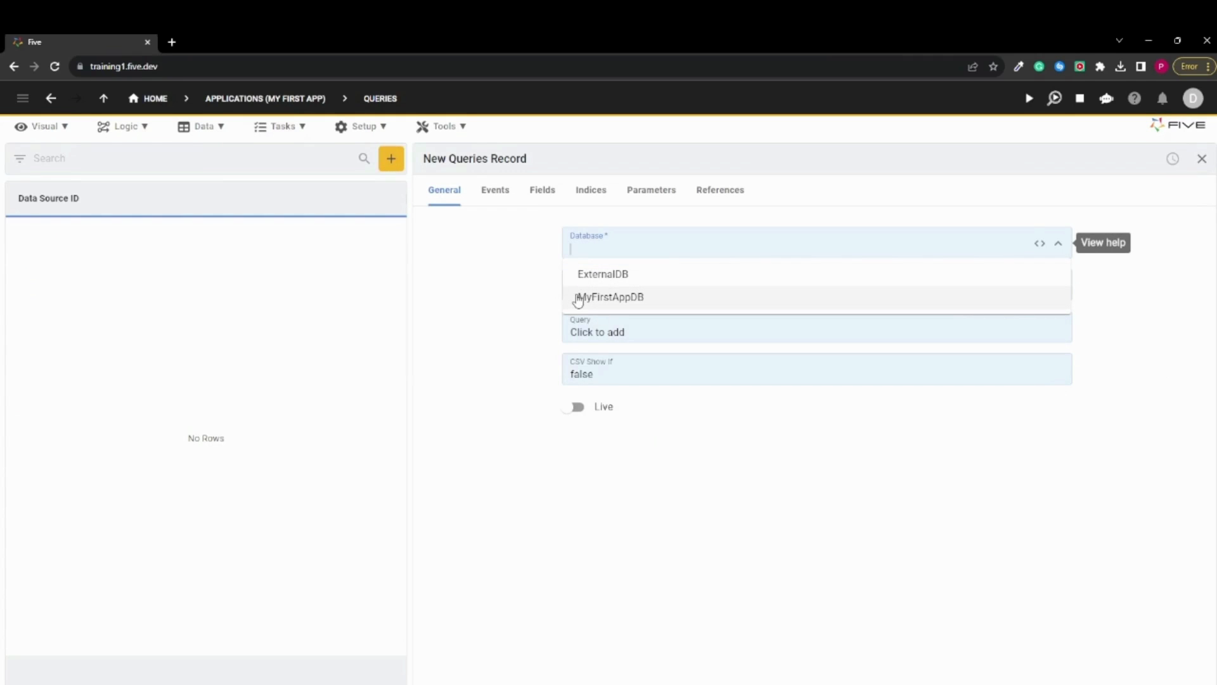
left_click(626, 296)
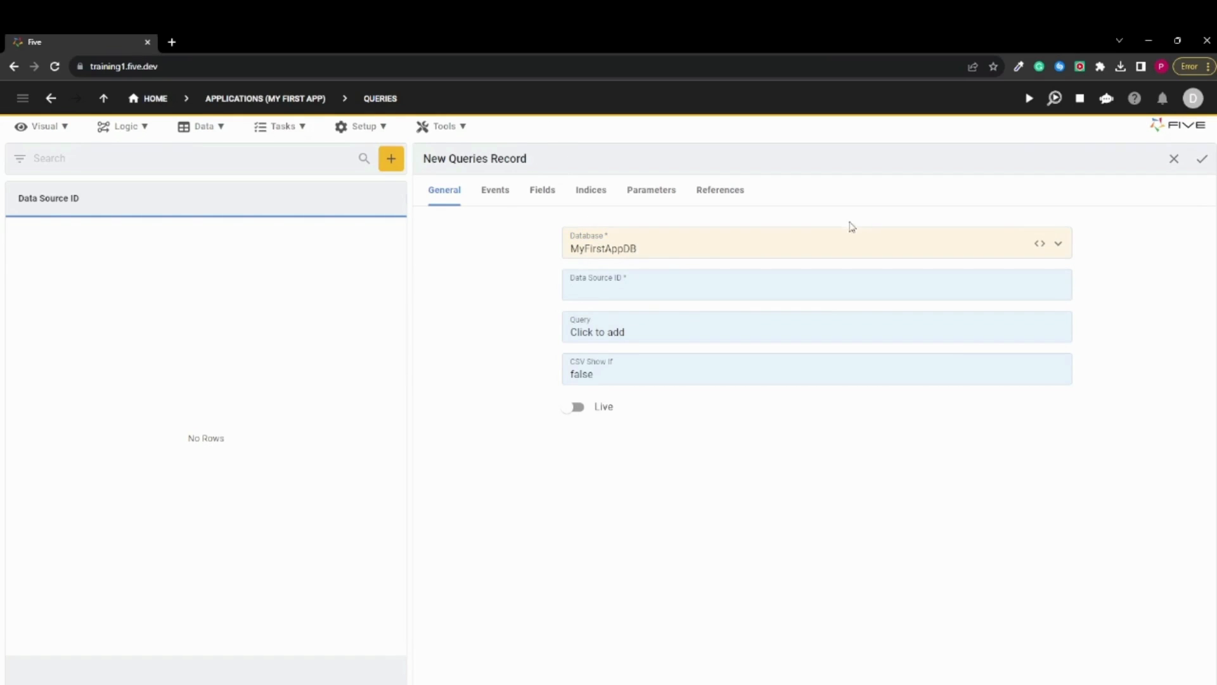
left_click(709, 290)
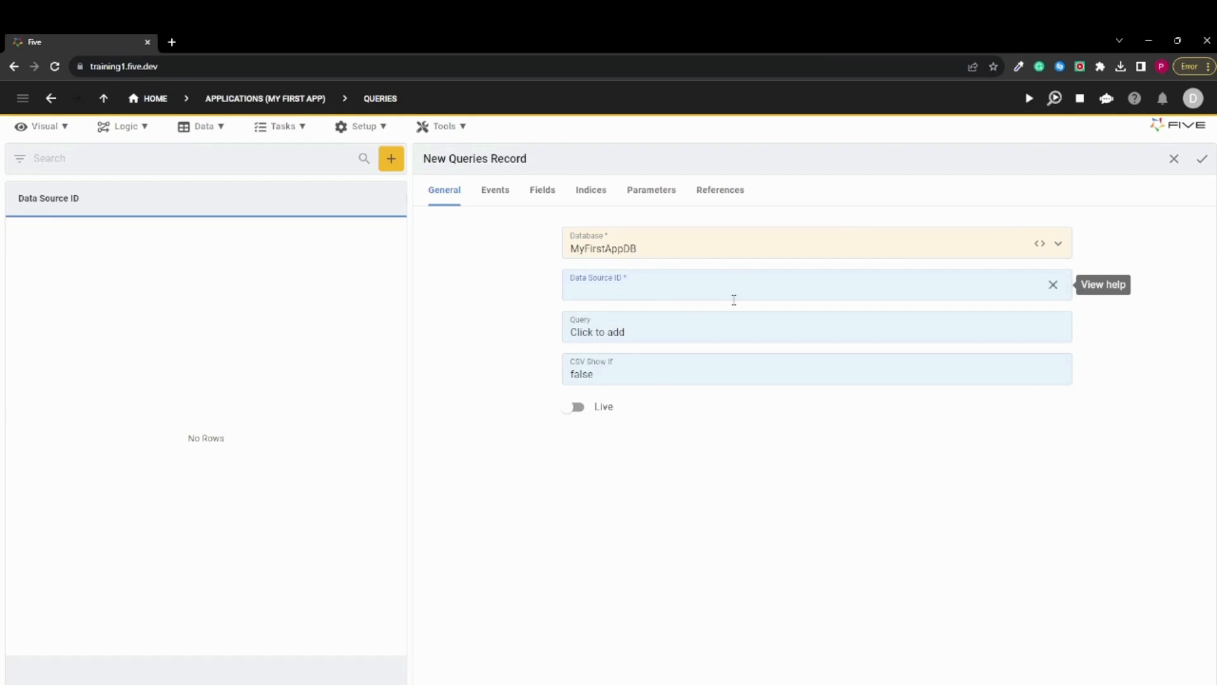
type("Query")
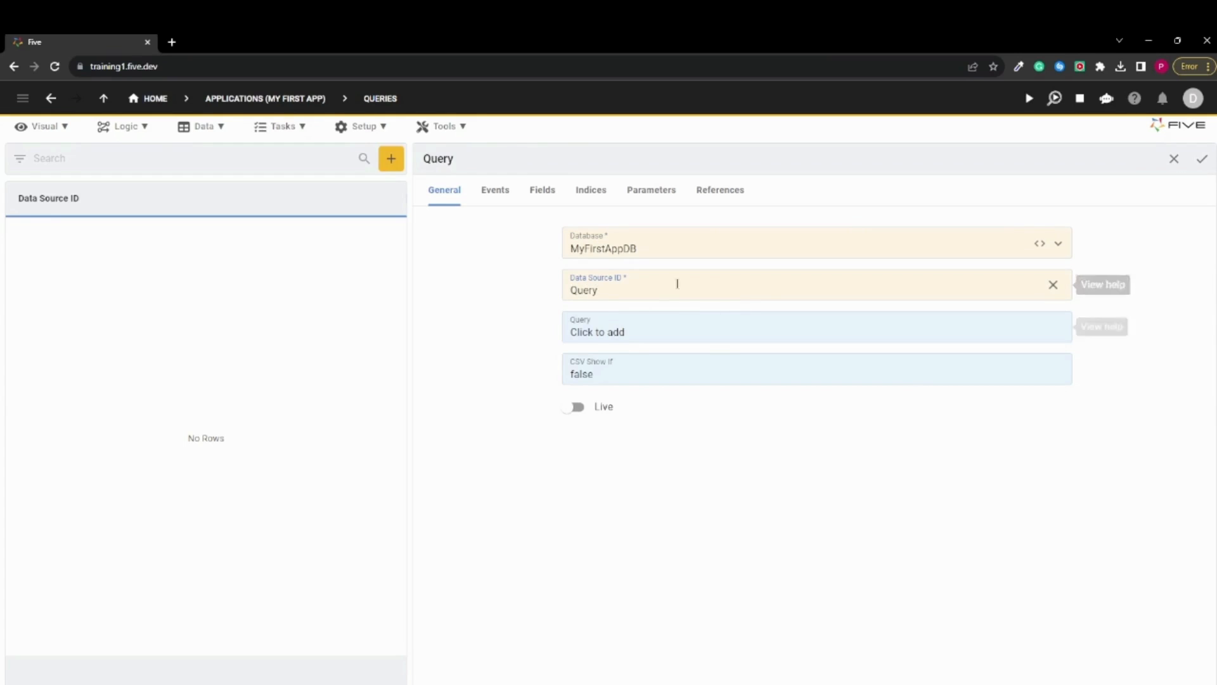
Write the SQL statement "Select * From Customer" for the new query
left_click(641, 329)
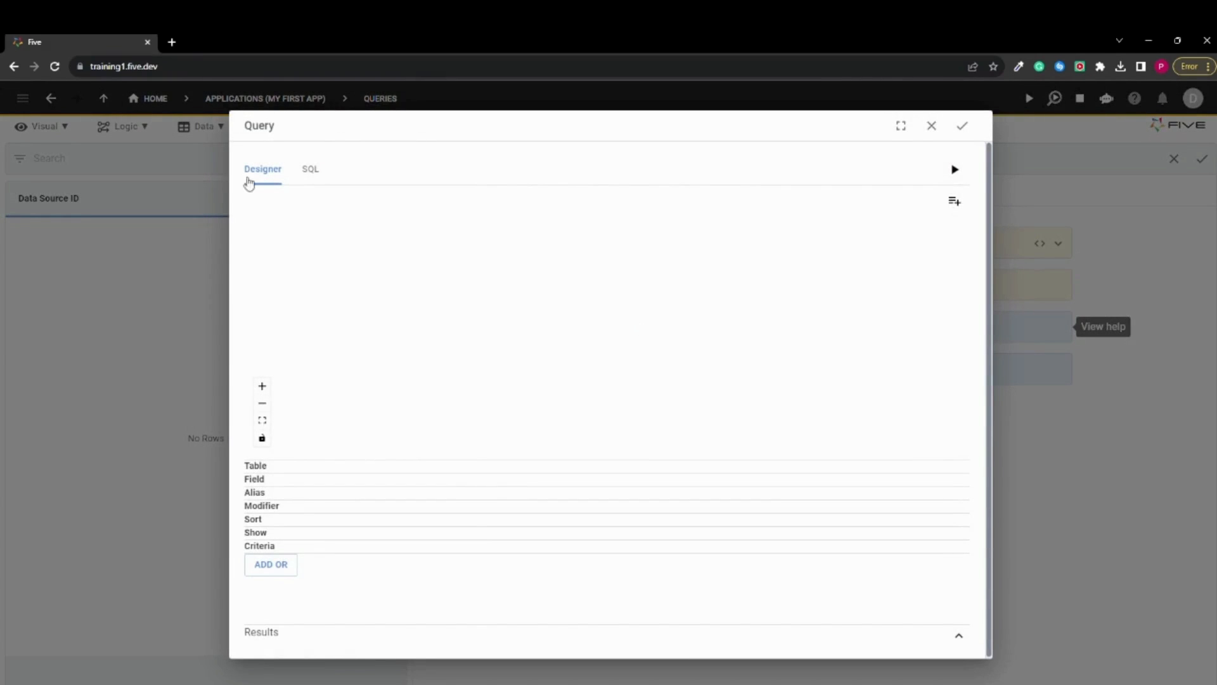
left_click(309, 173)
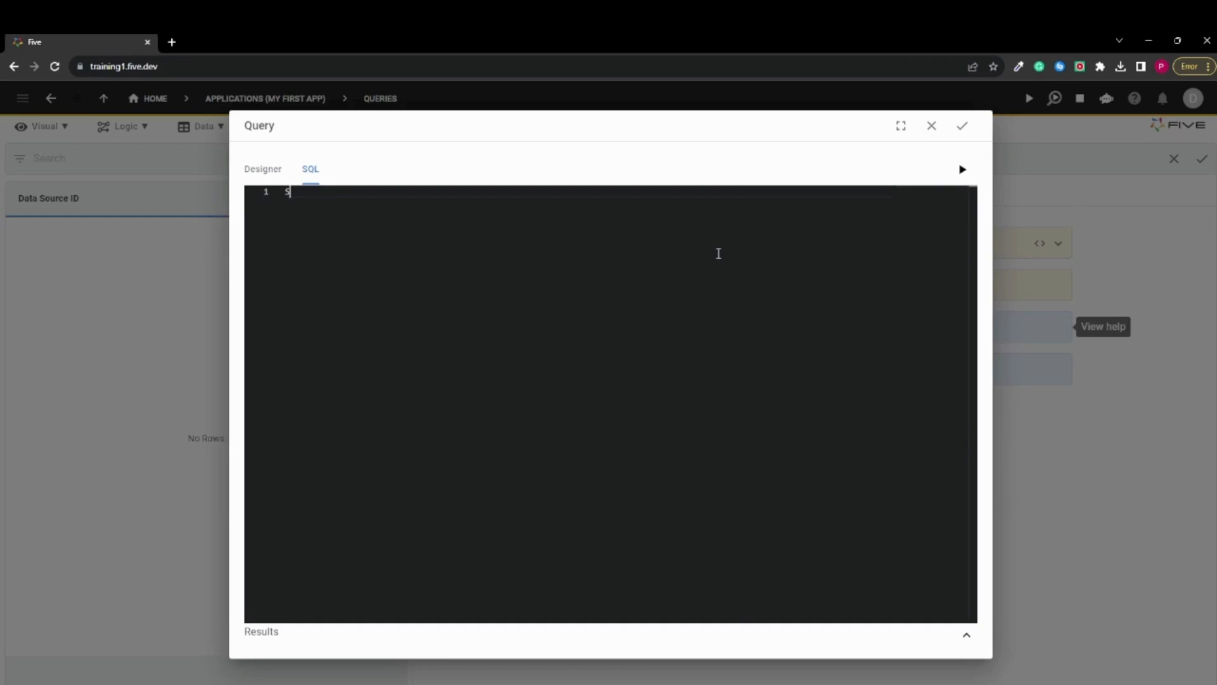
type("elec")
type("ty")
key("BackSpace")
key("BackSpace")
type("* From Custome")
double_click(370, 191)
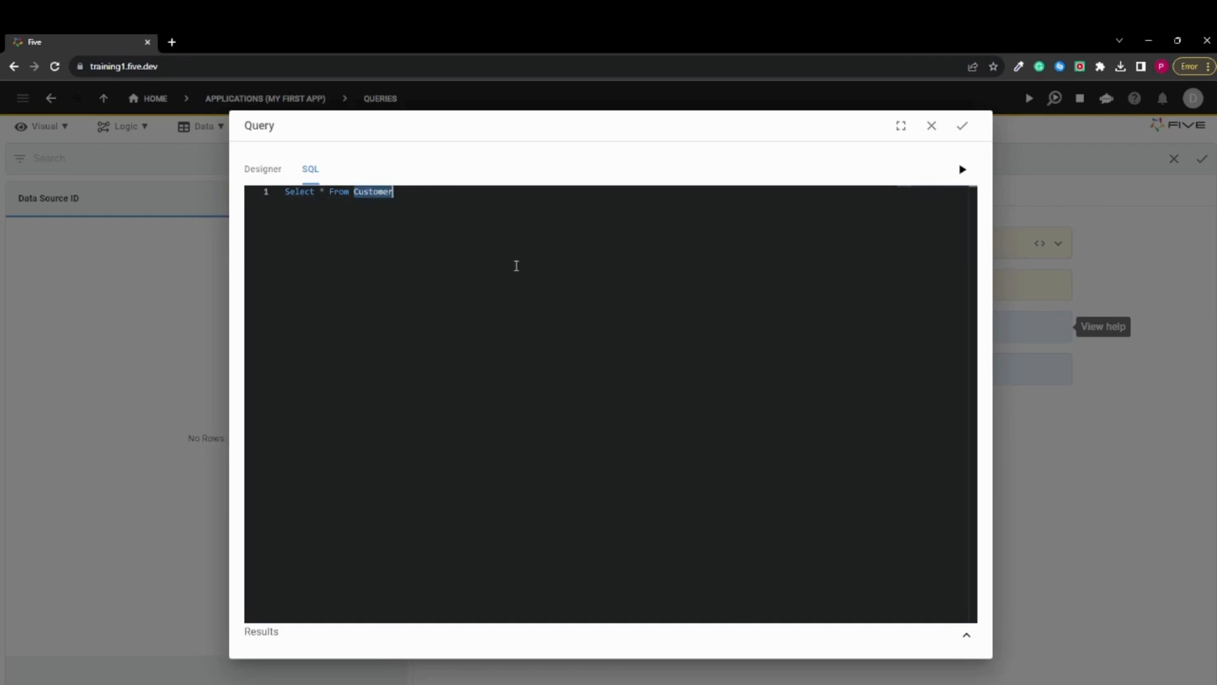
Run the Customer query, examine its results, collapse them and select the SQL statement's text
left_click(962, 170)
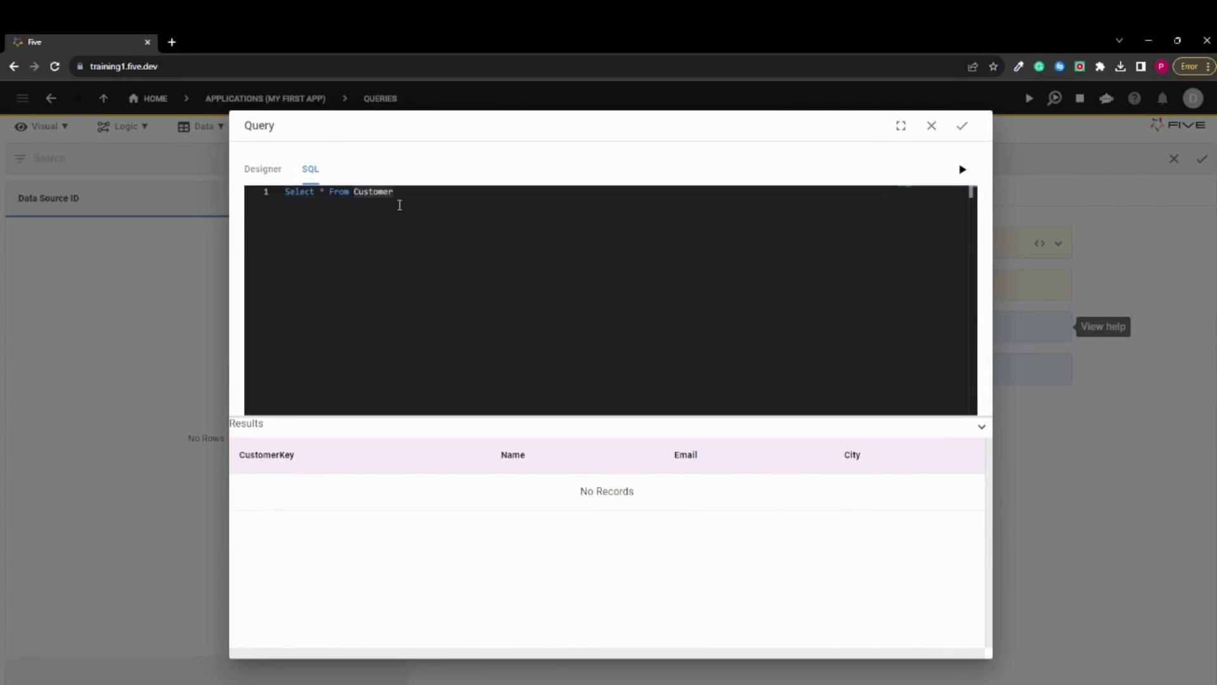
left_click_drag(400, 205, 369, 191)
left_click_drag(571, 496, 641, 500)
left_click(661, 526)
left_click(982, 428)
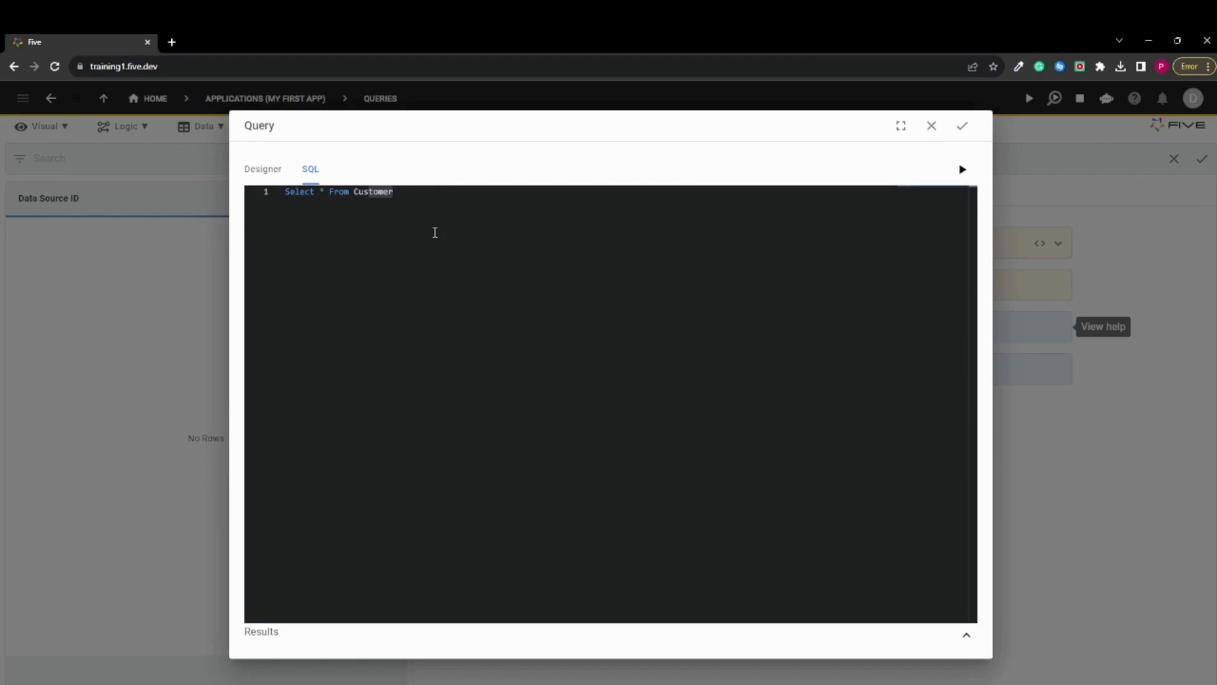
left_click_drag(419, 207, 290, 195)
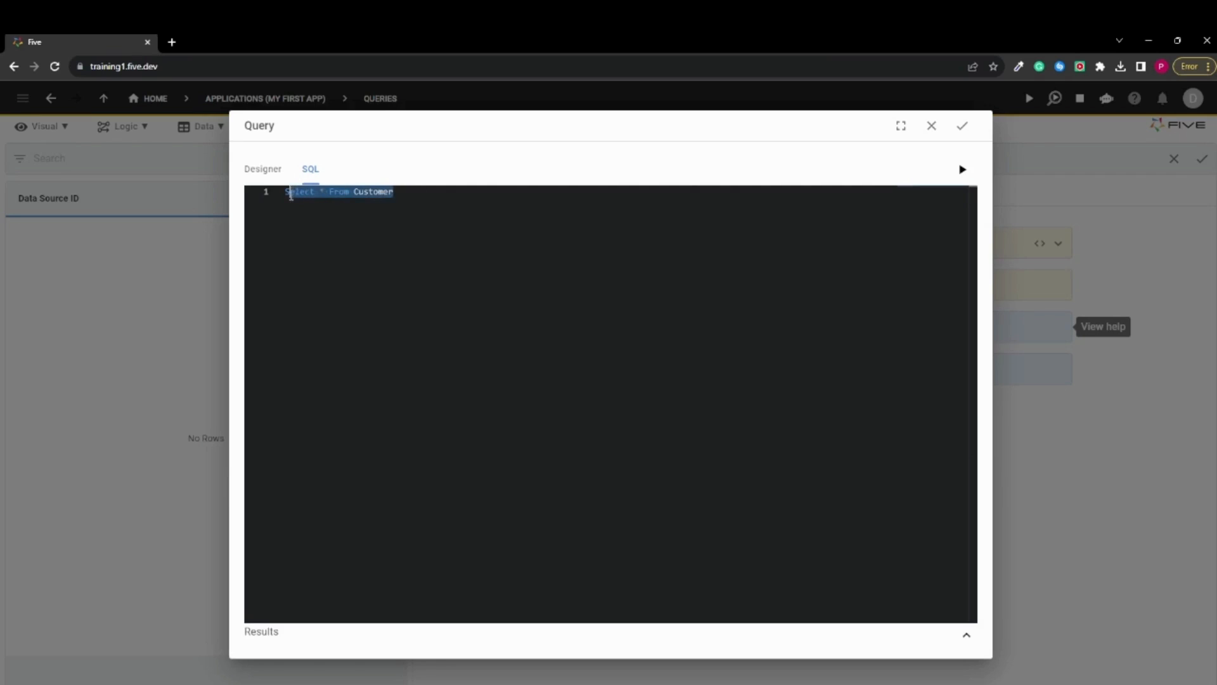
Delete the whole Customer SQL statement from the query
left_click(410, 199)
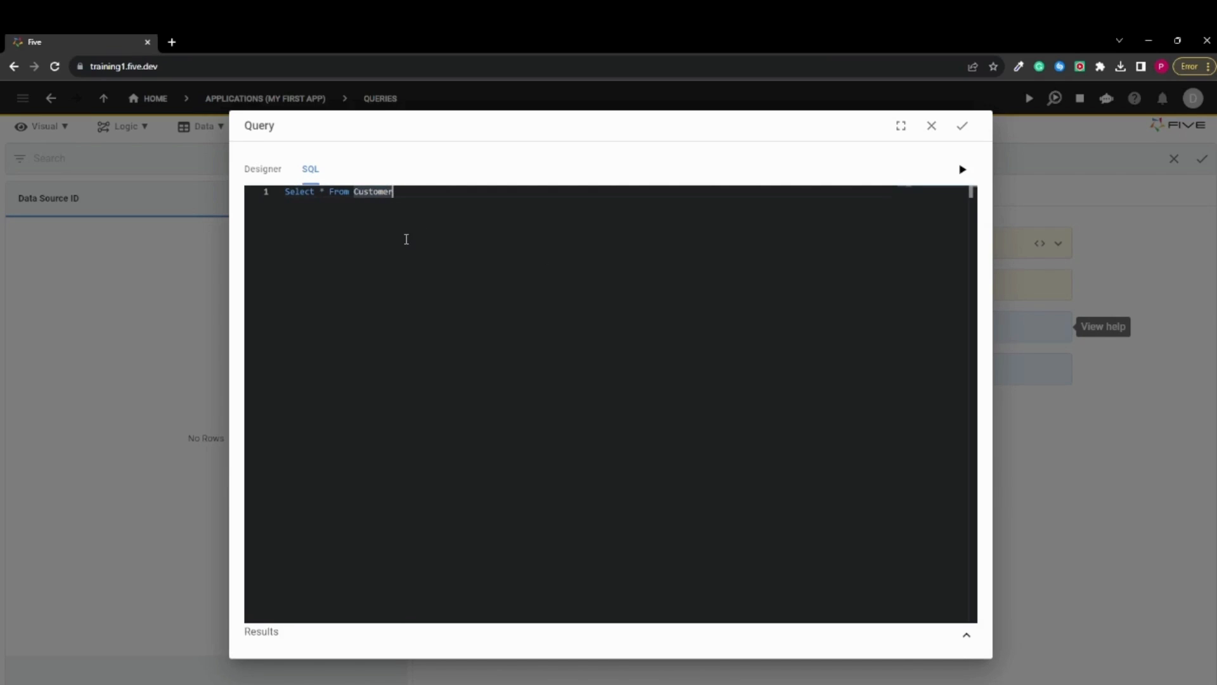
left_click_drag(401, 192, 280, 192)
key("BackSpace")
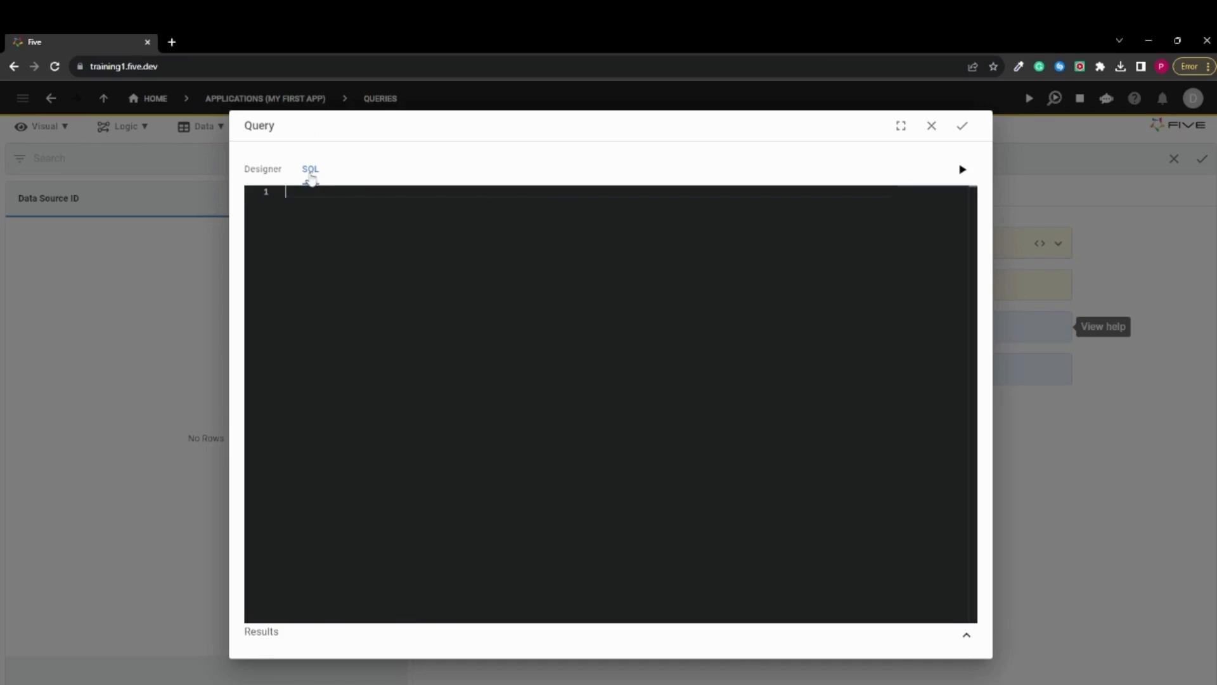
Add the Customer table in the visual query designer and include its Name, Email and City fields
left_click(280, 172)
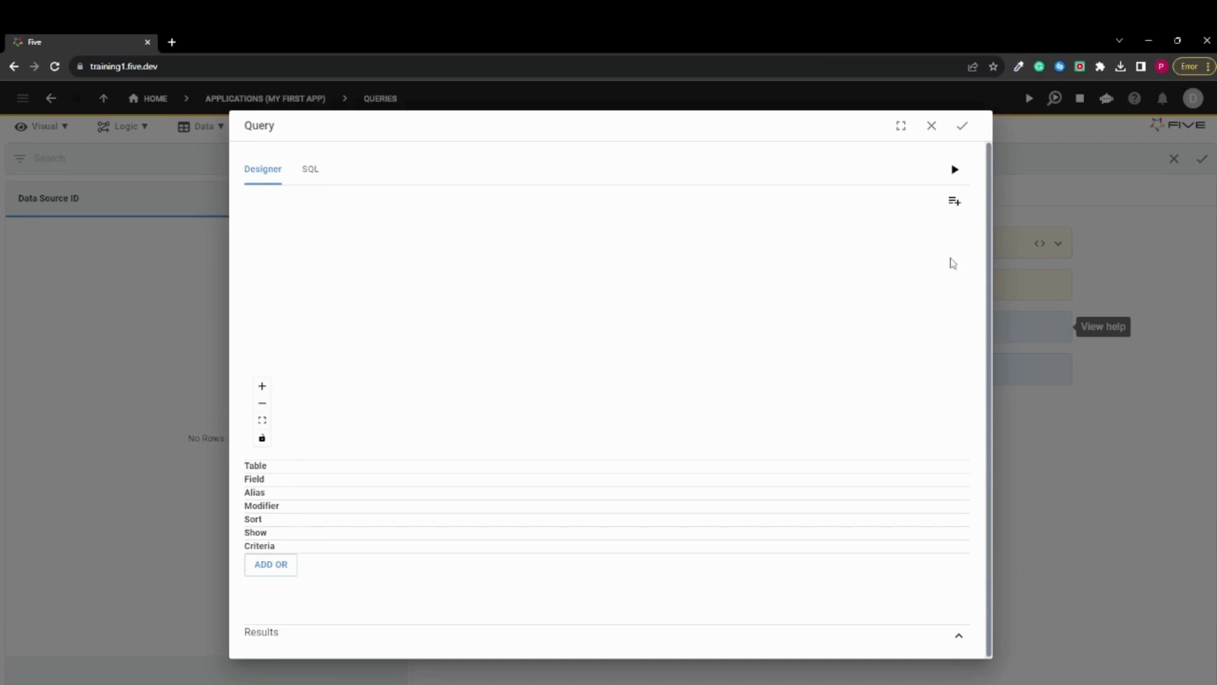
left_click(955, 202)
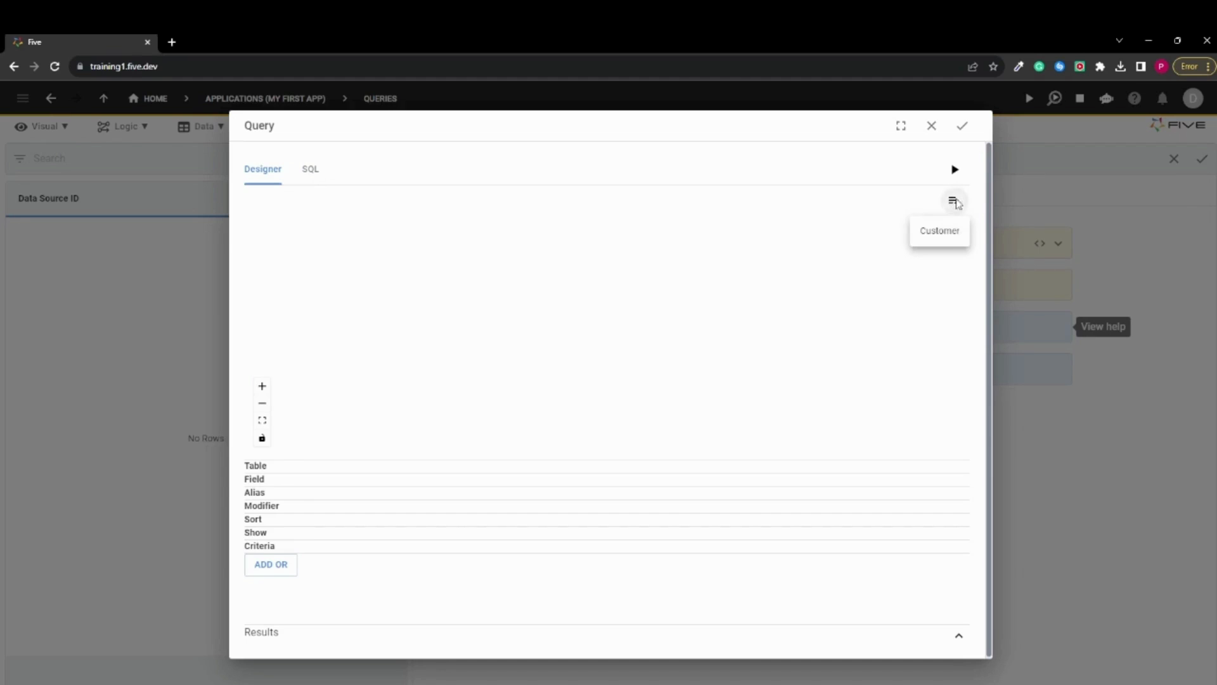
left_click(942, 232)
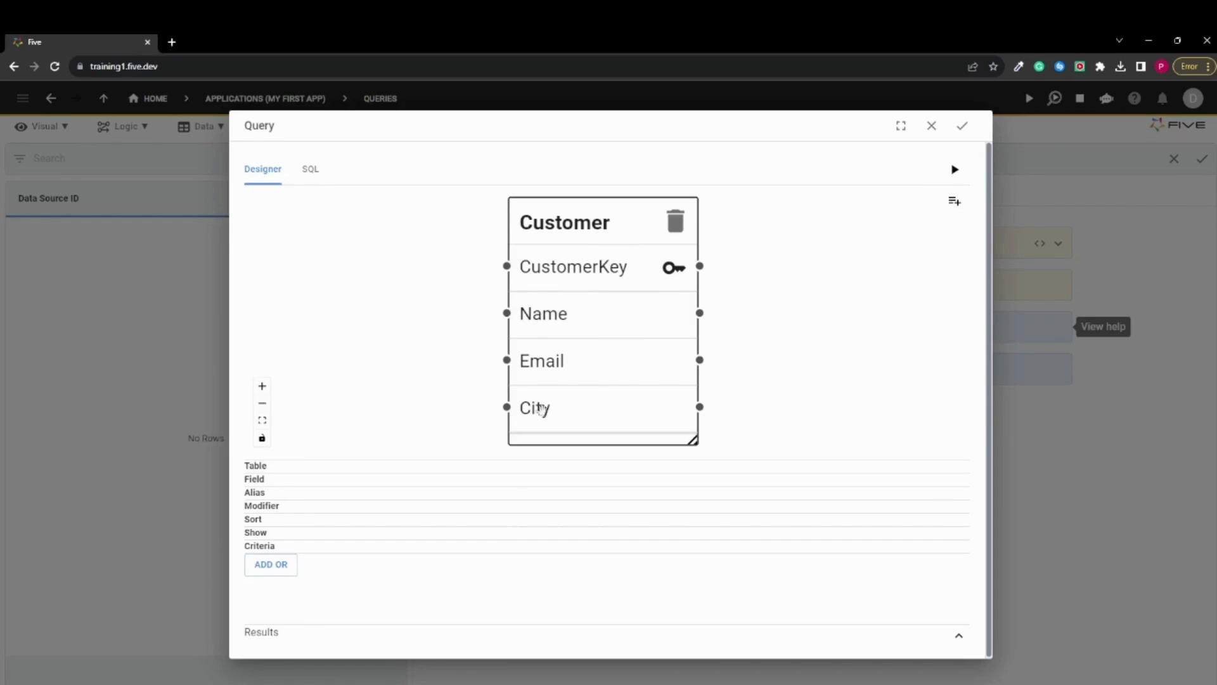
left_click(573, 320)
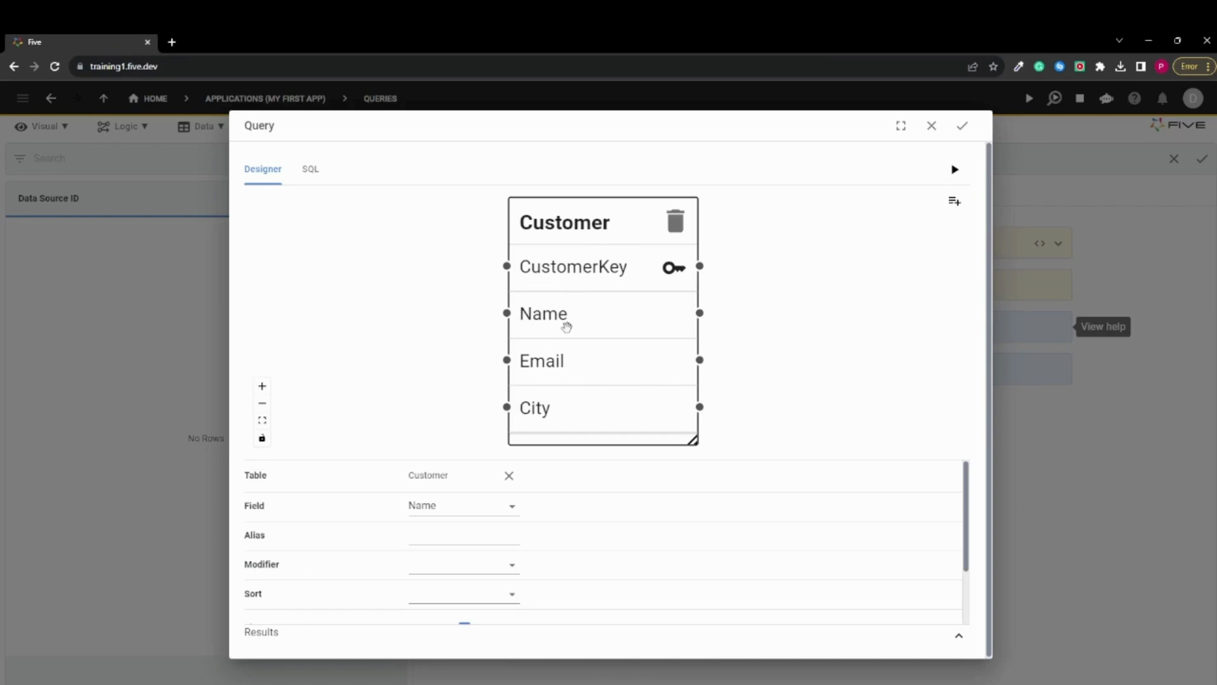
left_click(546, 364)
left_click(536, 407)
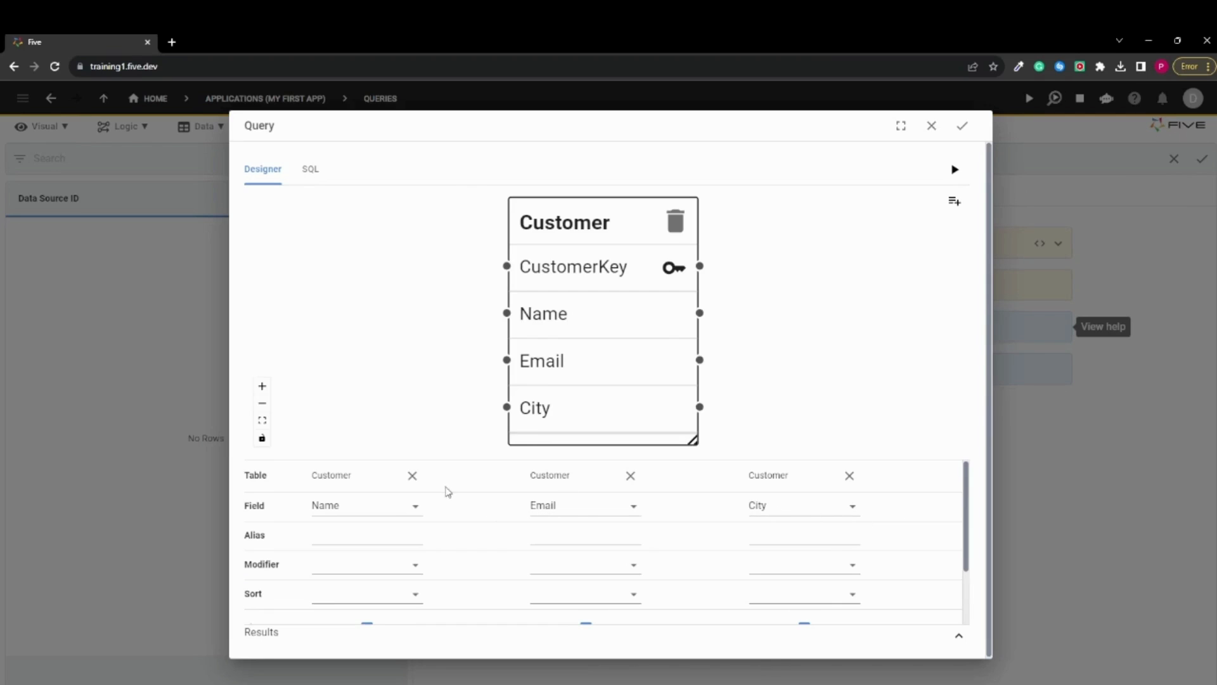
Examine the alias, modifier, sort, show and criteria settings for the query's three fields
scroll(475, 555, "down", 2)
scroll(467, 541, "up", 2)
scroll(416, 532, "down", 2)
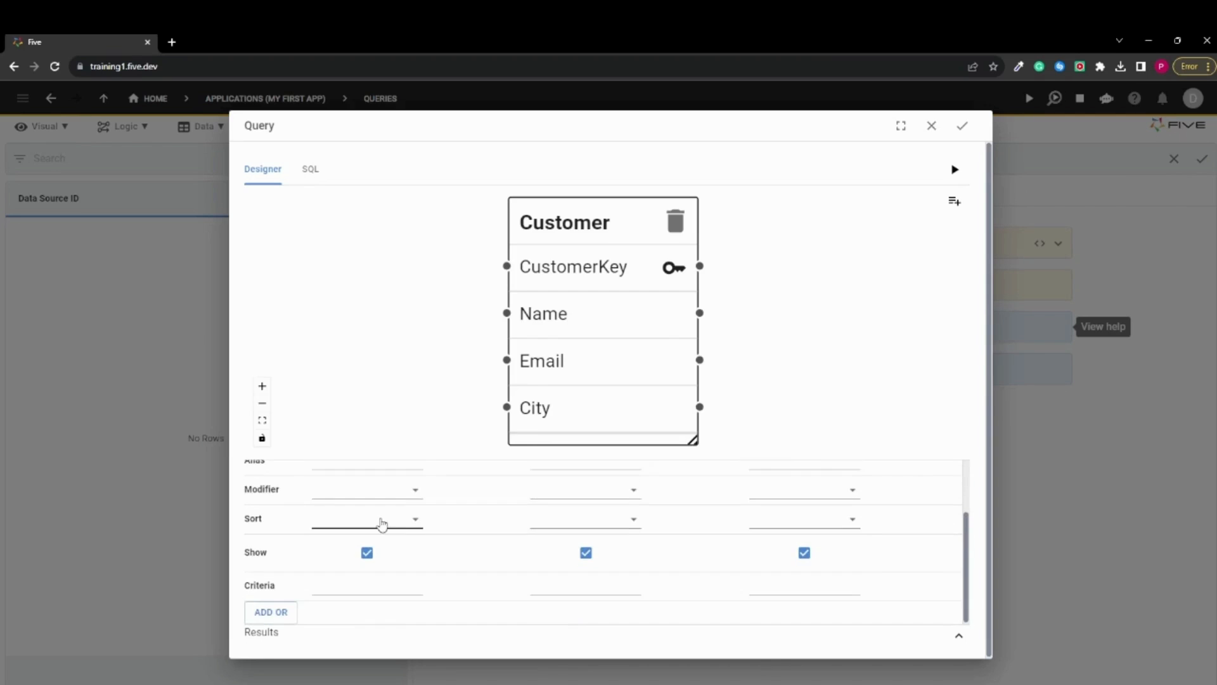
scroll(444, 532, "up", 2)
scroll(330, 539, "down", 2)
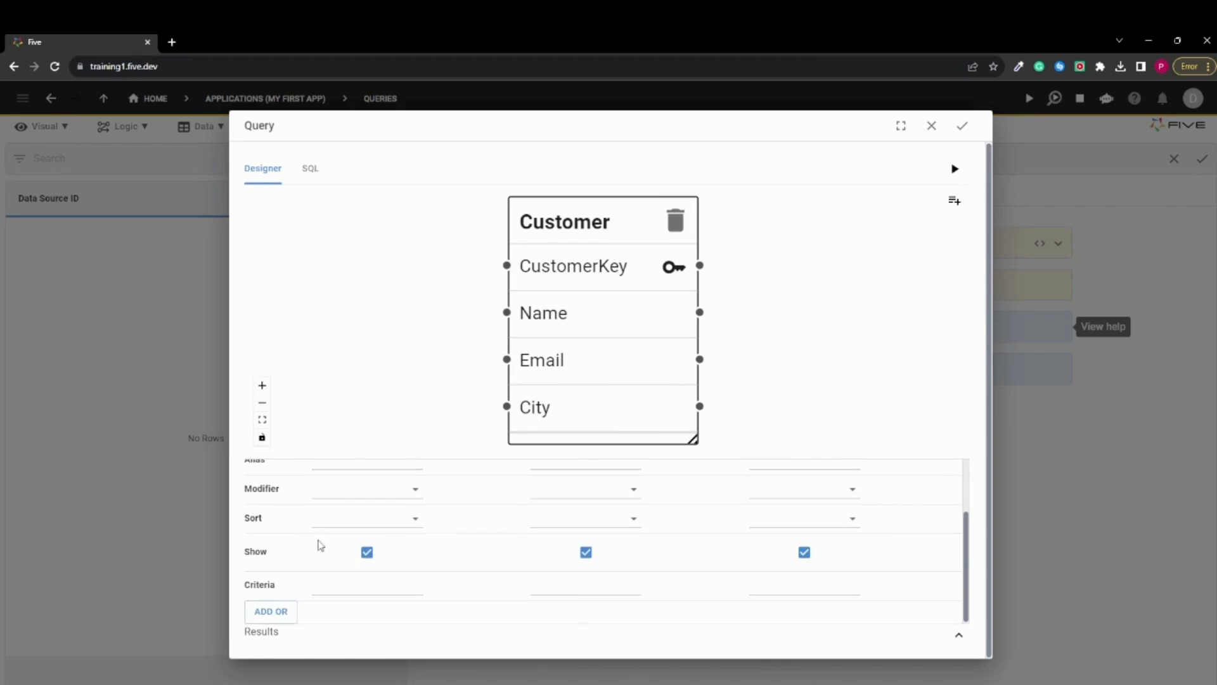
scroll(345, 538, "up", 3)
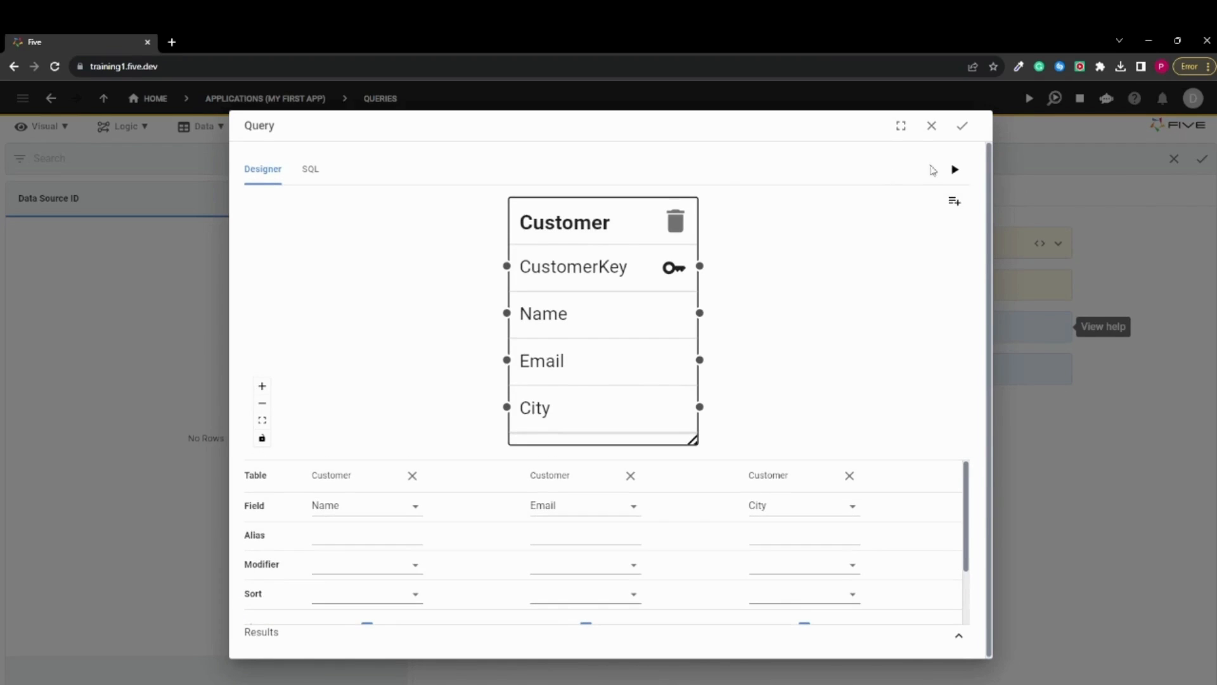
Run the designed Customer query, examine its results and close the query editor without saving
left_click(955, 170)
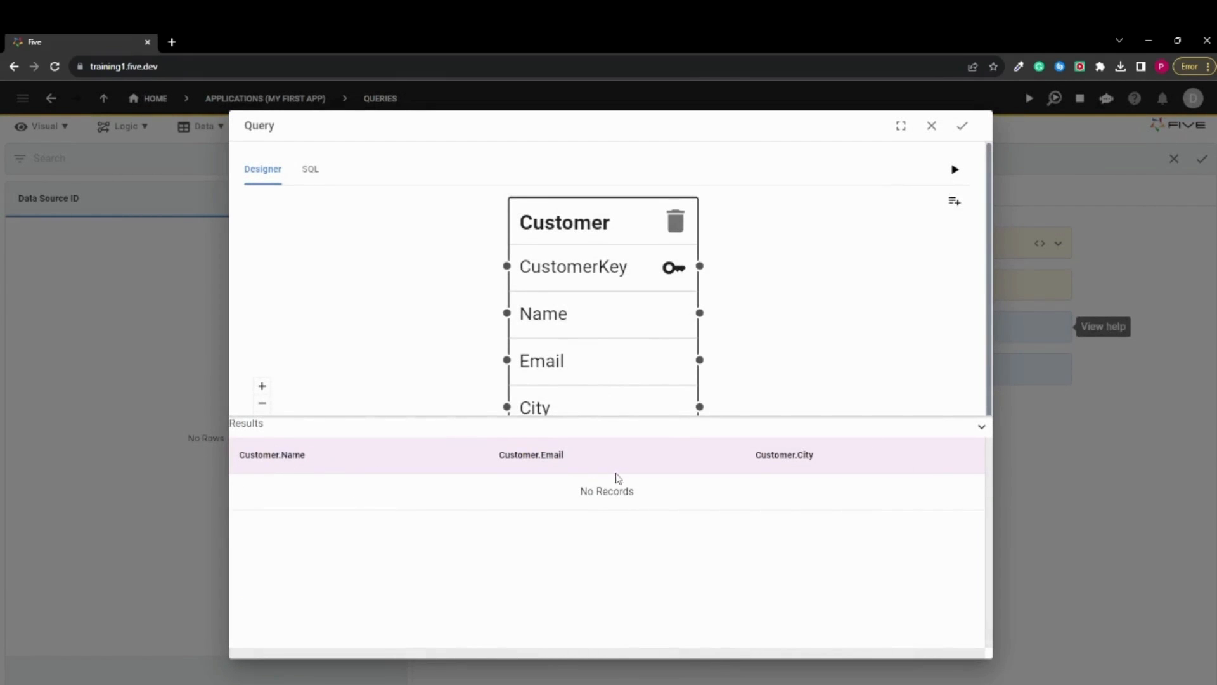
left_click_drag(658, 502, 571, 502)
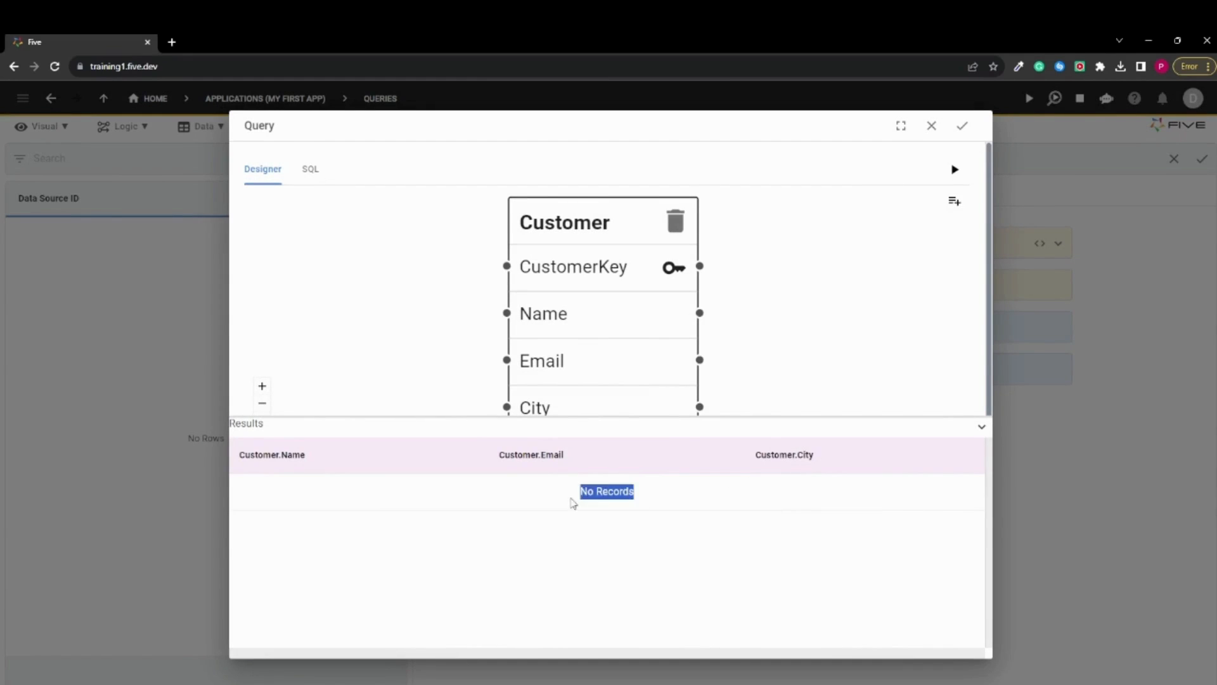
left_click(687, 505)
left_click_drag(687, 505, 573, 496)
left_click(629, 554)
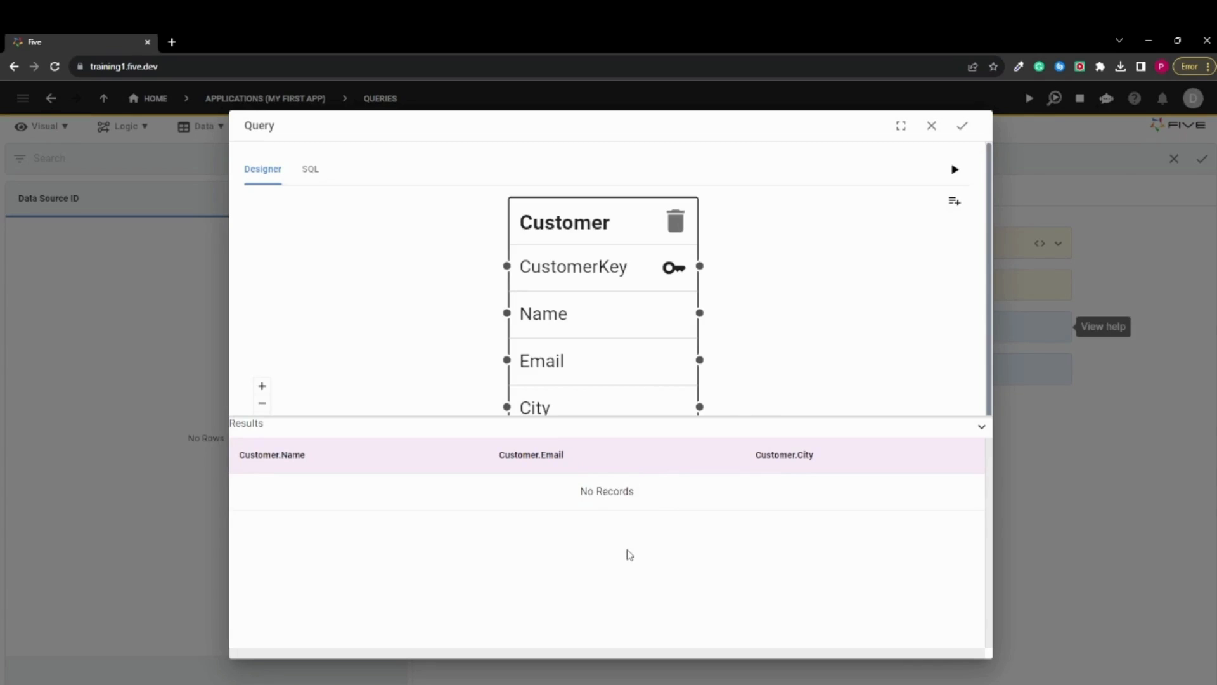
left_click(932, 126)
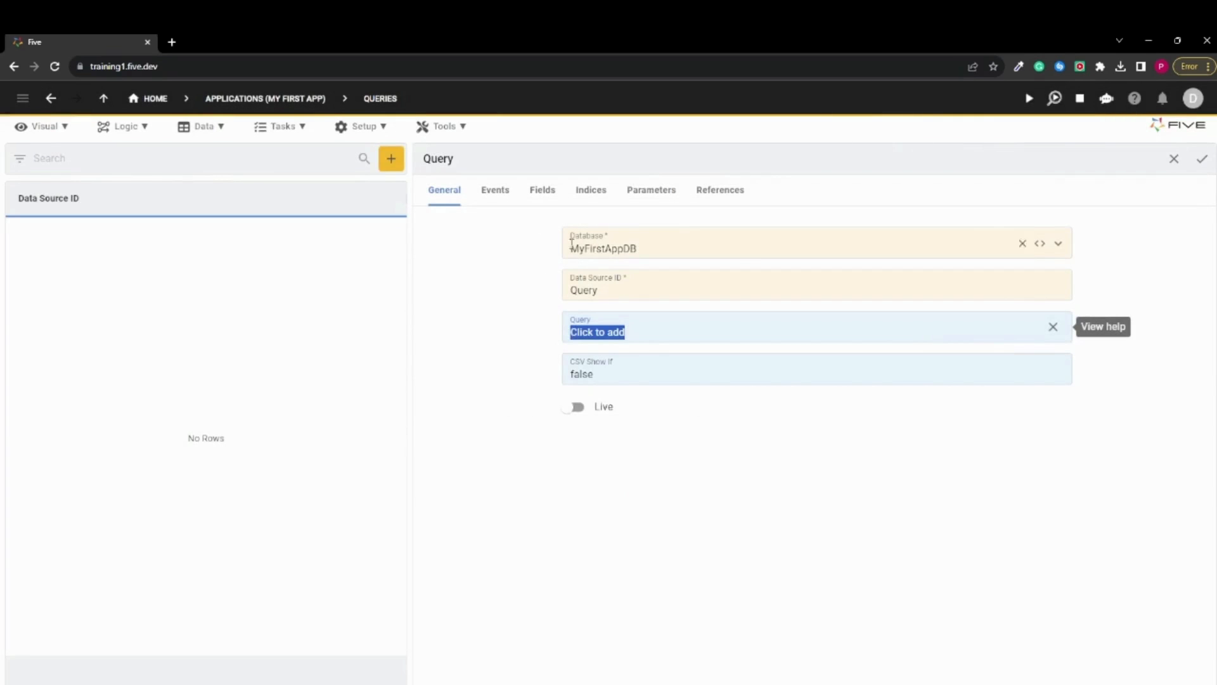
Switch the query record's database to ExternalDB and clear its data source ID
left_click(513, 274)
left_click(728, 251)
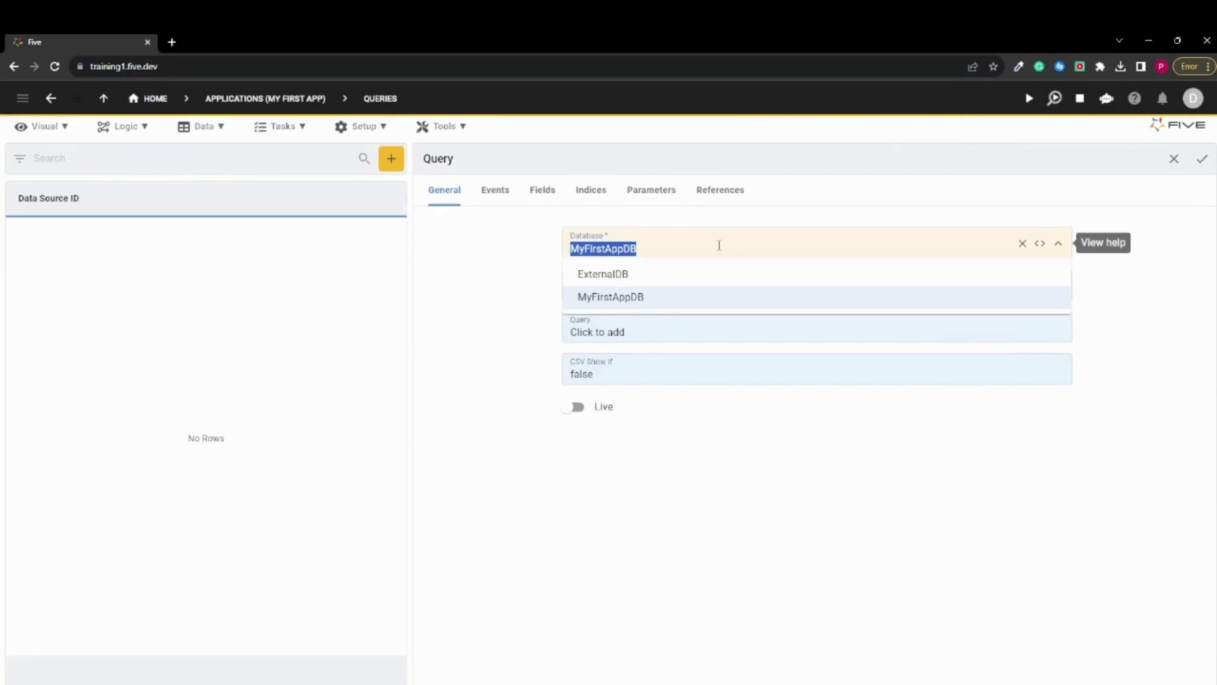
left_click(653, 277)
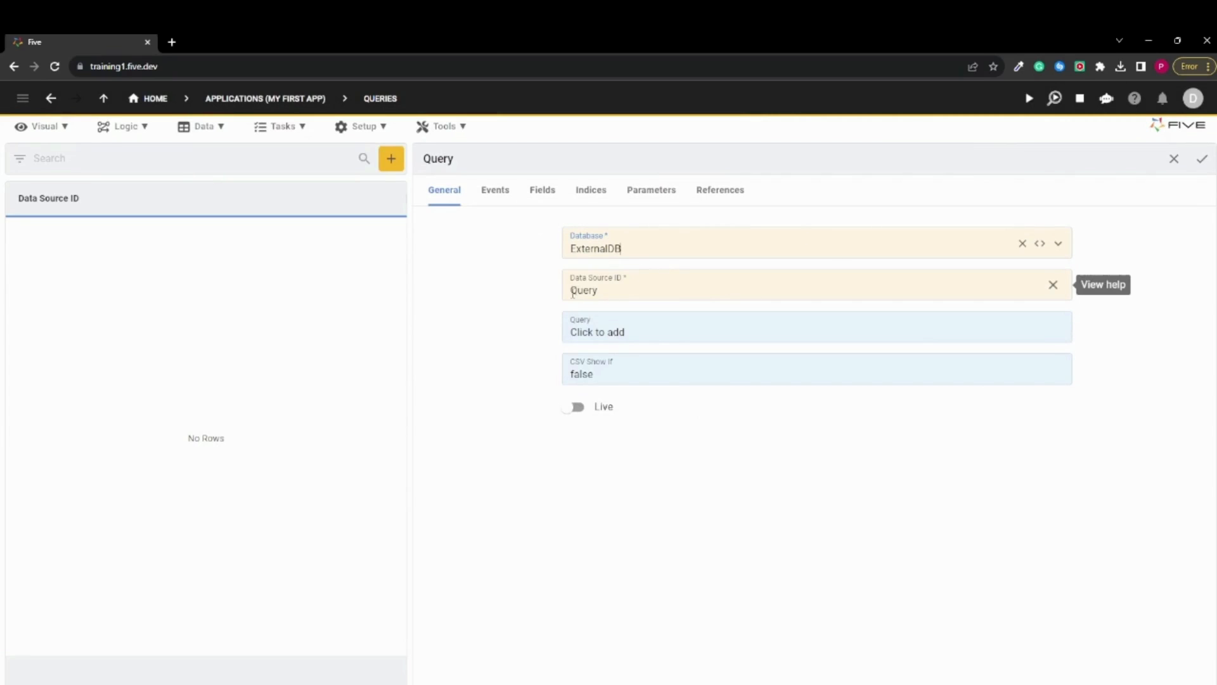
double_click(611, 291)
key("BackSpace")
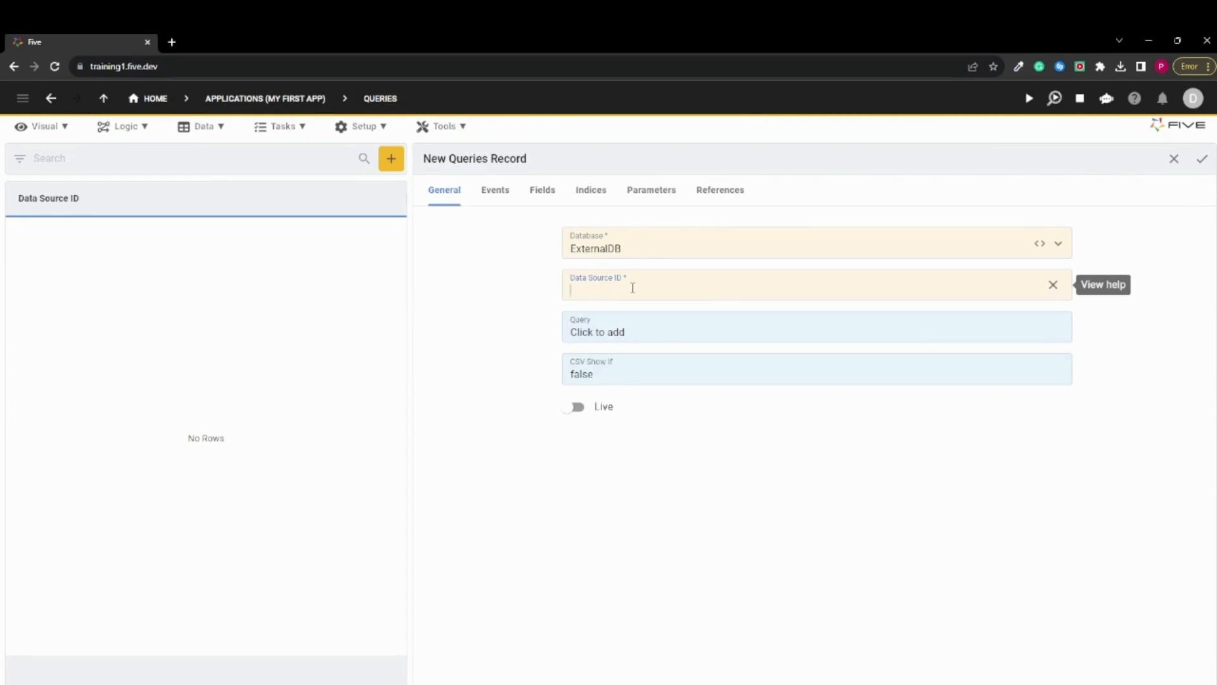
Write the SQL statement "Select * From Product" for the query, run it and collapse its results
left_click(615, 329)
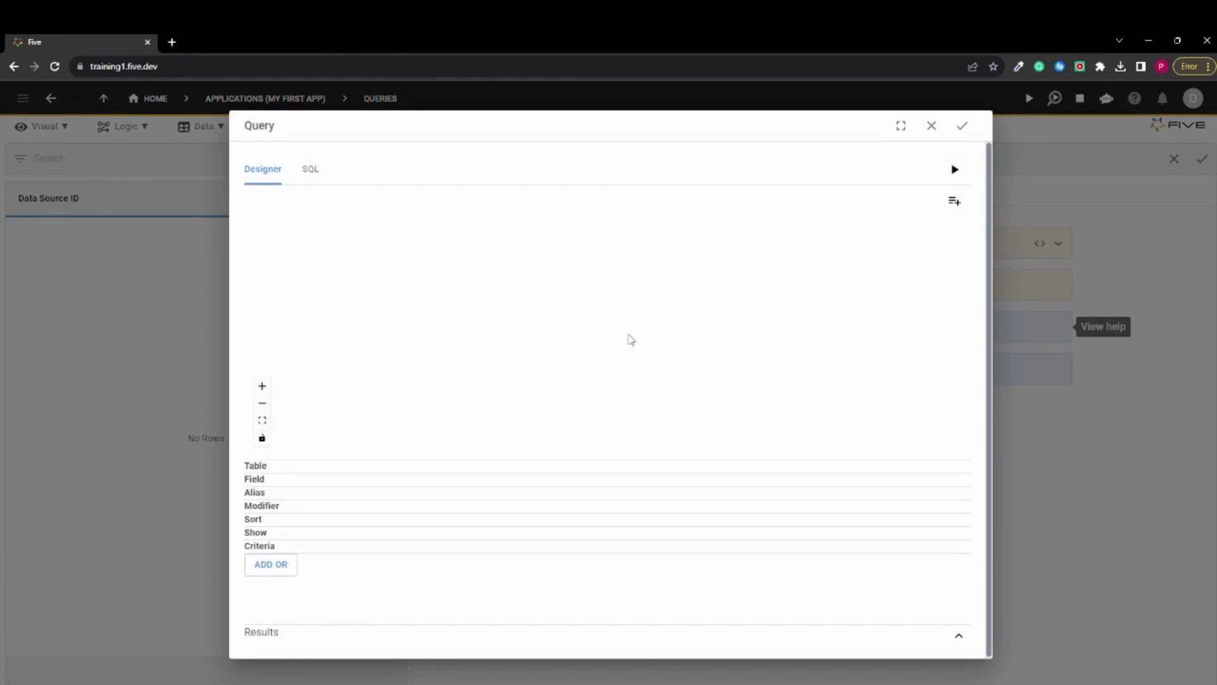
left_click(310, 170)
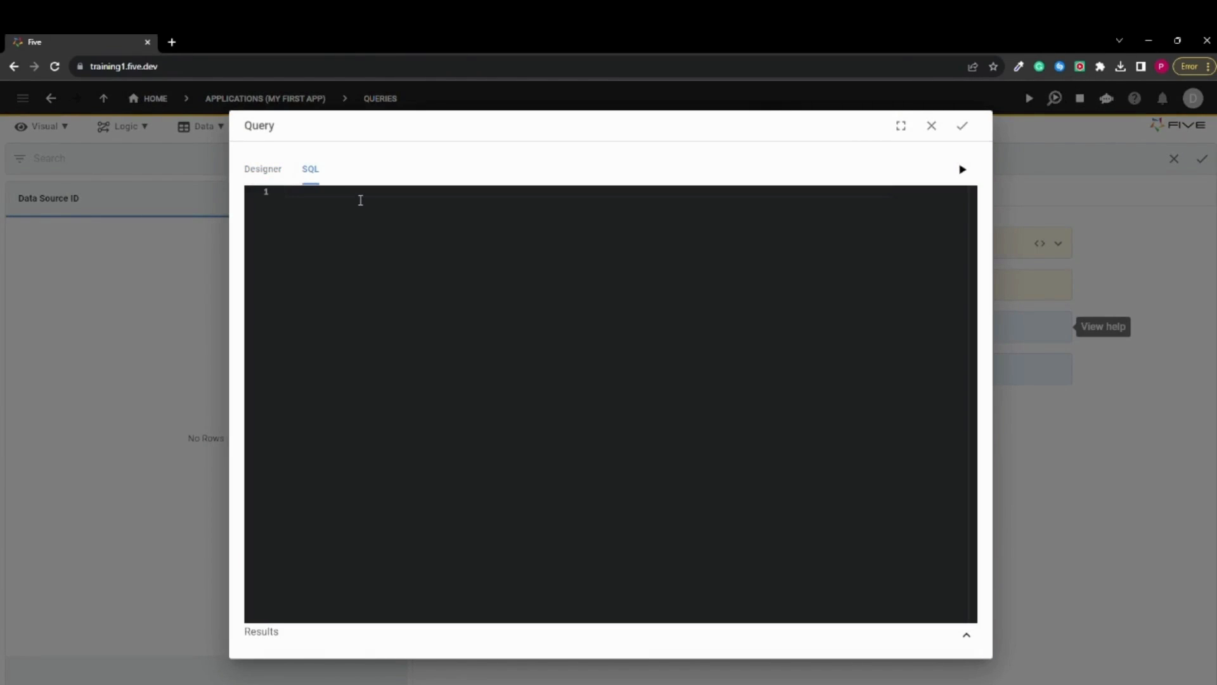
type("Select * From Product")
left_click(962, 170)
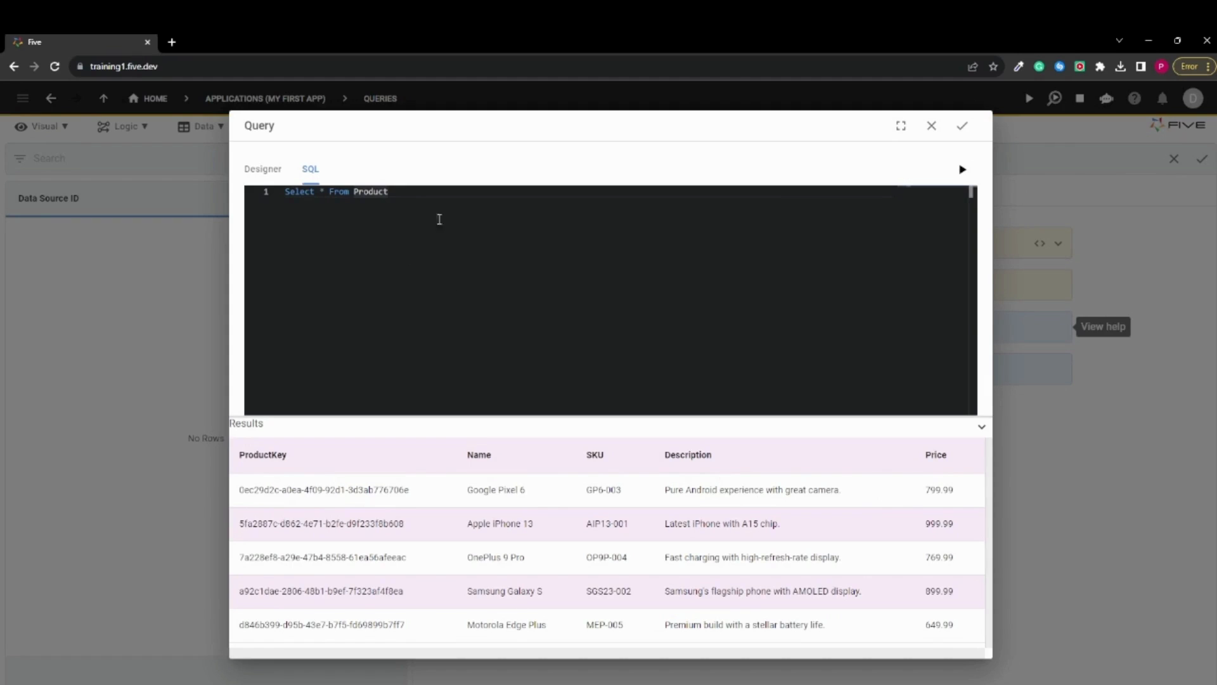
left_click(981, 426)
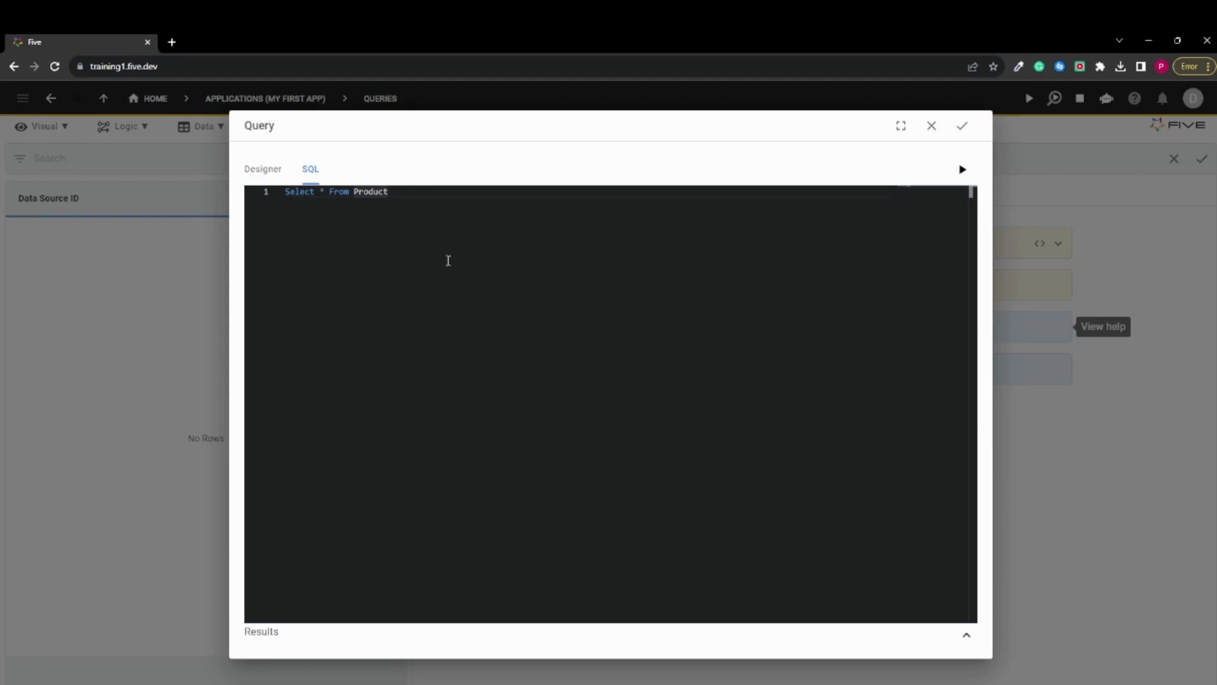
Replace the statement with the copied SQL query joining Product and Orders on ProductKey, ordered by OrderDate descending
double_click(393, 197)
left_click_drag(388, 193, 254, 193)
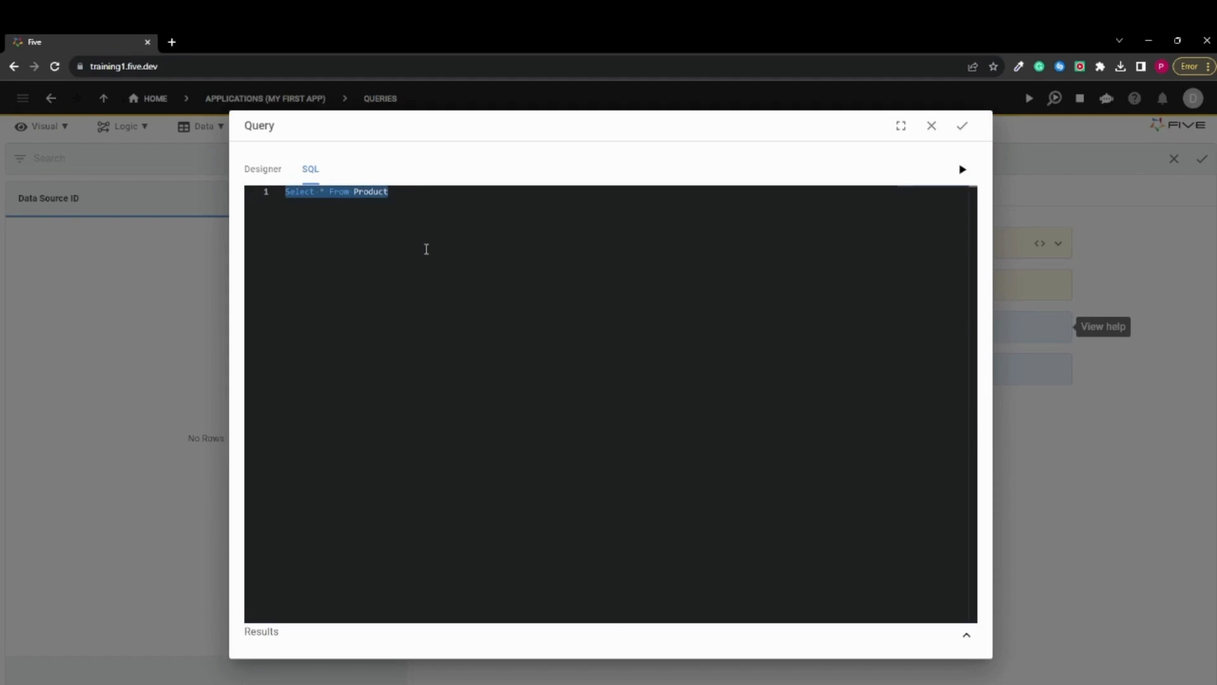
key("BackSpace")
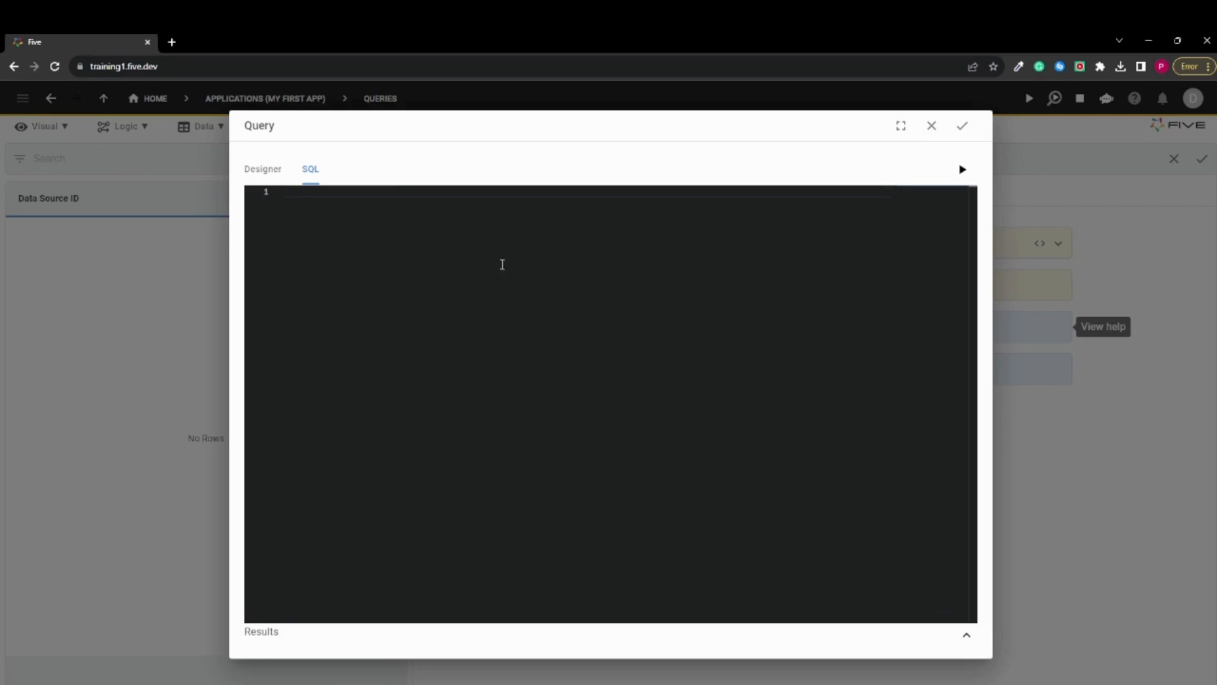
type("SELECT     p.Name AS ProductName,     o.OrdersKey,     o.OrderDate,     o.Quantity FROM     Product p JOIN     Orders o ON p.ProductKey = o.ProductKey ORDER BY     o.OrderDate DESC")
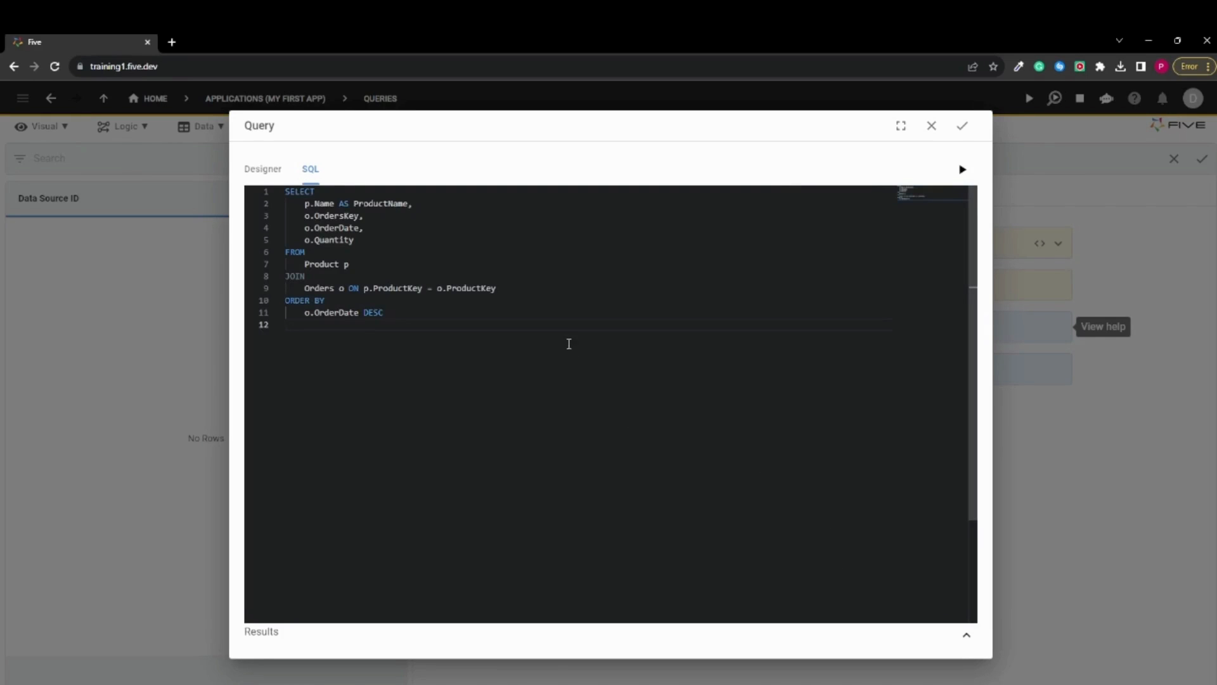
Examine the join condition and selected product and order columns in the statement, and run the query
left_click_drag(350, 304, 286, 296)
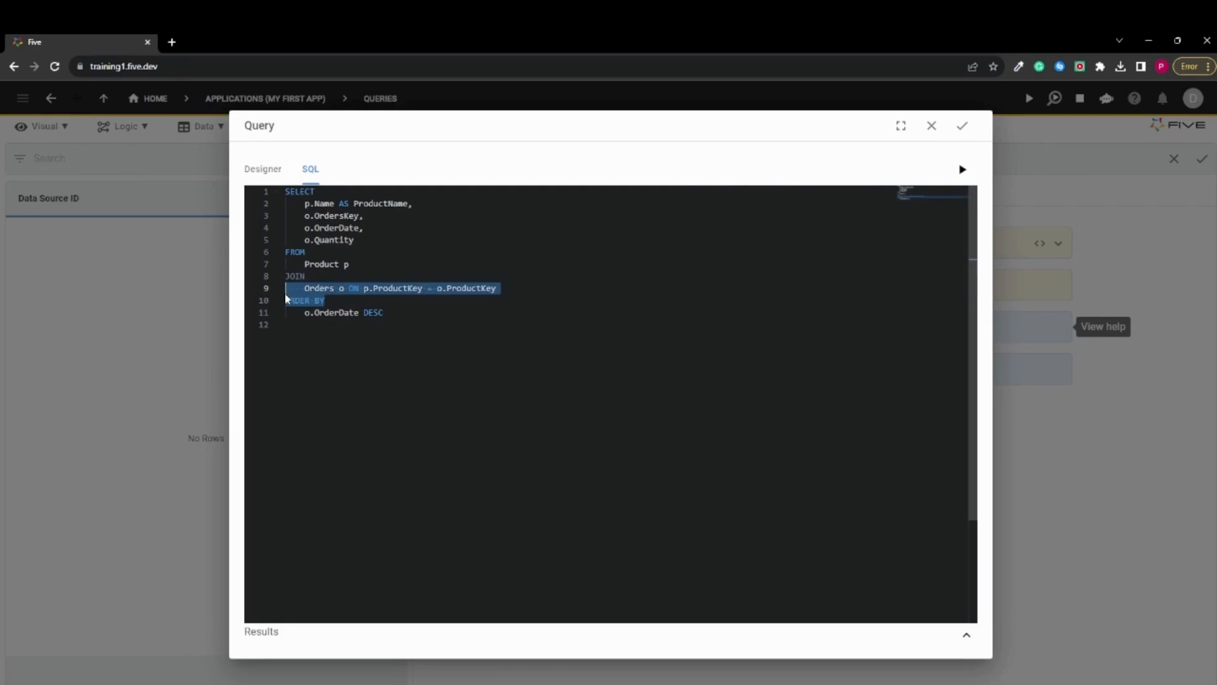
left_click(336, 272)
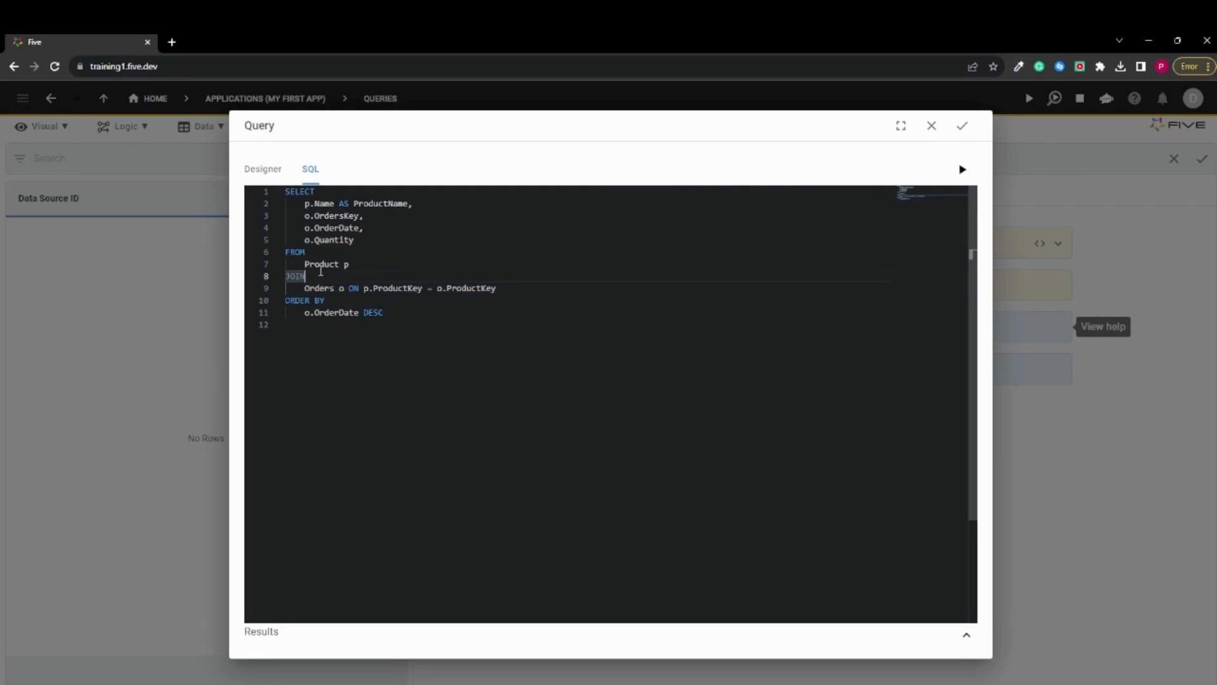
left_click(387, 229)
left_click_drag(306, 204, 418, 208)
left_click(353, 240)
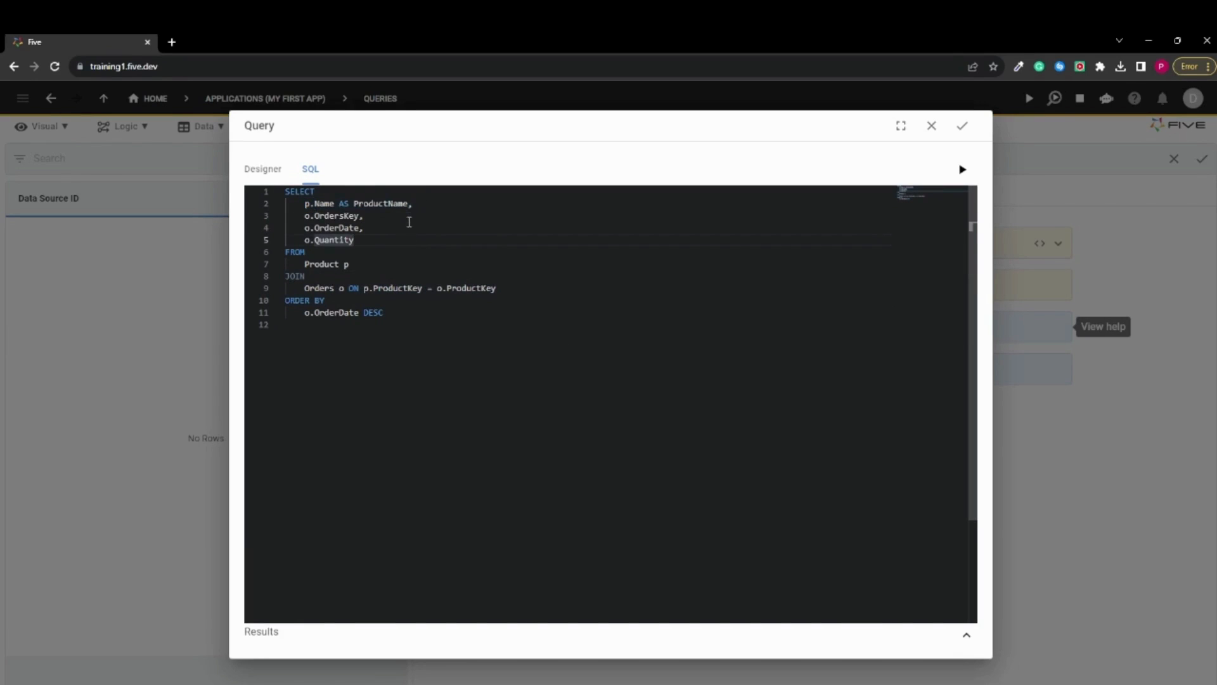
left_click(380, 229)
left_click_drag(361, 230, 302, 238)
key("Down")
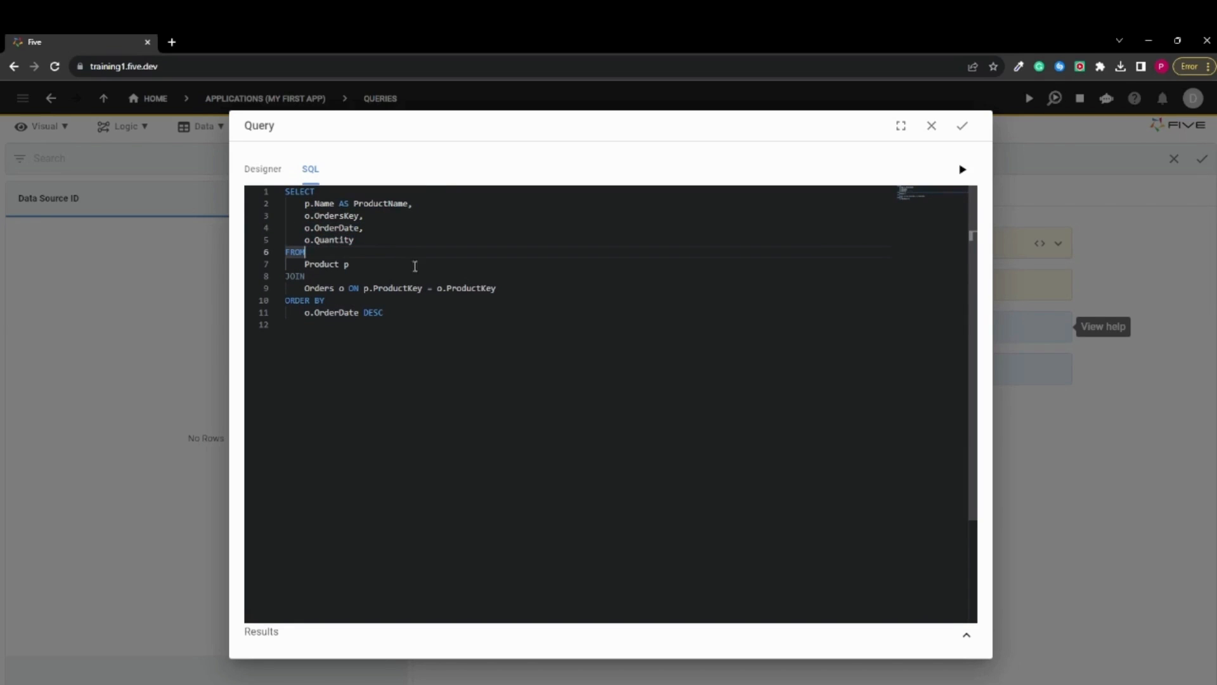
left_click(962, 169)
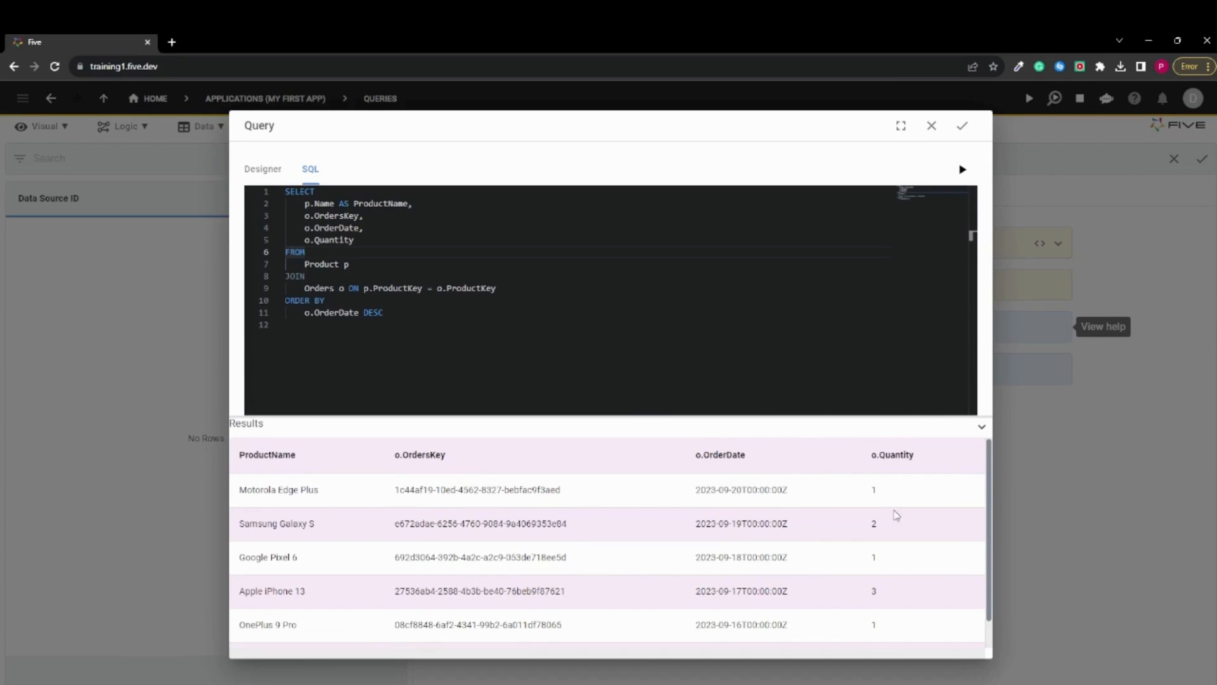
Add p.ProductKey as the first column in the SELECT list and rerun the query
left_click(330, 195)
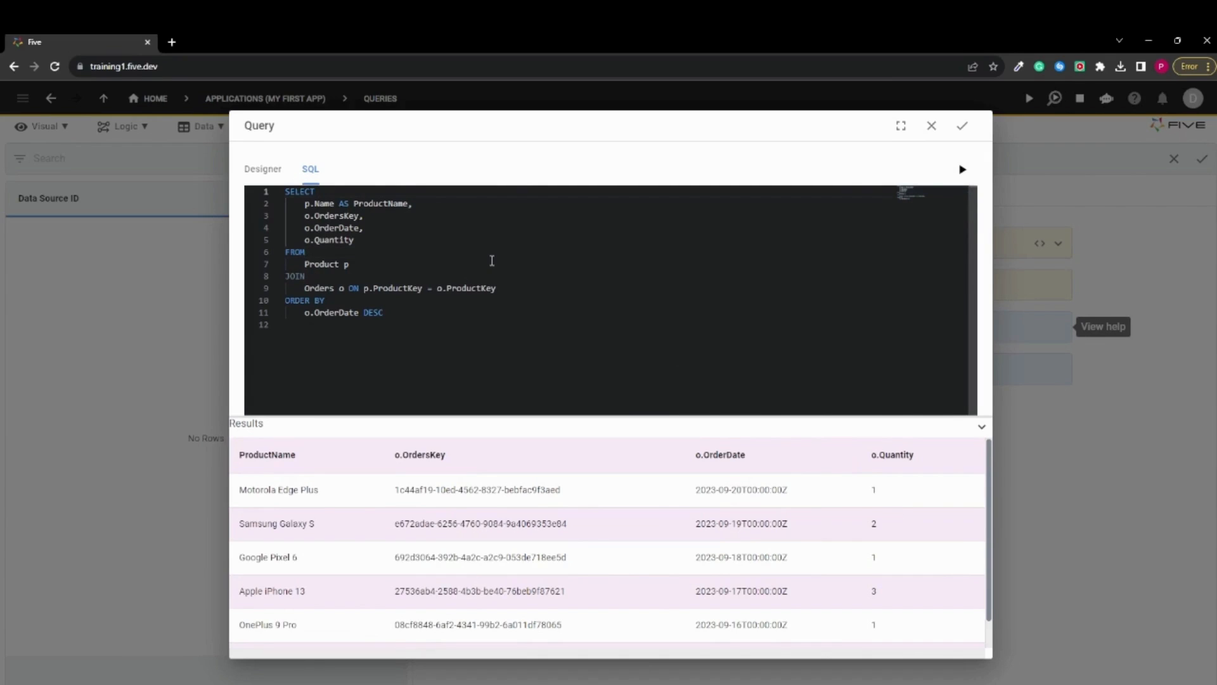
key("Return")
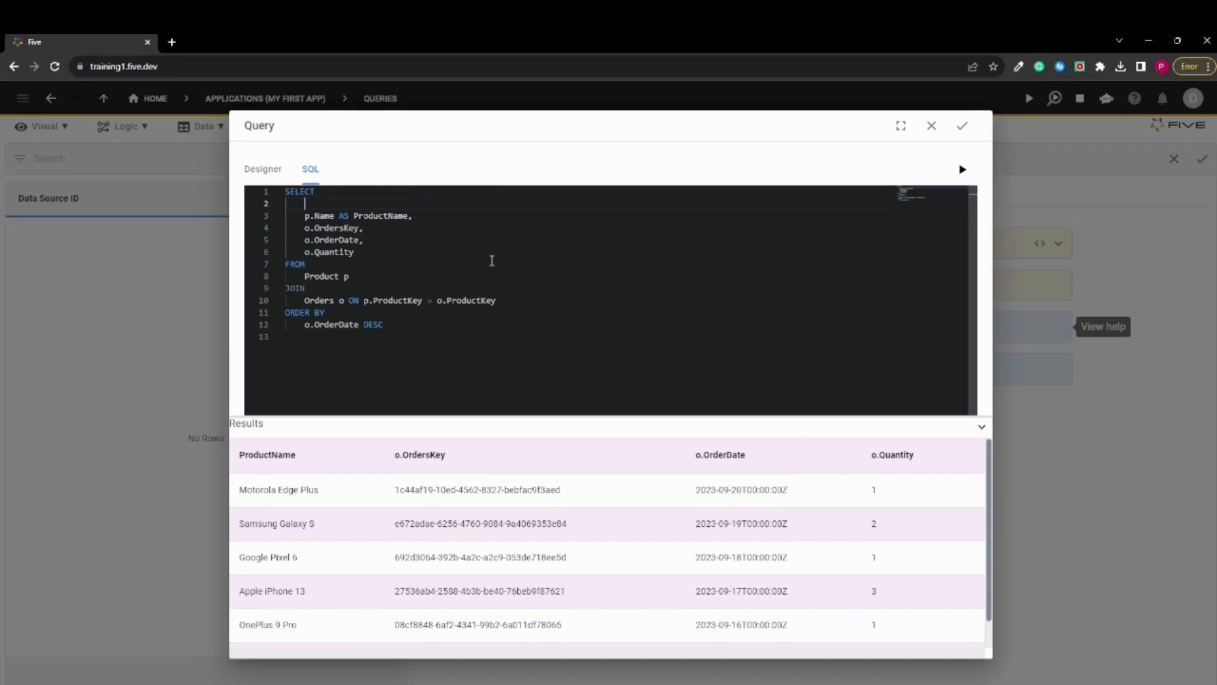
type("p.Prod")
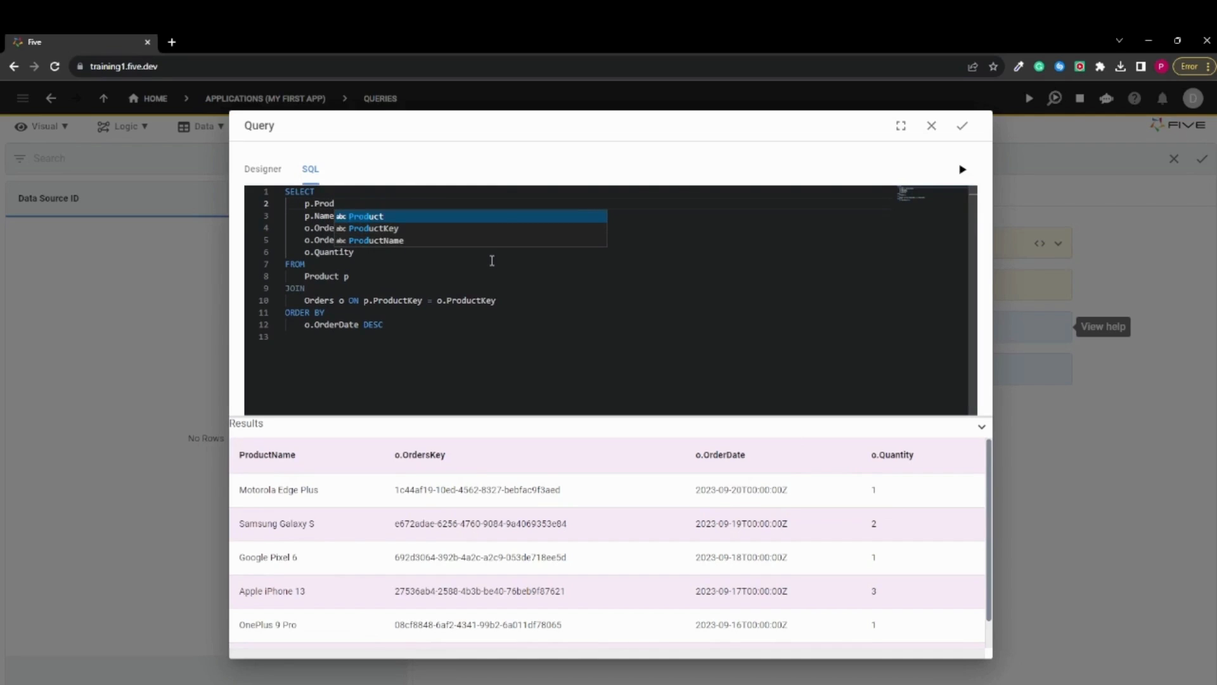
key("Return")
type("KE")
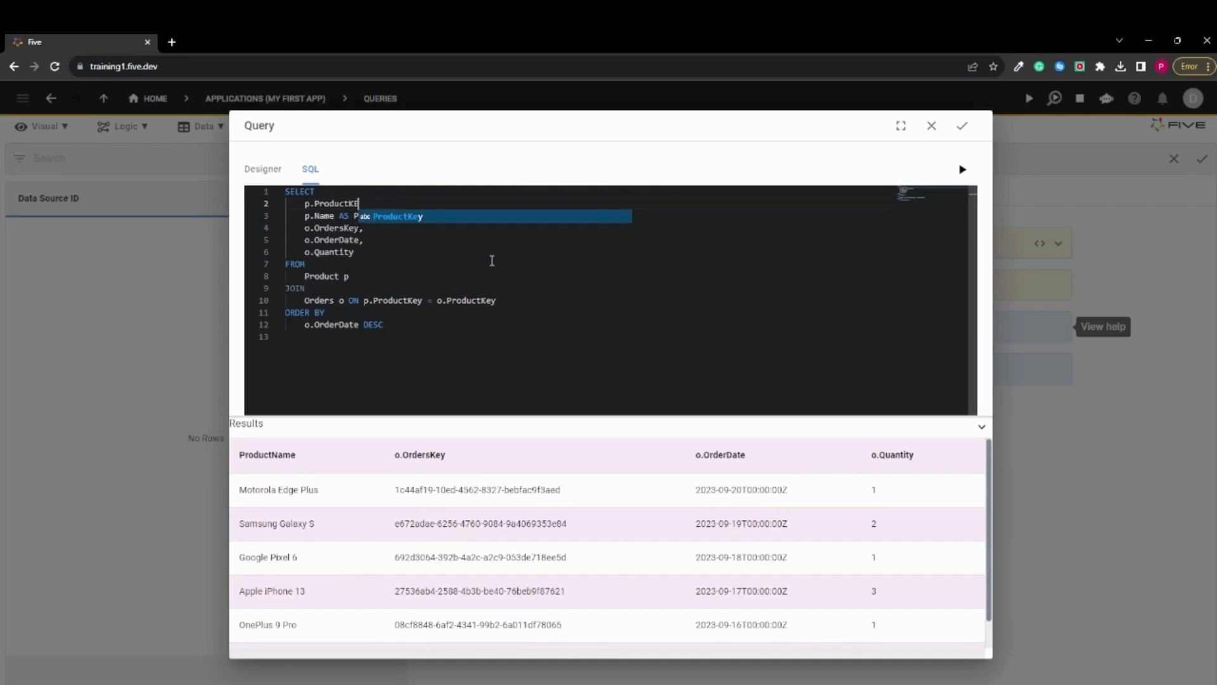
type("y,")
left_click(961, 169)
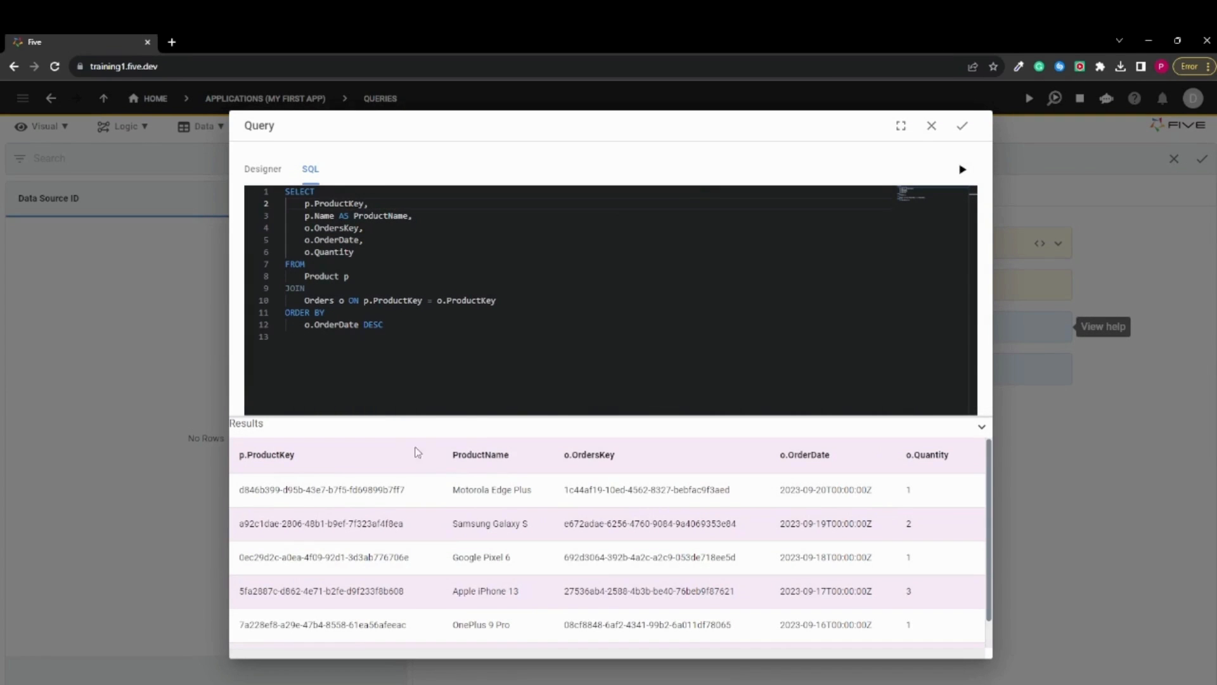
left_click(753, 315)
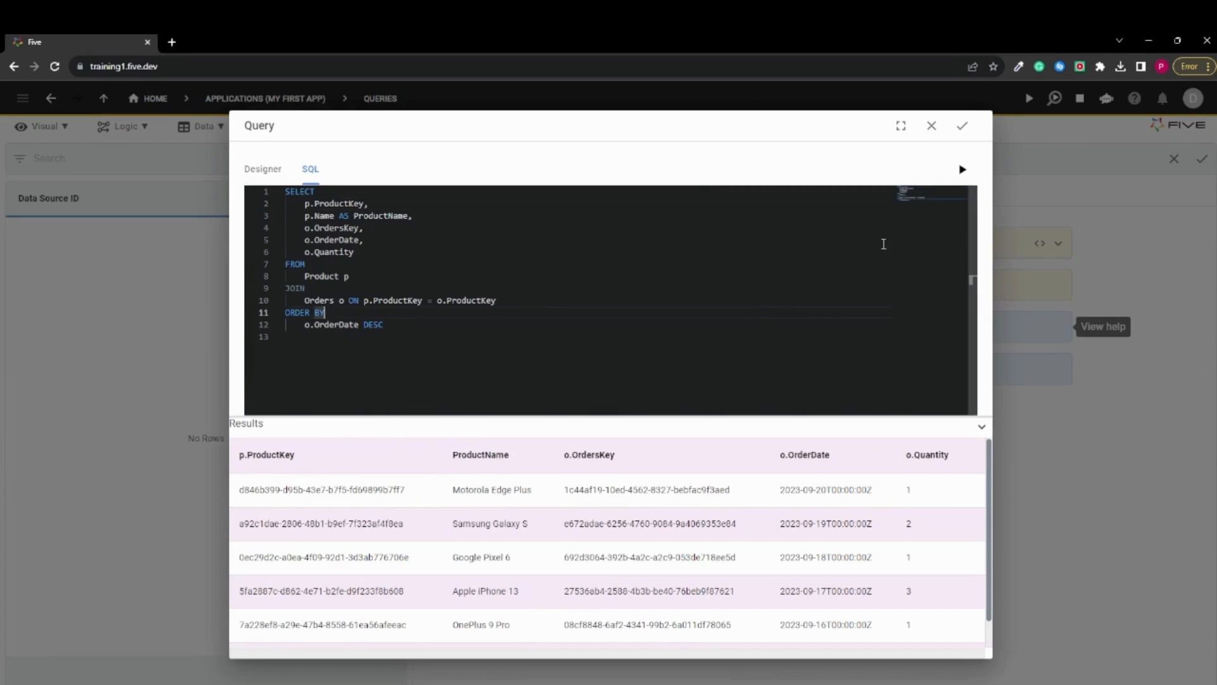
Save the SQL statement and set the new query's Data Source ID to ProductQuery
left_click(963, 126)
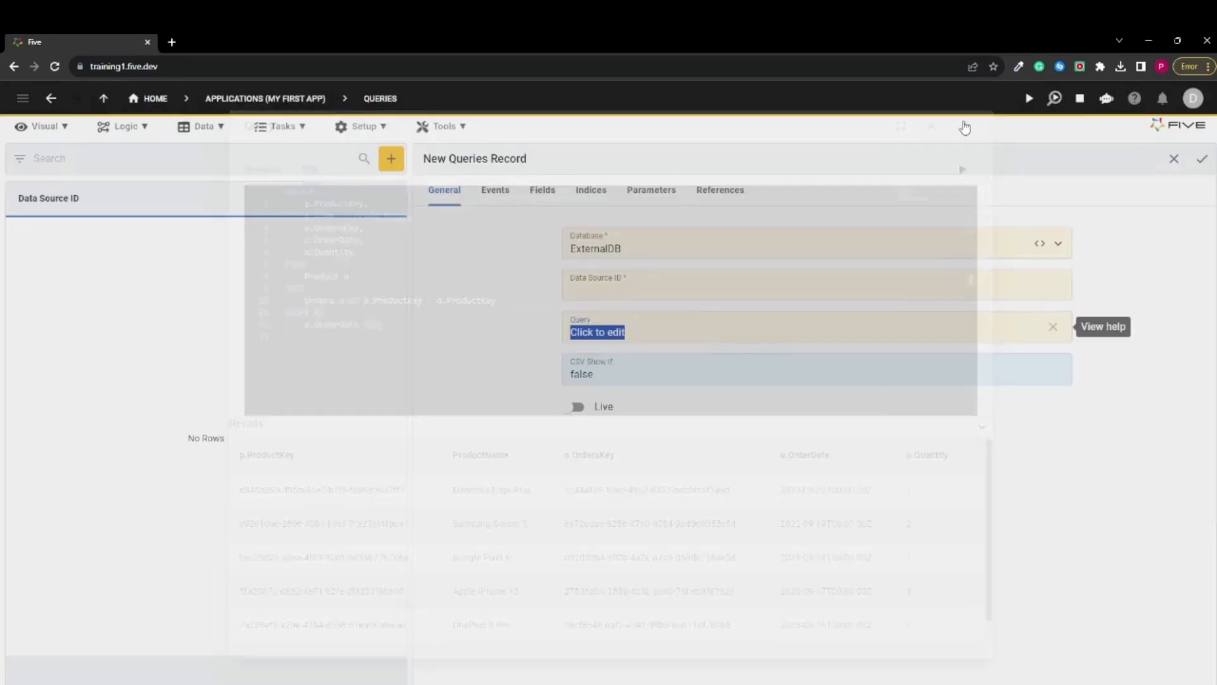
key("shift+Tab")
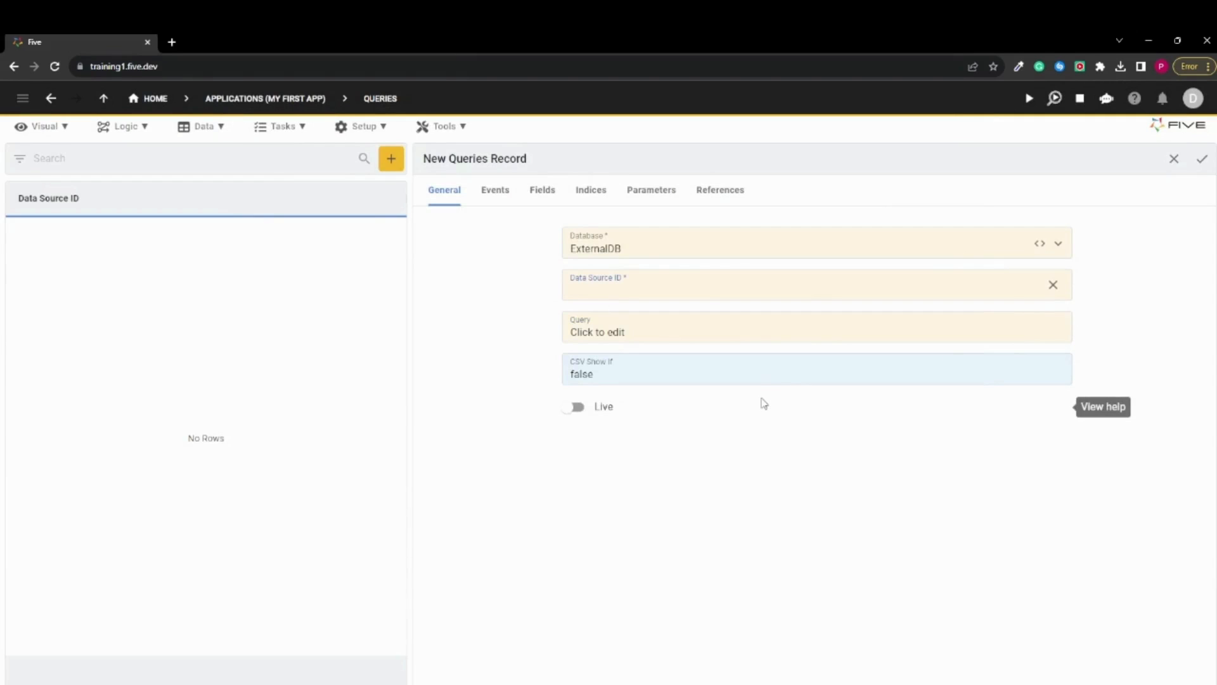
type("Product")
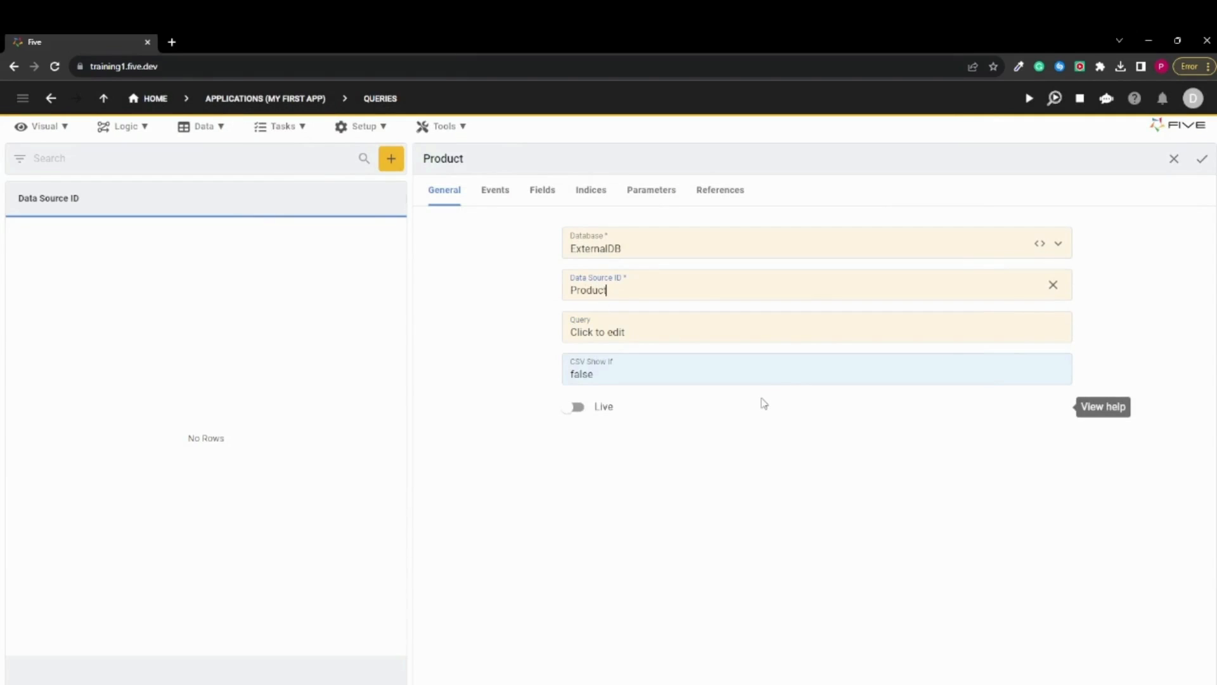
type("Query")
left_click(544, 505)
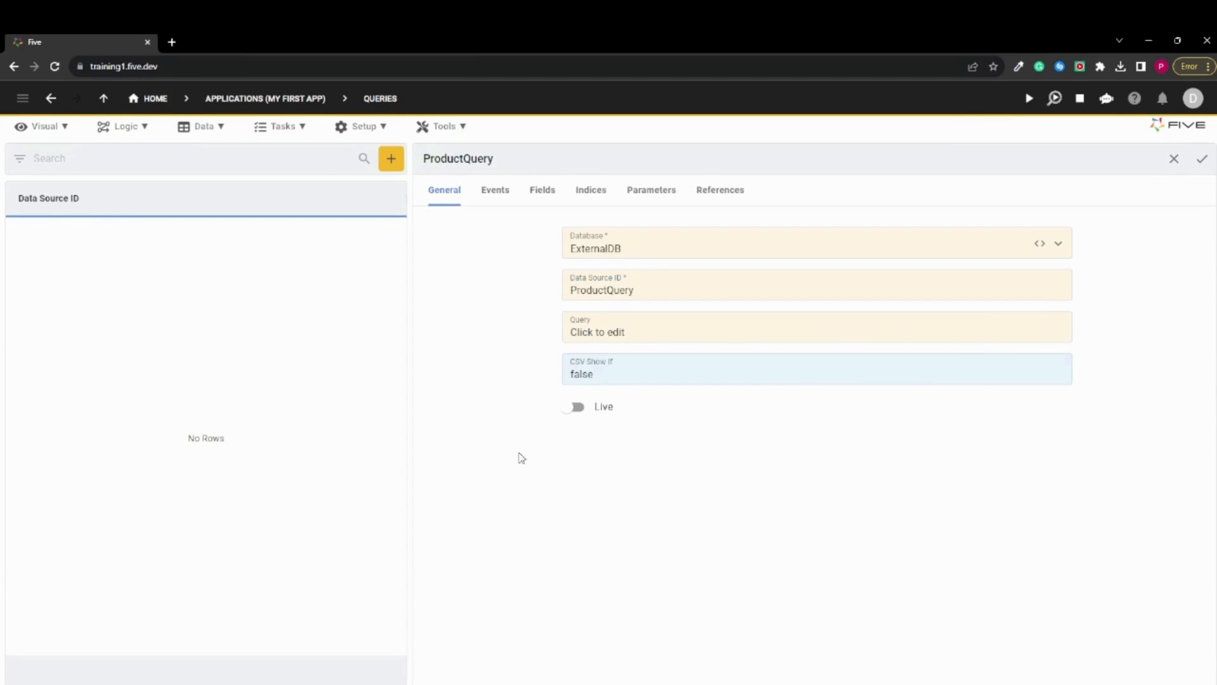
Check the query's fields and add an index with Index ID ProductKey and key type Primary
left_click(537, 195)
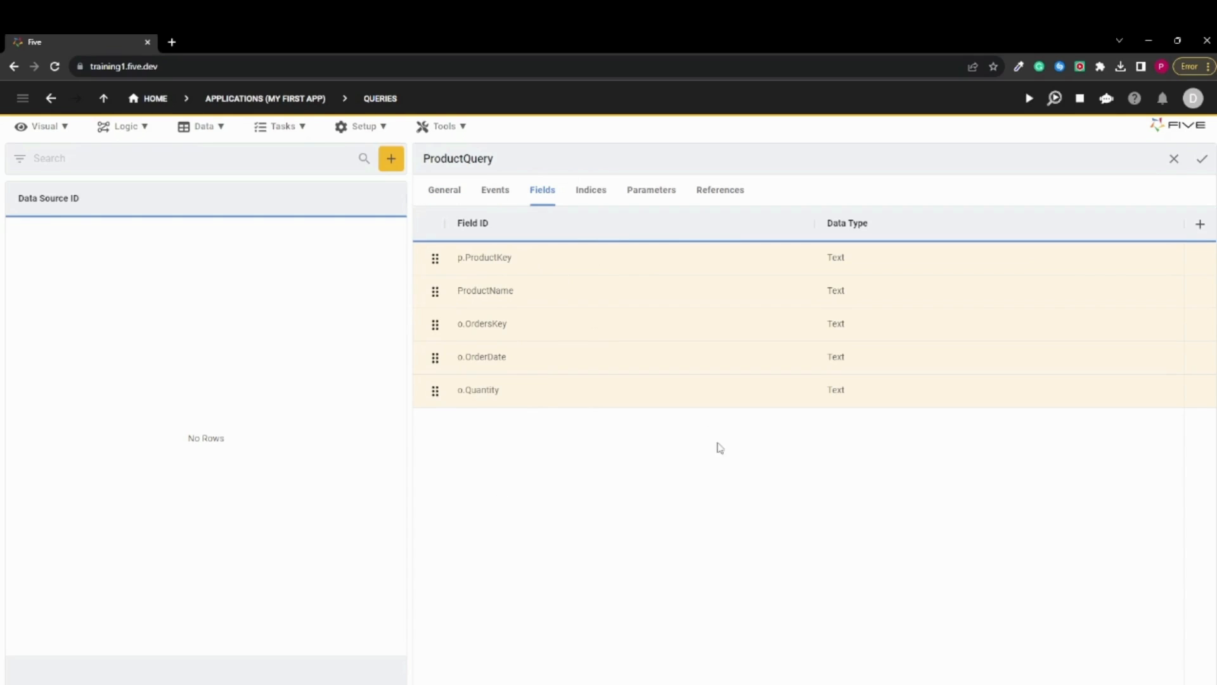
left_click(591, 190)
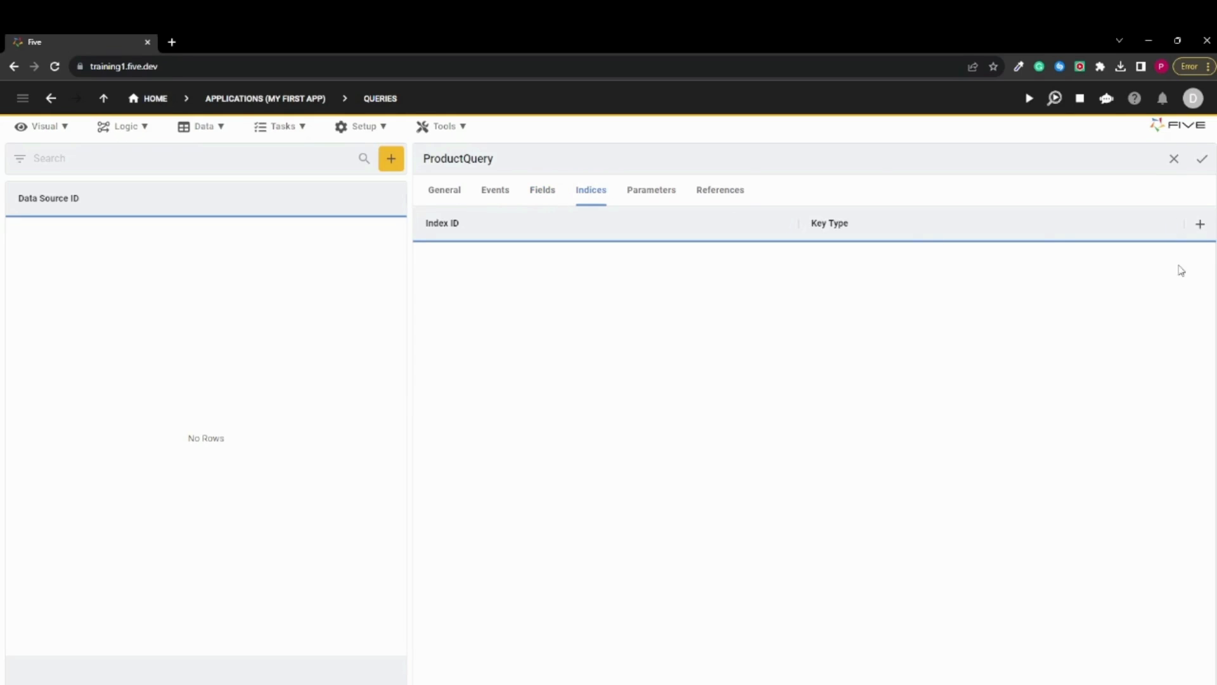
left_click(1200, 226)
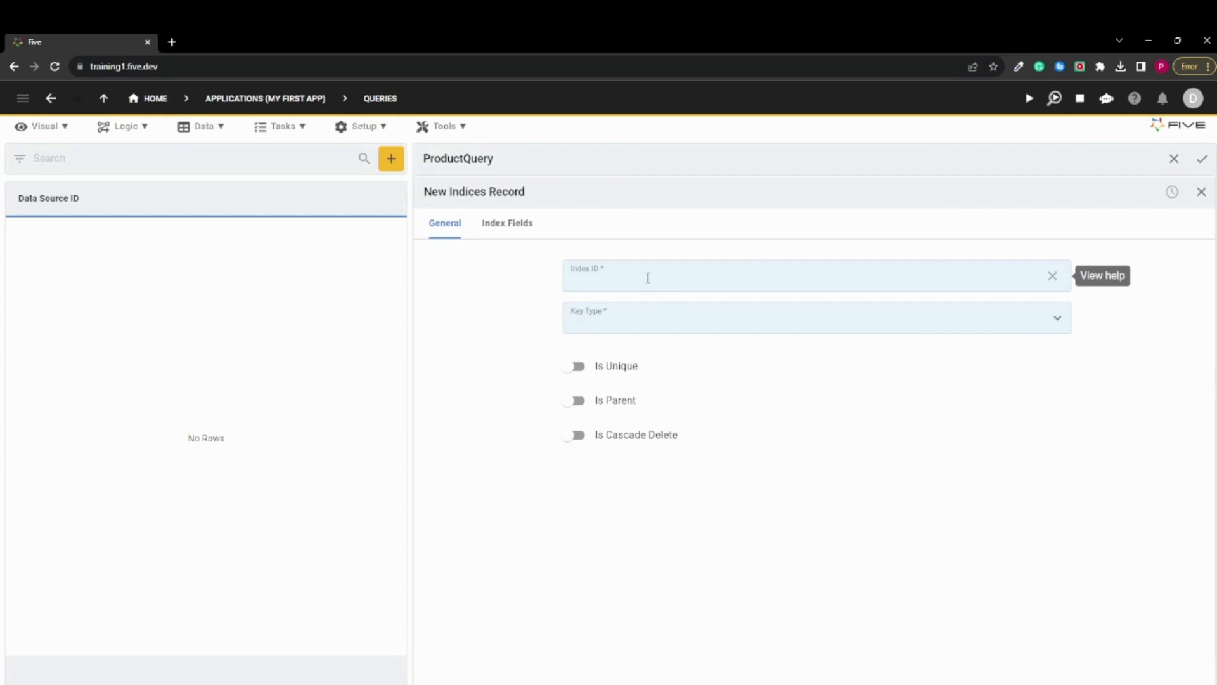
left_click(643, 317)
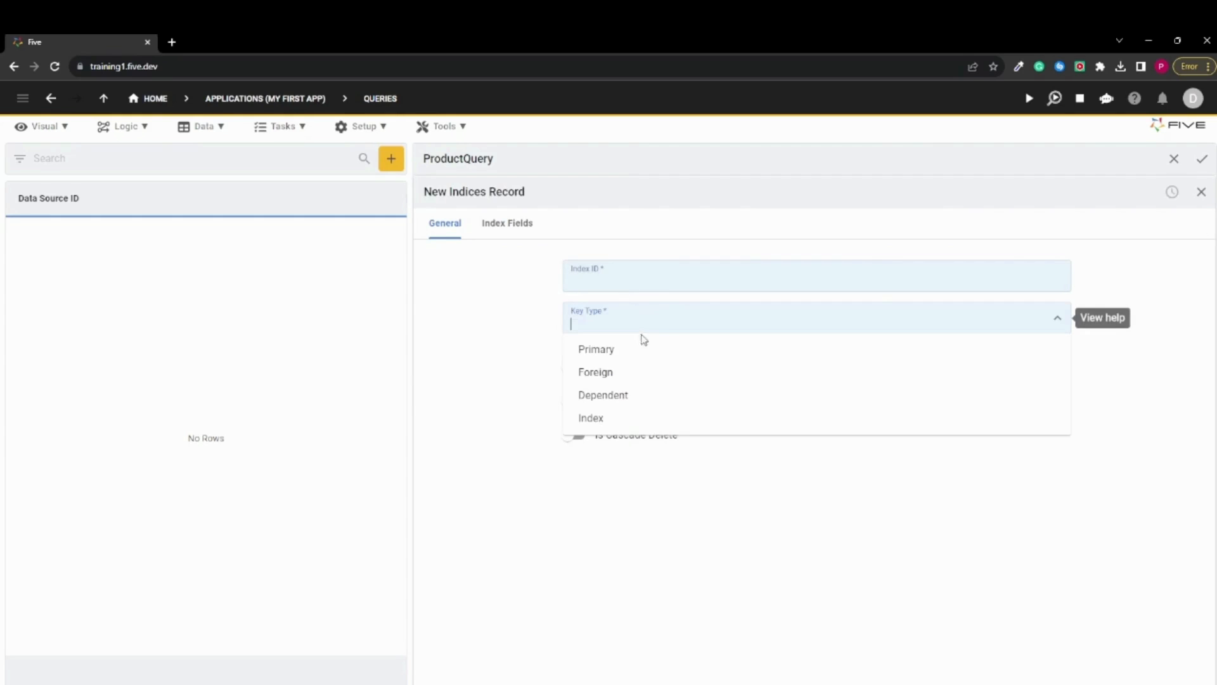
left_click(624, 348)
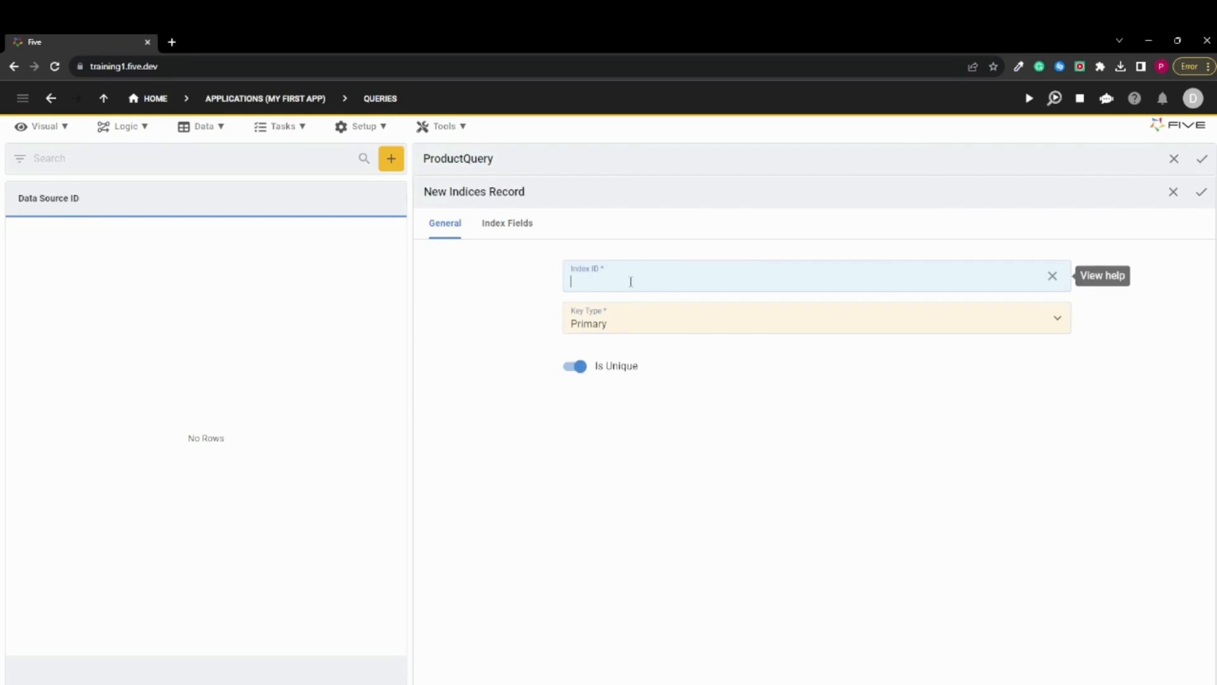
type("Pr")
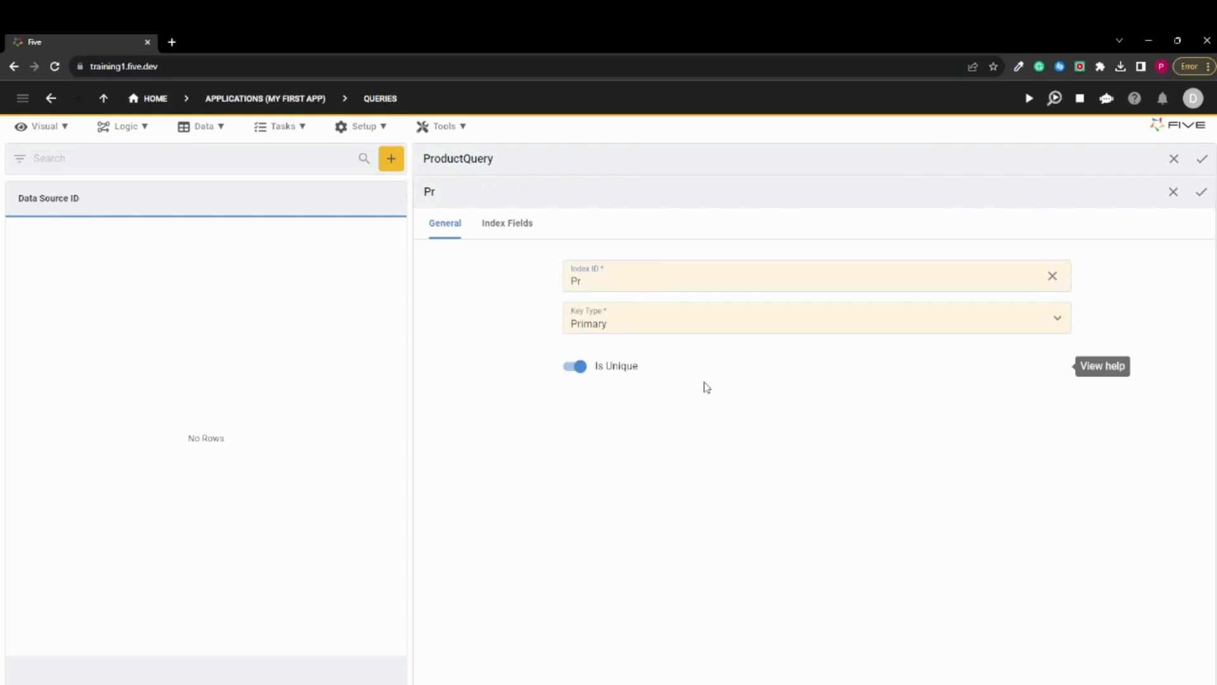
type("odcut")
key("BackSpace")
key("BackSpace")
type("uctKey")
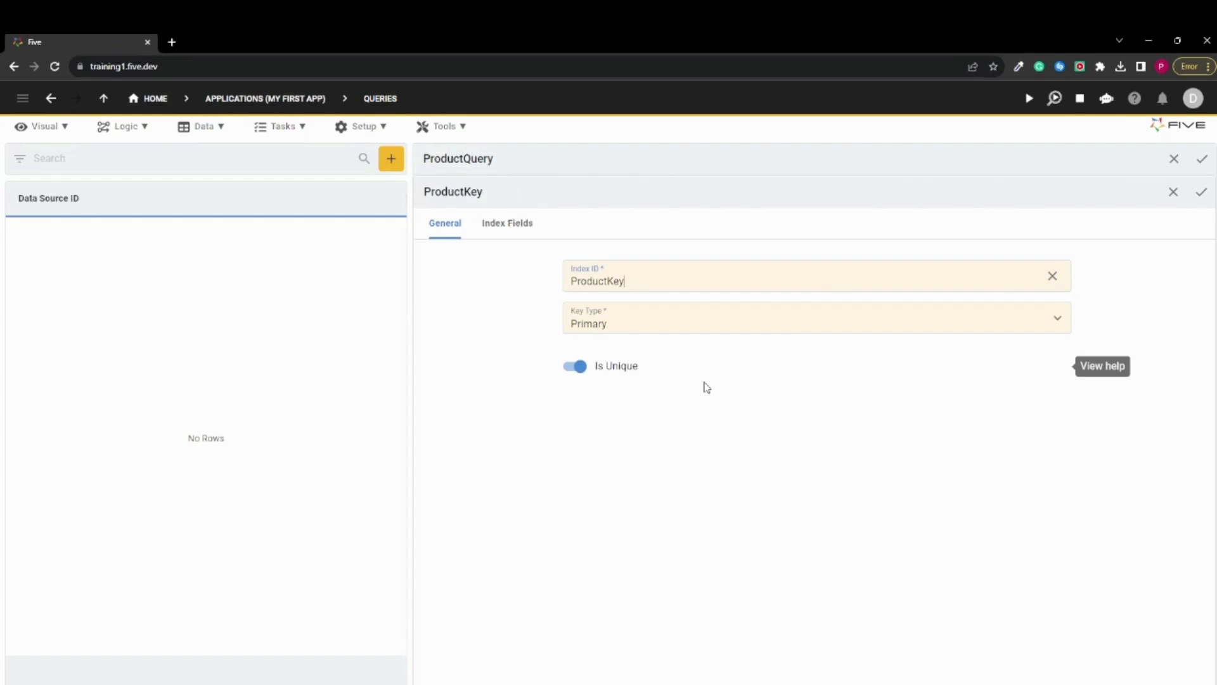
Add p.ProductKey as the index field of the primary index and save the index
left_click(512, 224)
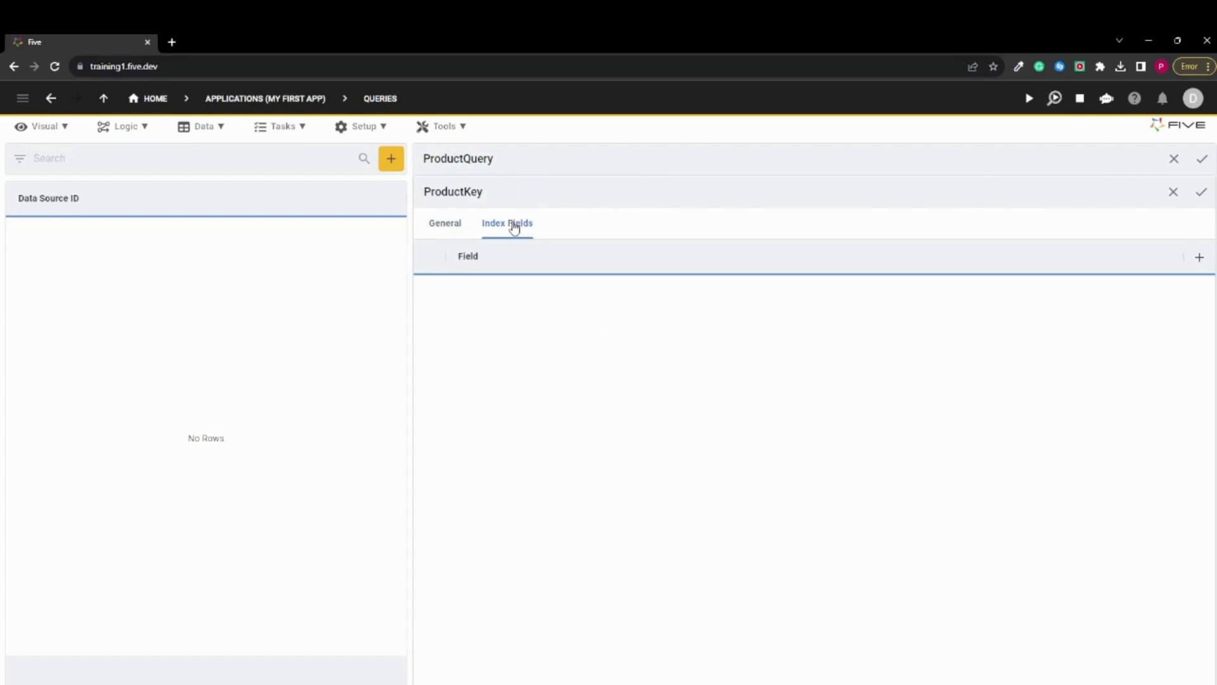
left_click(1199, 256)
left_click(888, 279)
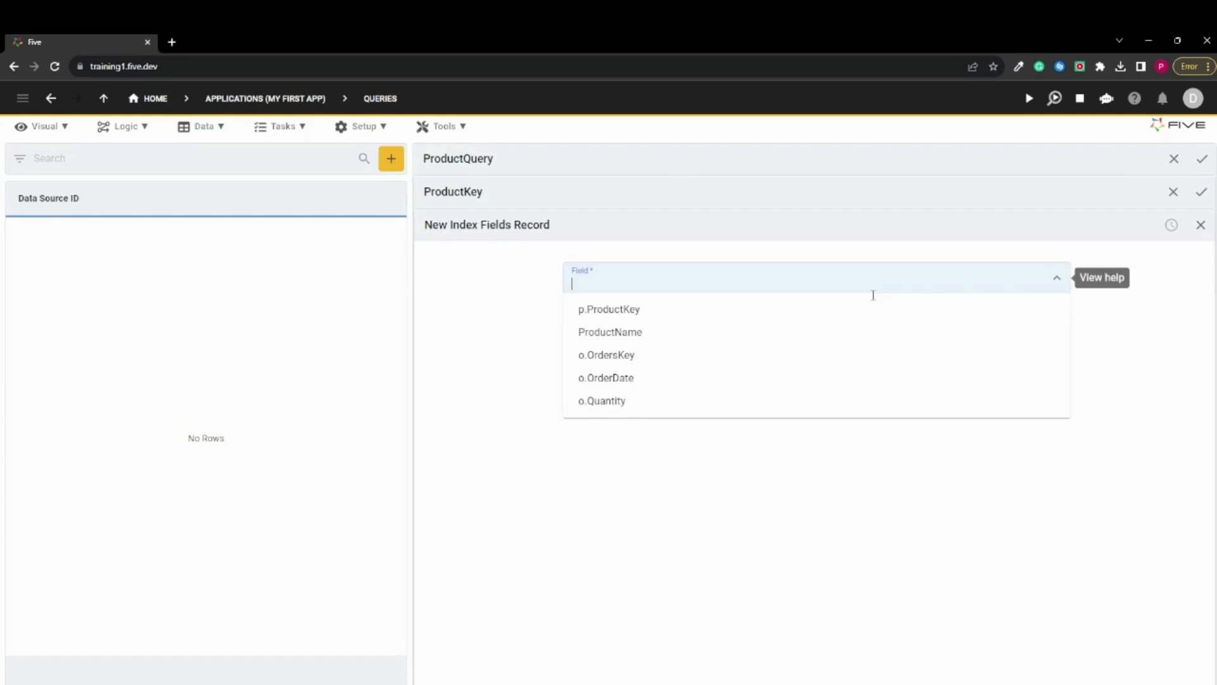
left_click(855, 311)
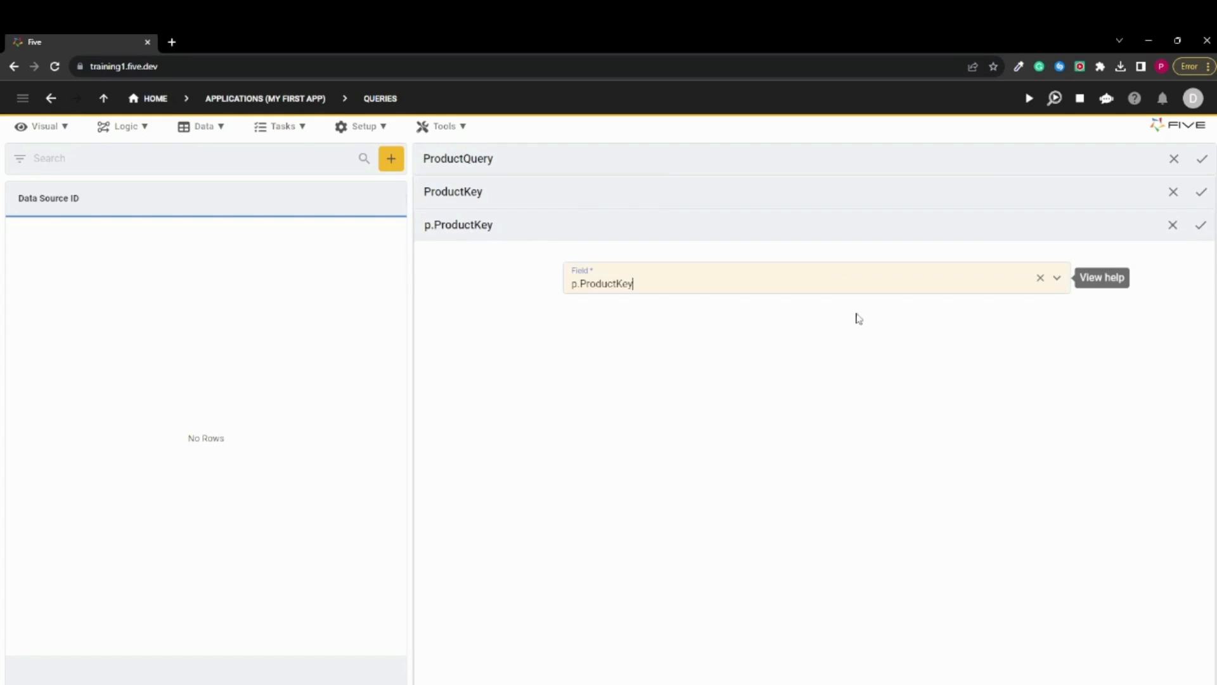
left_click(1201, 229)
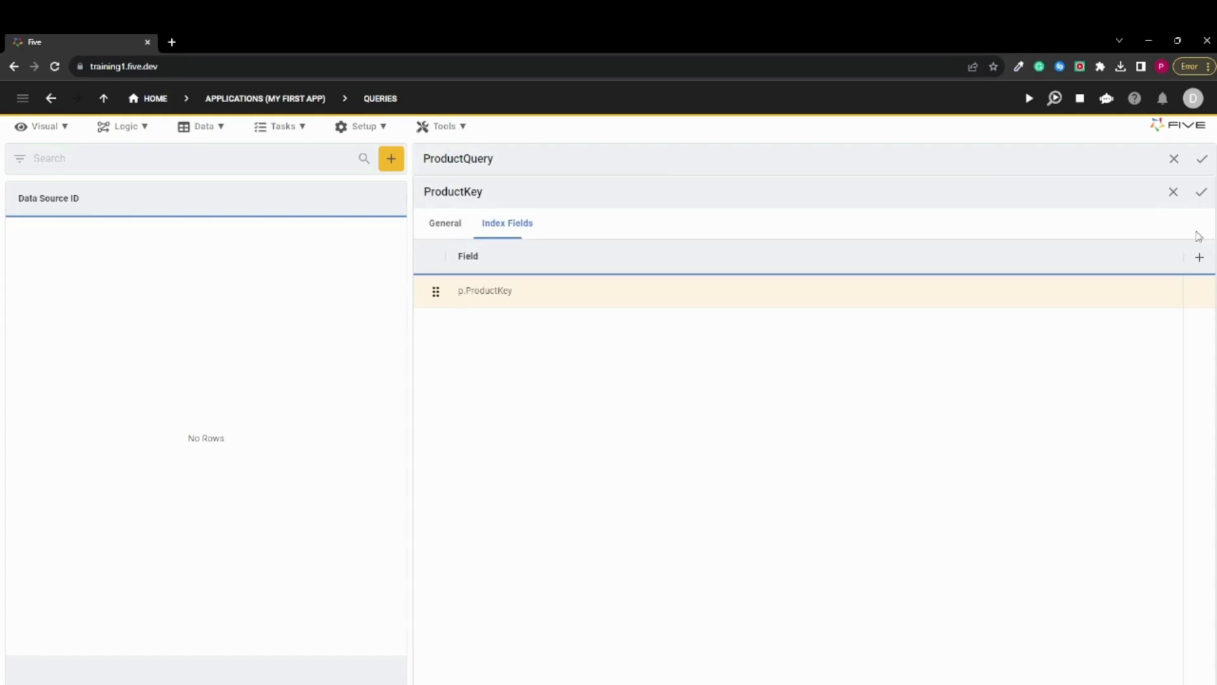
left_click(1199, 192)
Review the general settings and indices of ProductQuery and save the query
left_click(439, 198)
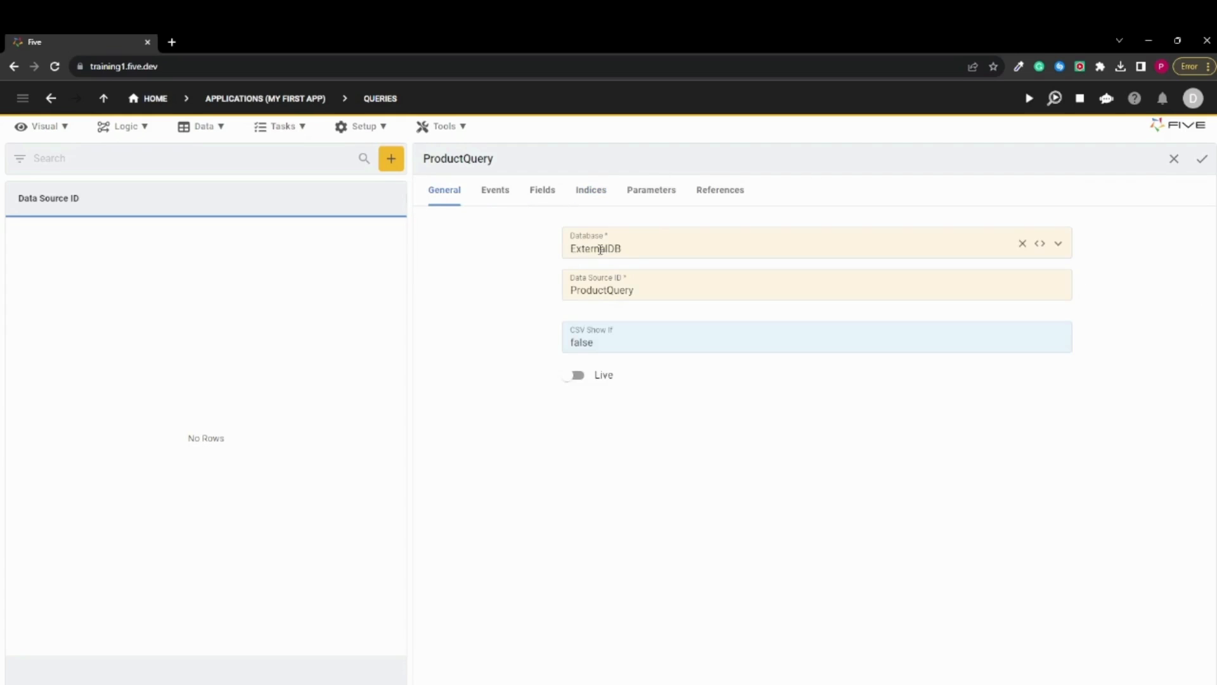
left_click(590, 196)
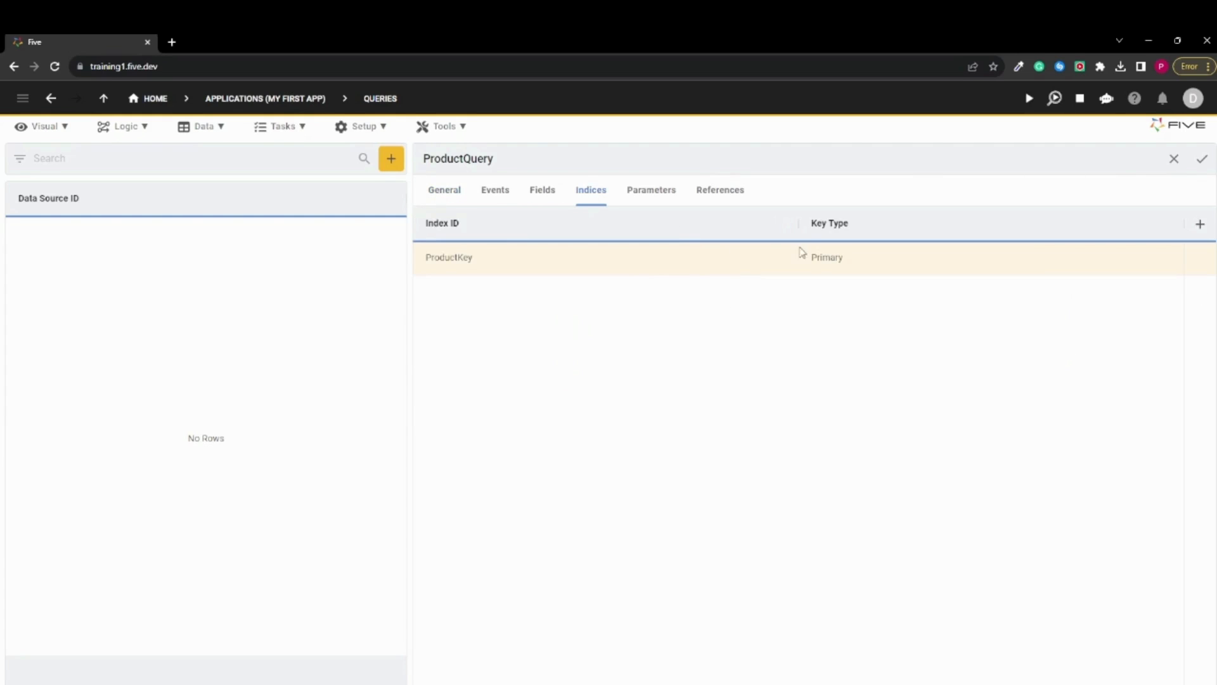
left_click(447, 193)
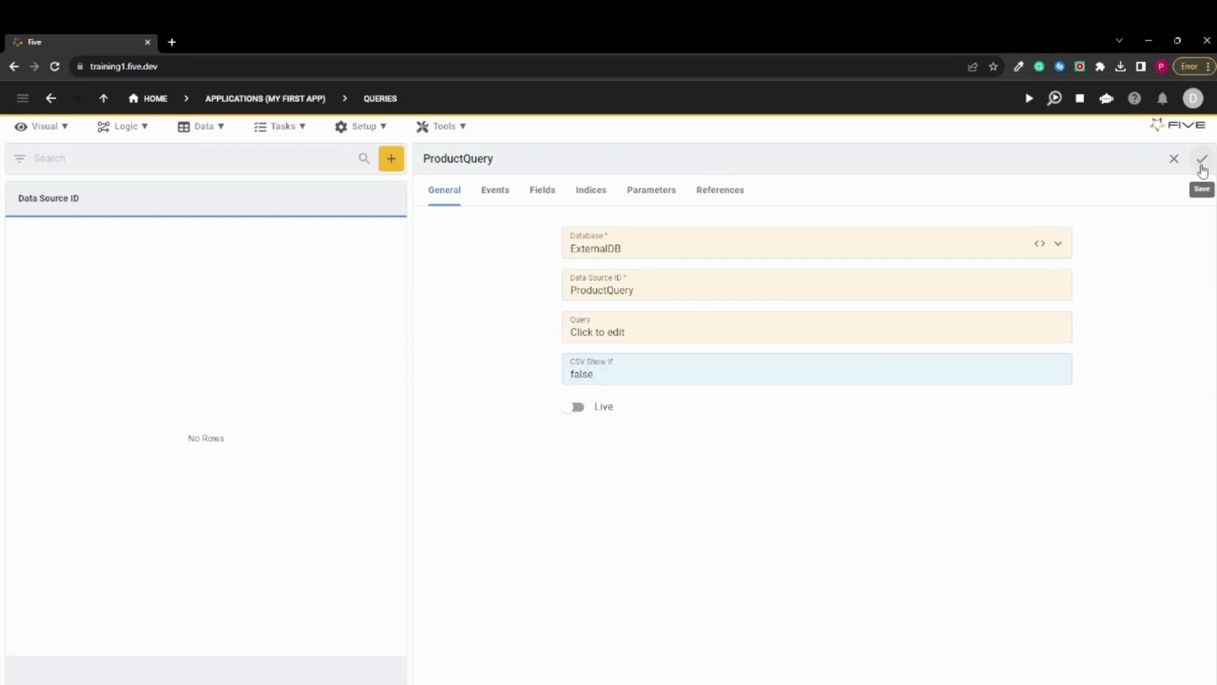
left_click(1202, 170)
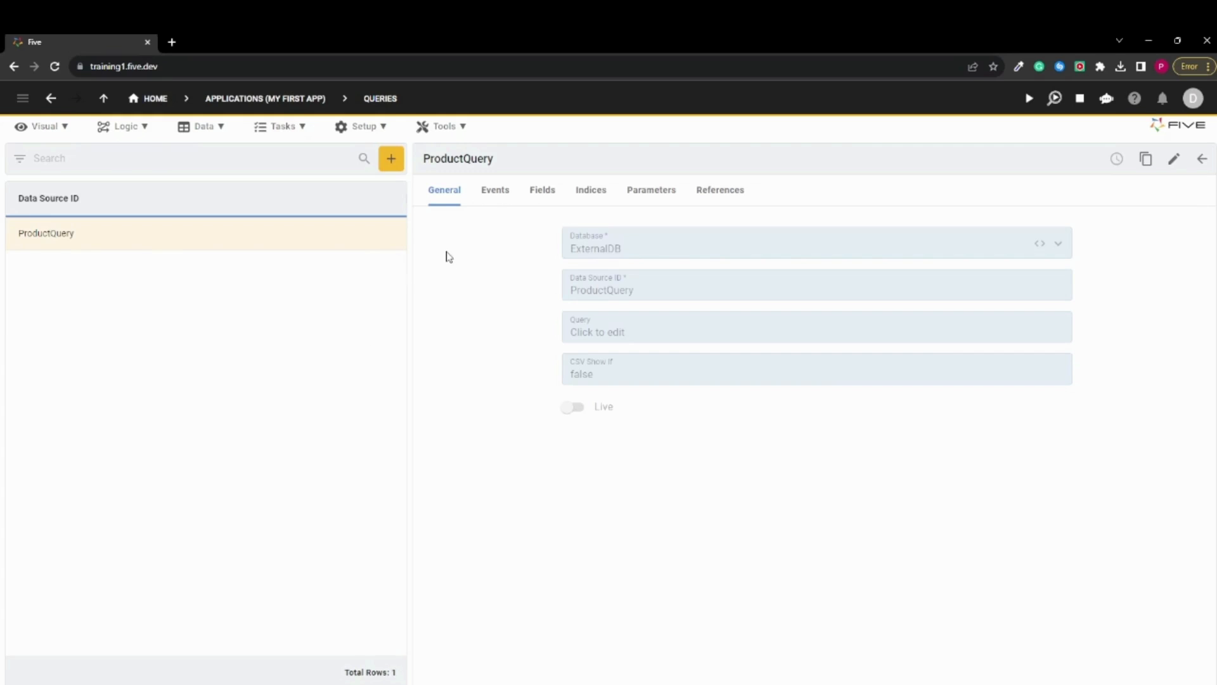
Create a form with the Form Wizard using Customer as the main data source, review its field captions, and save it
left_click(44, 135)
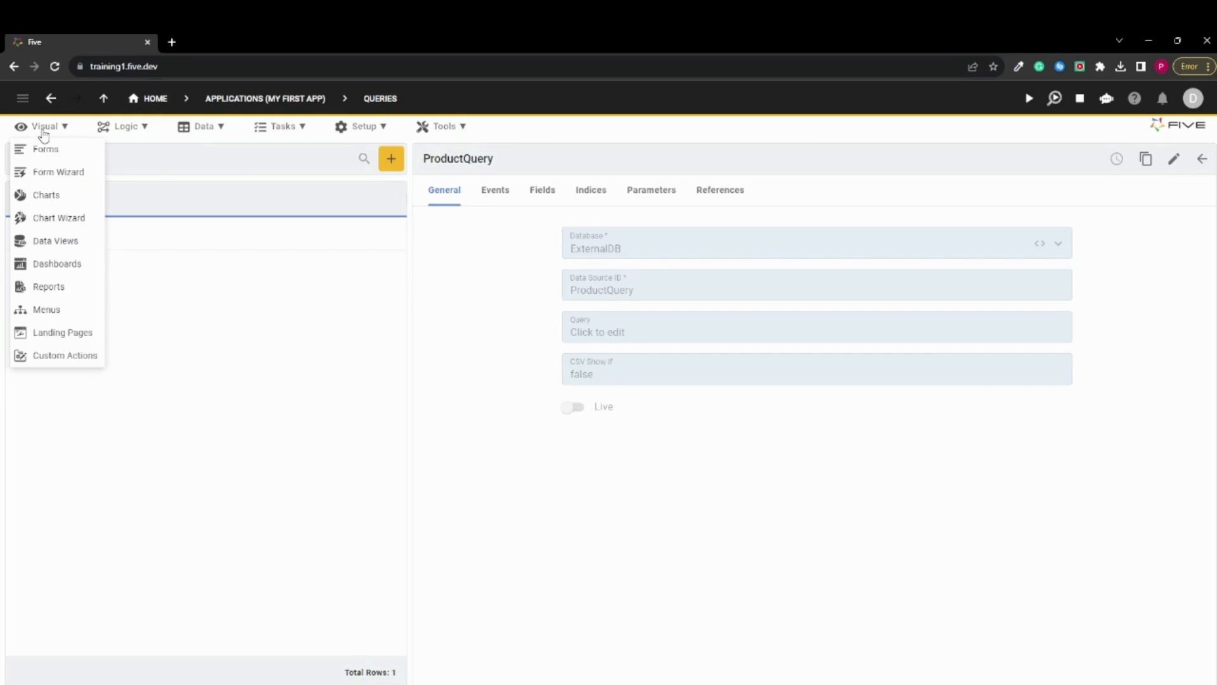
left_click(90, 180)
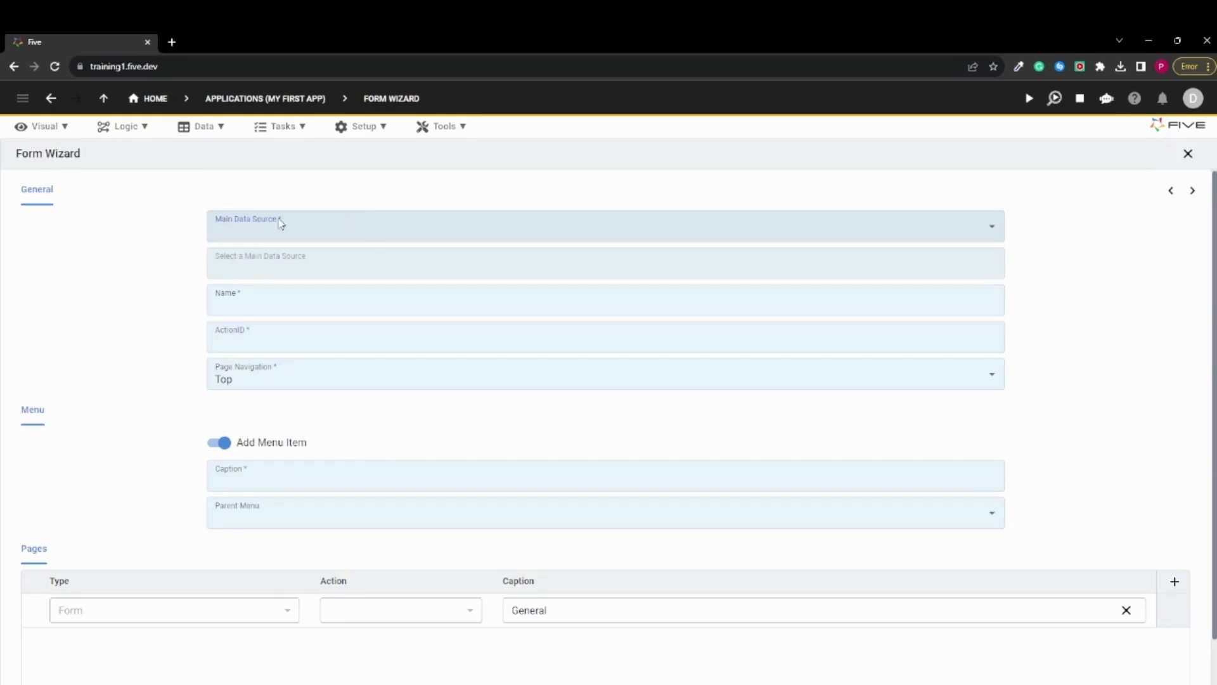
left_click(249, 236)
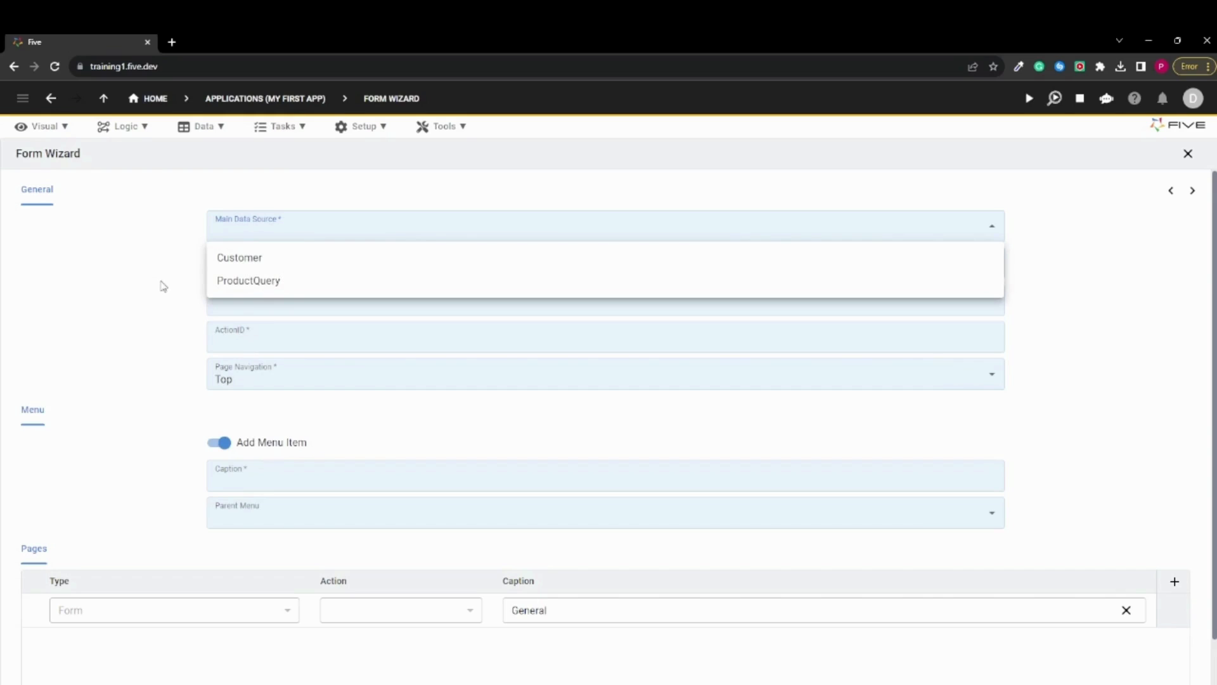
left_click(257, 265)
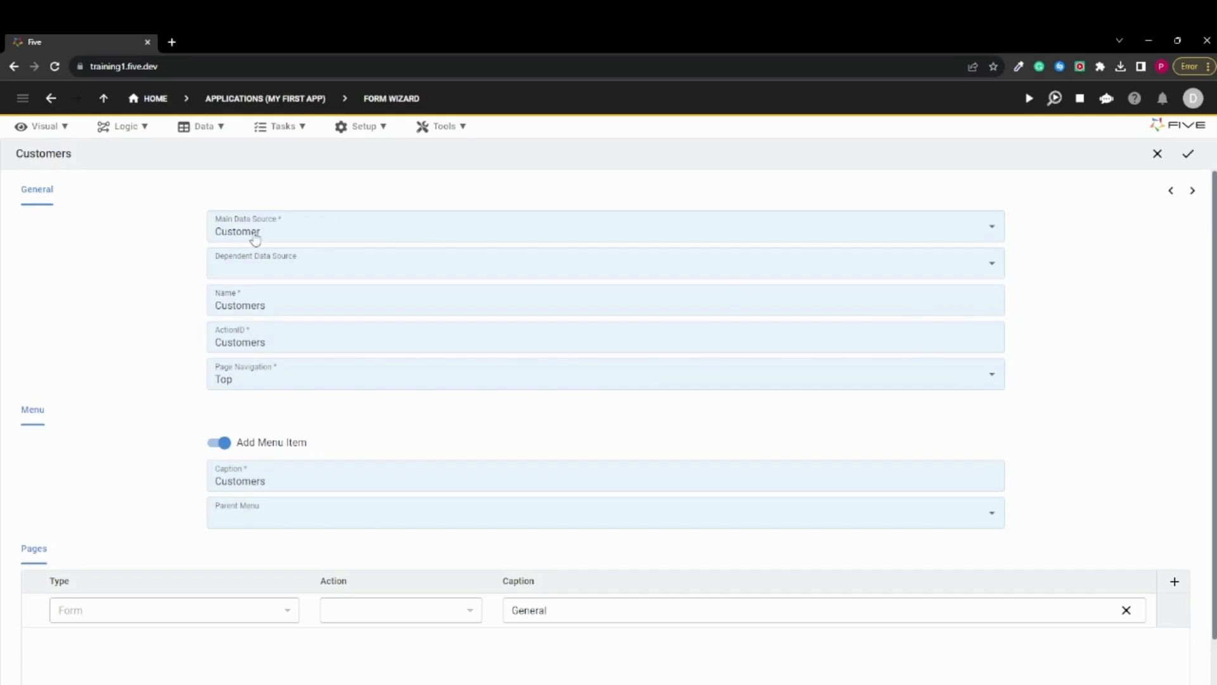
left_click(1193, 192)
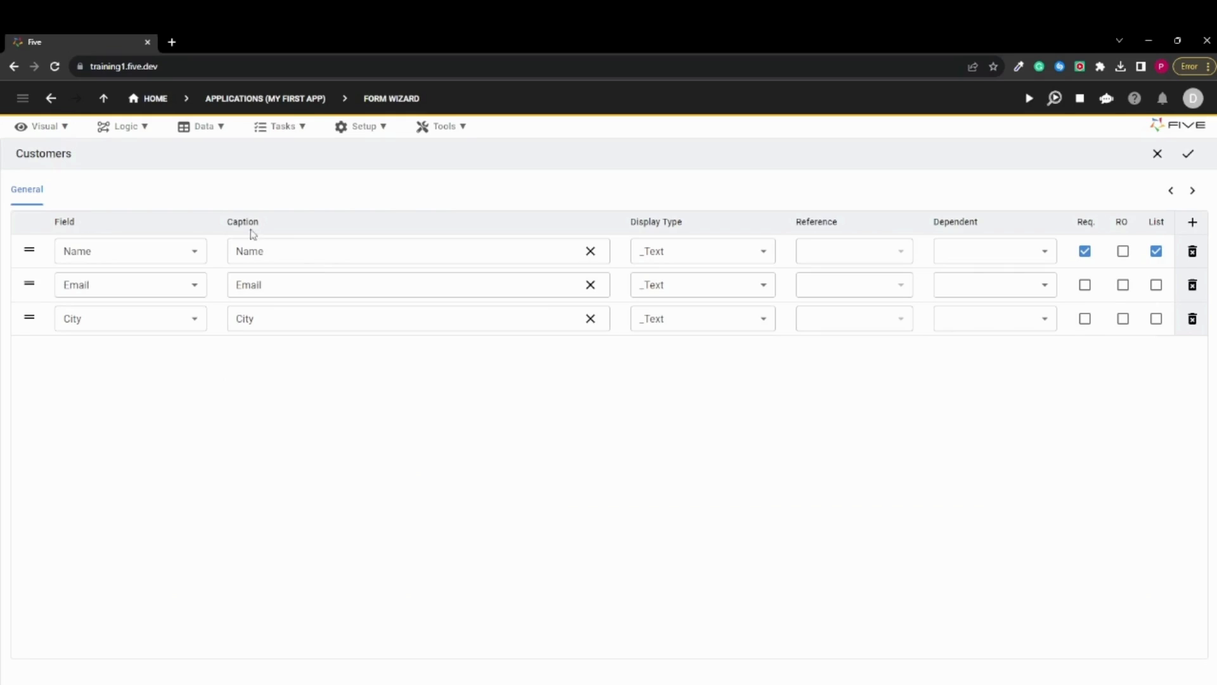
left_click(268, 249)
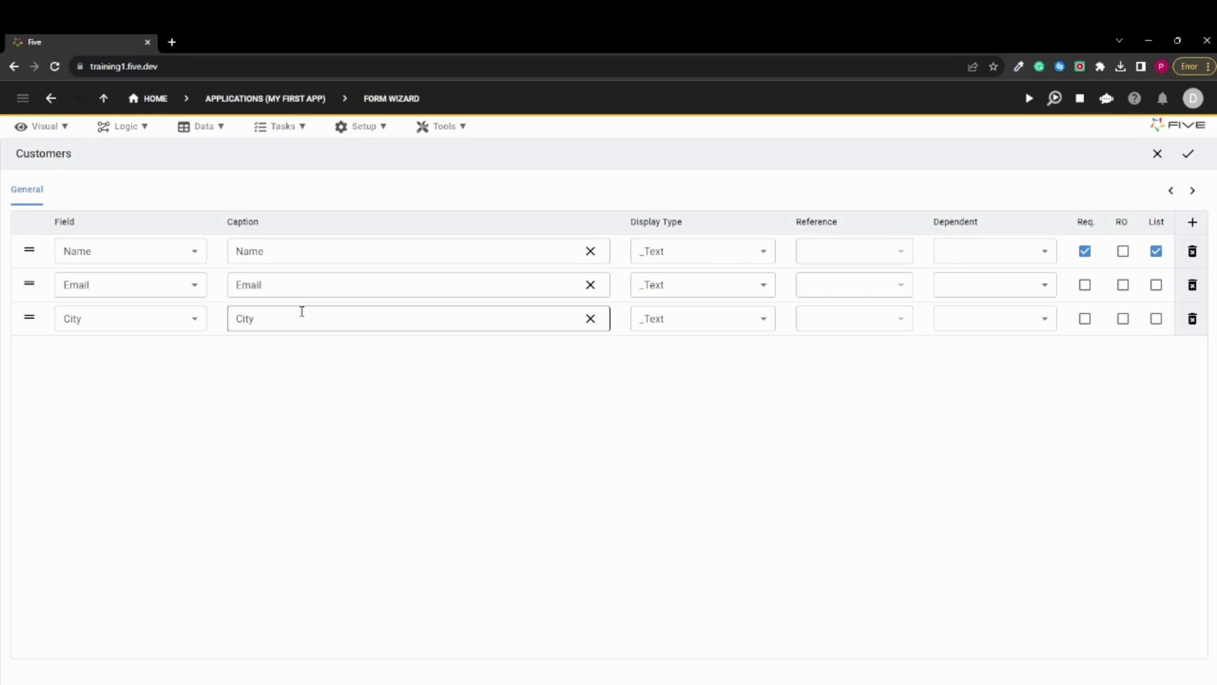
left_click(334, 366)
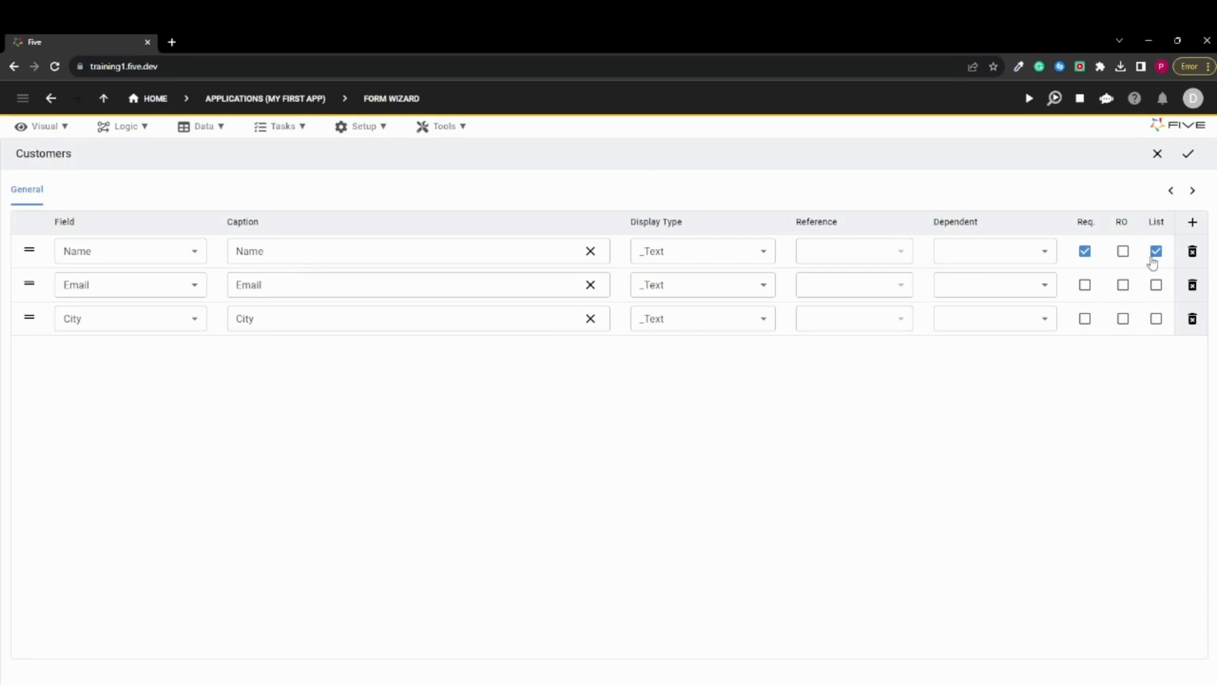
left_click(1189, 159)
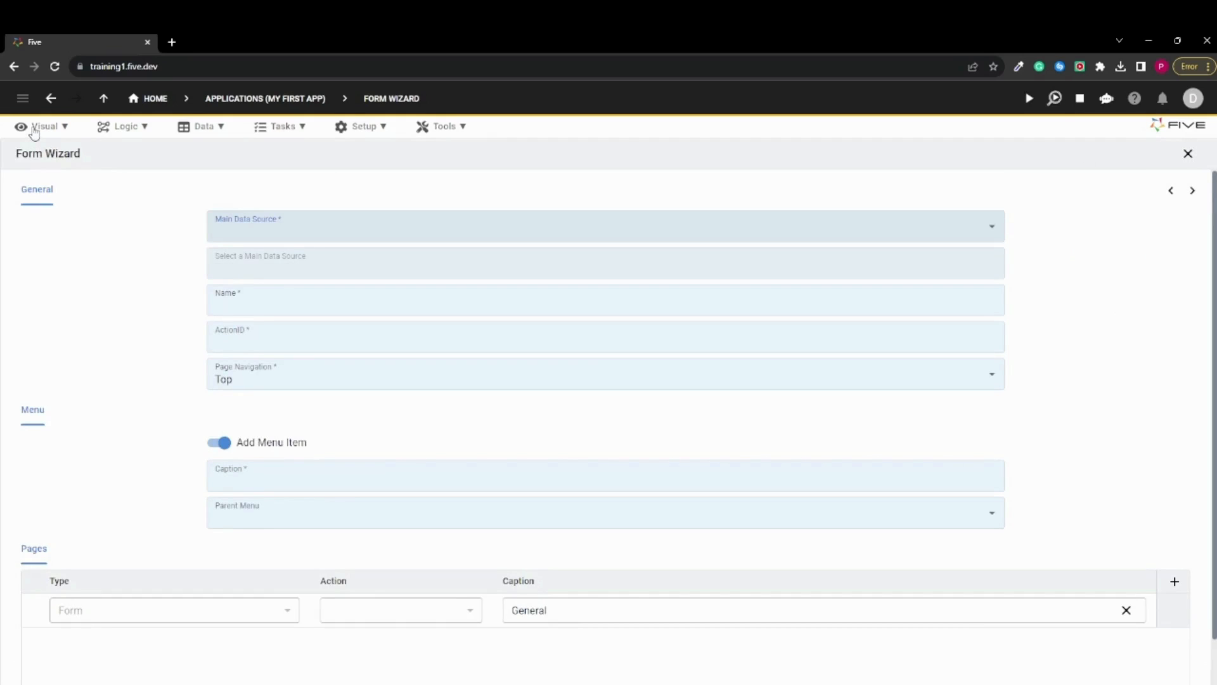
Start another form with ProductQuery as the main data source and go to its field settings
left_click(266, 233)
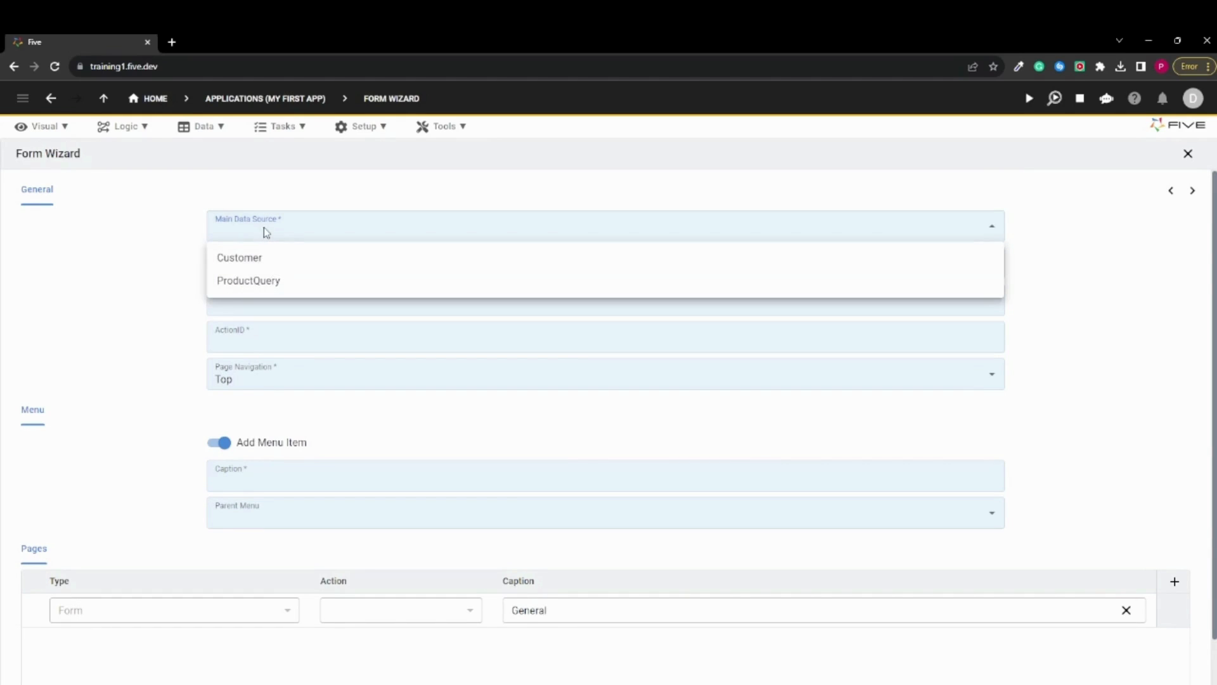
left_click(253, 281)
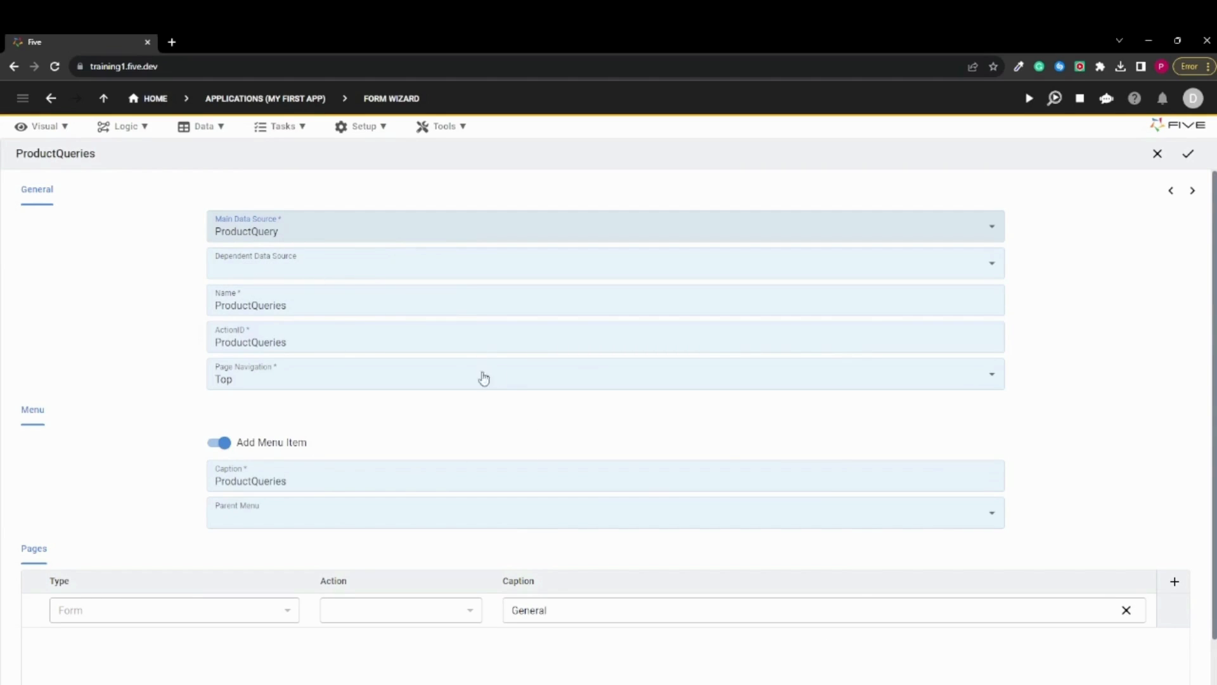
left_click(1192, 190)
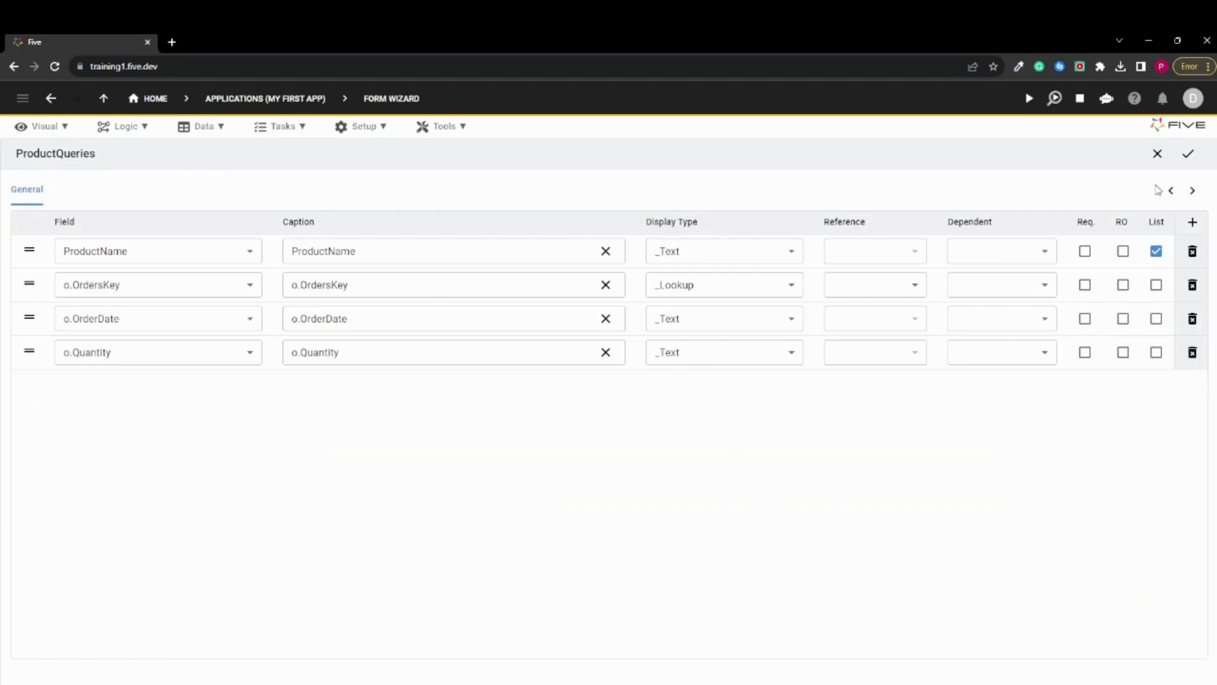
Remove the "o." prefix from the form captions so they read OrdersKey, OrderDate and Quantity
left_click(305, 289)
key("BackSpace")
key("BackSpace")
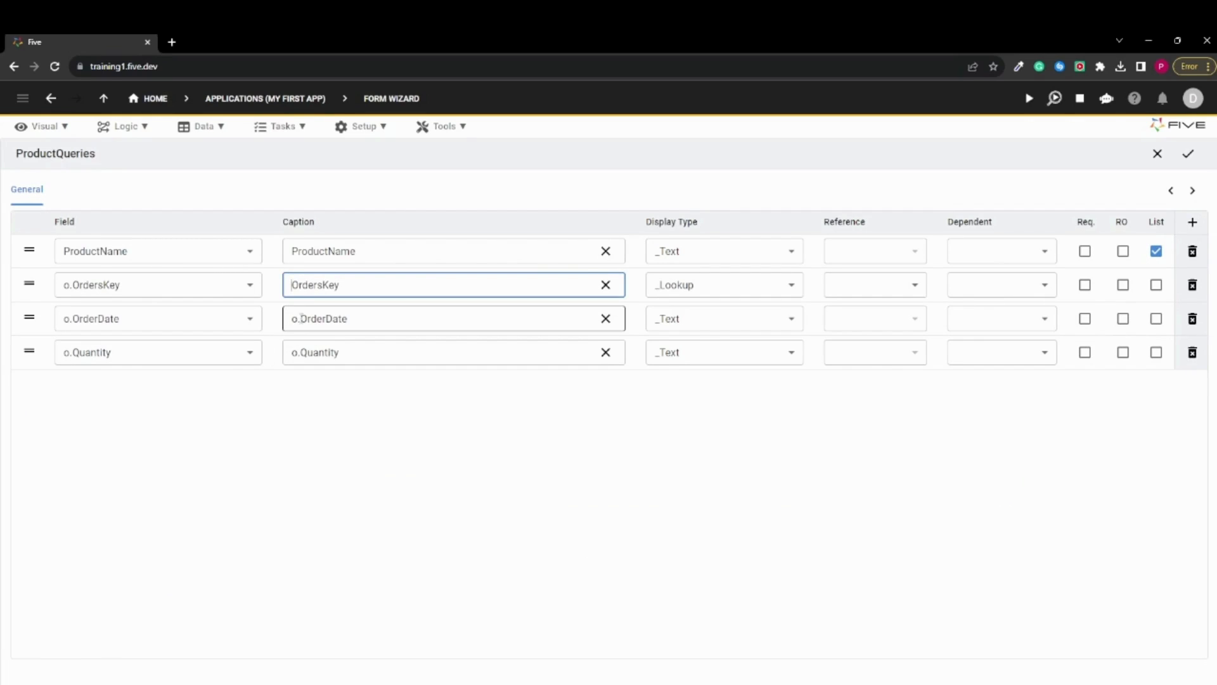
left_click(301, 318)
key("BackSpace")
key("BackSpace")
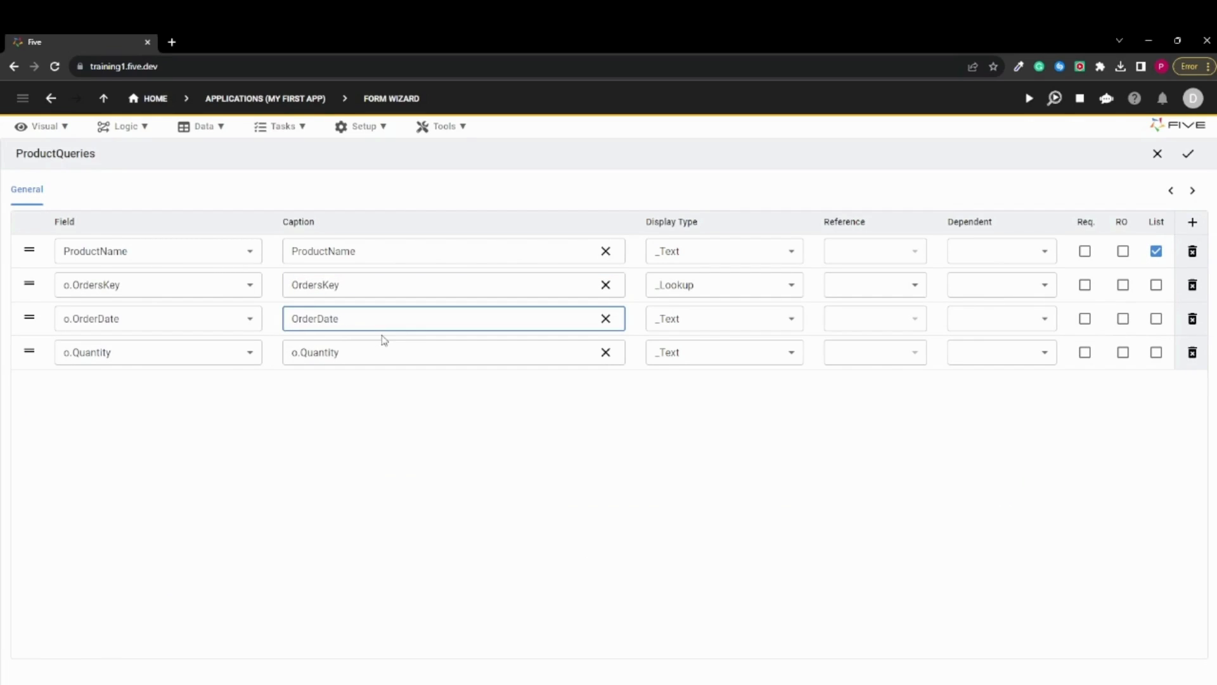
left_click(300, 352)
key("BackSpace")
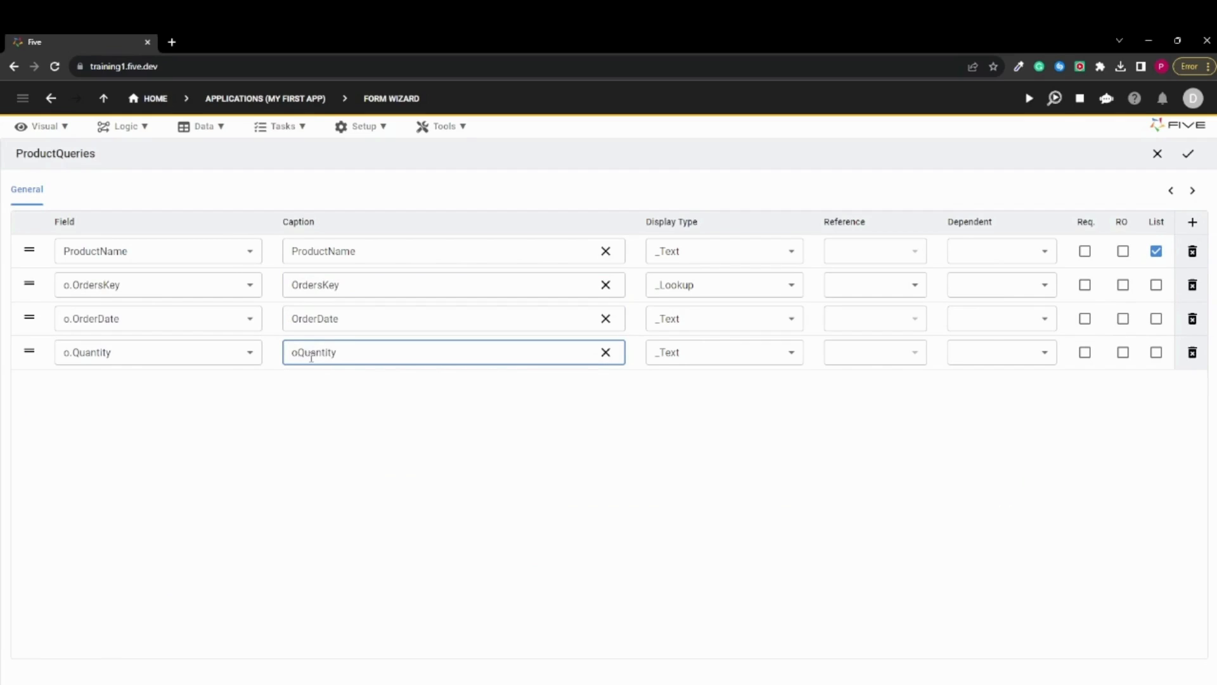
key("BackSpace")
Save the form based on ProductQuery and run the application
left_click(1189, 154)
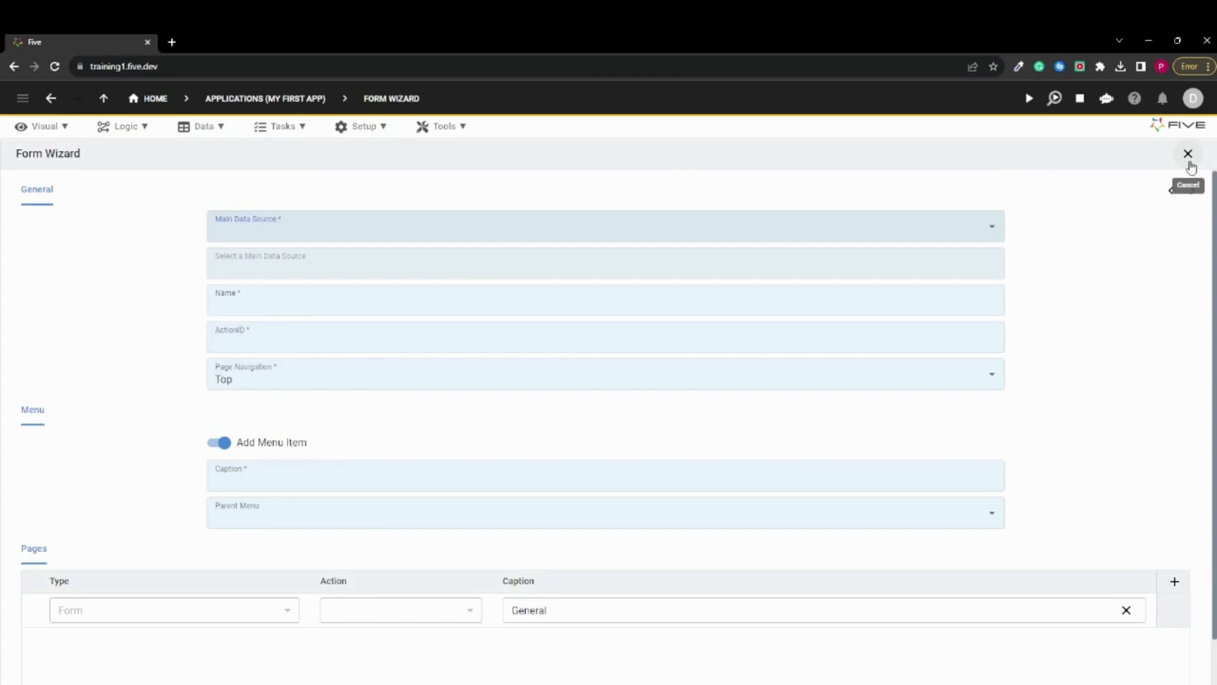
left_click(1027, 102)
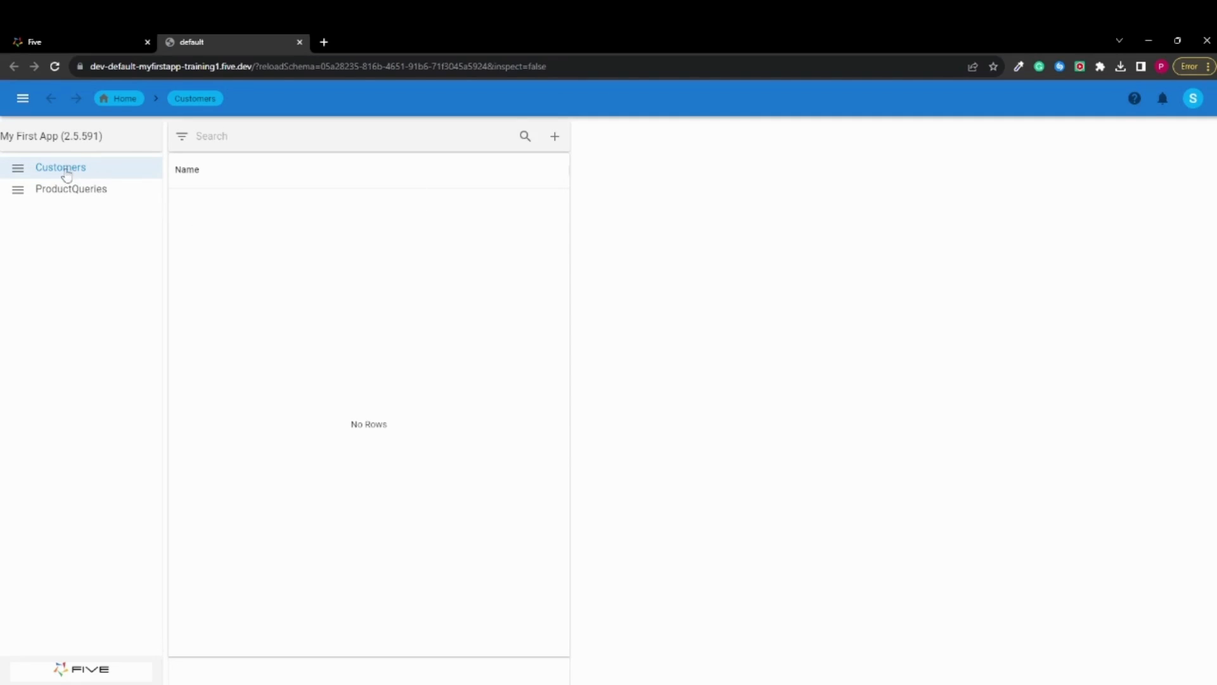
Start a new record in the Customers form of the running app
left_click(555, 137)
left_click(769, 197)
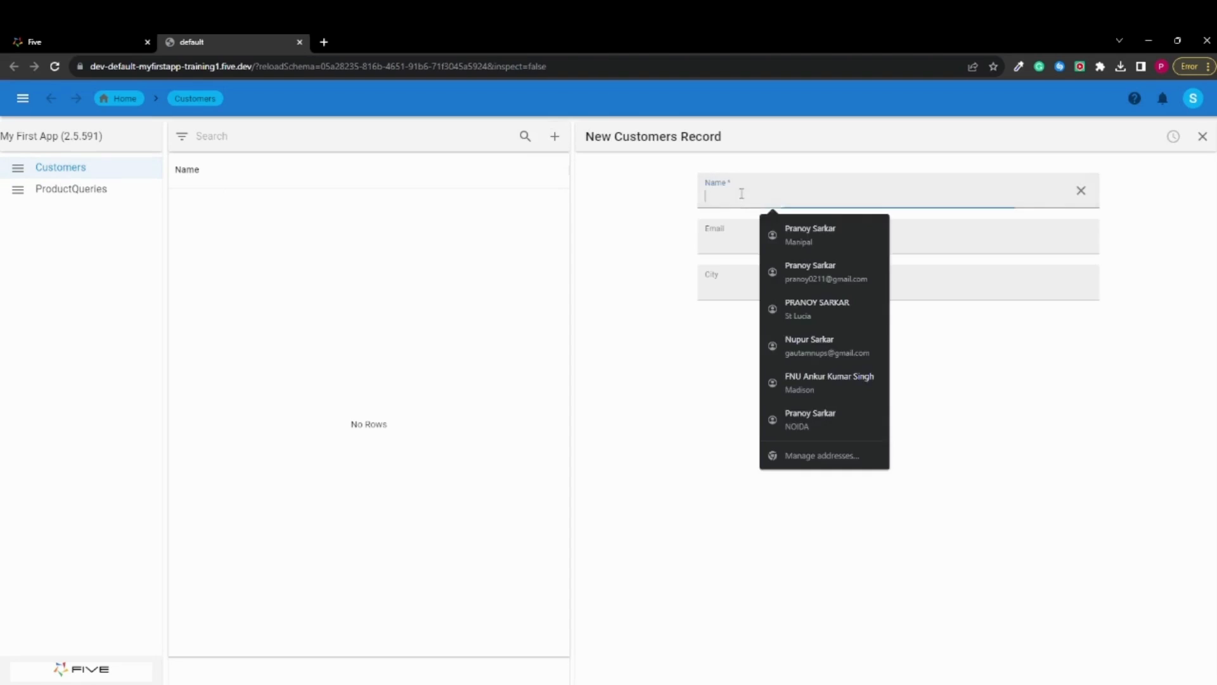
left_click(717, 243)
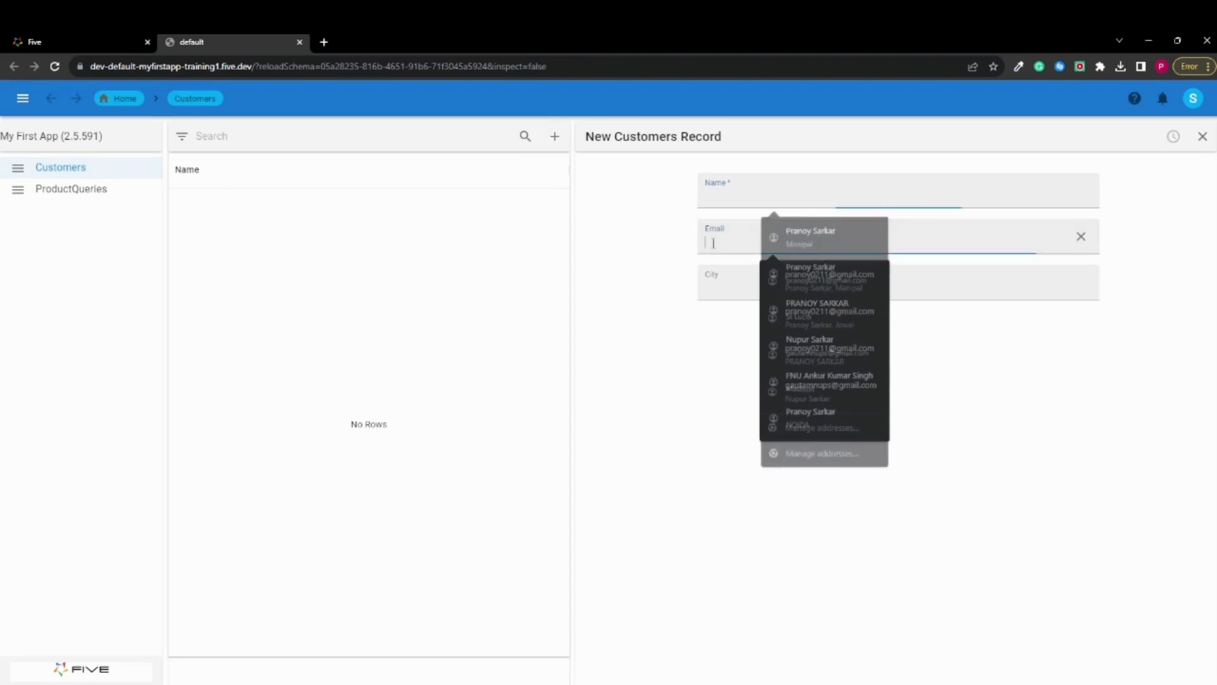
left_click(726, 192)
left_click(641, 393)
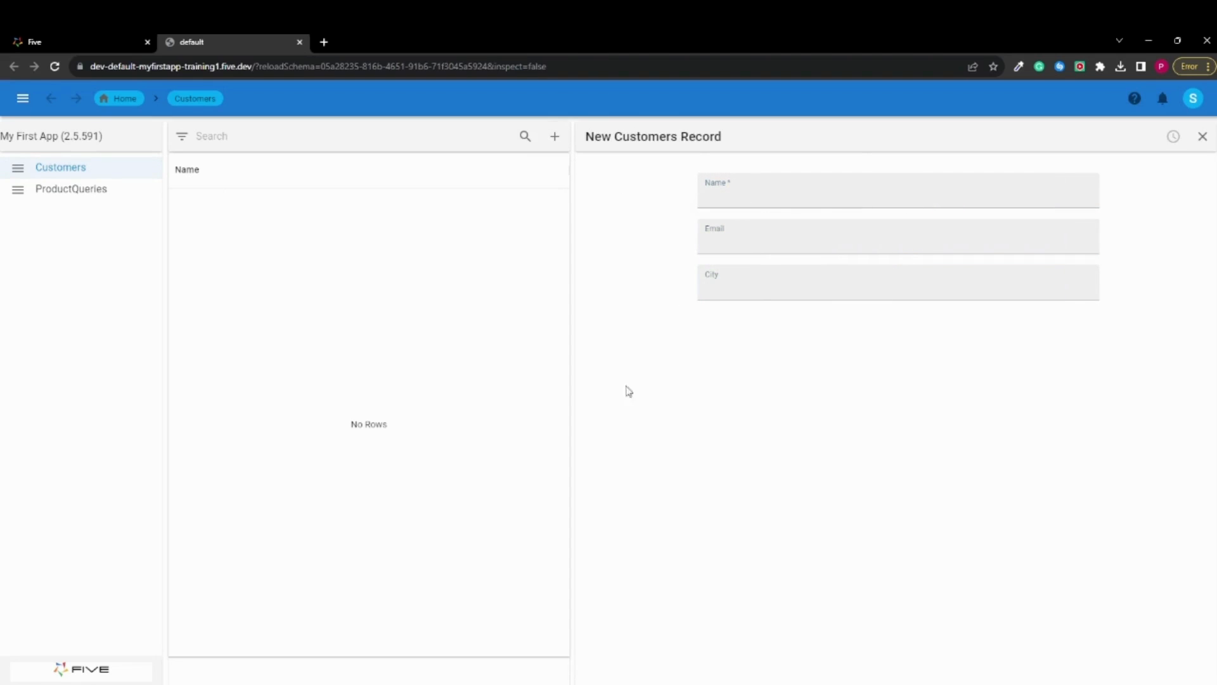
left_click(727, 198)
type("P")
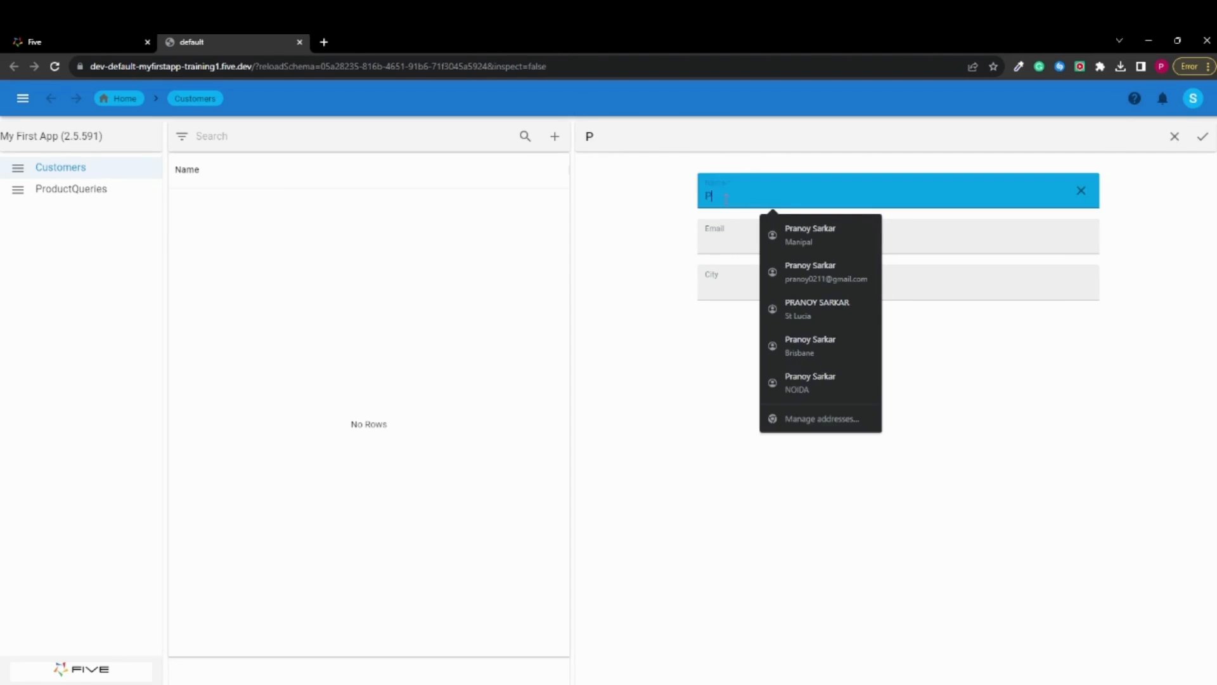
type("ranoy")
left_click(695, 339)
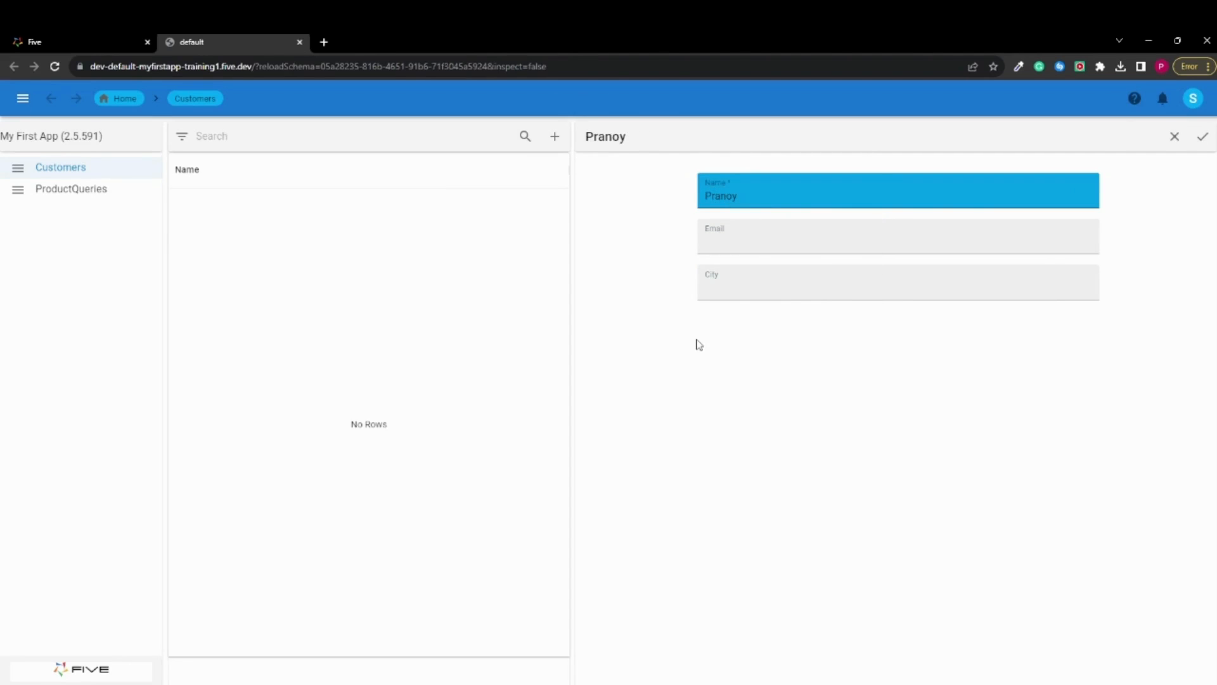
left_click(747, 239)
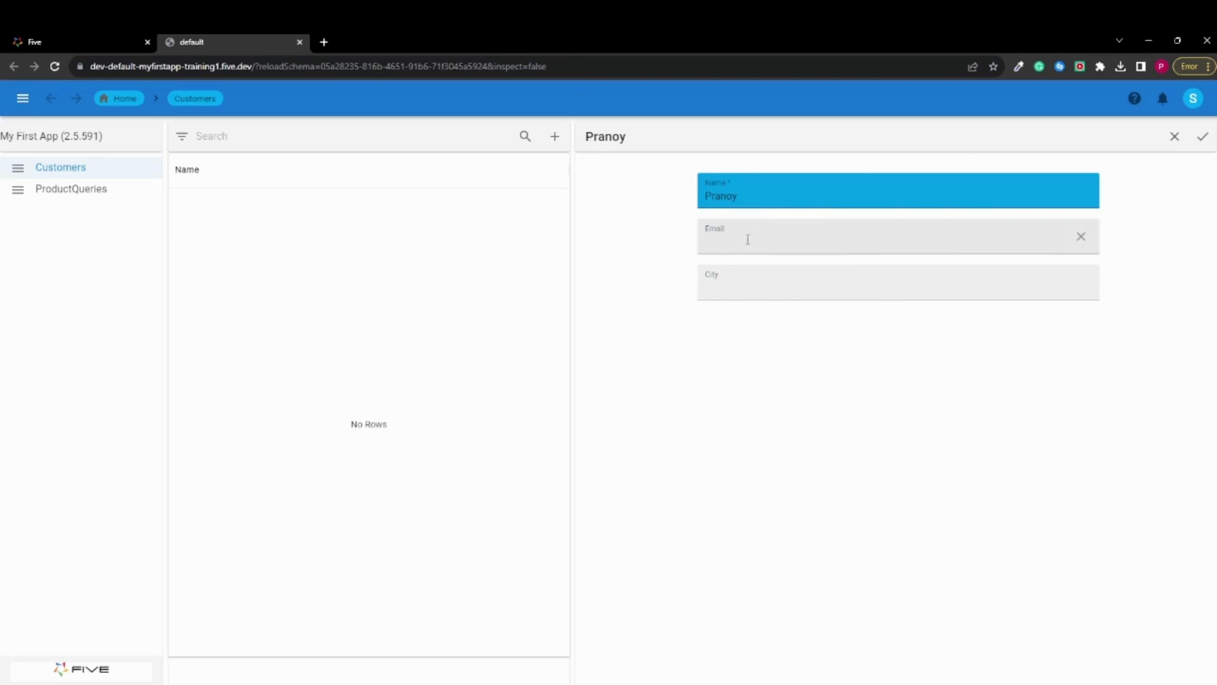
left_click(696, 383)
double_click(771, 192)
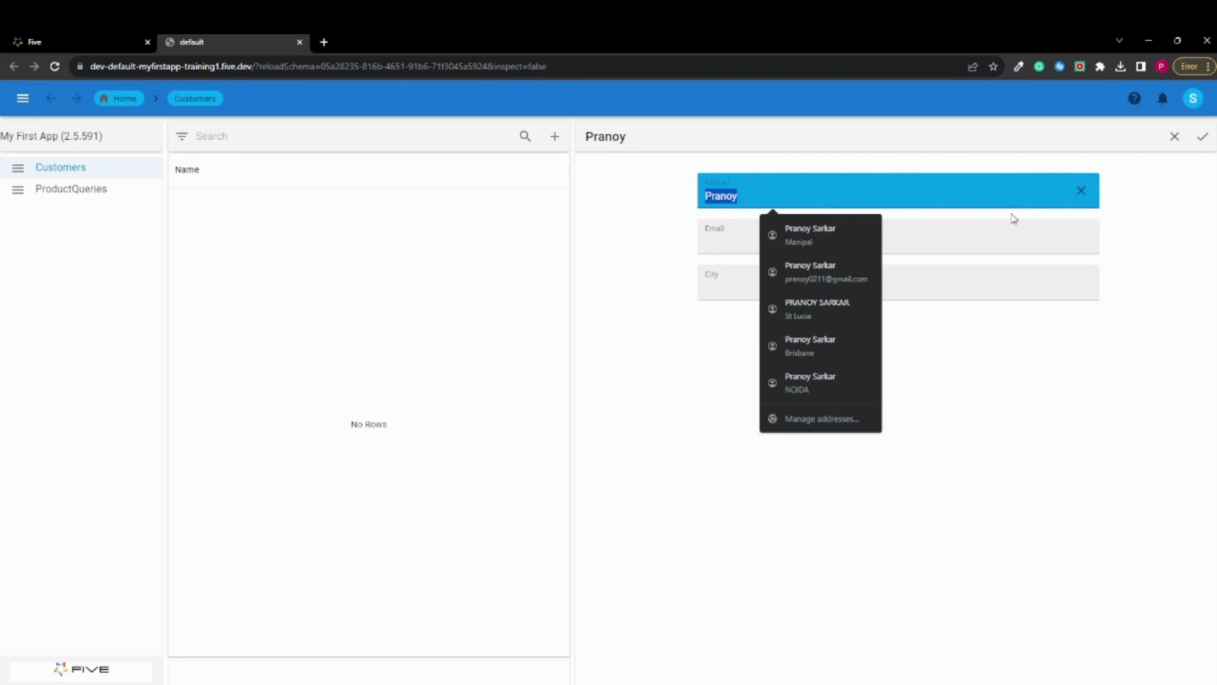
left_click(1080, 192)
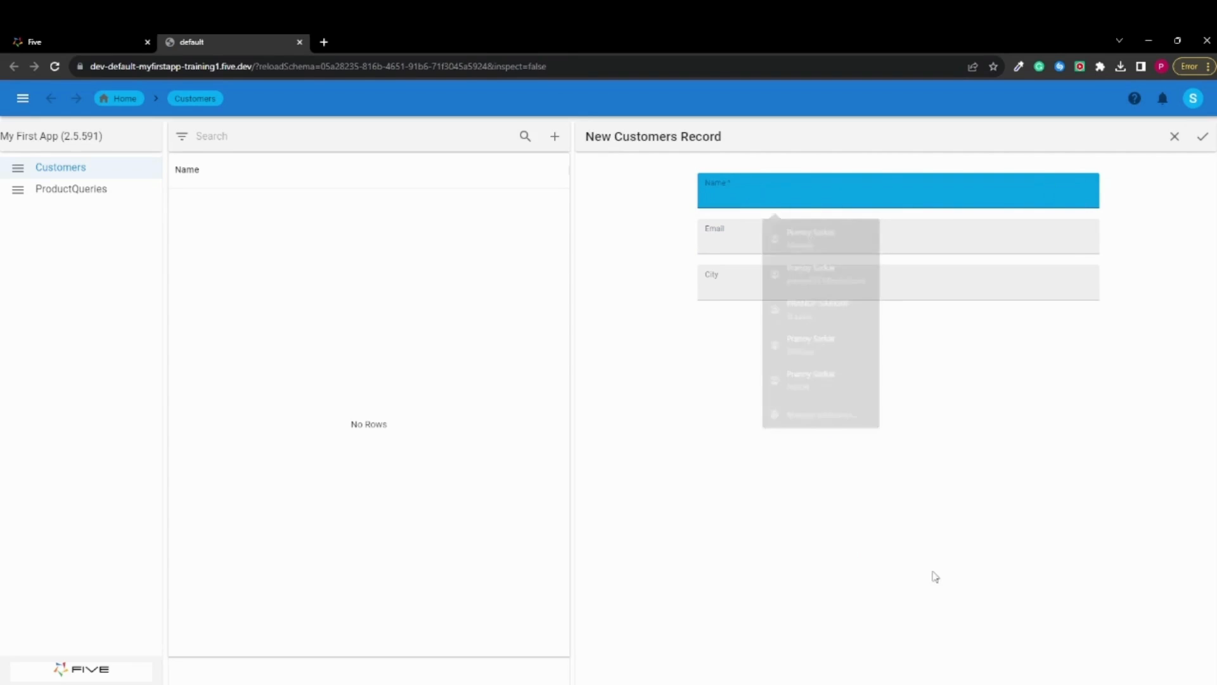
left_click(741, 684)
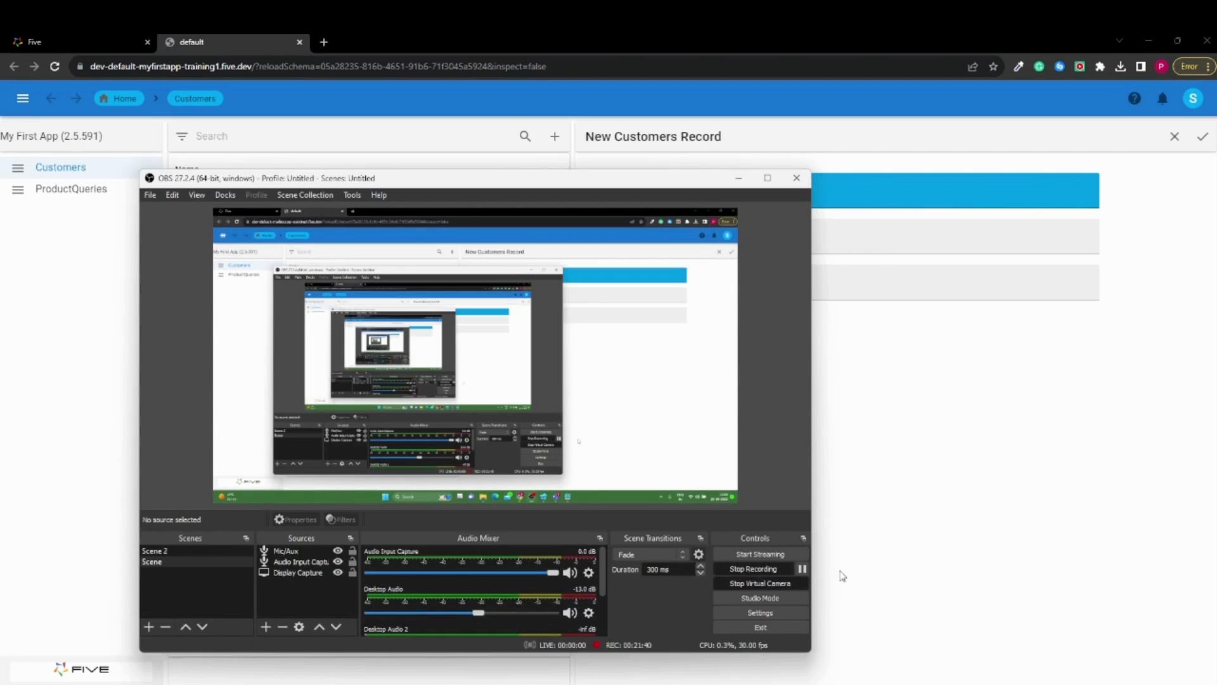
left_click(803, 570)
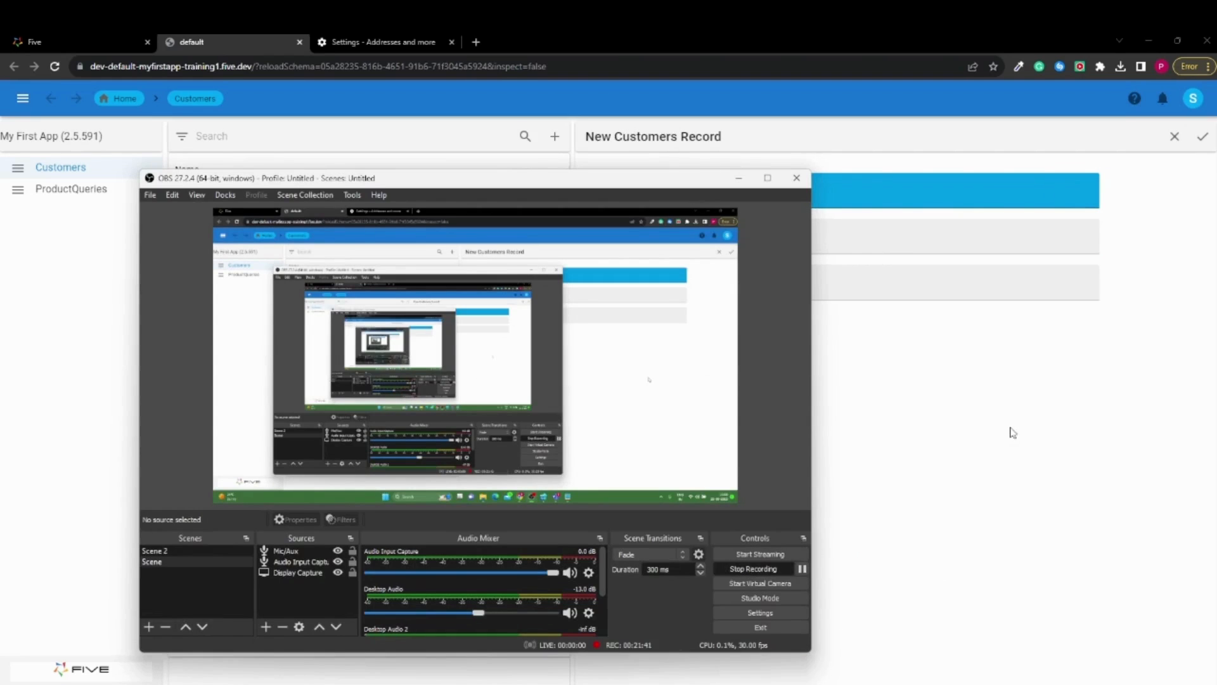
left_click(1010, 431)
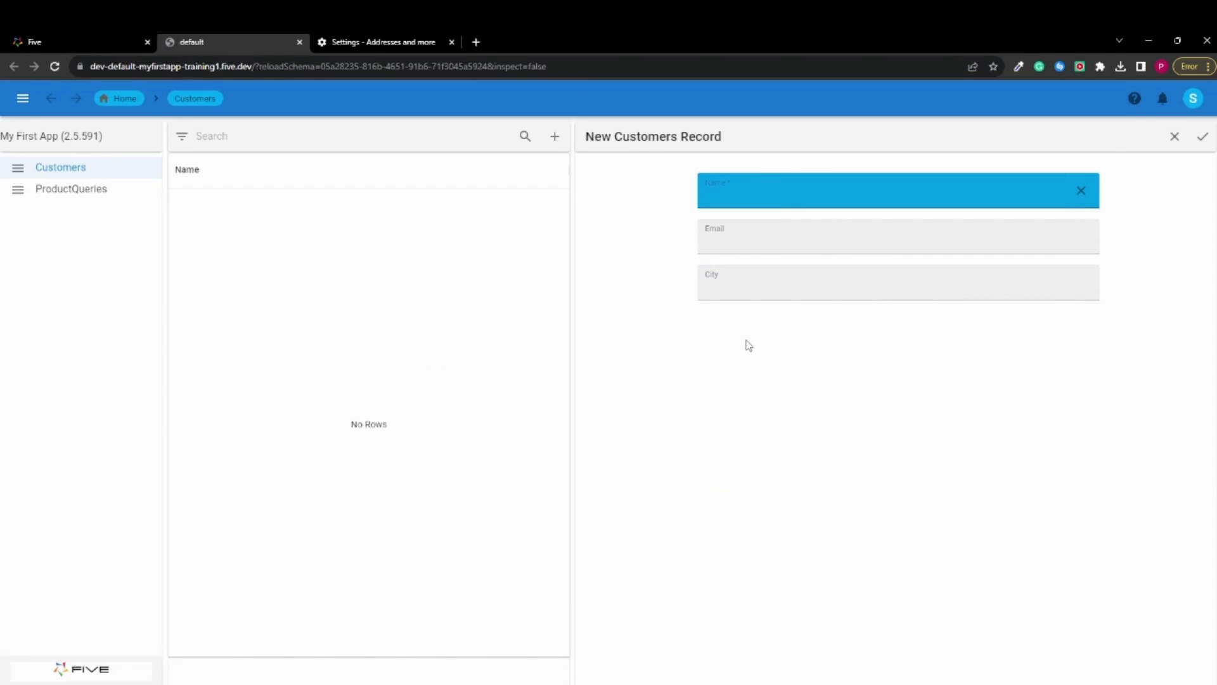
Fill in the customer's name and e-mail, set City to Brisbane, and save the record
type("Pranoy")
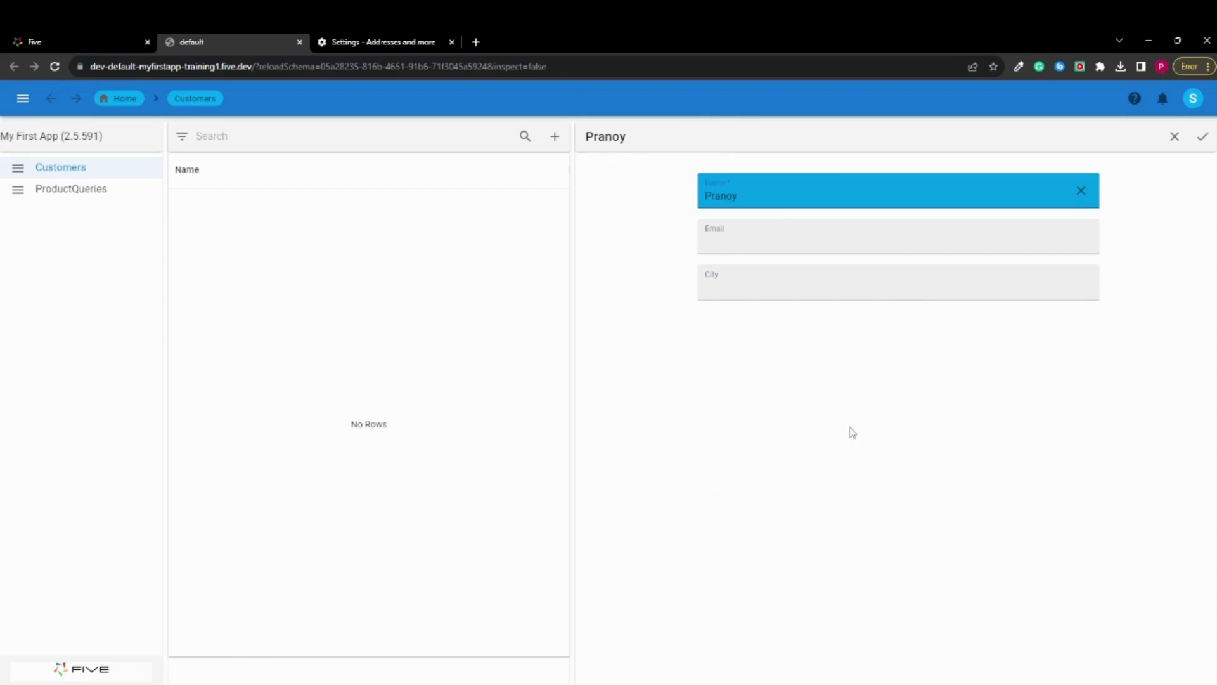
left_click(745, 231)
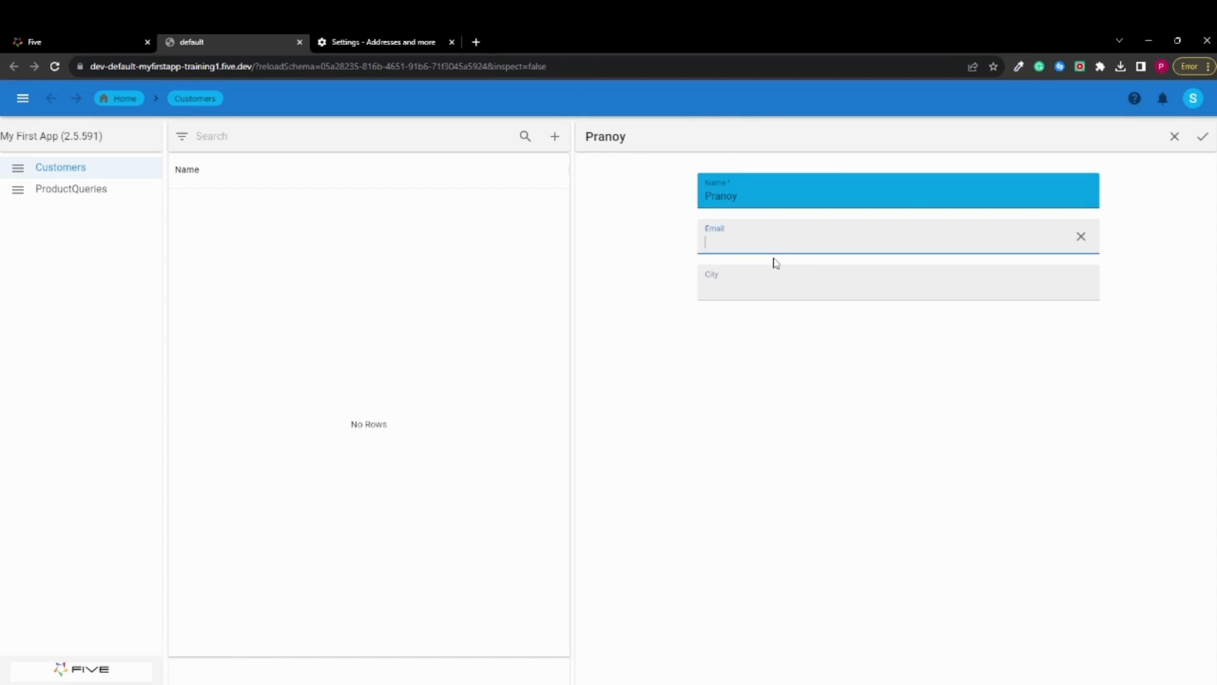
type("prnao")
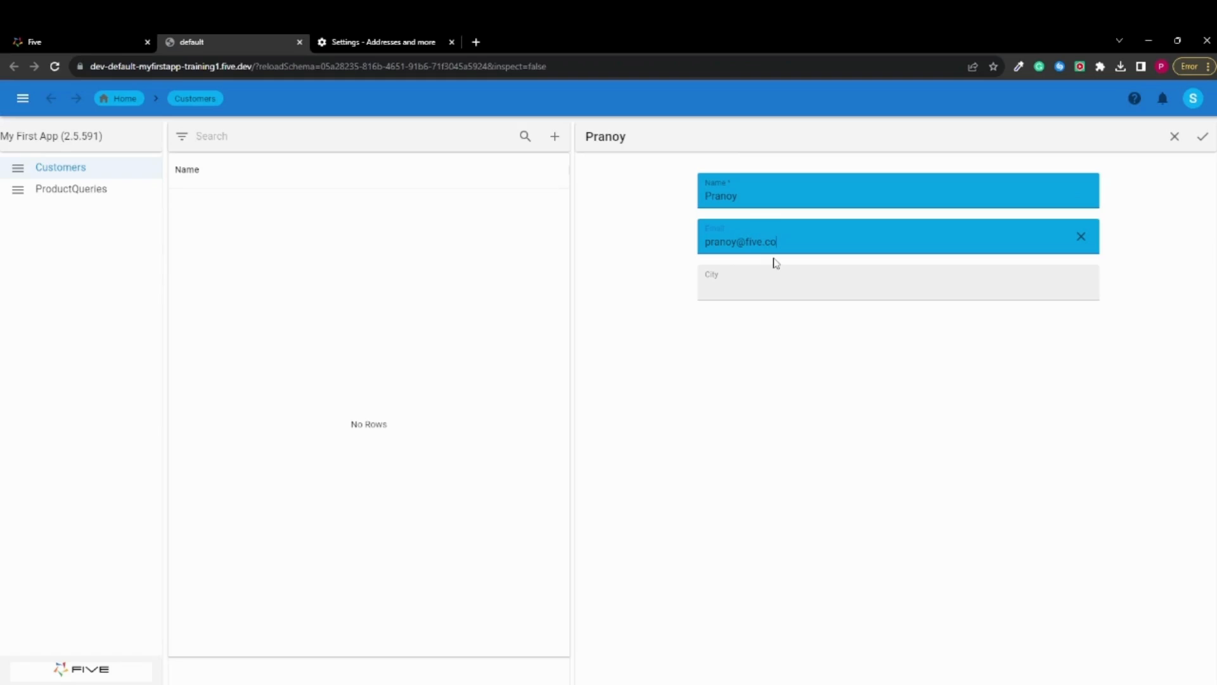
left_click(774, 288)
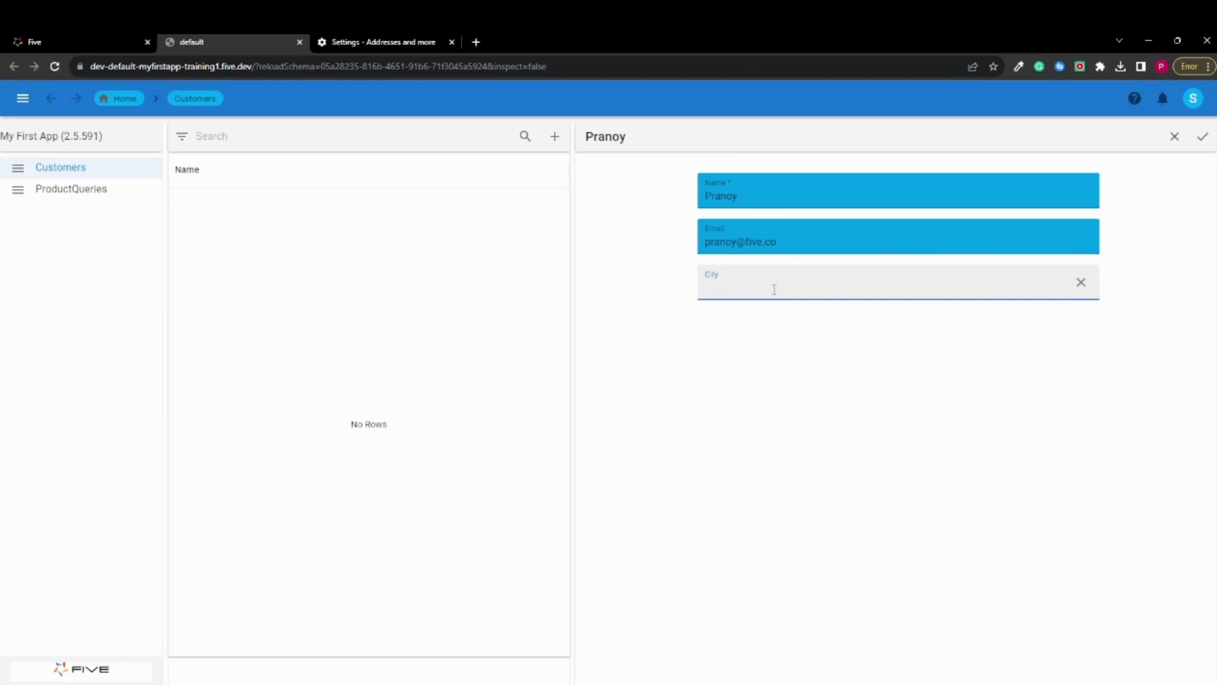
type("Brisbane")
left_click(888, 339)
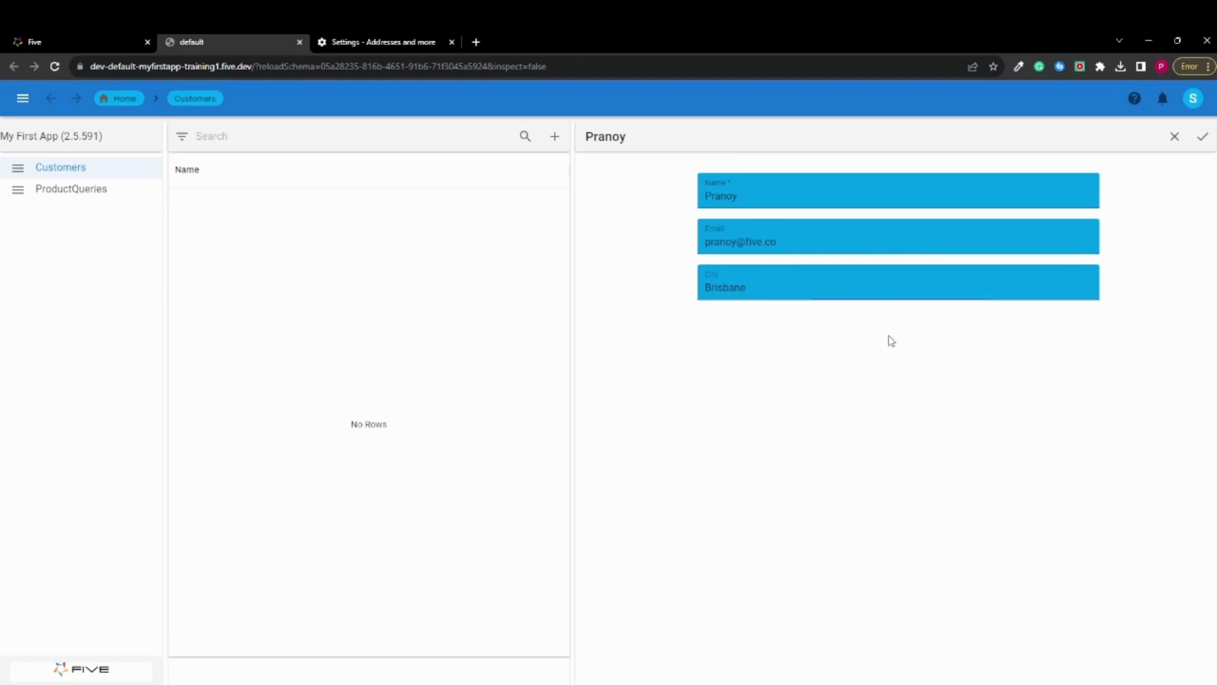
left_click(1202, 139)
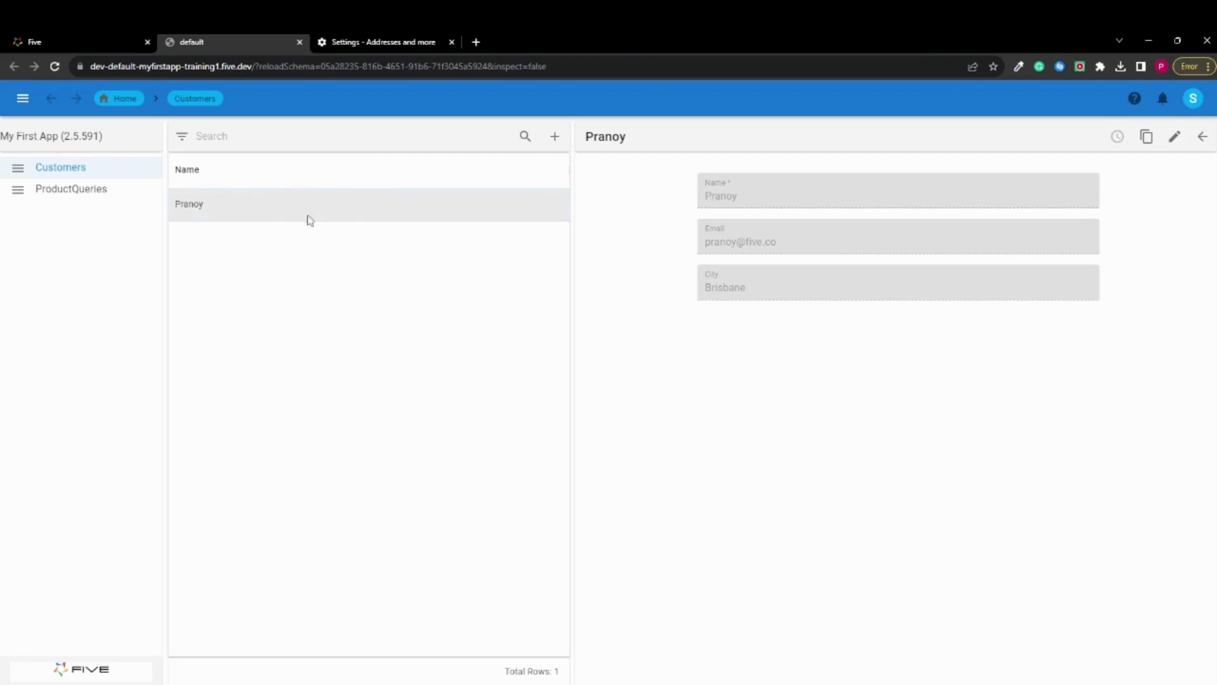
Add and save a second Customers record with the customer's name and e-mail, and Brisbane as City
left_click(558, 138)
left_click(779, 193)
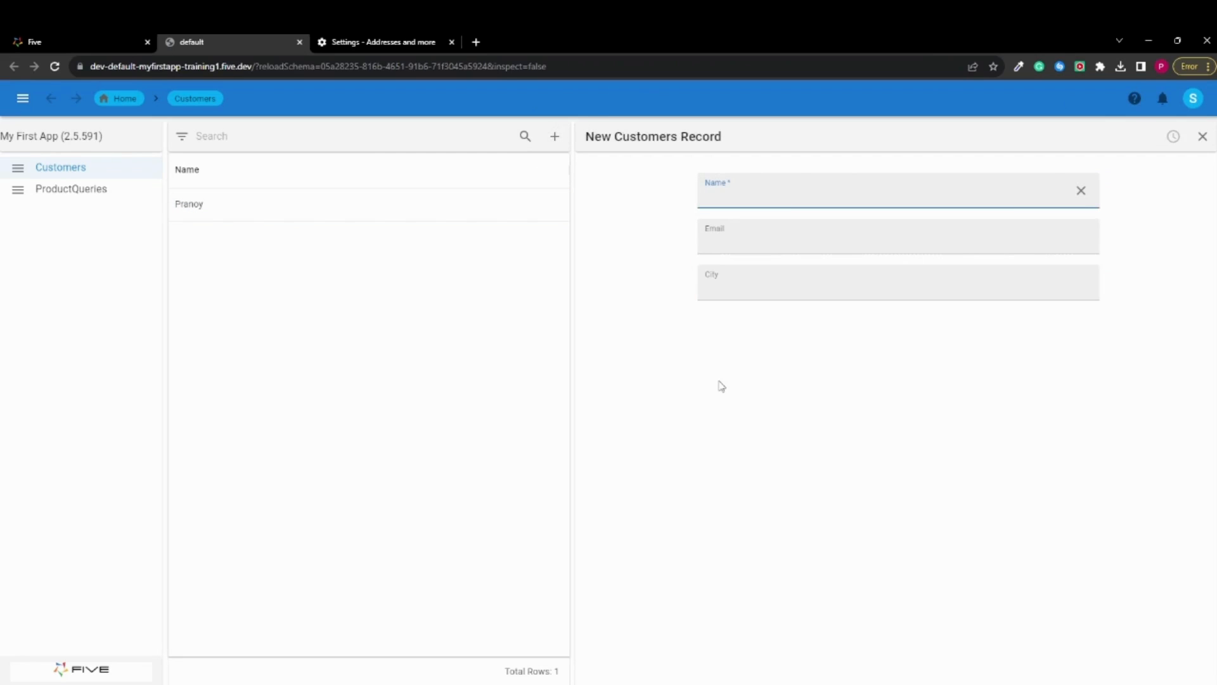
type("Jp")
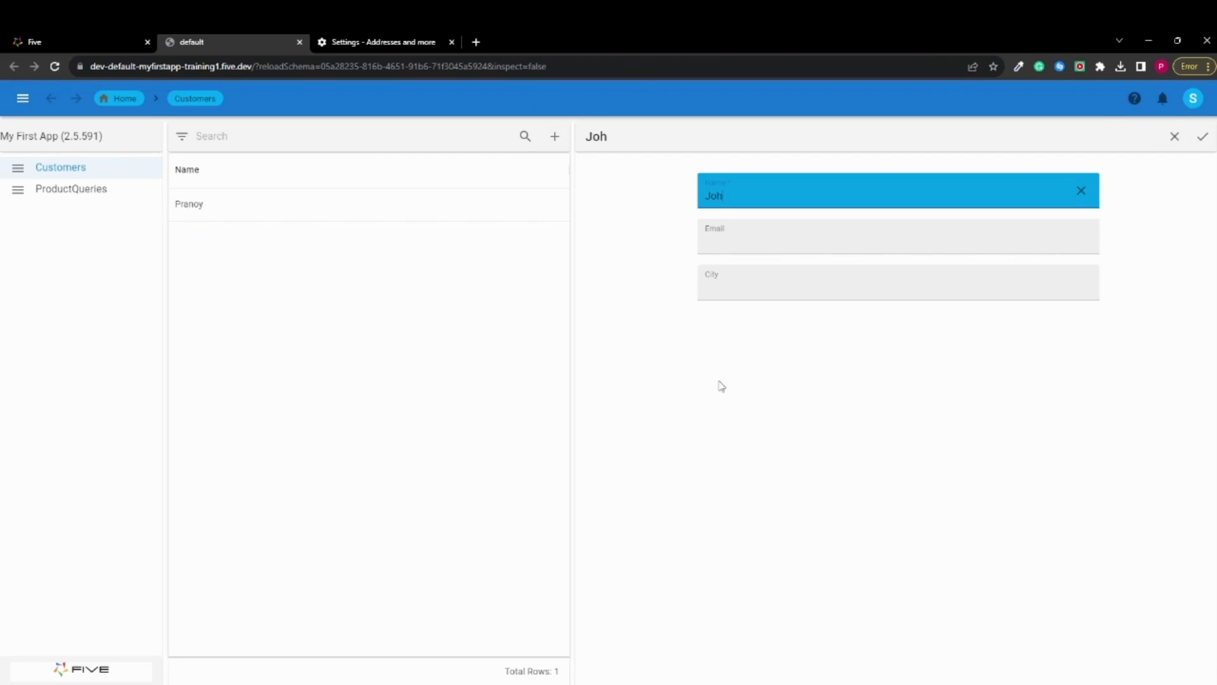
type("hn Doe")
left_click(765, 245)
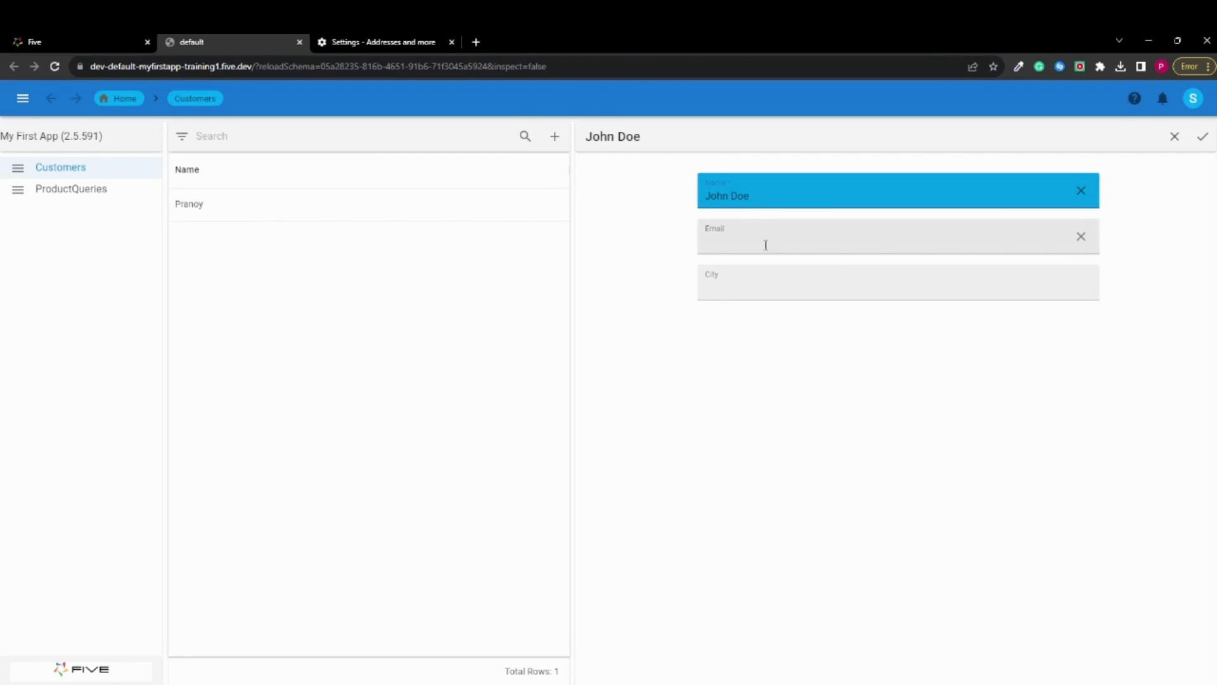
type("john@email.com")
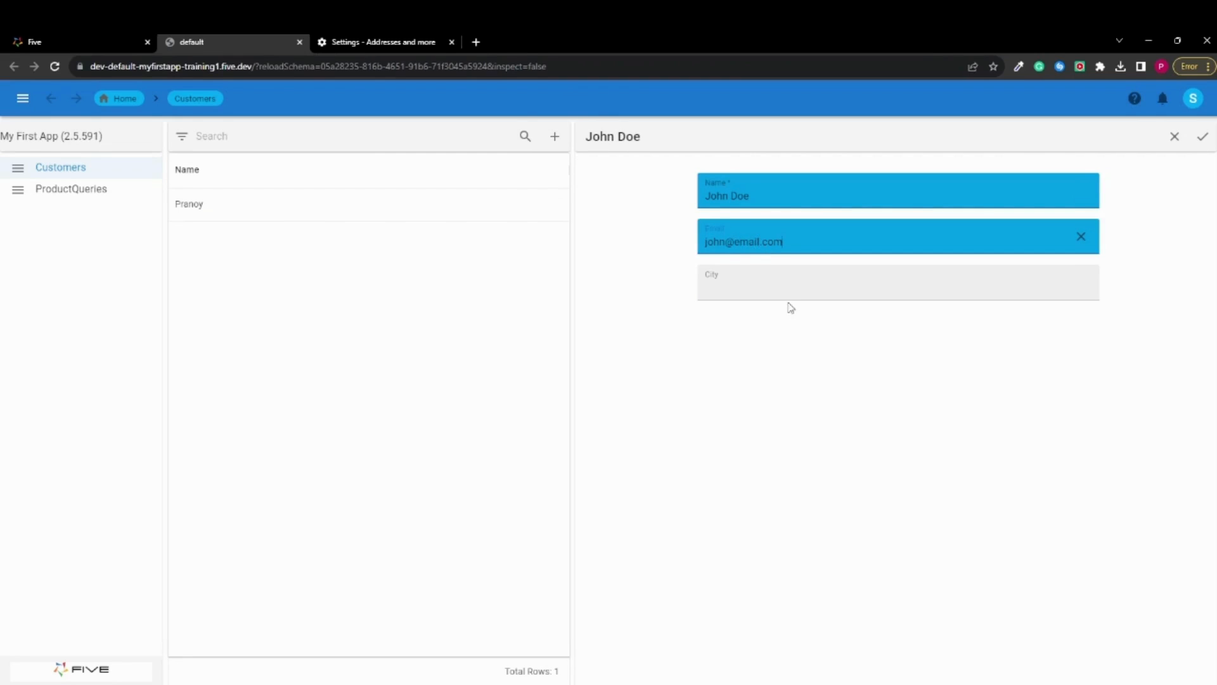
key("Tab")
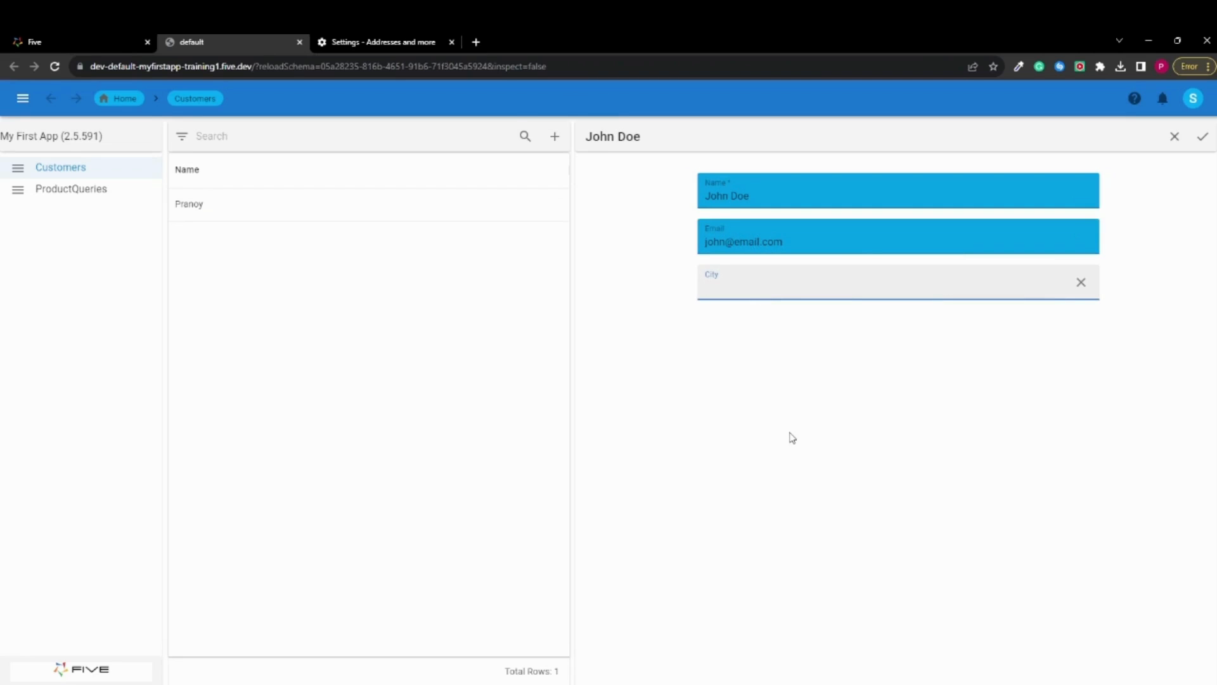
type("Brisbane")
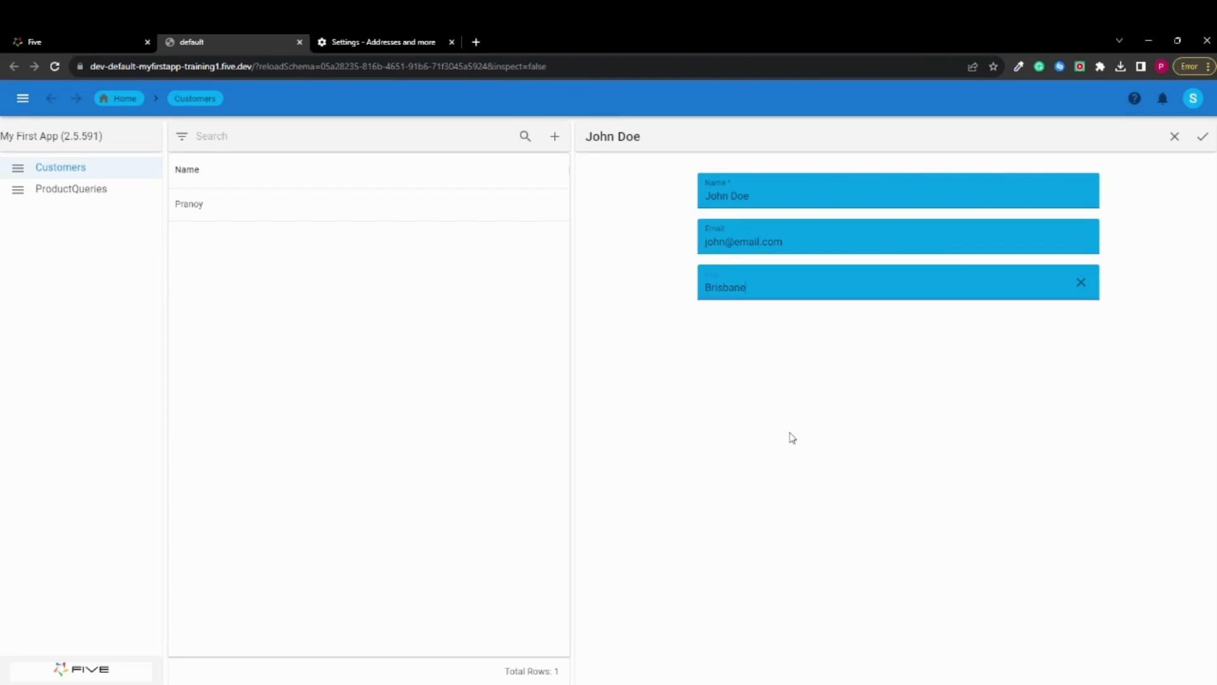
left_click(790, 433)
left_click(1203, 136)
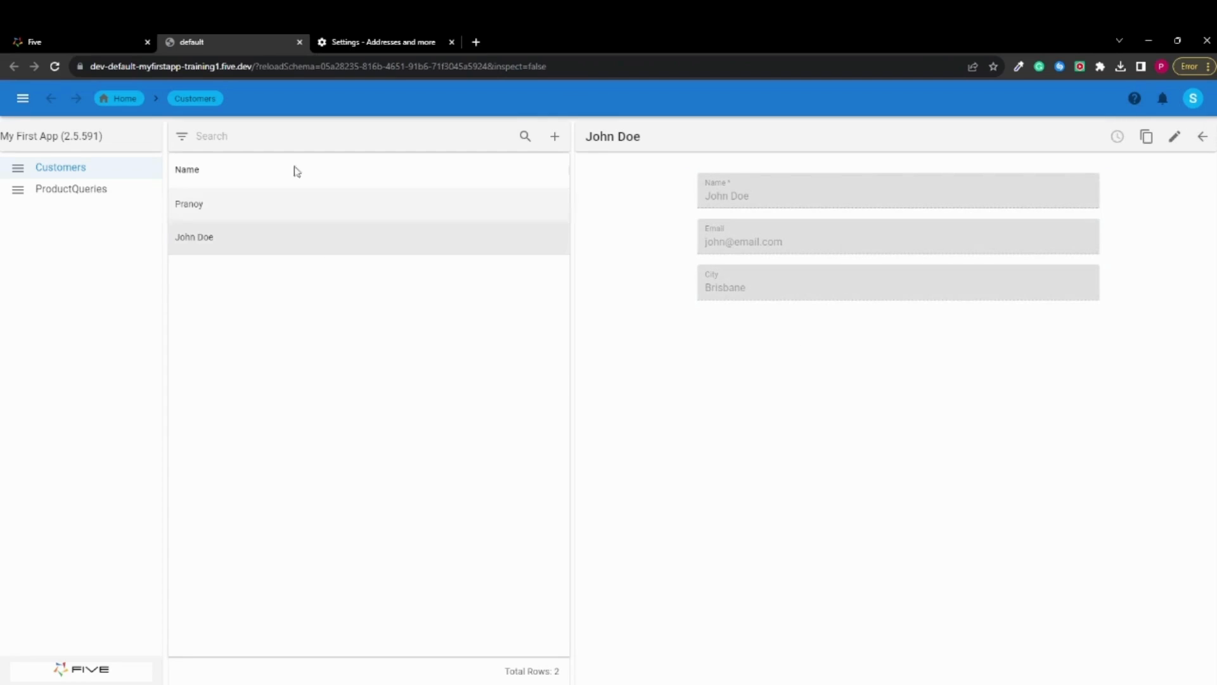
Review both saved customer records and view the ProductQueries list
left_click(254, 214)
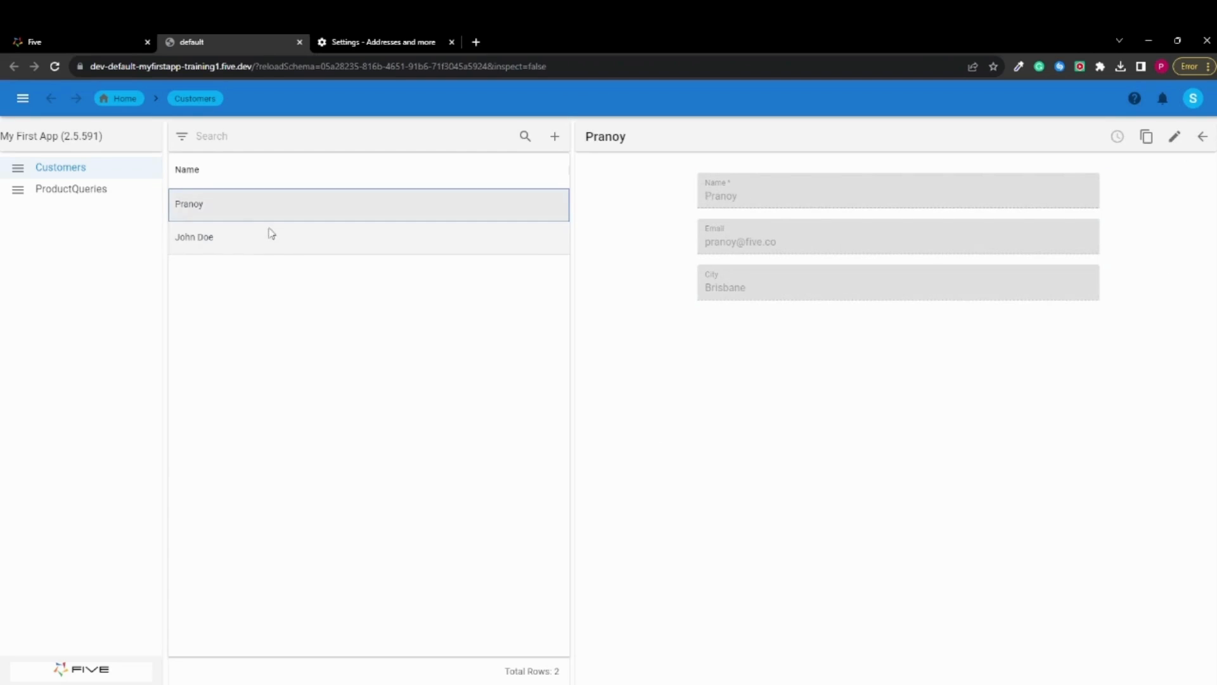
left_click(215, 244)
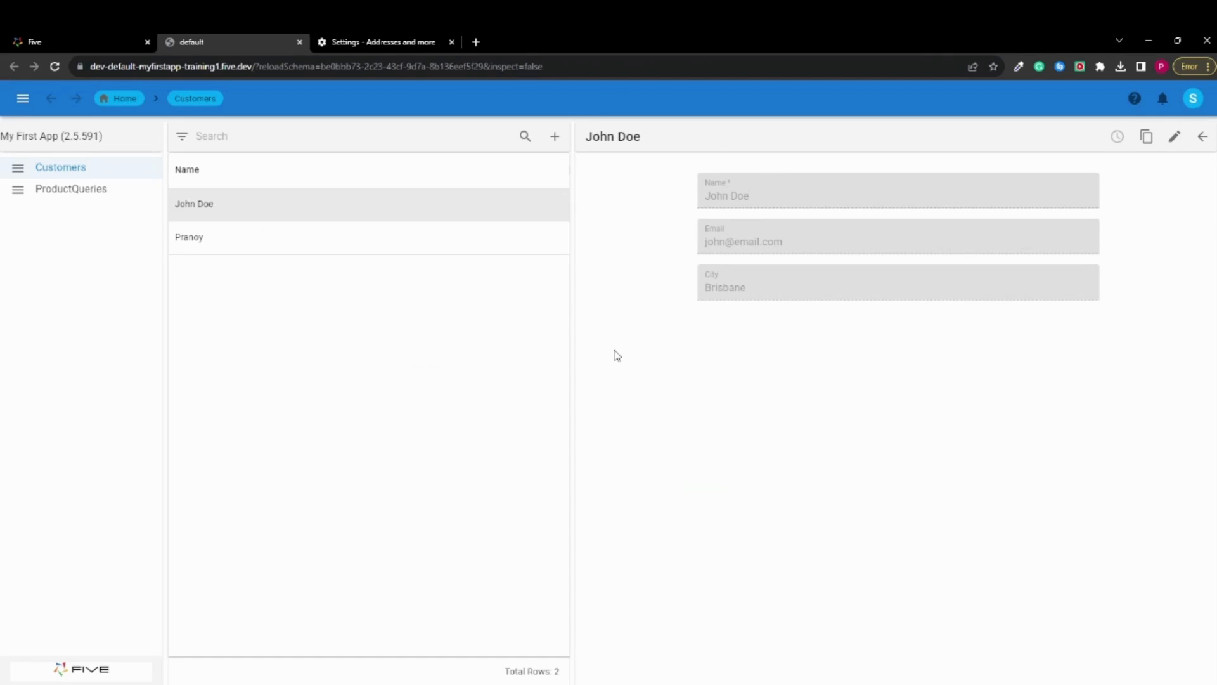
left_click(103, 191)
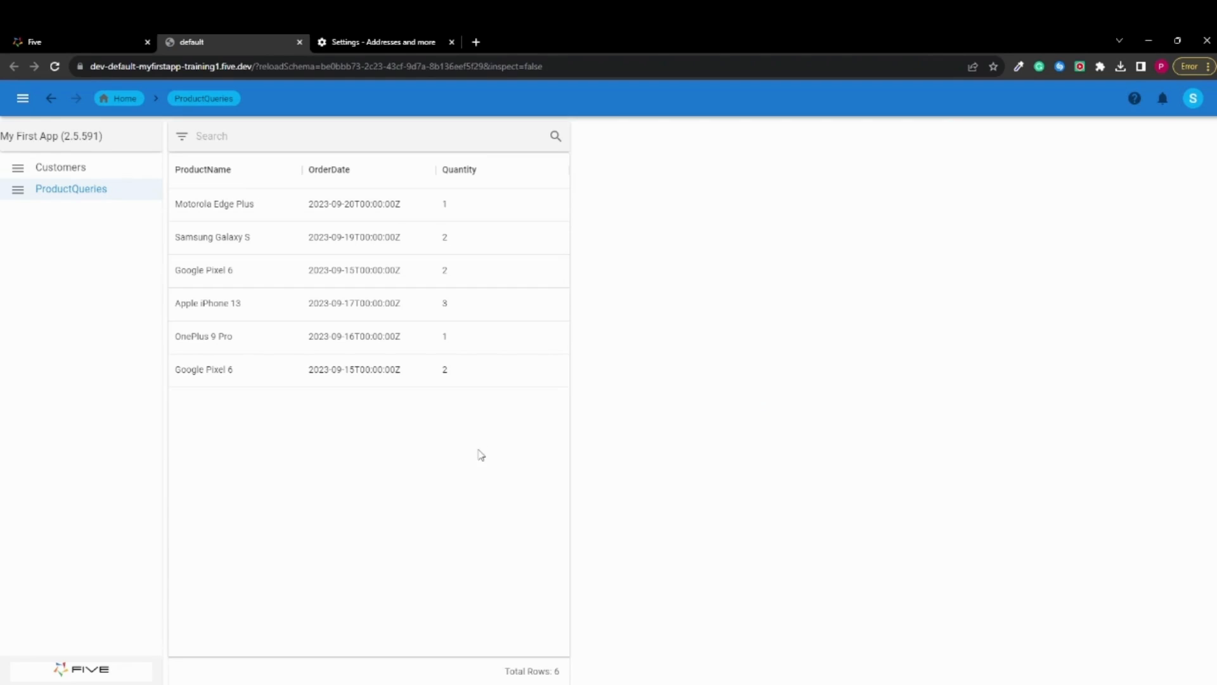
Return to the Five development environment and start a Chart Wizard chart titled "Product Chart" with ProductQuery as the data source
left_click(81, 39)
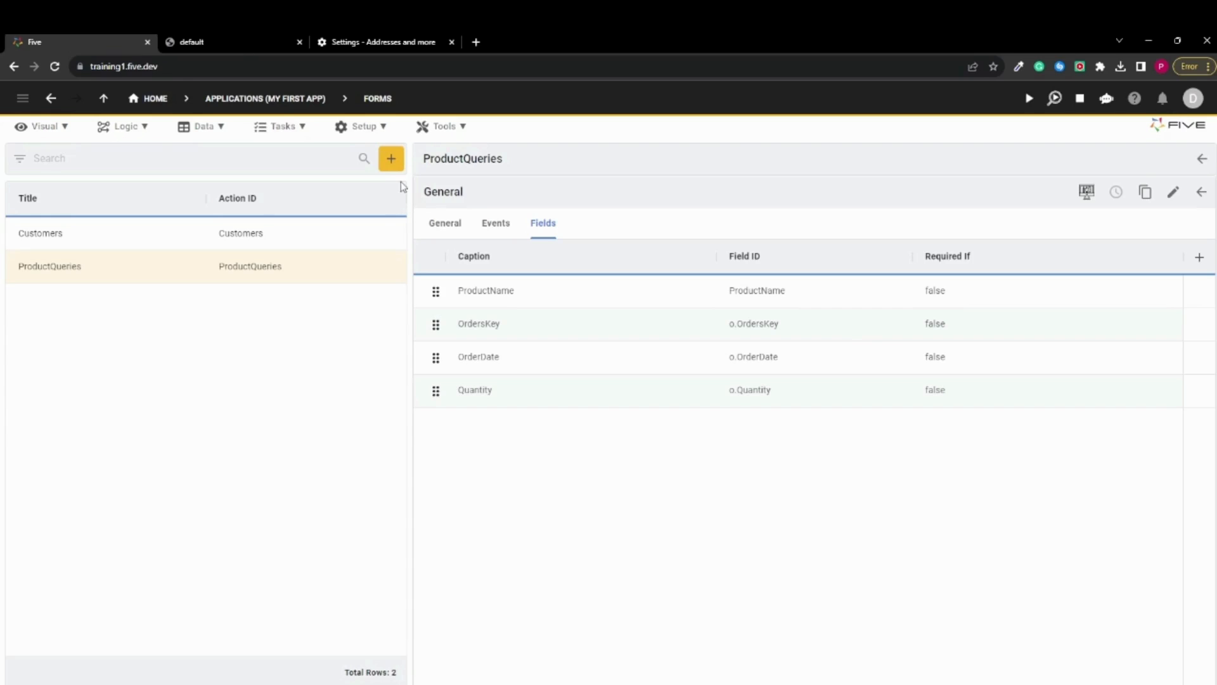
left_click(55, 135)
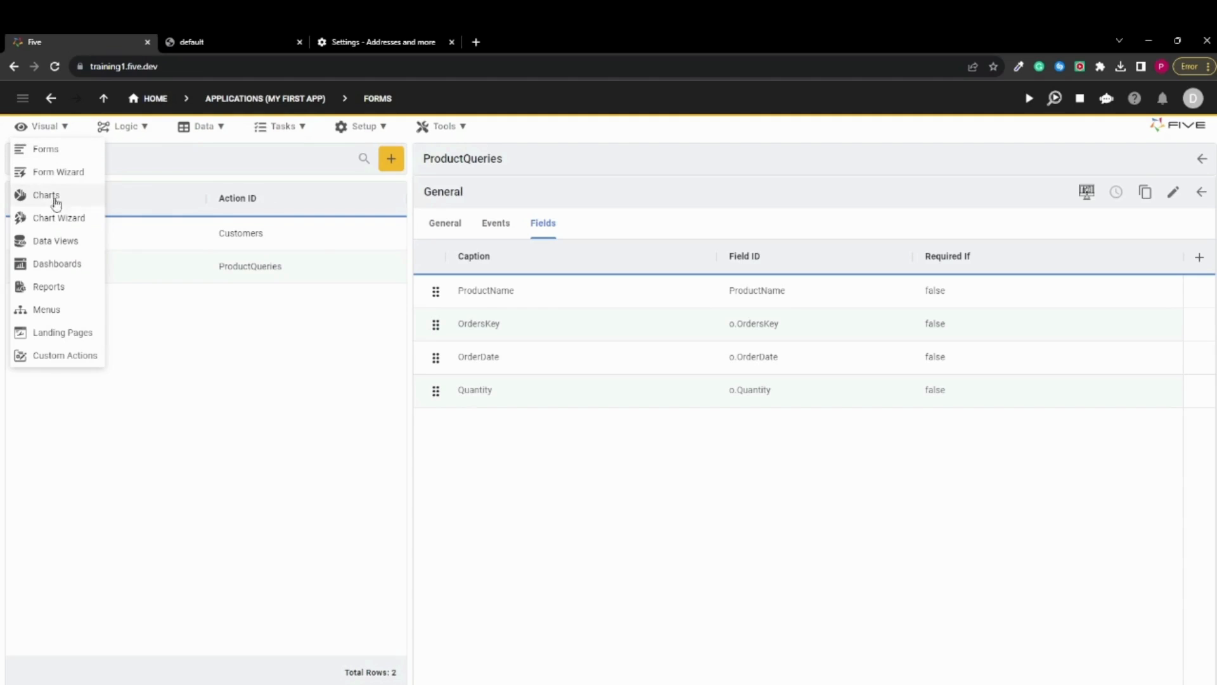
left_click(61, 222)
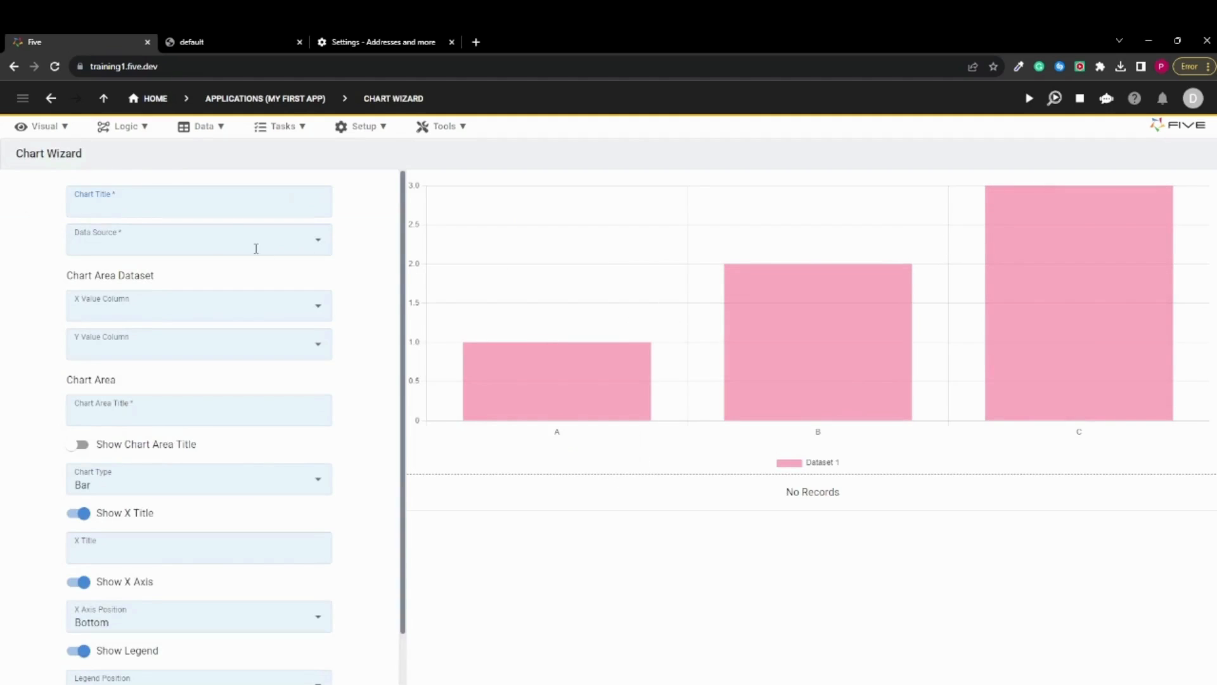
type("Product Chart")
left_click(227, 237)
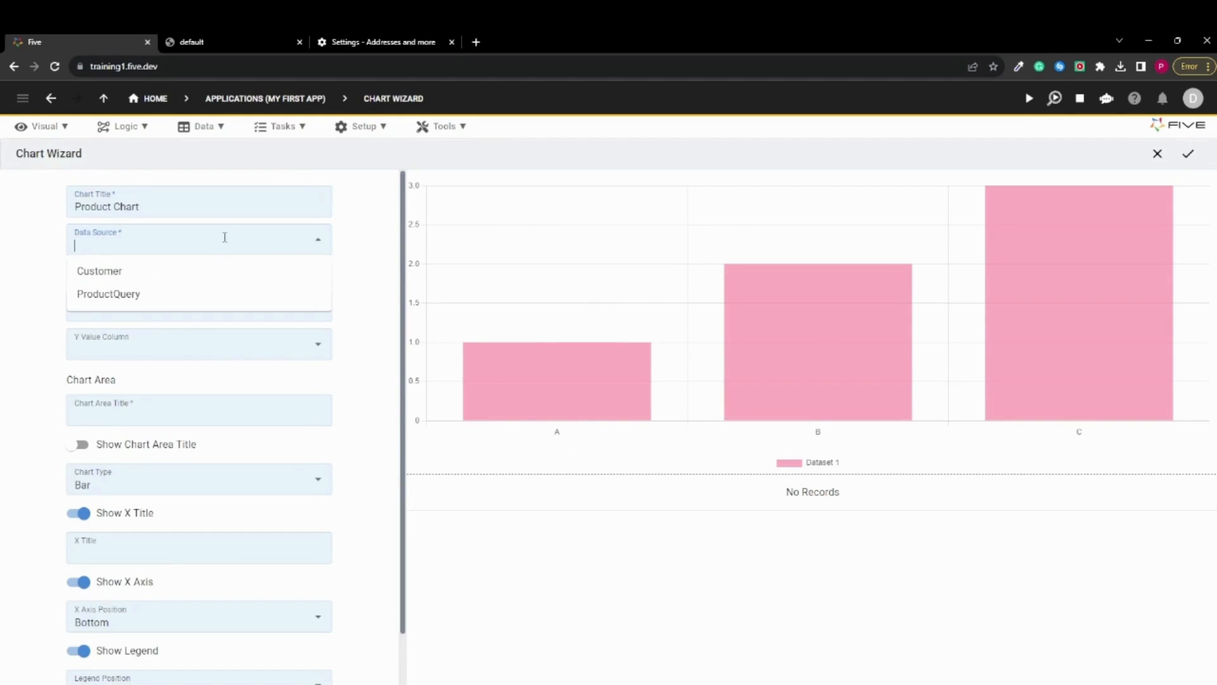
left_click(169, 297)
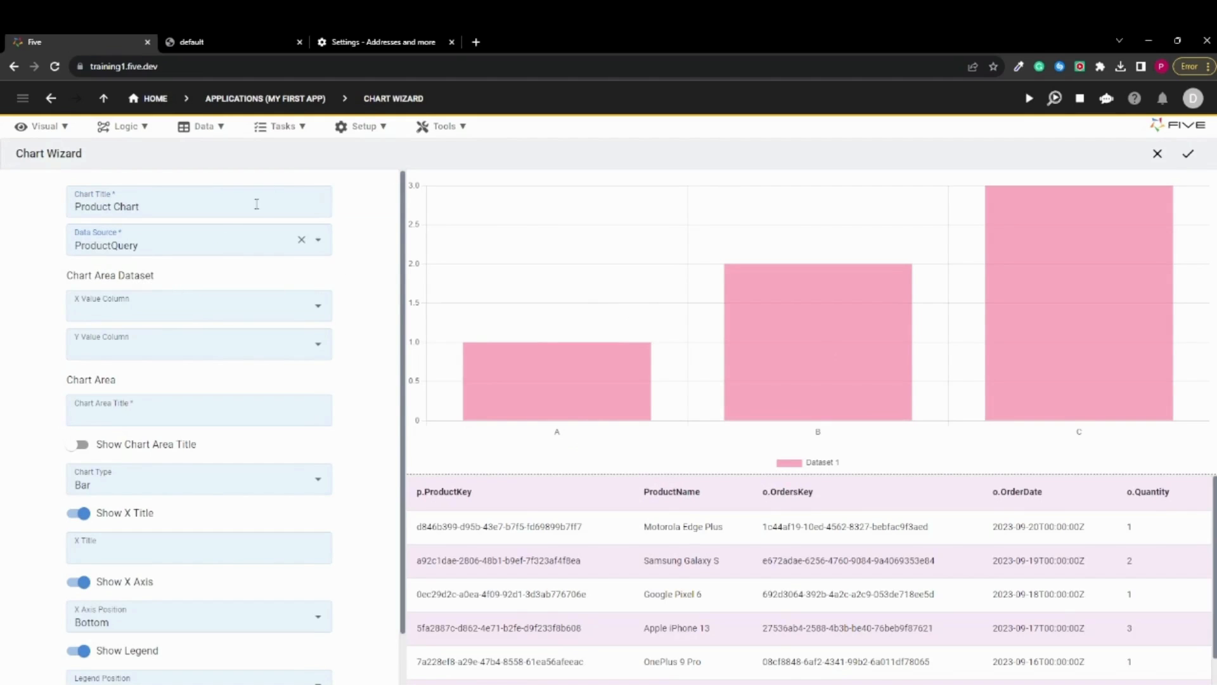
Set the chart's X value column to ProductName and its Y value column to o.Quantity
scroll(626, 577, "down", 1)
scroll(615, 569, "up", 1)
left_click(144, 308)
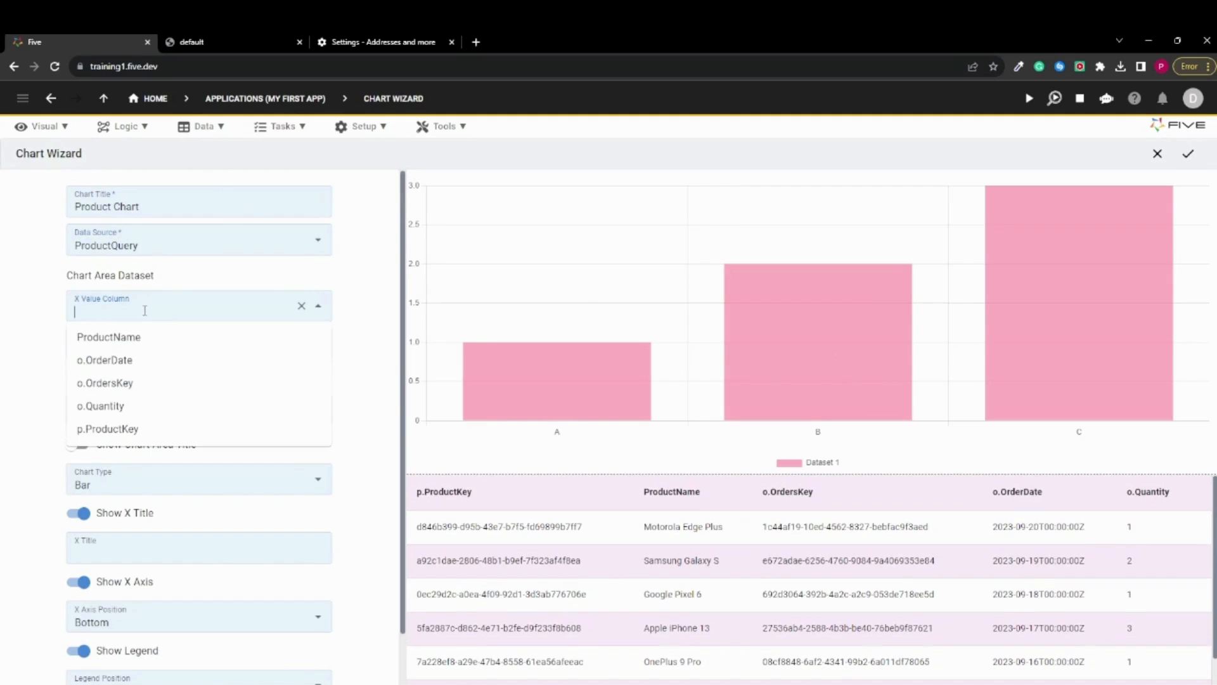
left_click(133, 342)
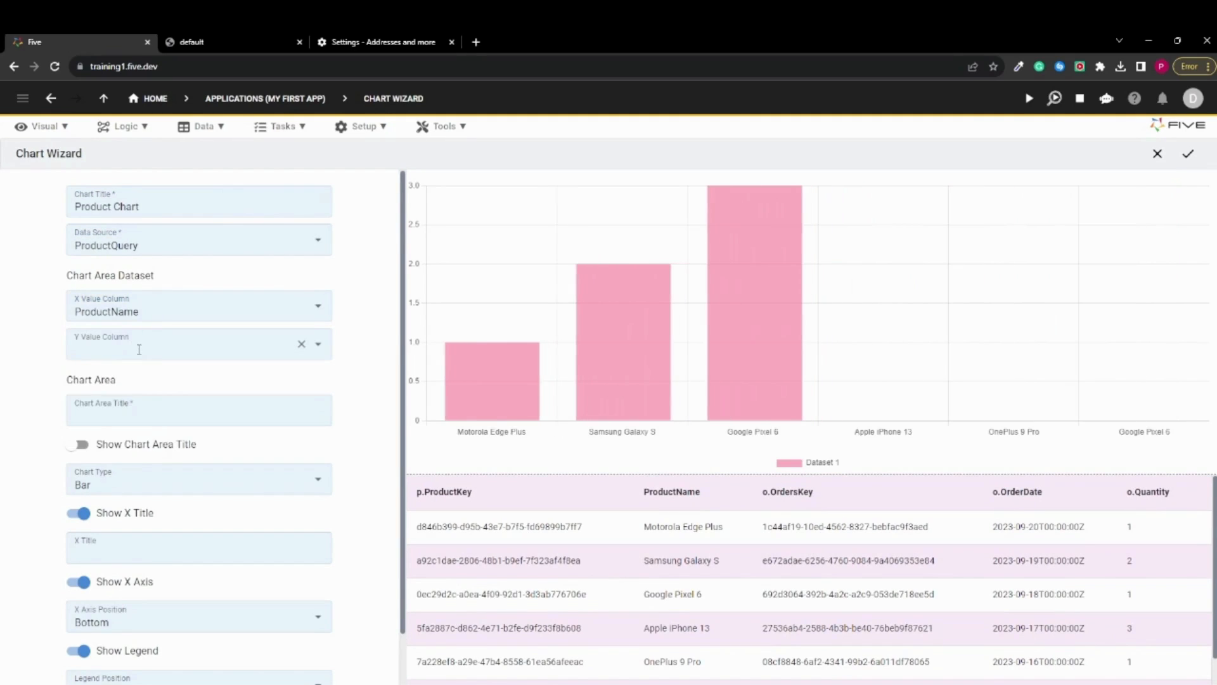
left_click(137, 347)
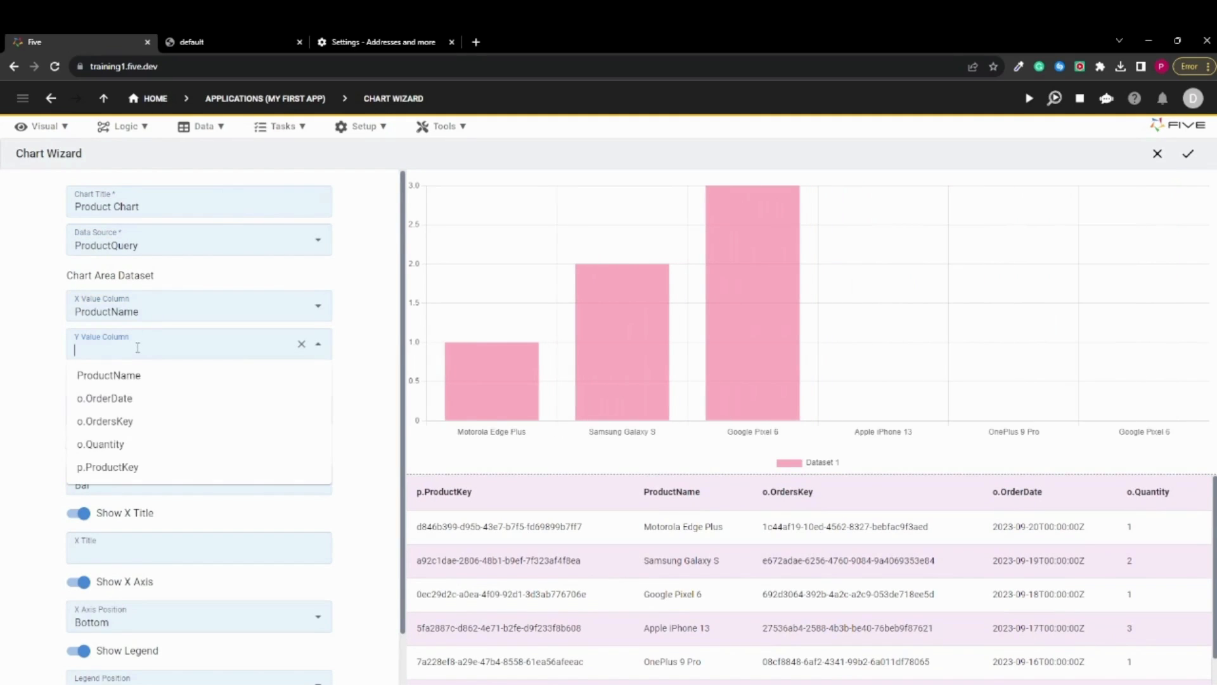
left_click(124, 449)
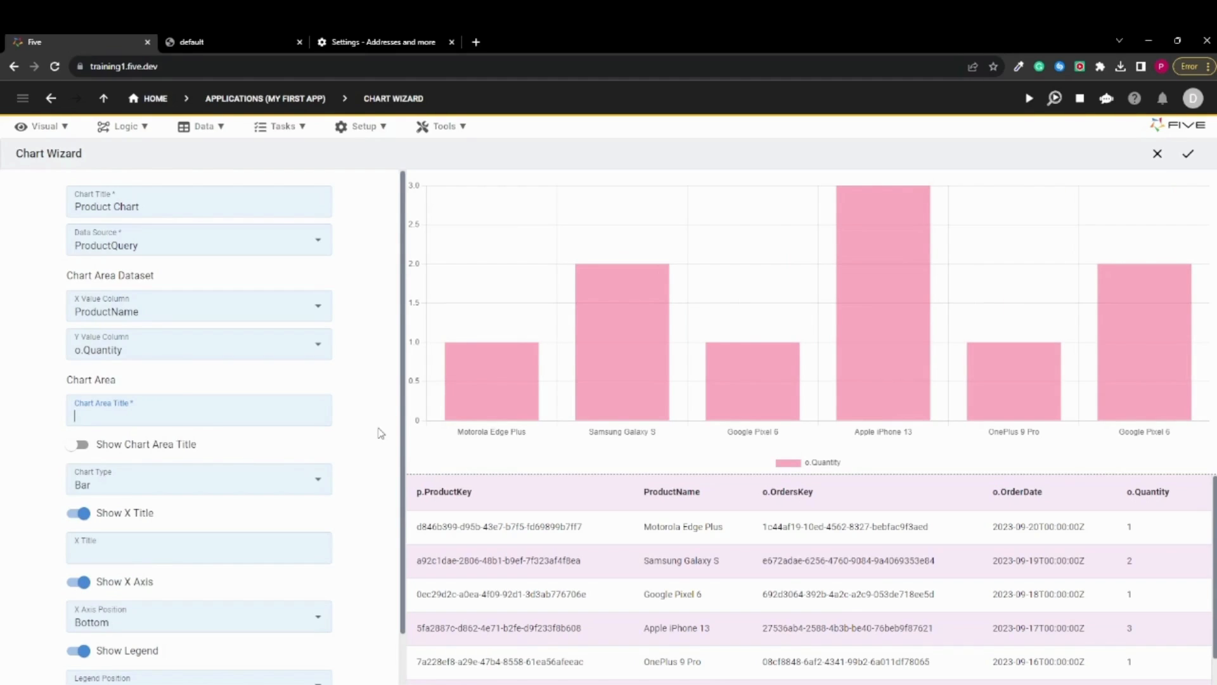
Set the chart area title to "Products" and turn on Show Chart Area Title
type("Products")
left_click(80, 445)
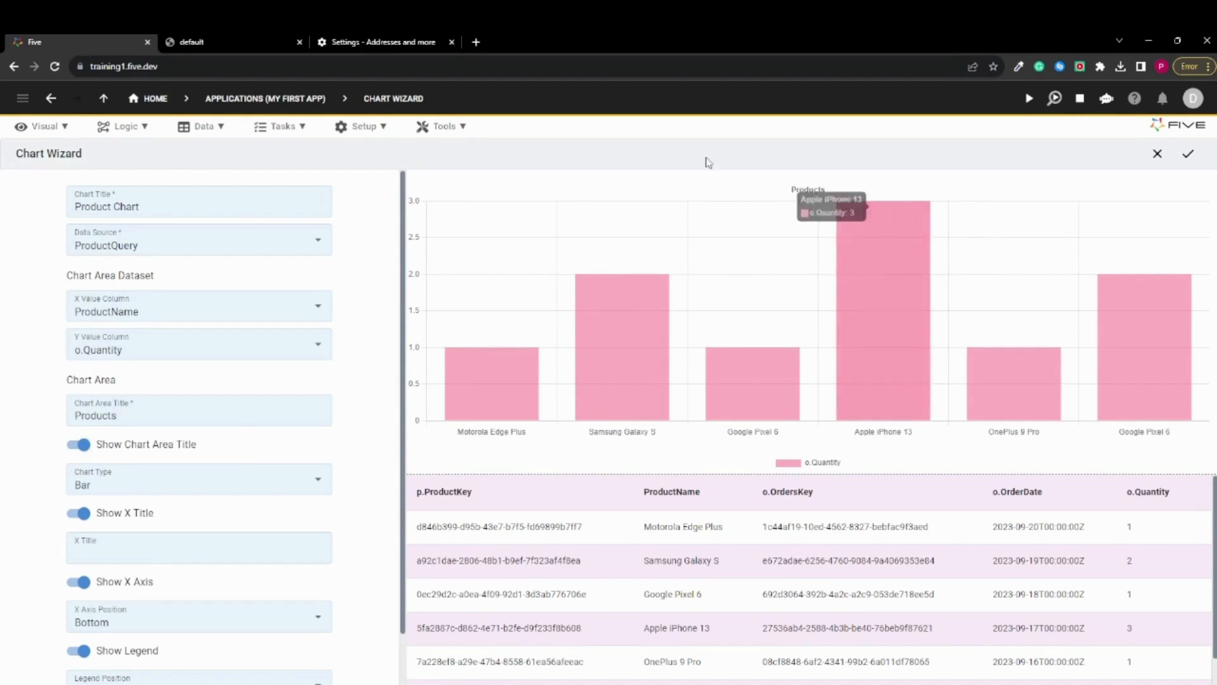
Look through the chart type options but keep Bar, accept the color picker's default color, and save the chart
scroll(205, 507, "down", 1)
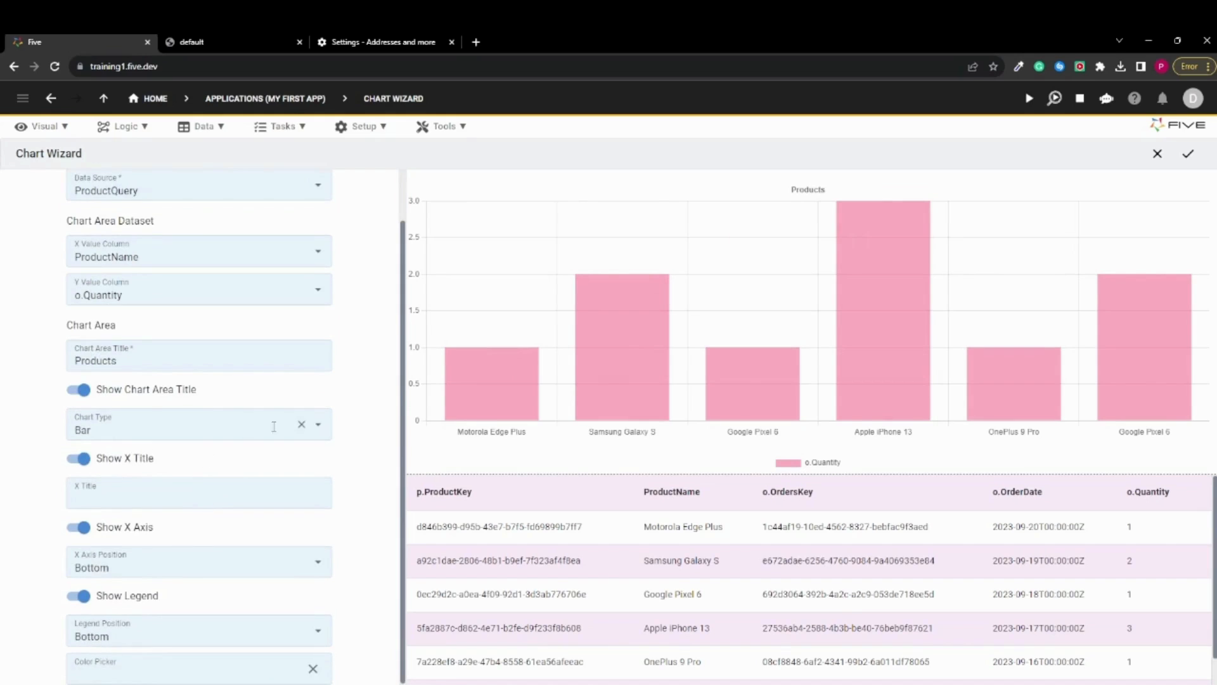
left_click(317, 424)
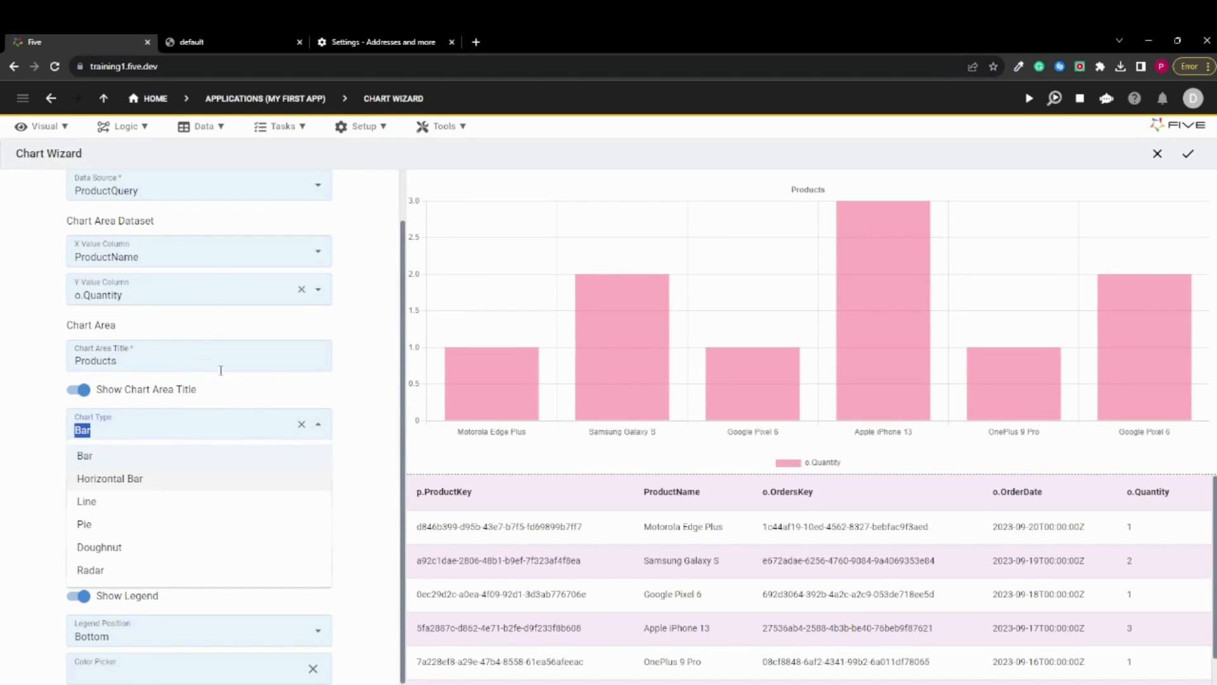
left_click(381, 410)
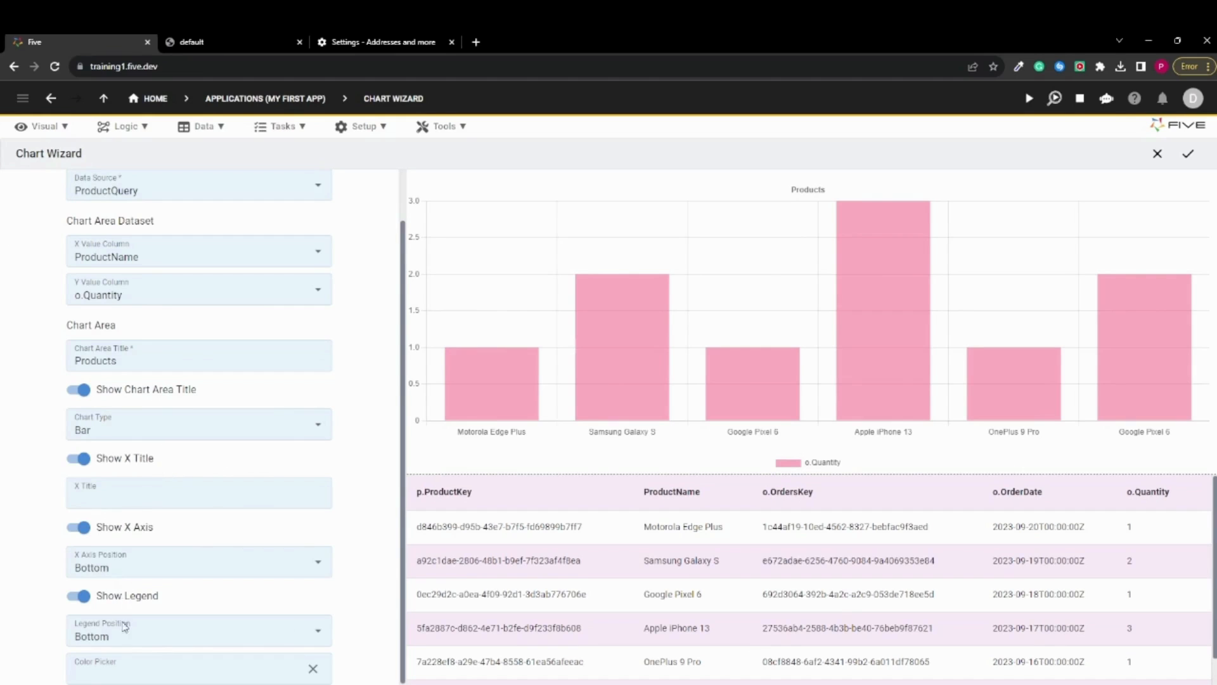
left_click(121, 662)
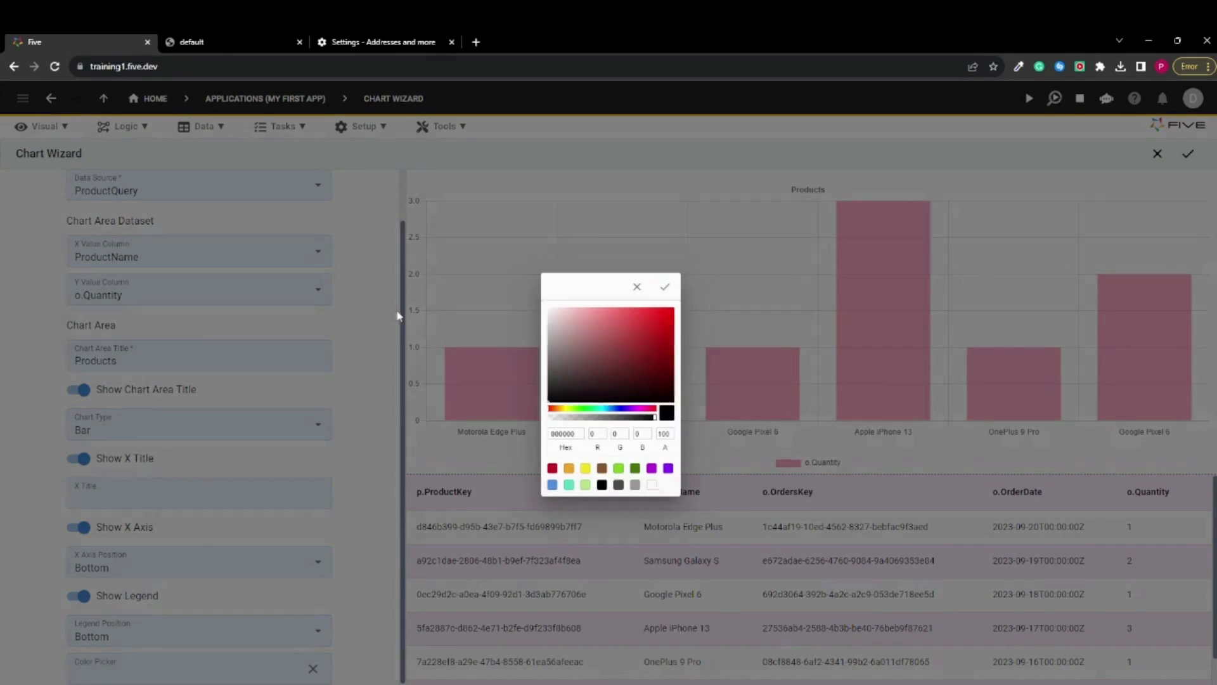
left_click(670, 296)
scroll(253, 330, "up", 2)
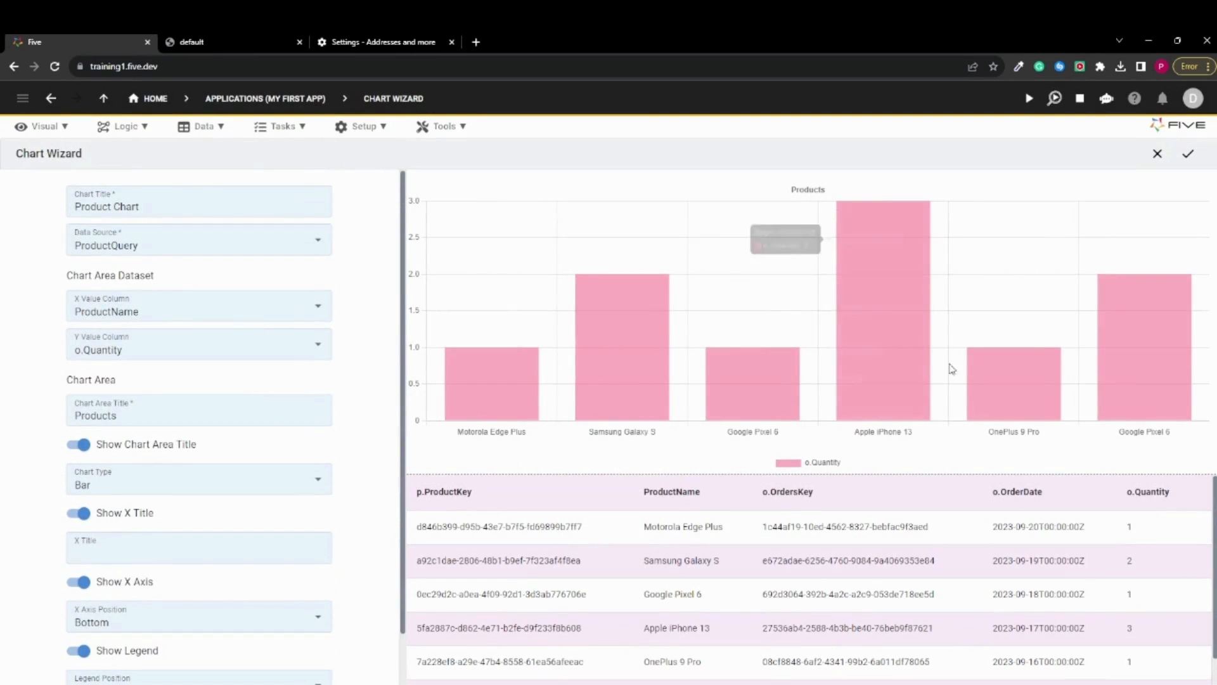
left_click(1195, 158)
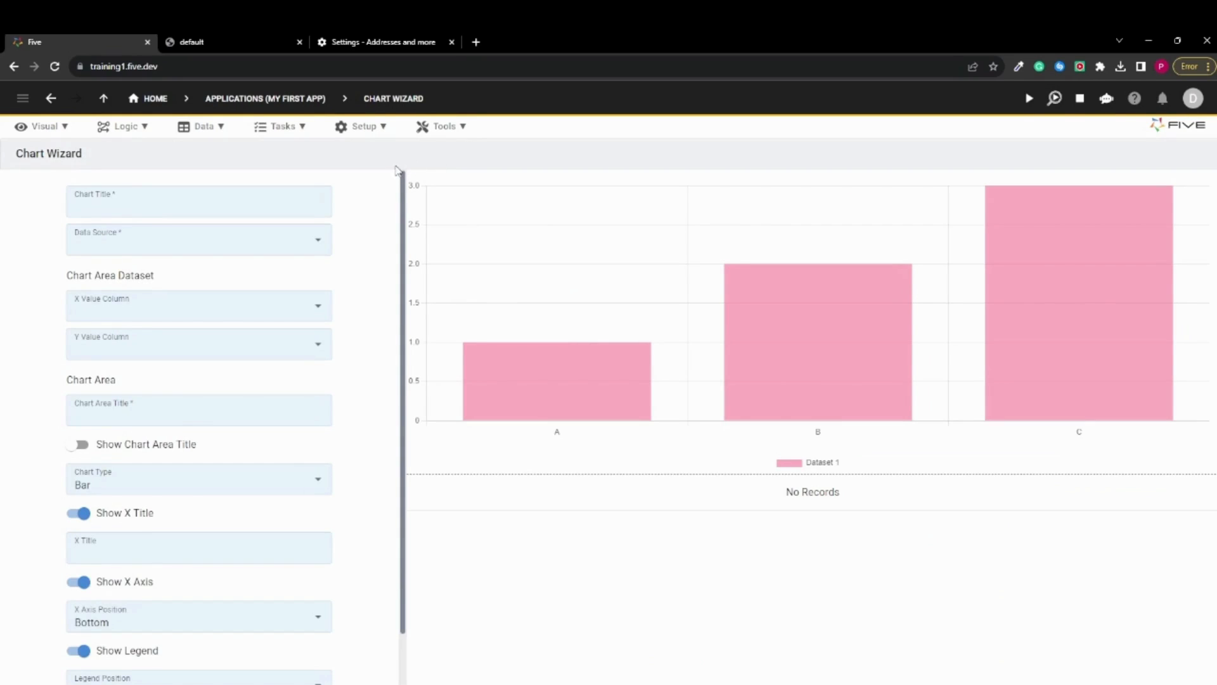
Create a new Reports record titled "Product Report"
left_click(43, 133)
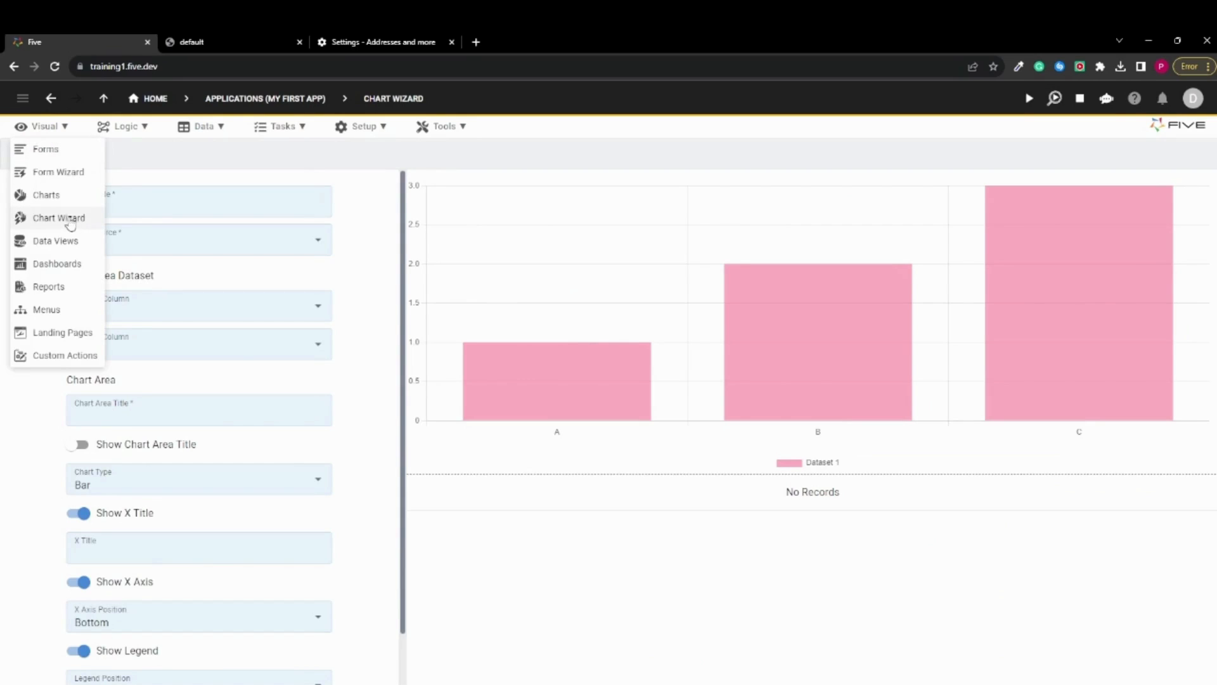
left_click(55, 289)
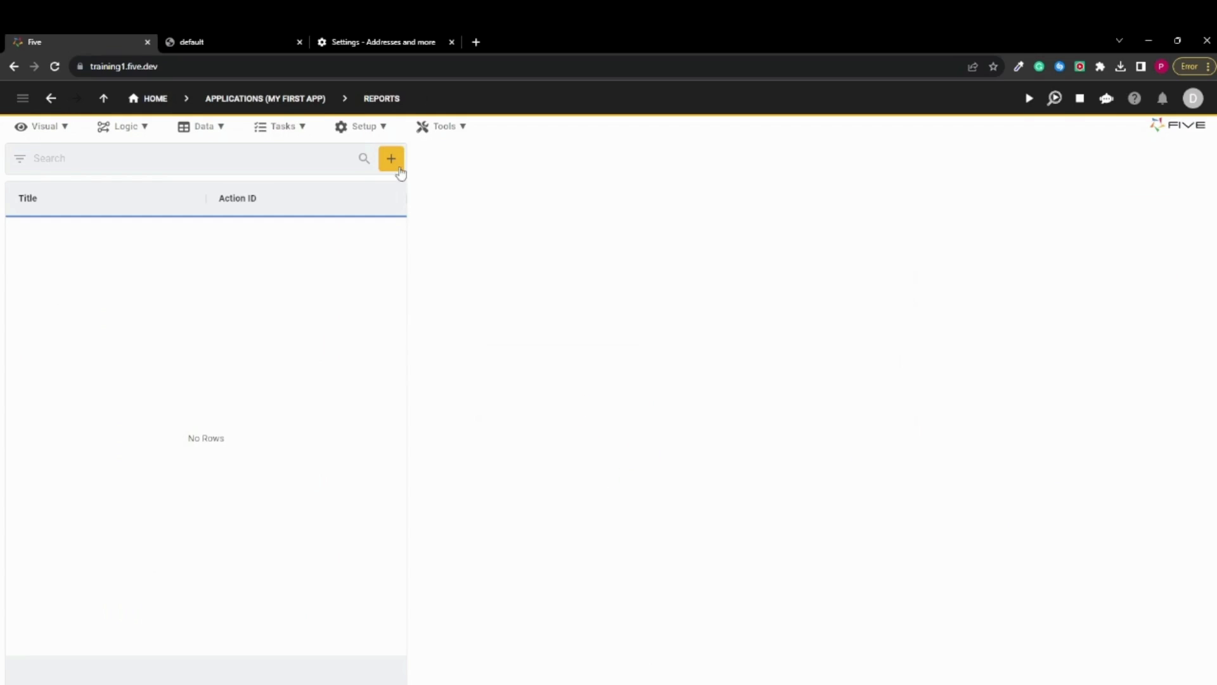
left_click(393, 166)
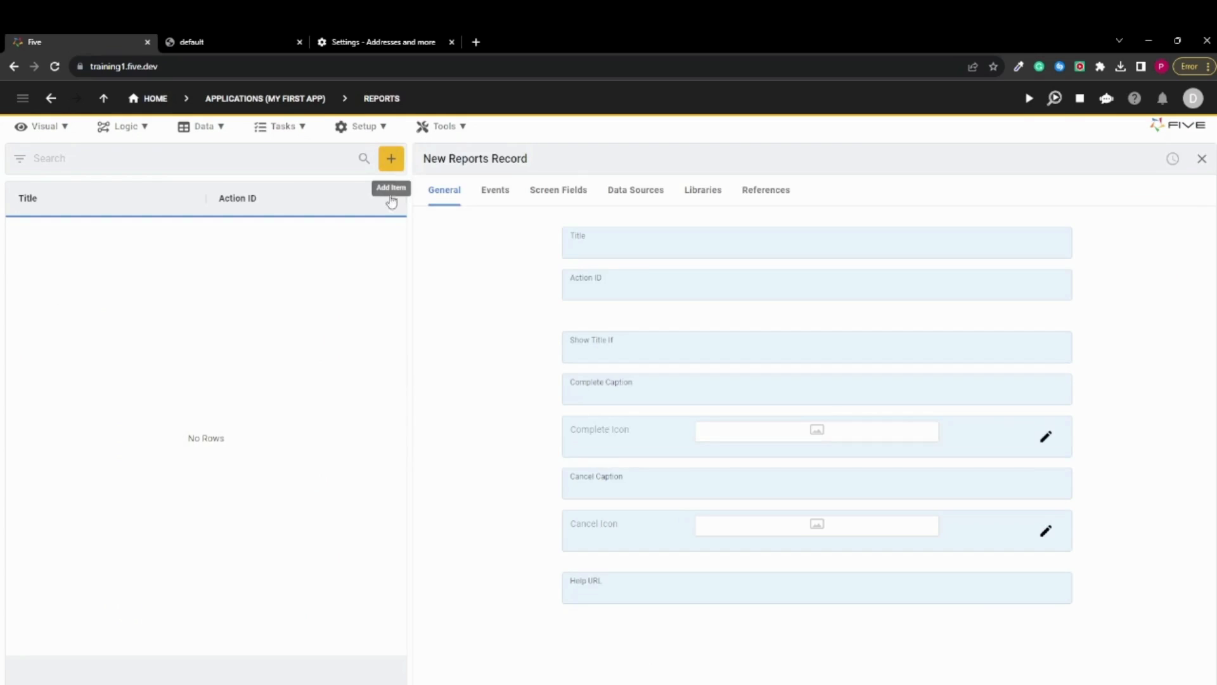
left_click(600, 252)
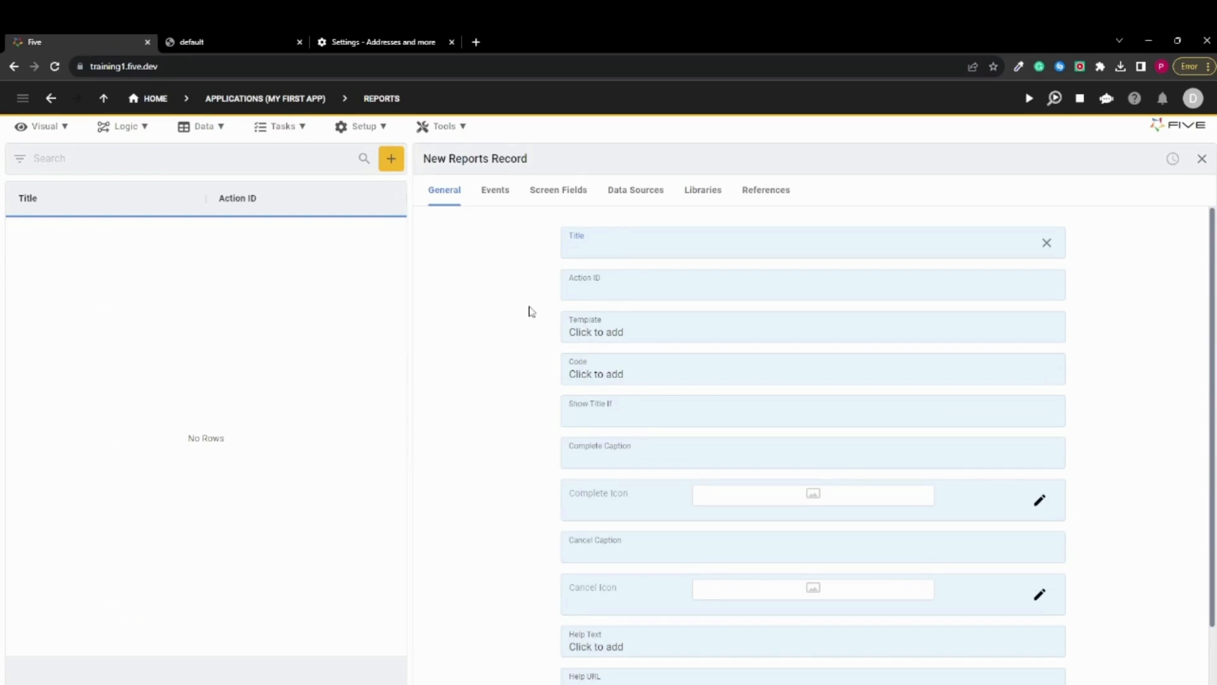
type("Product Report")
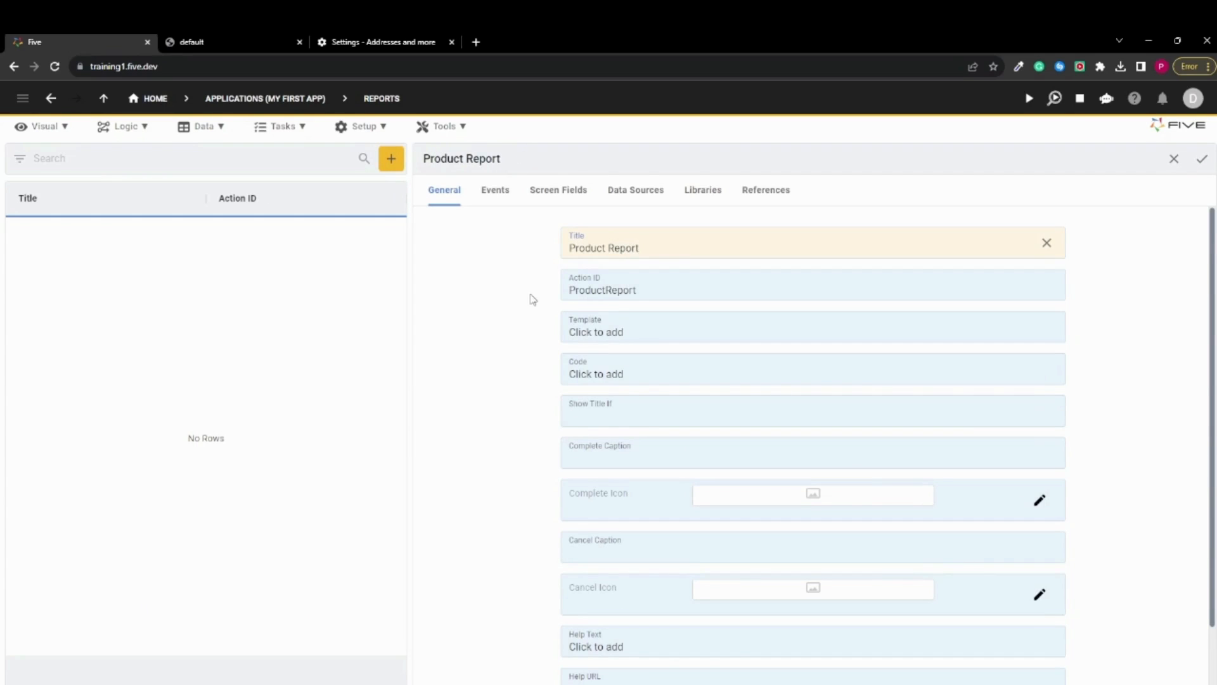
left_click(529, 294)
Add ProductQuery (Query) as the report's data source and open the report's Template for editing
left_click(640, 197)
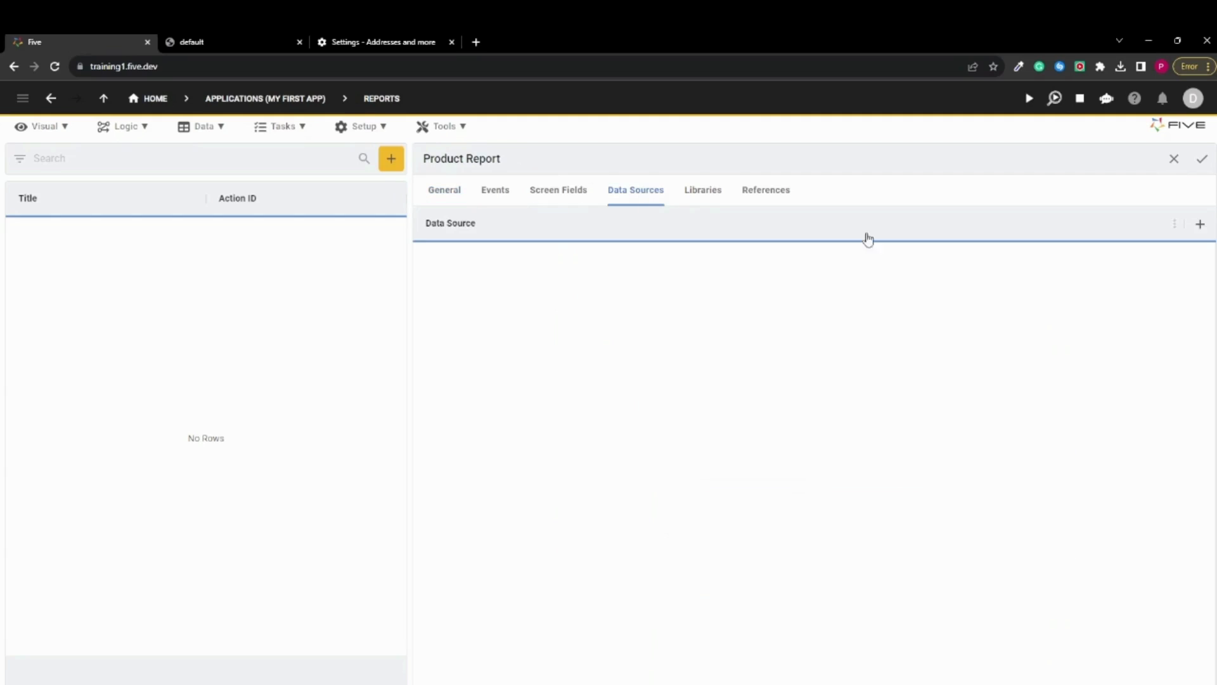
left_click(1200, 223)
left_click(800, 252)
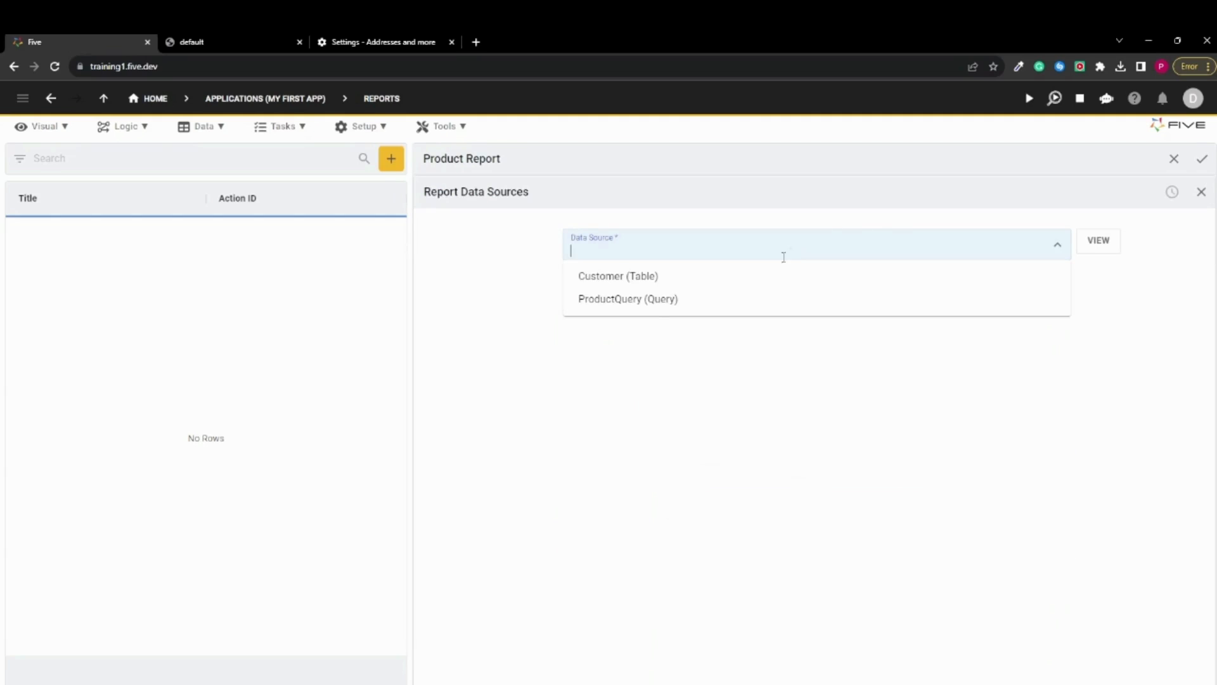
left_click(645, 304)
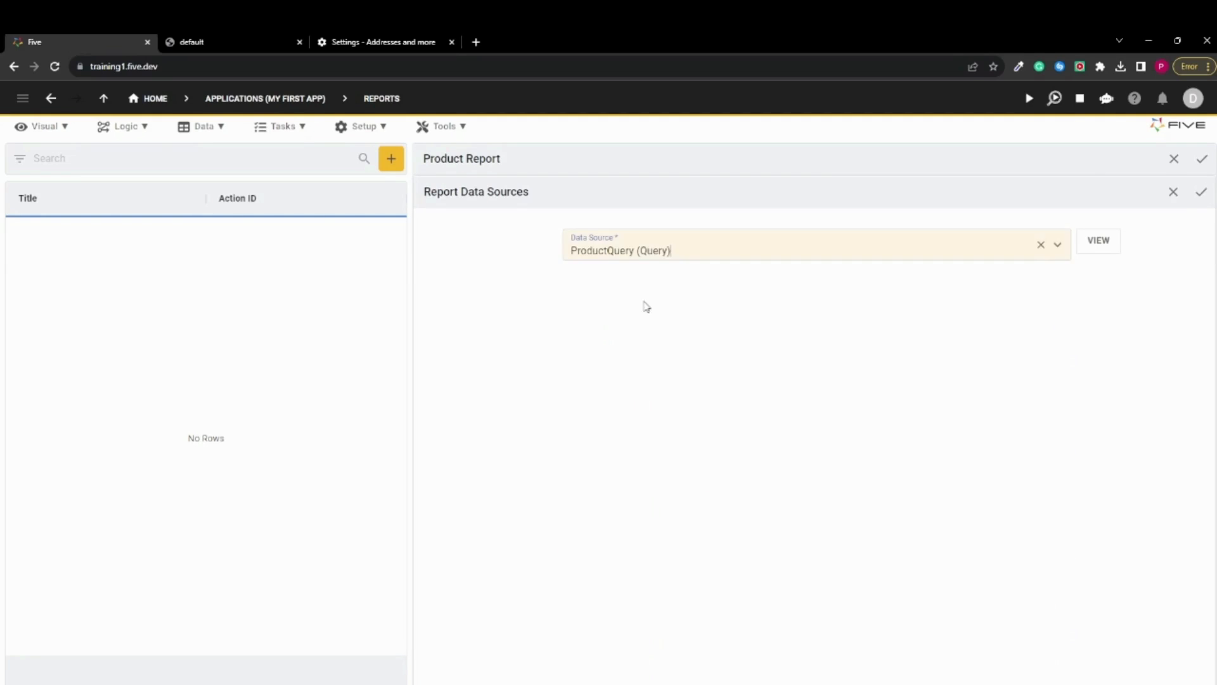
left_click(1201, 192)
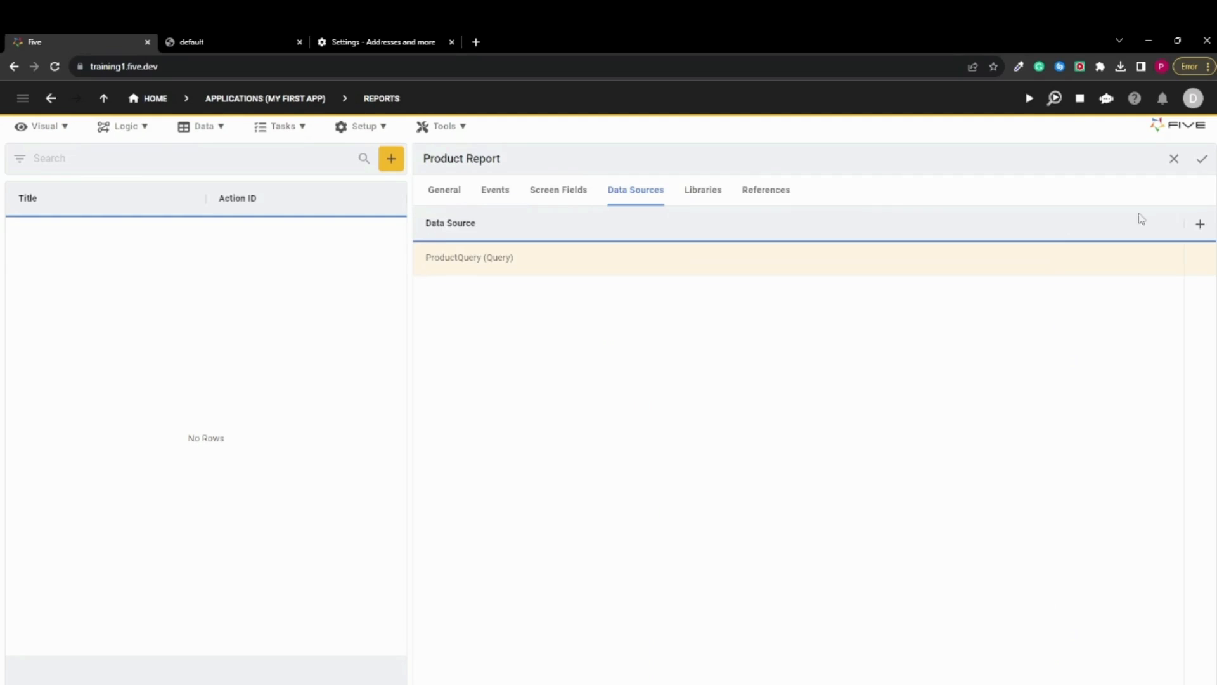
left_click(440, 200)
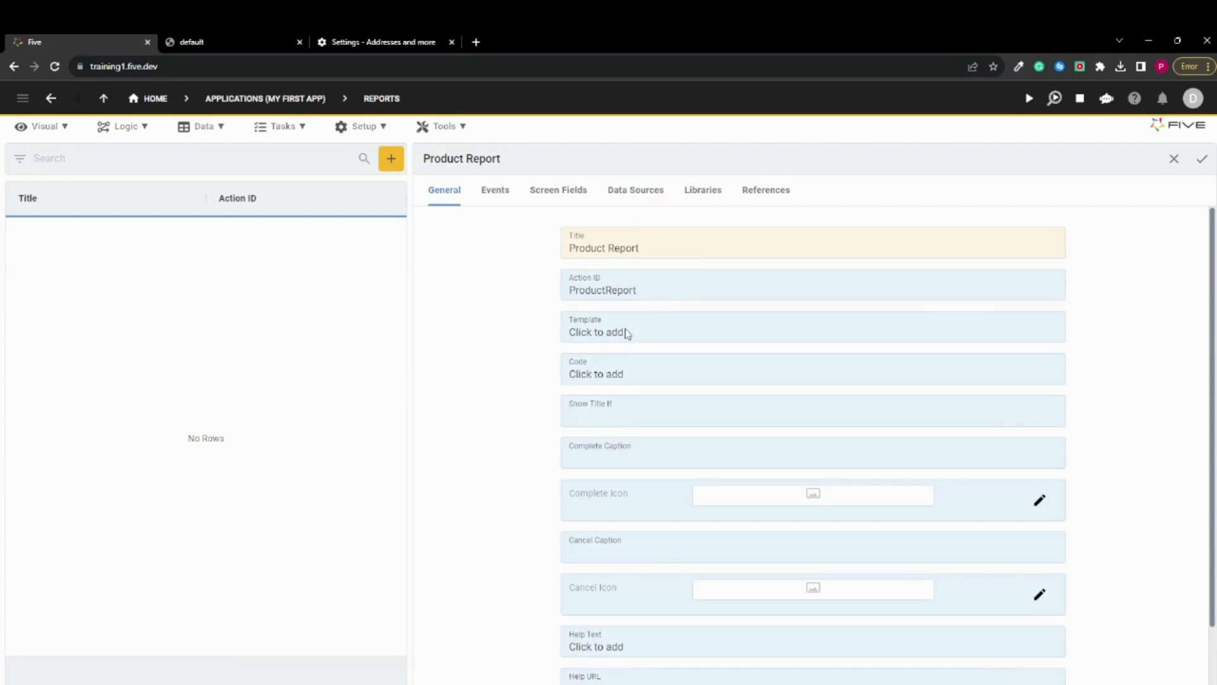
left_click(626, 330)
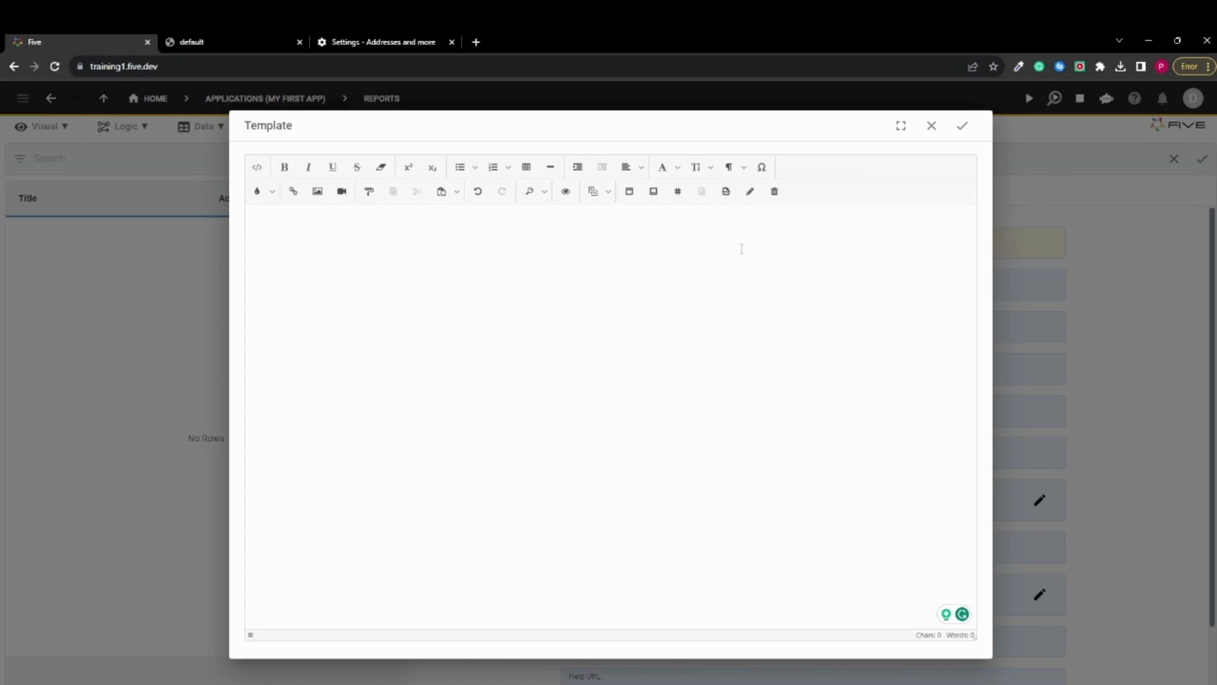
left_click(528, 169)
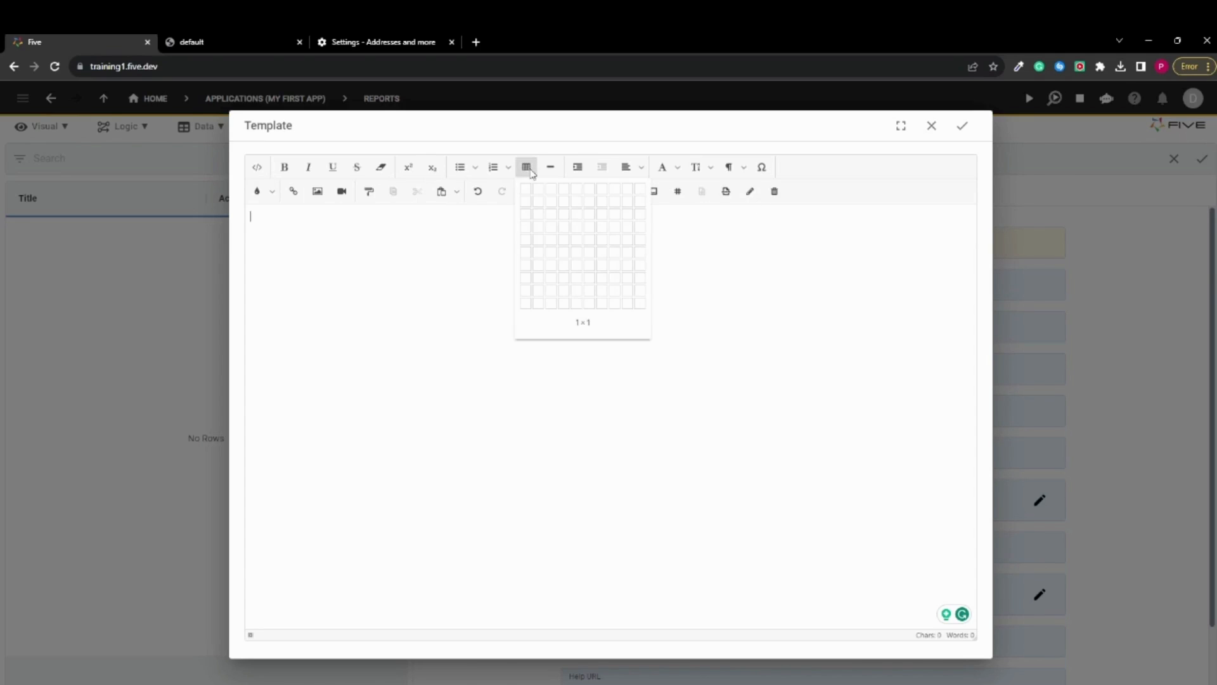
left_click(555, 217)
left_click(586, 324)
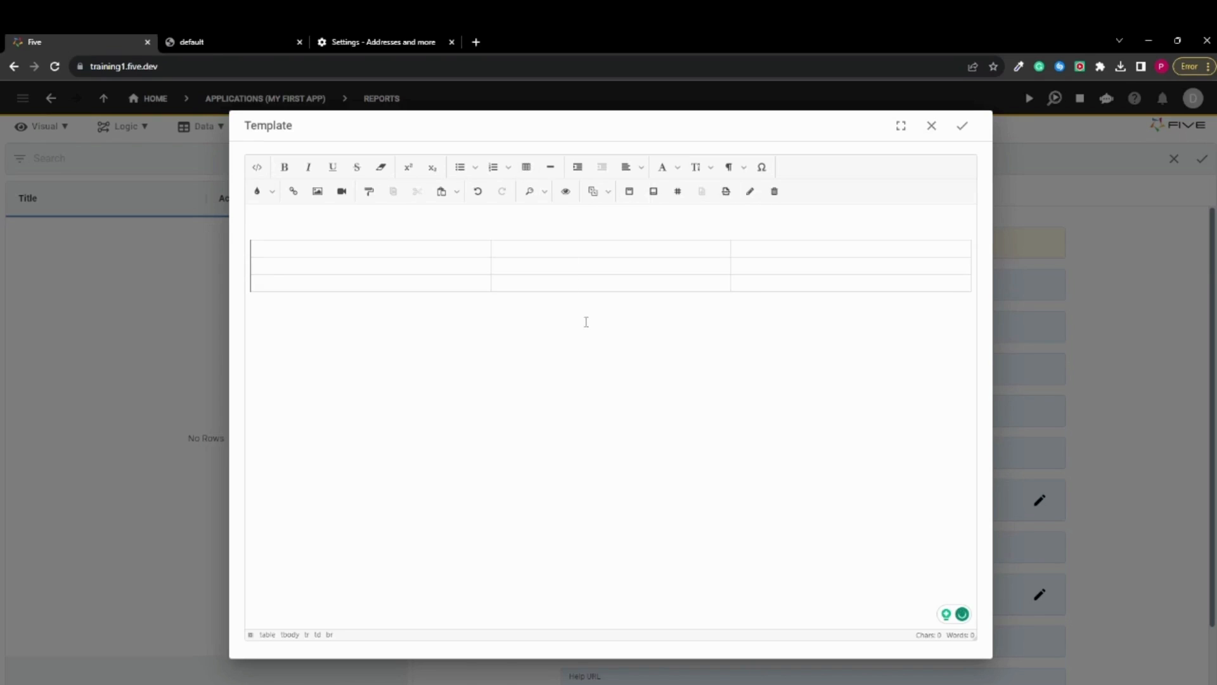
key("BackSpace")
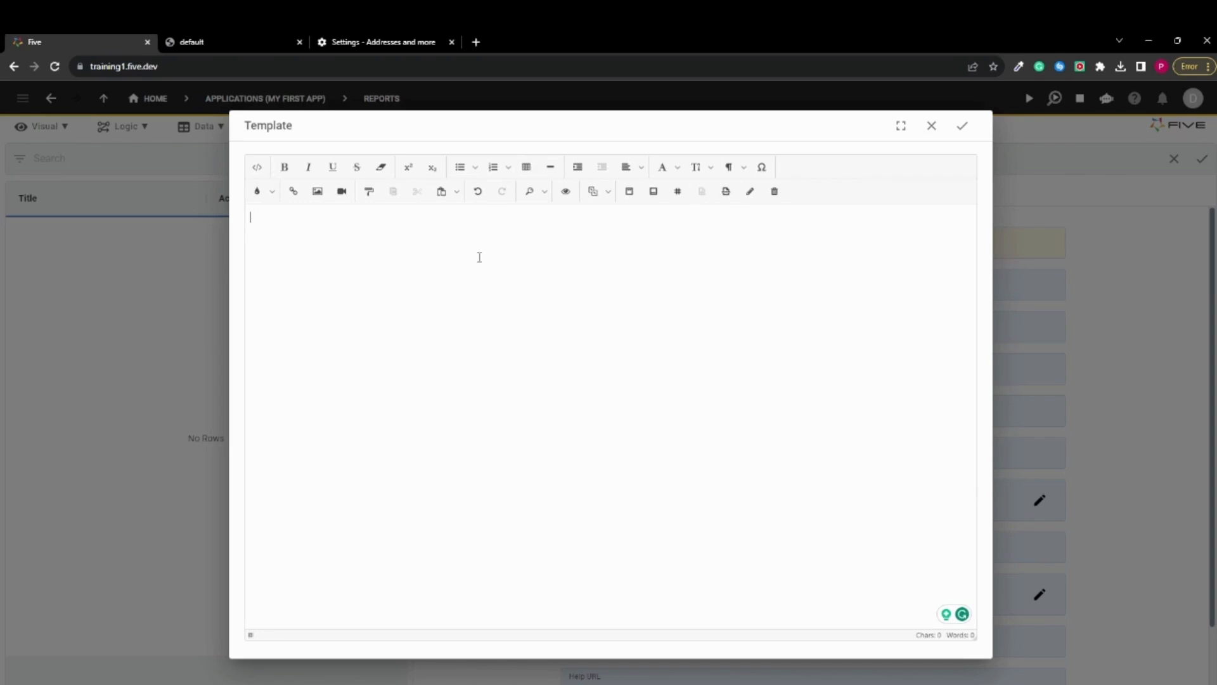
Paste the prepared report HTML with Name, SKU and Price columns and a page-number footer into the template's source code
left_click(257, 168)
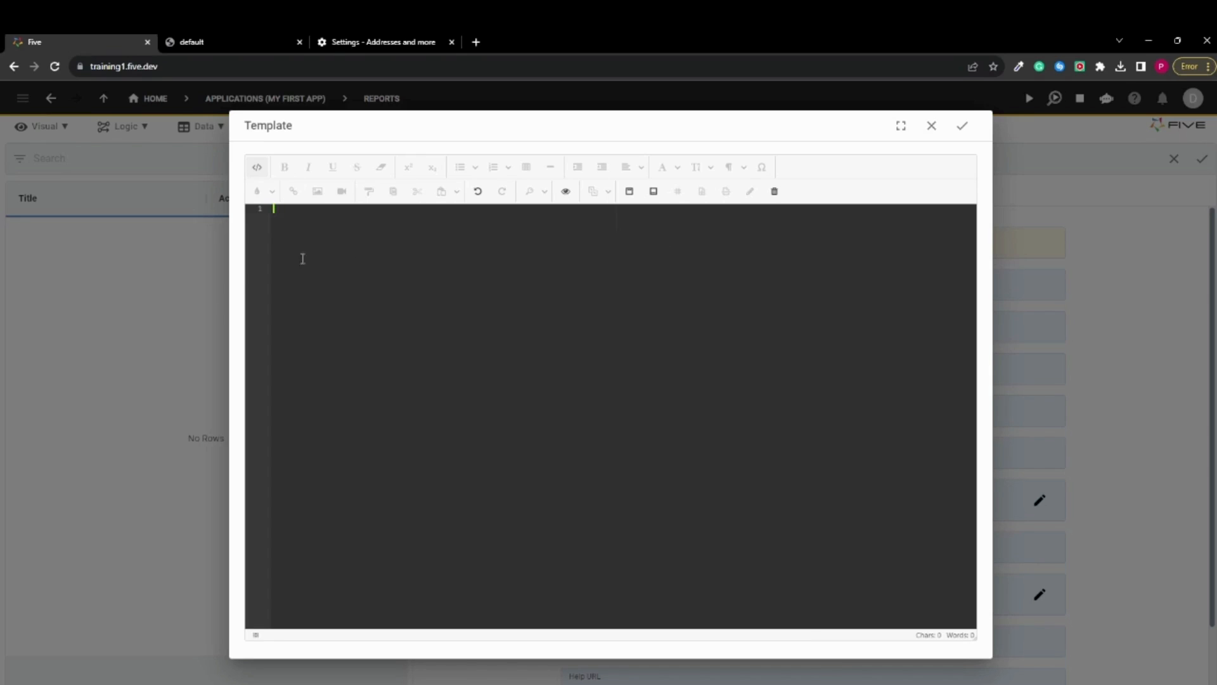
key("ctrl+v")
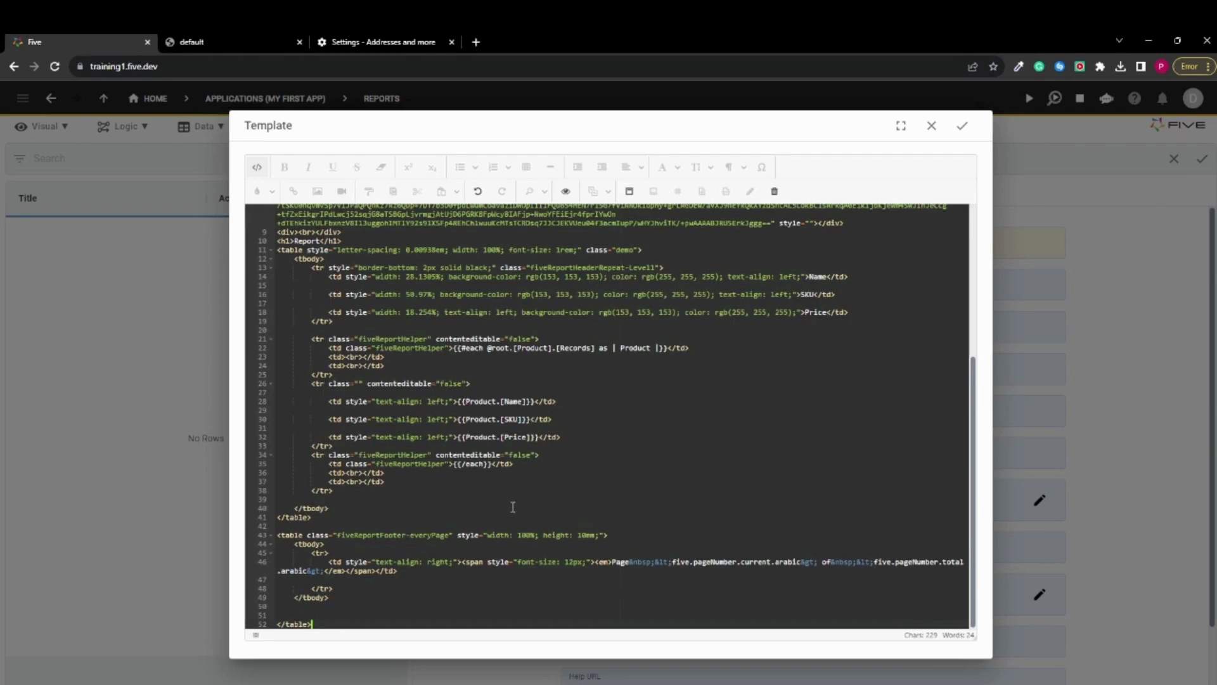
Examine the template's HTML source and compare it with the rendered report layout
scroll(498, 536, "up", 5)
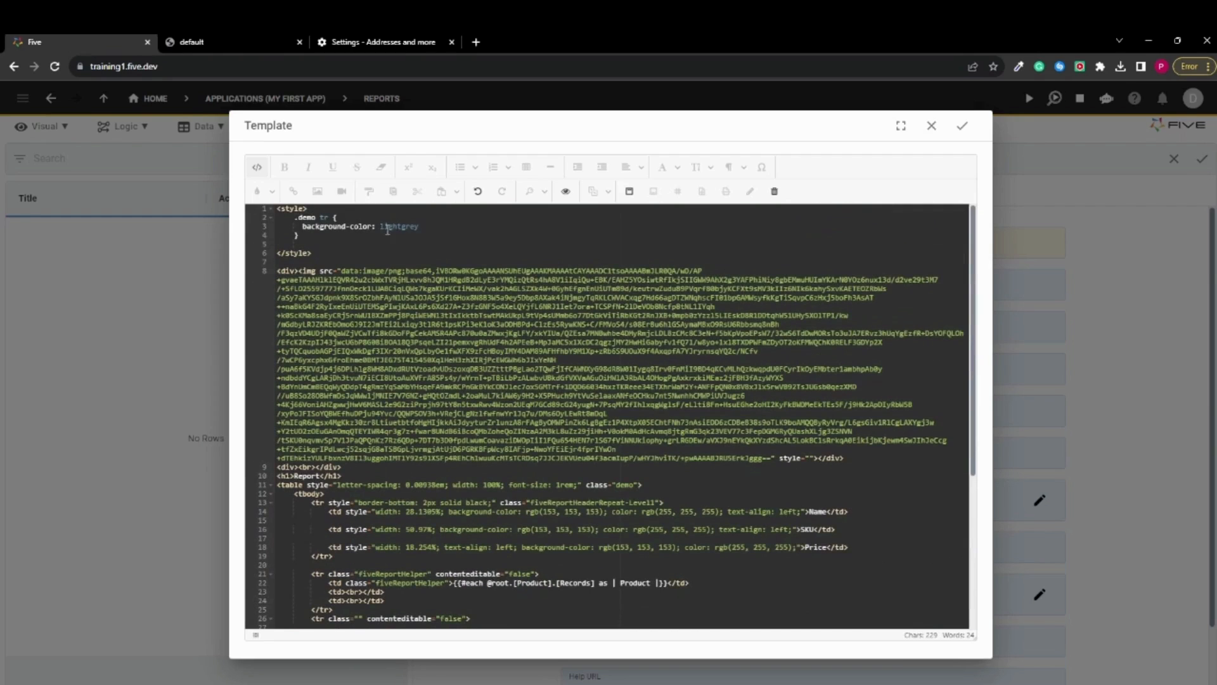
scroll(520, 418, "down", 5)
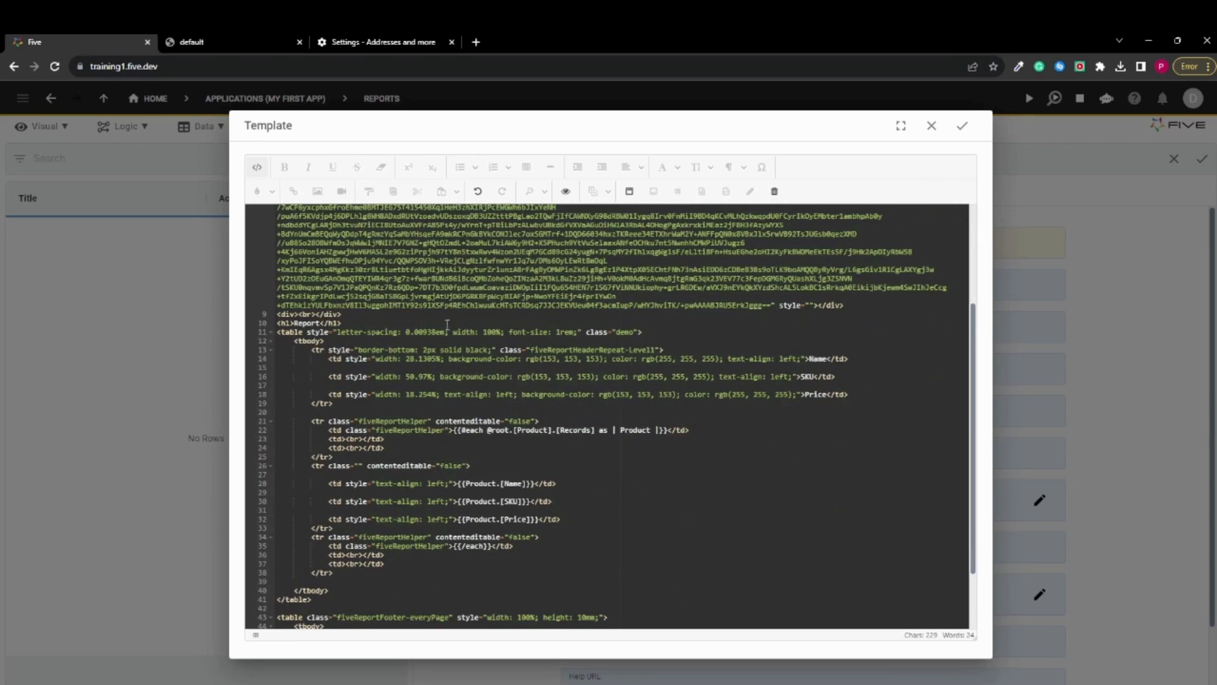
scroll(447, 323, "up", 5)
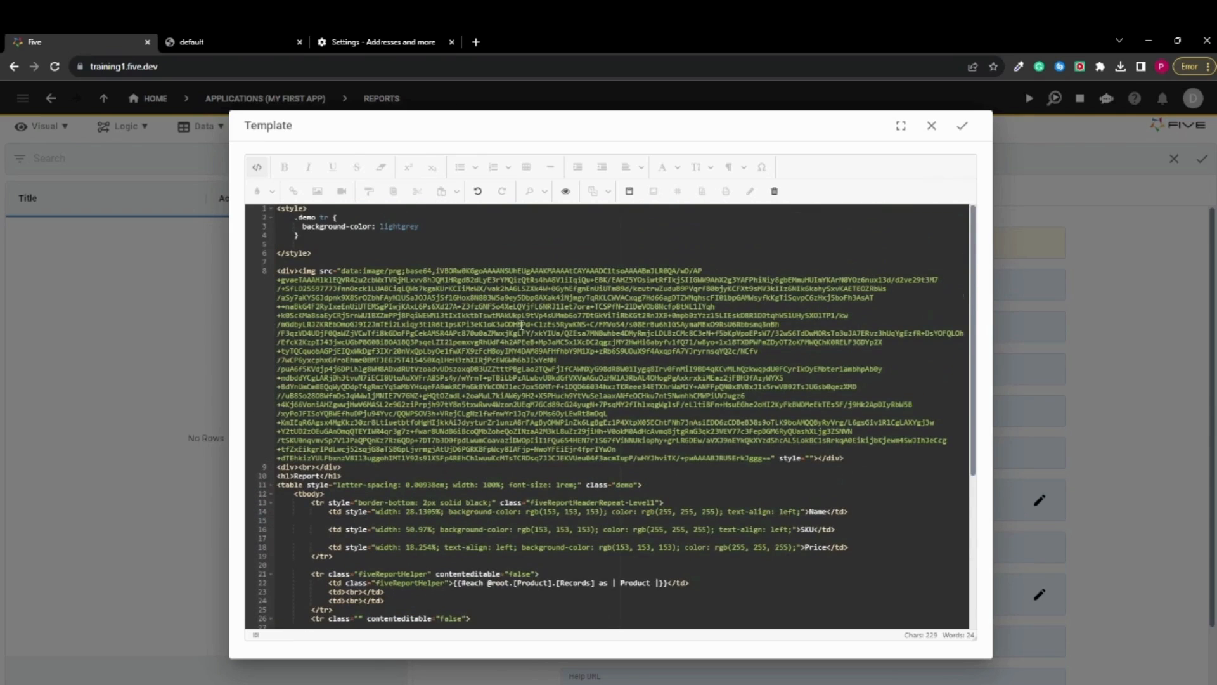
scroll(525, 327, "down", 5)
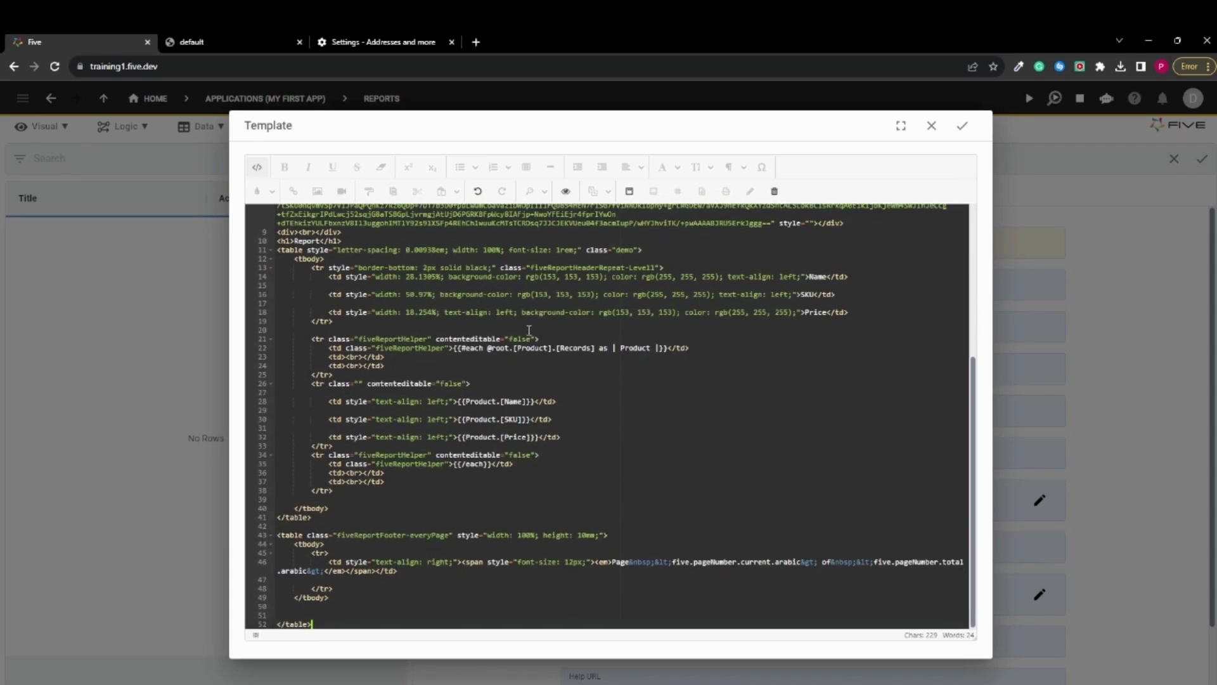
scroll(523, 336, "up", 3)
scroll(526, 409, "down", 3)
scroll(323, 260, "up", 3)
scroll(485, 416, "down", 3)
left_click(257, 167)
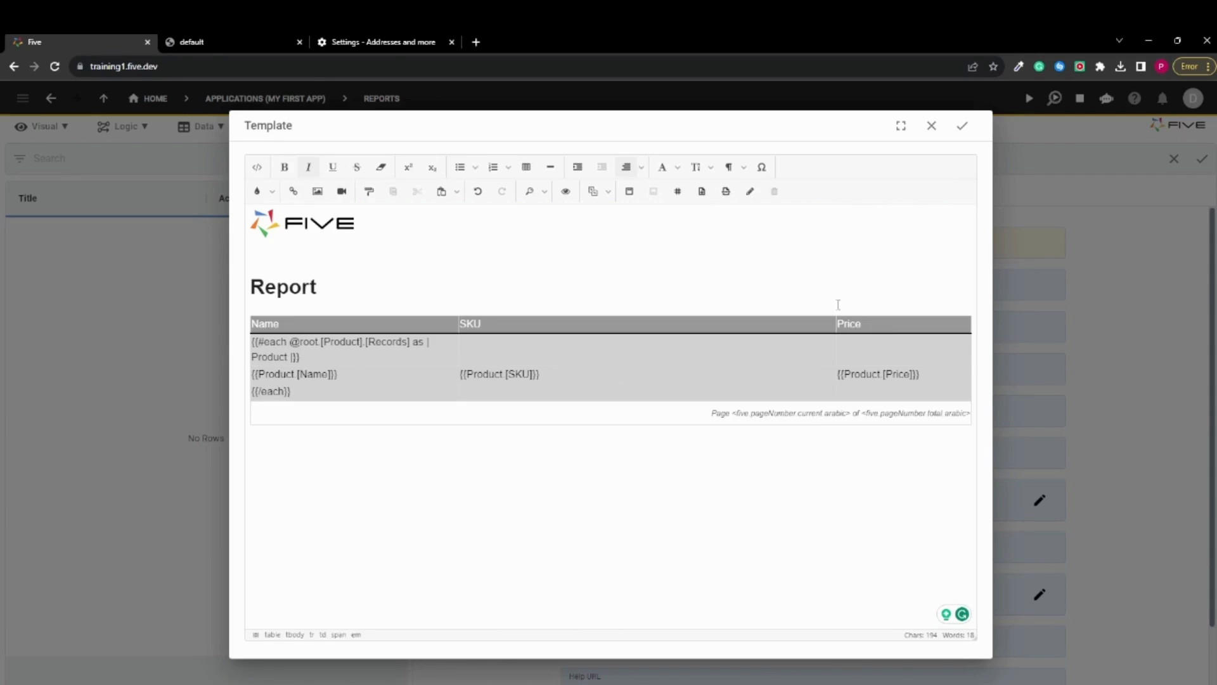
left_click(424, 296)
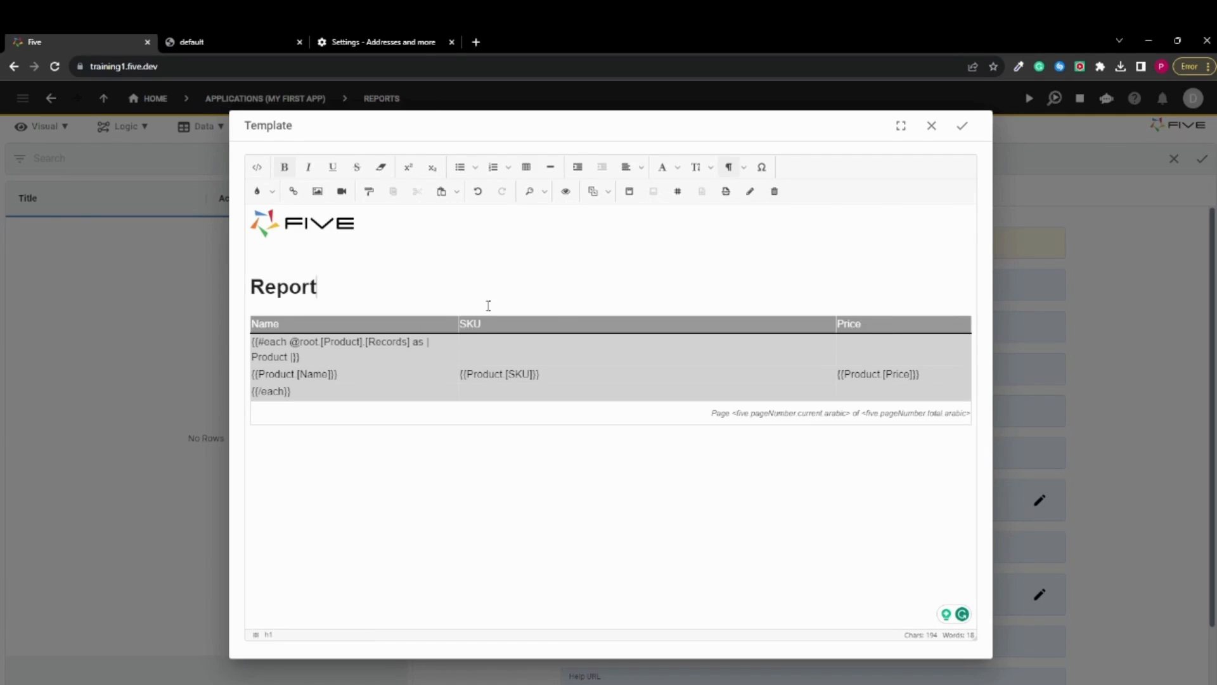
left_click(257, 168)
scroll(325, 298, "up", 5)
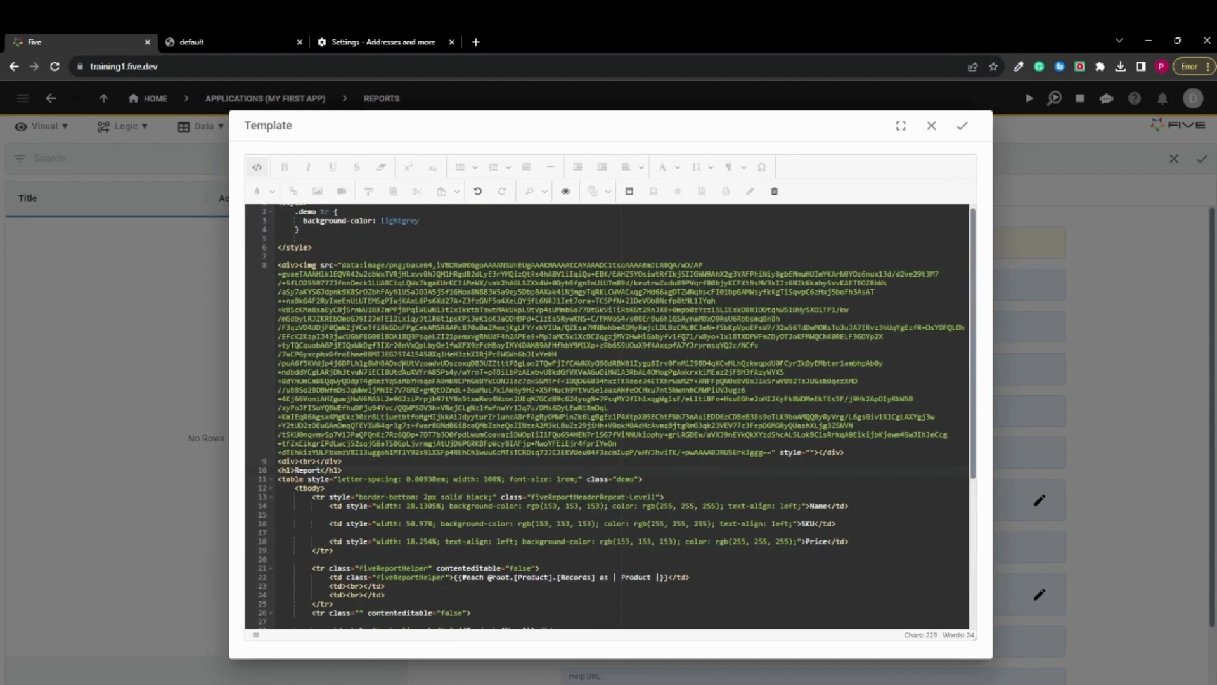
left_click(257, 167)
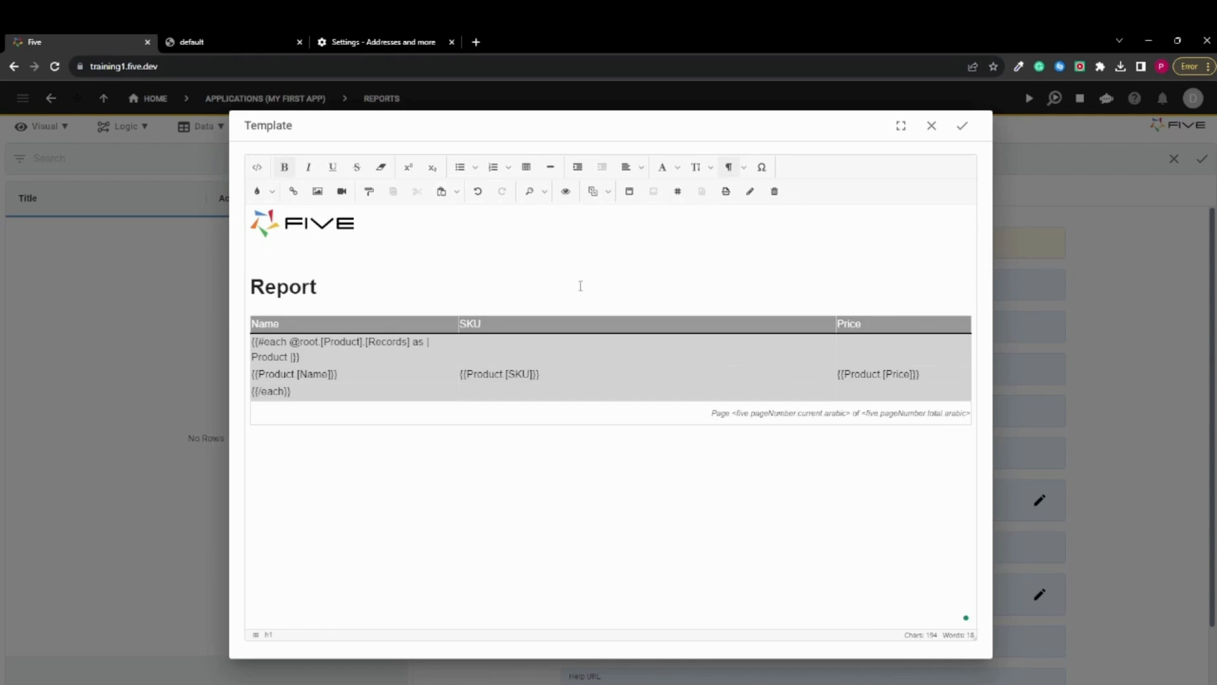
Save the template, rechecking its content once, and save the Product Report record
left_click(959, 126)
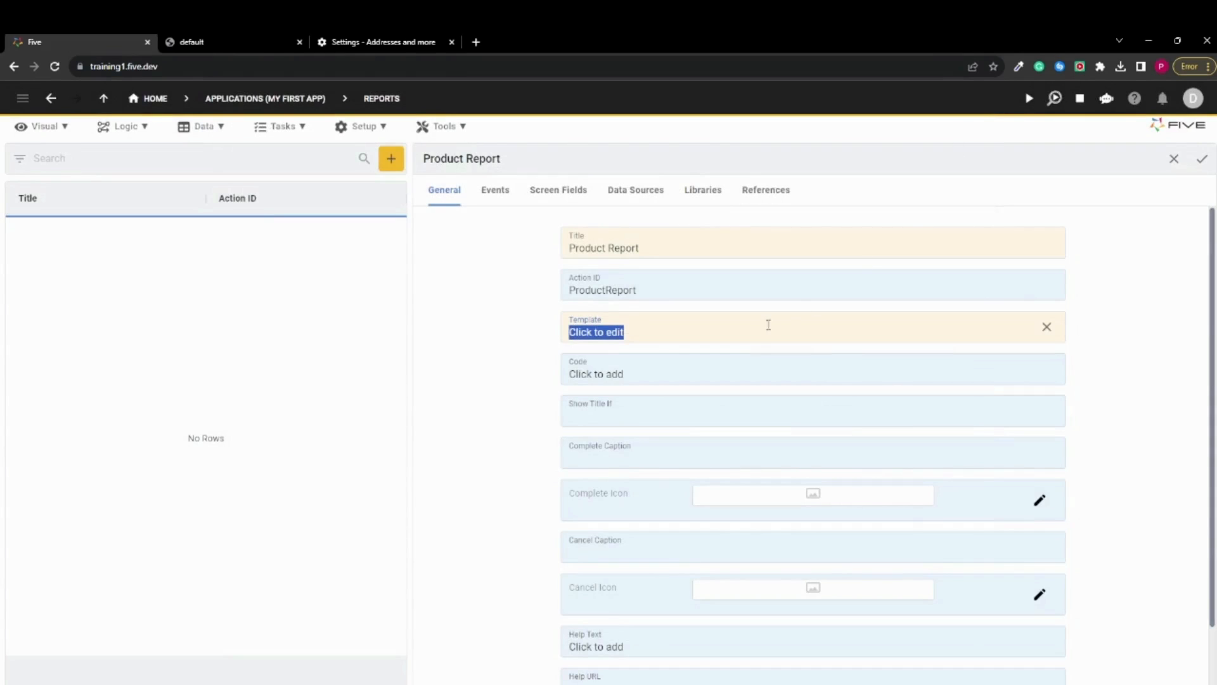
left_click(760, 332)
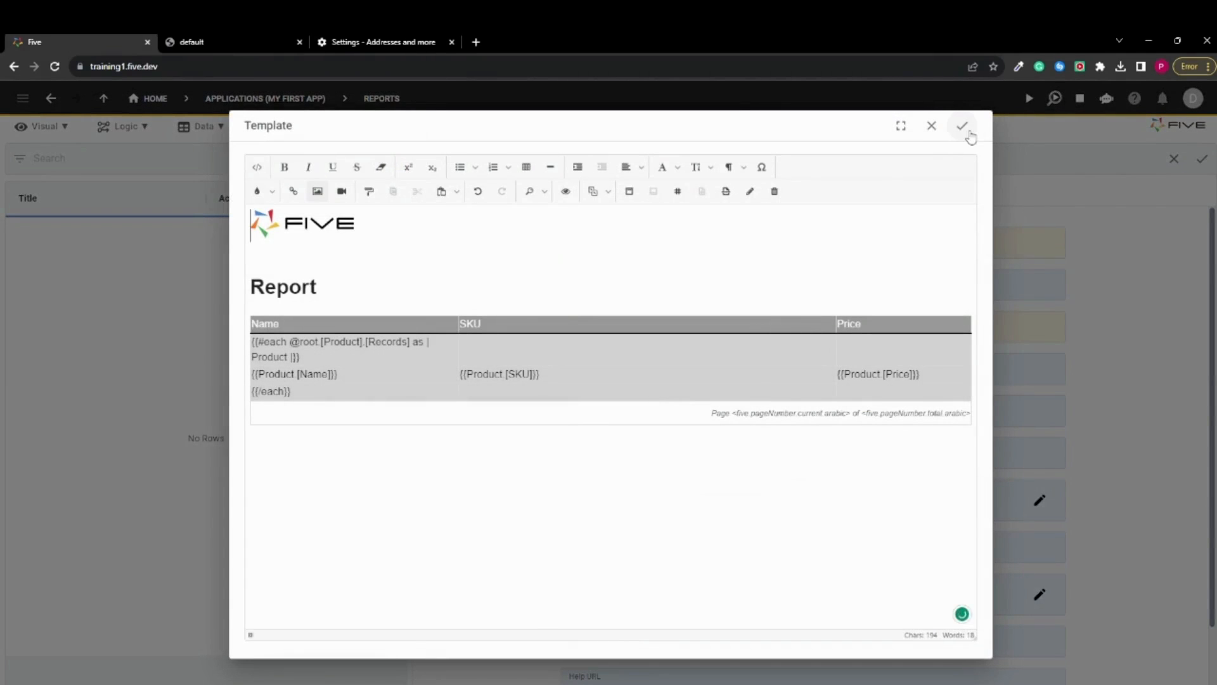
left_click(963, 128)
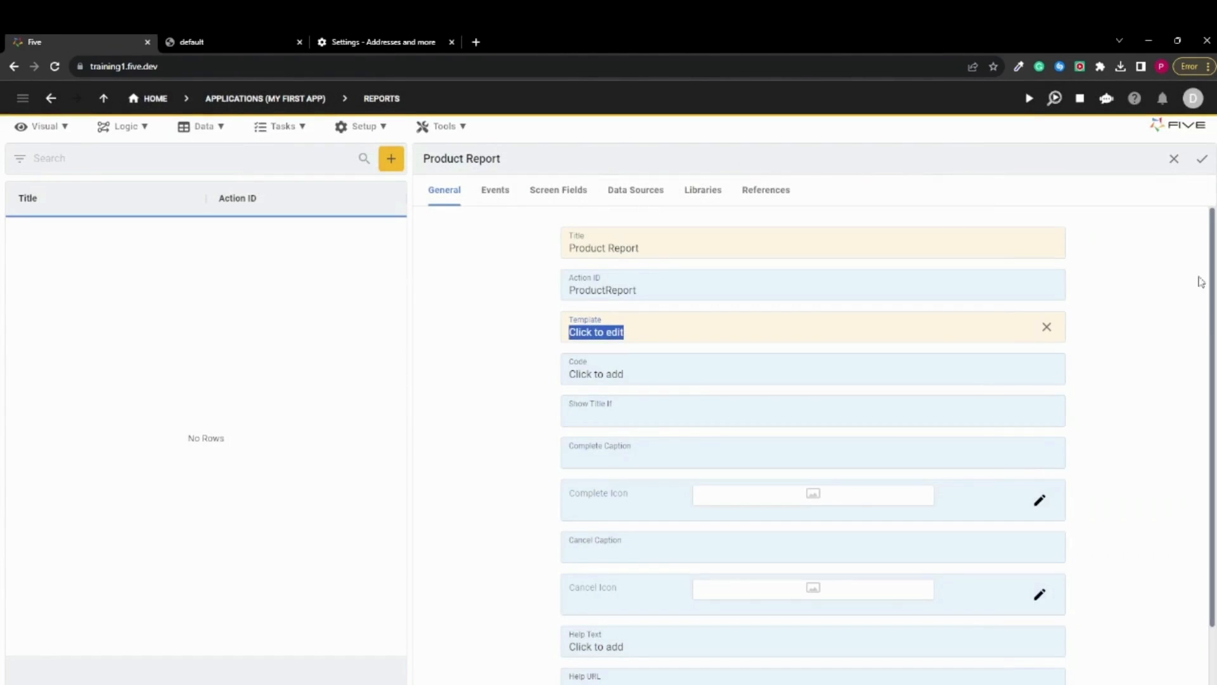
left_click(1206, 166)
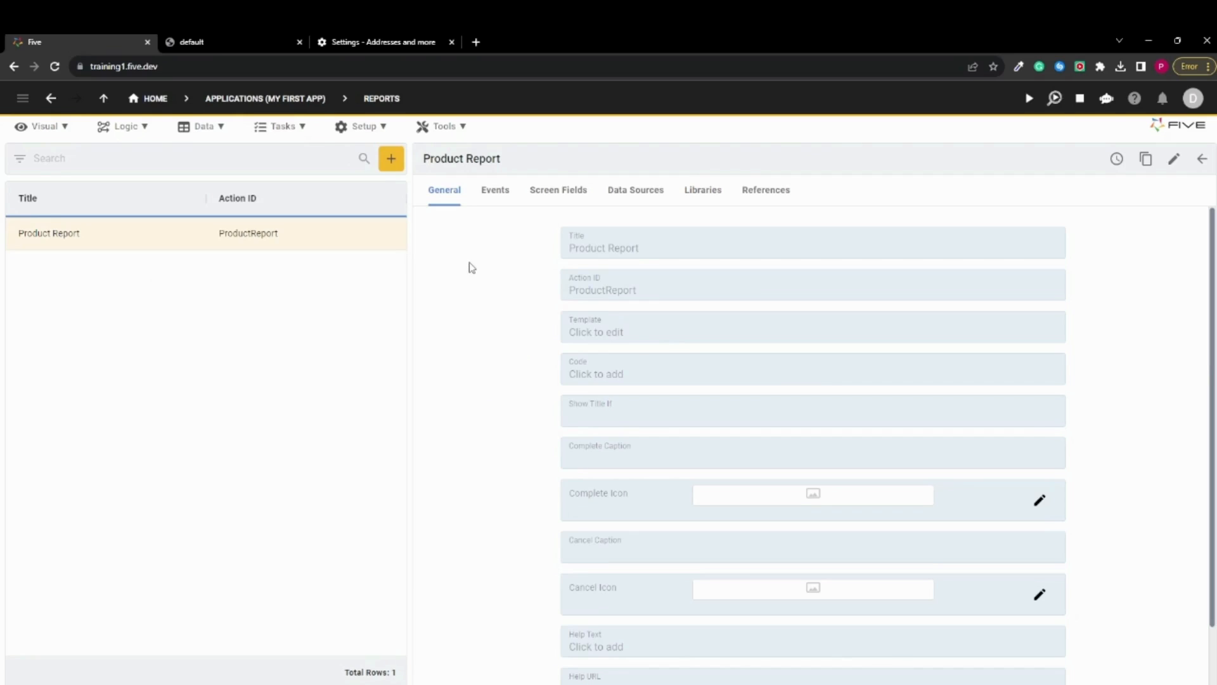
Add a menu record captioned Product Chart with menu order 3 and action ProductChart (Chart), and save it
left_click(47, 133)
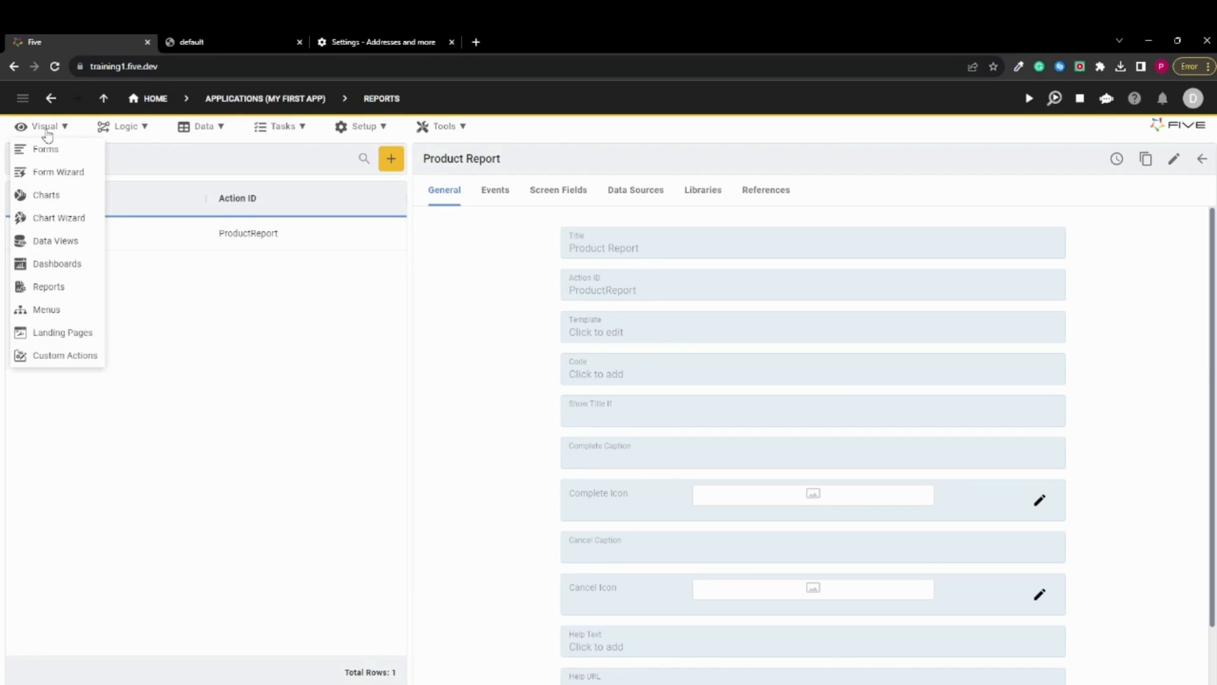
left_click(34, 313)
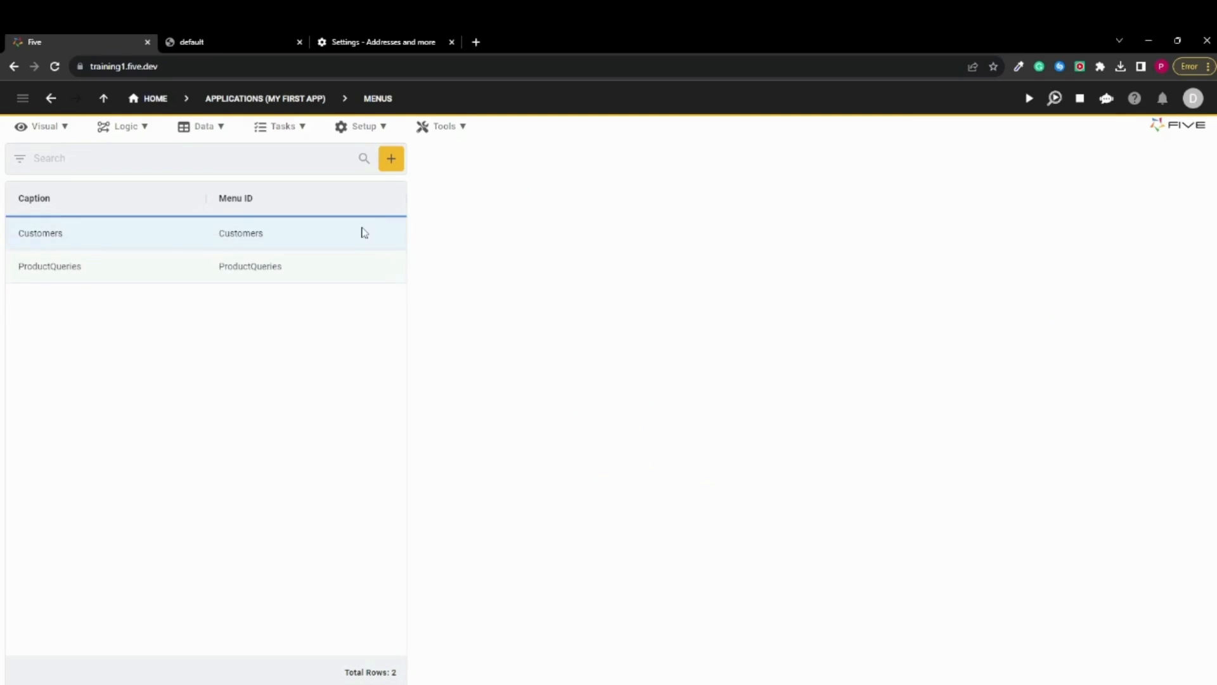
left_click(392, 159)
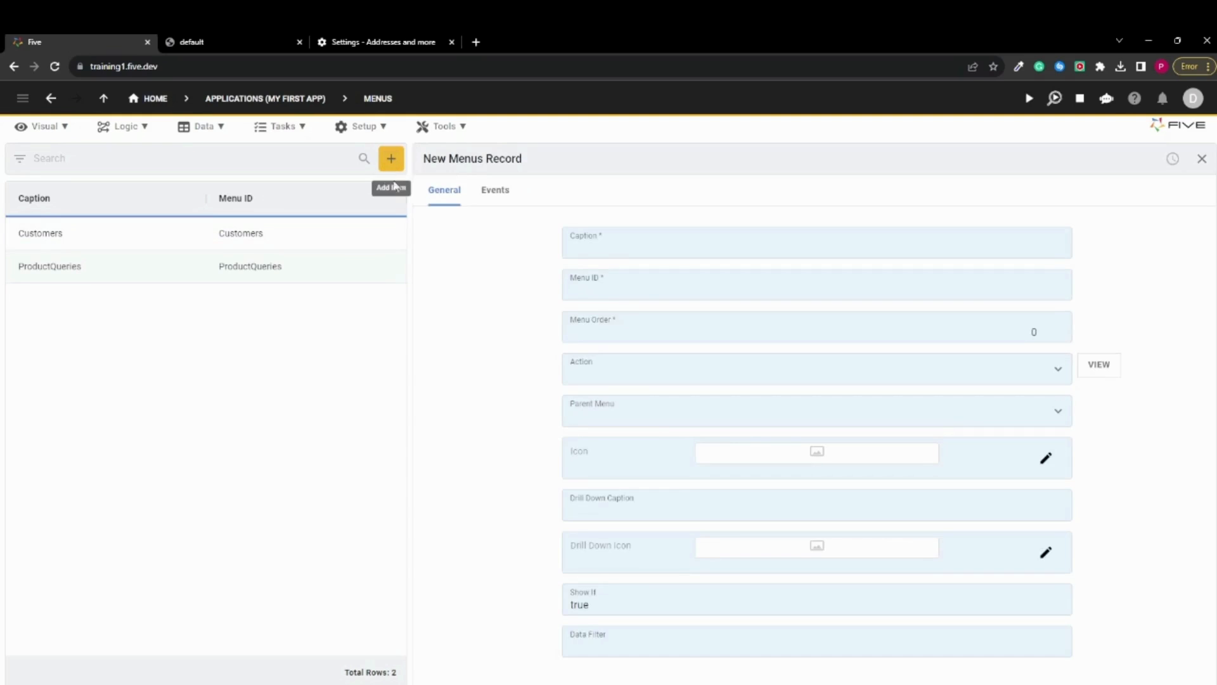
left_click(642, 253)
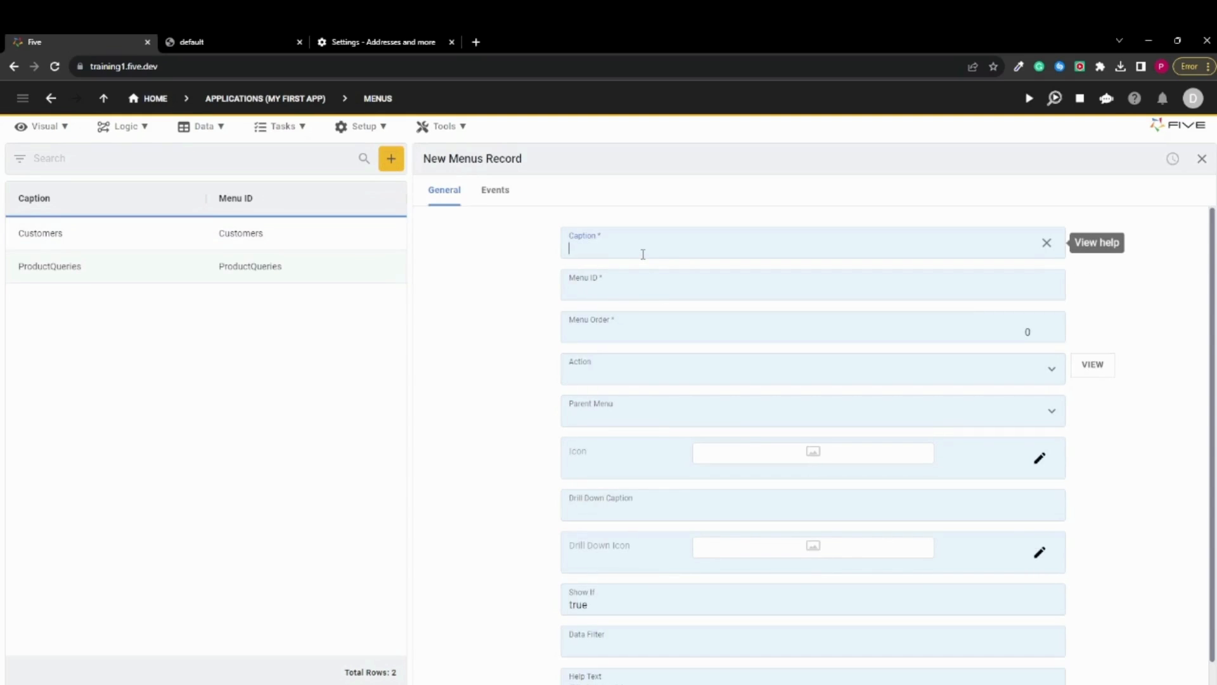
type("Prod")
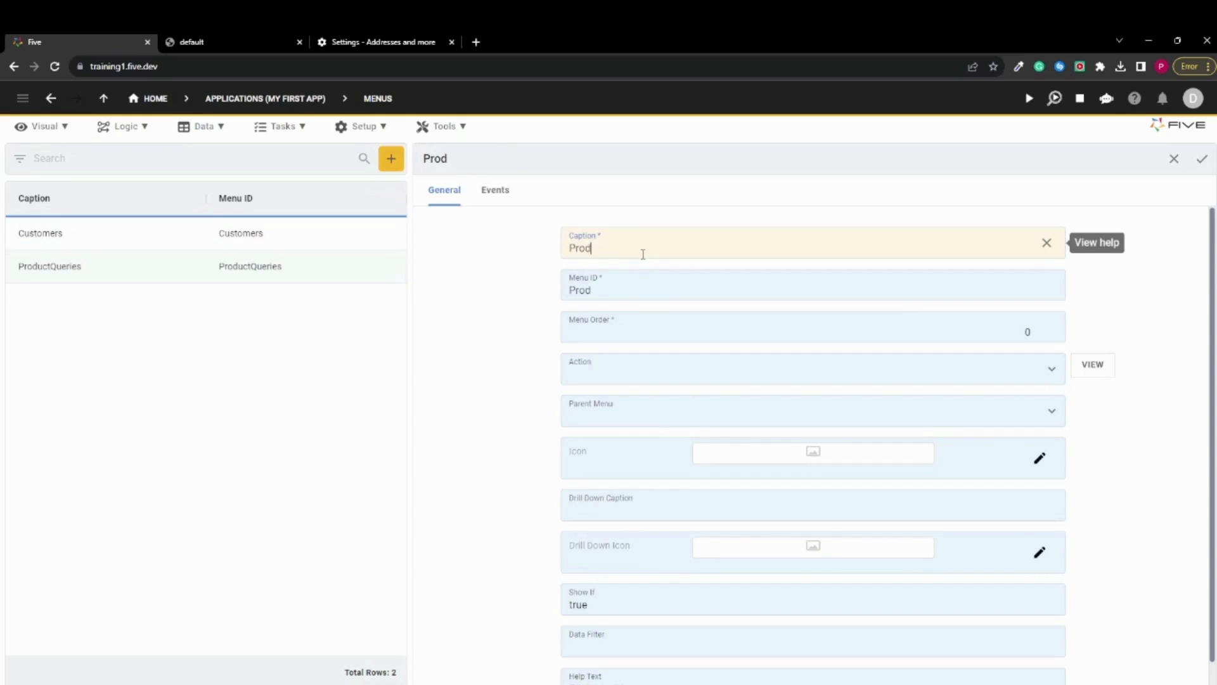
type("uct Chart")
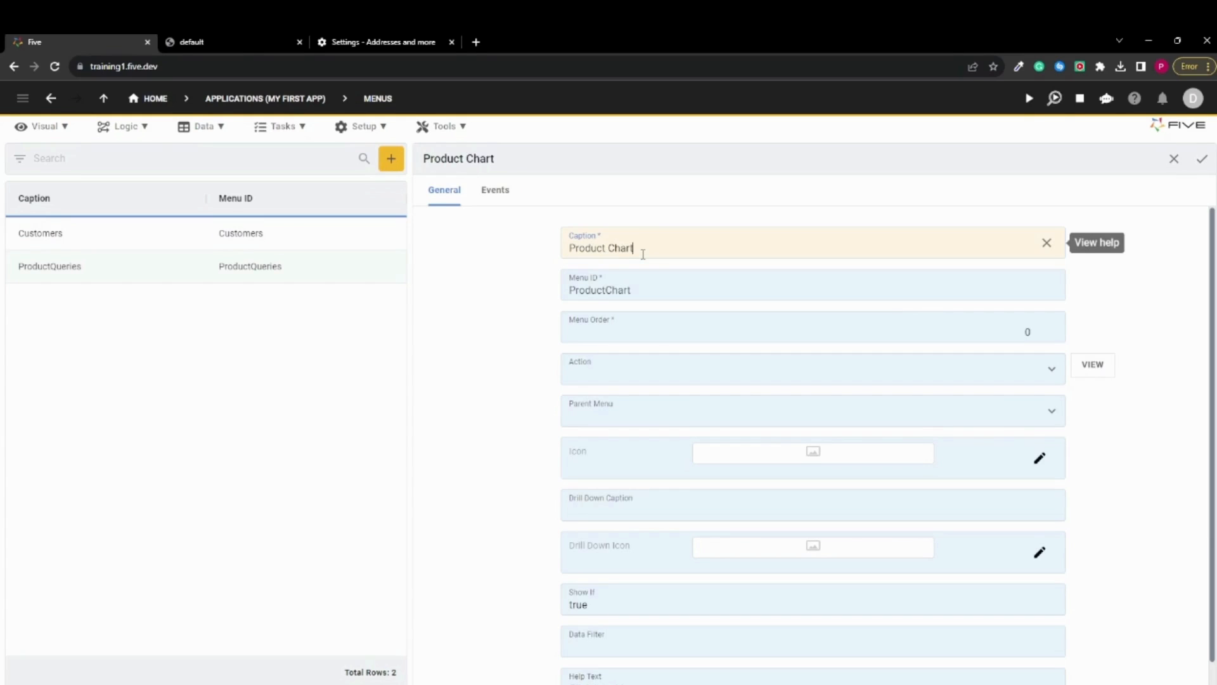
left_click(660, 336)
type("3")
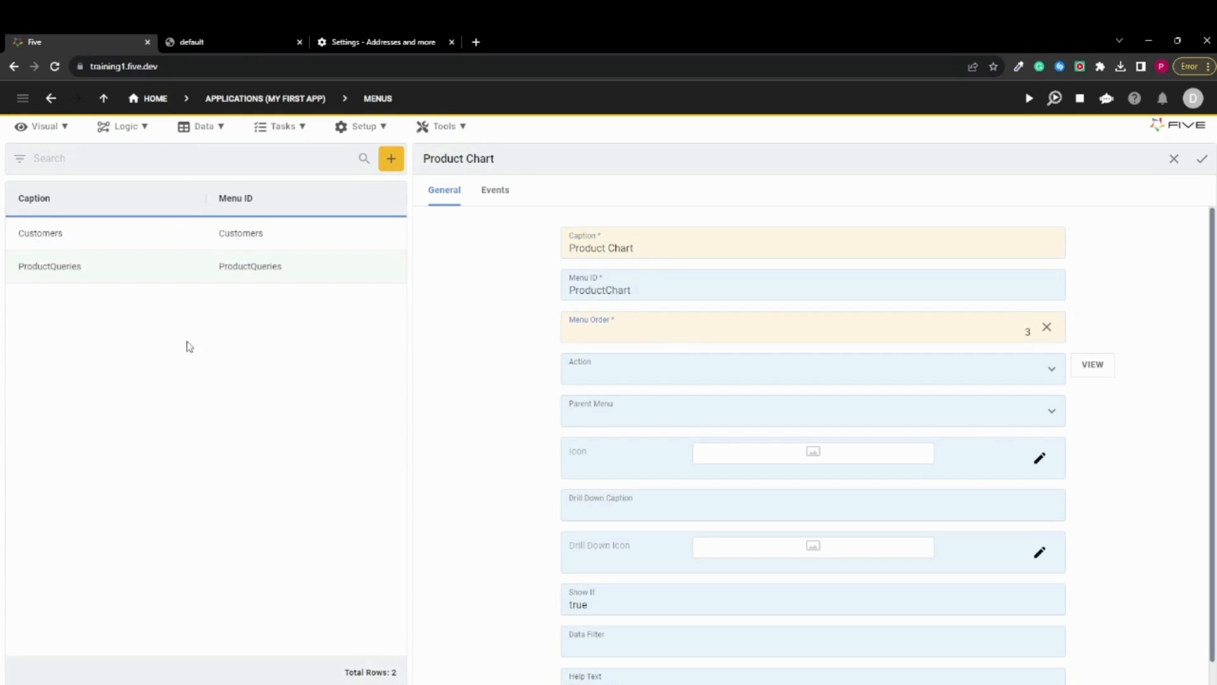
left_click(677, 376)
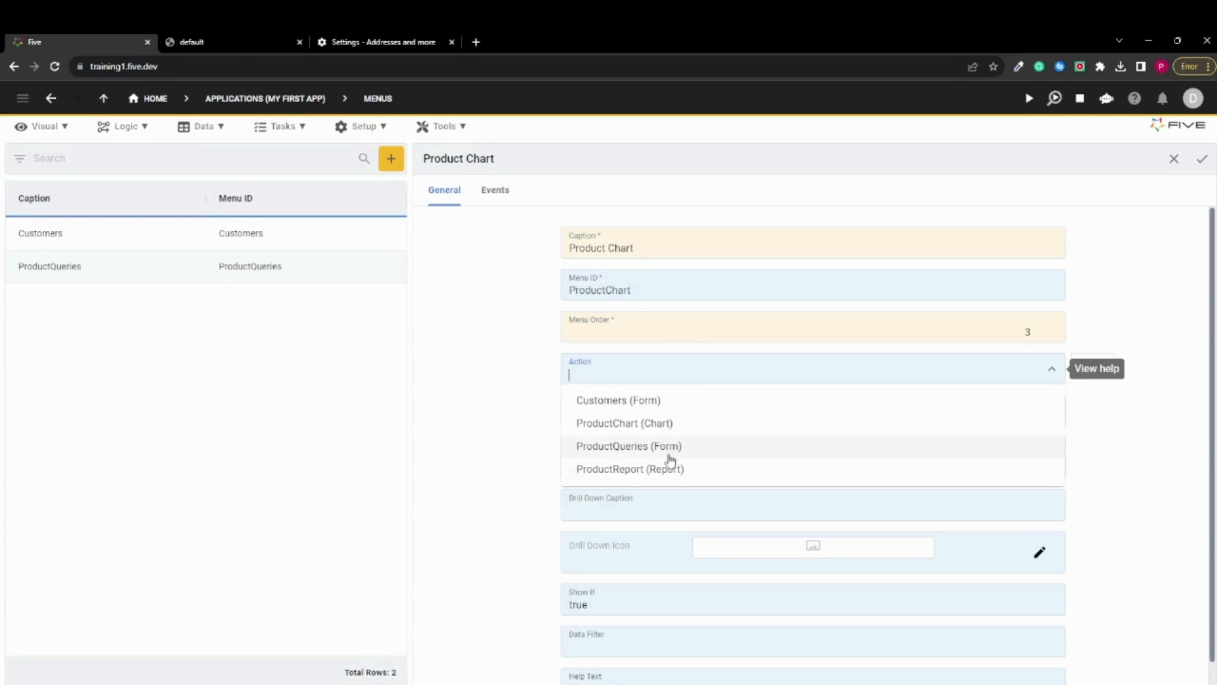
left_click(664, 425)
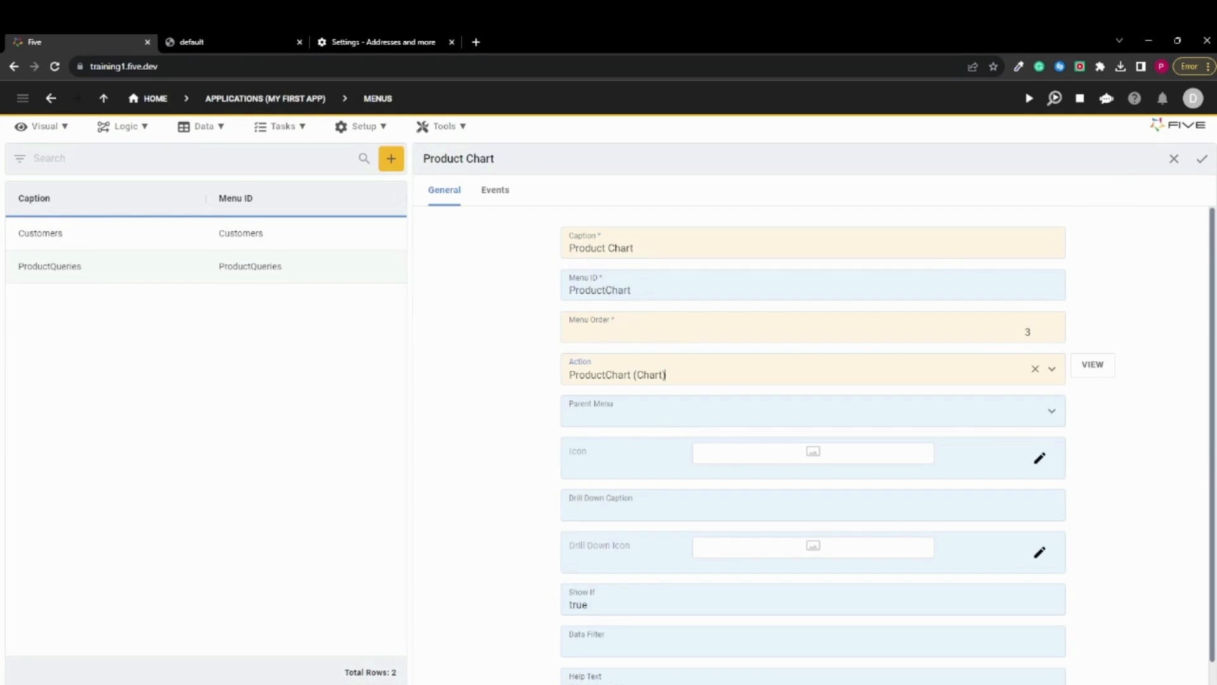
left_click(1202, 158)
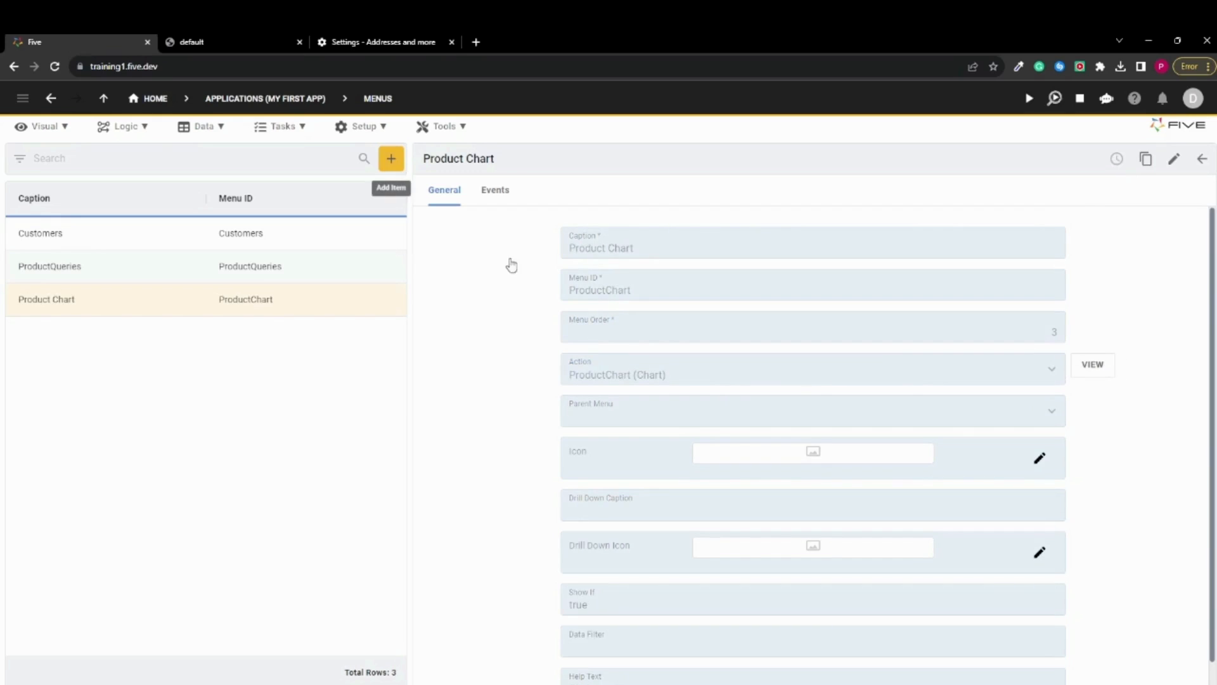
Add a menu record captioned Product Report with menu order 4 and action ProductReport (Report), and save it
type("Prod")
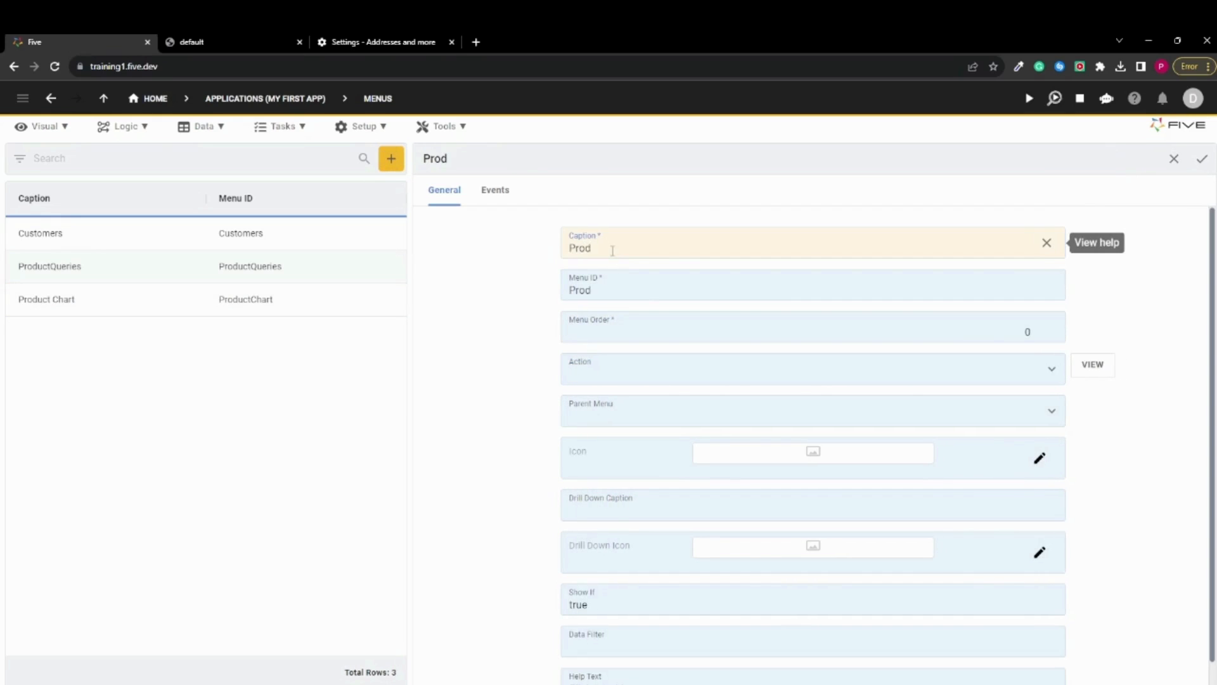
type("uct Report")
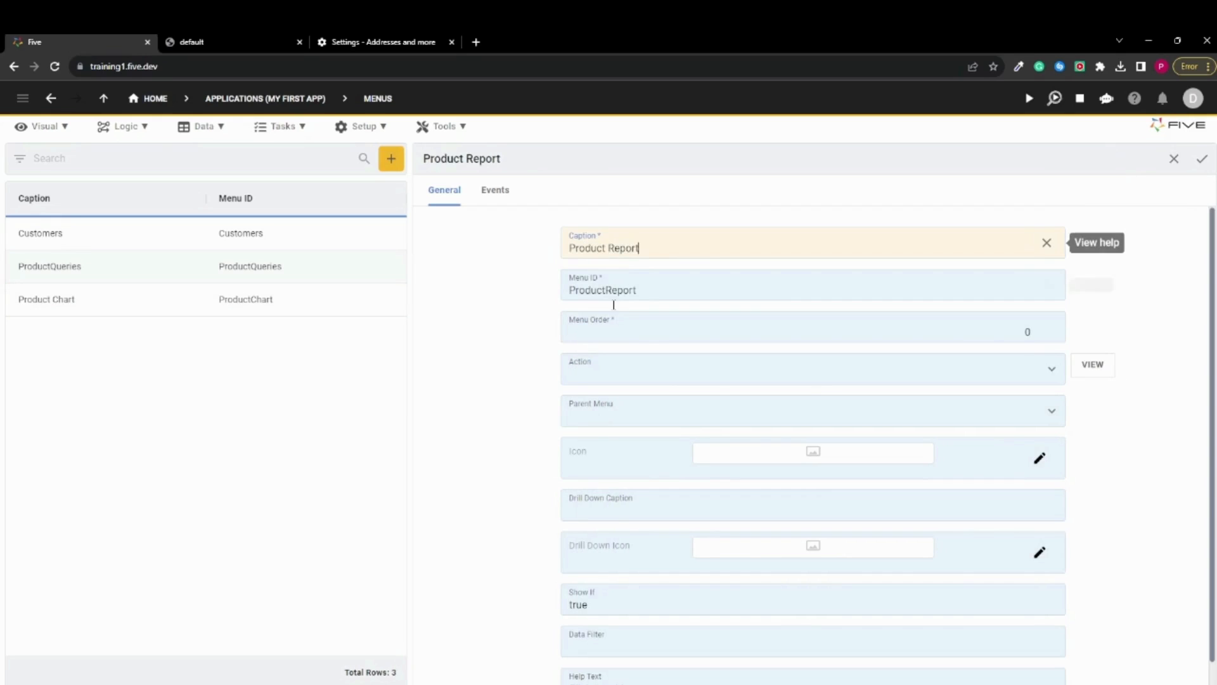
left_click(624, 339)
type("4")
left_click(622, 372)
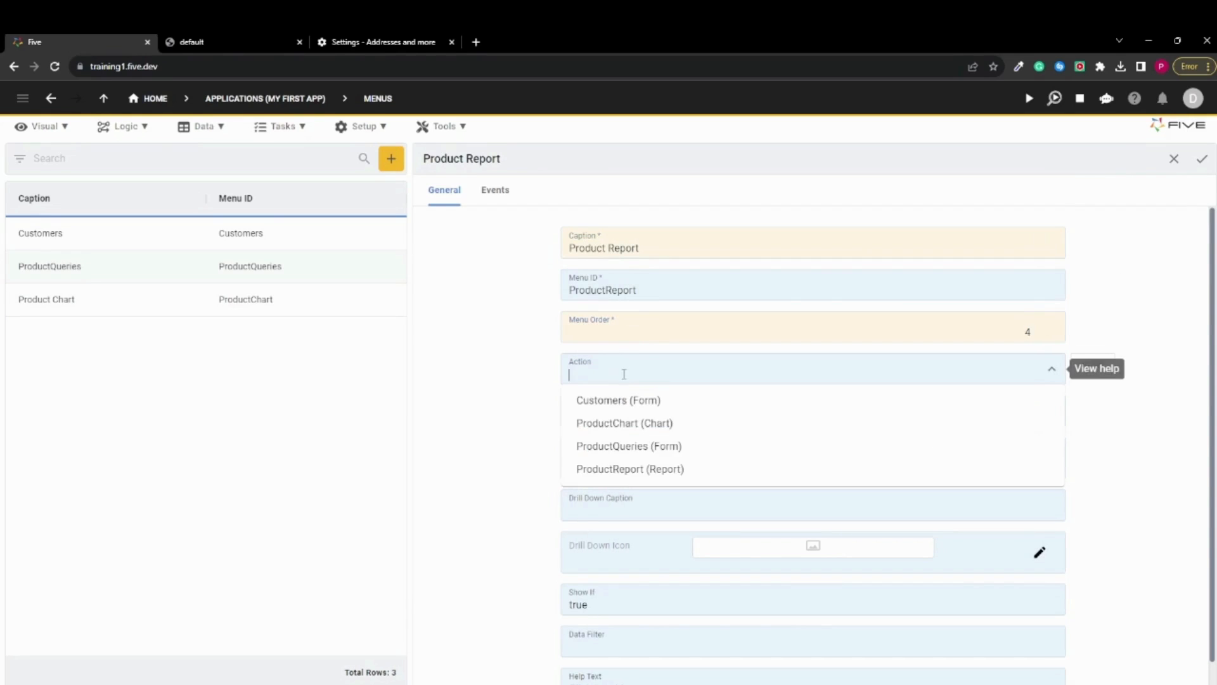
left_click(639, 473)
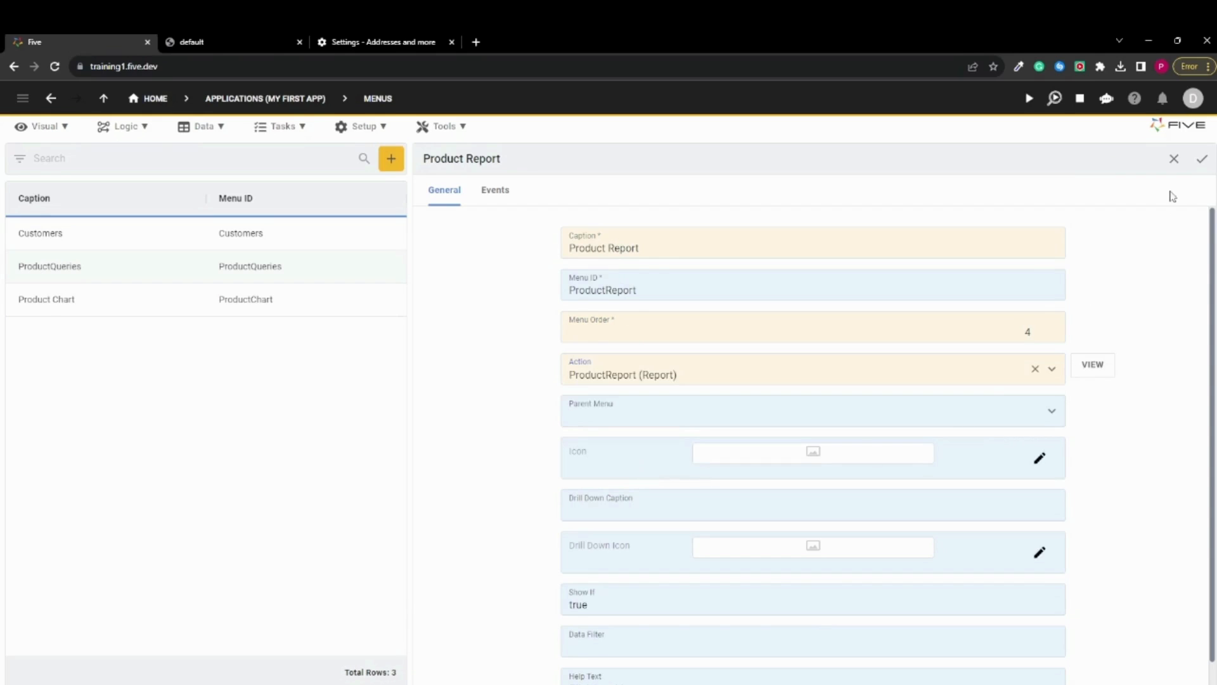
left_click(1202, 159)
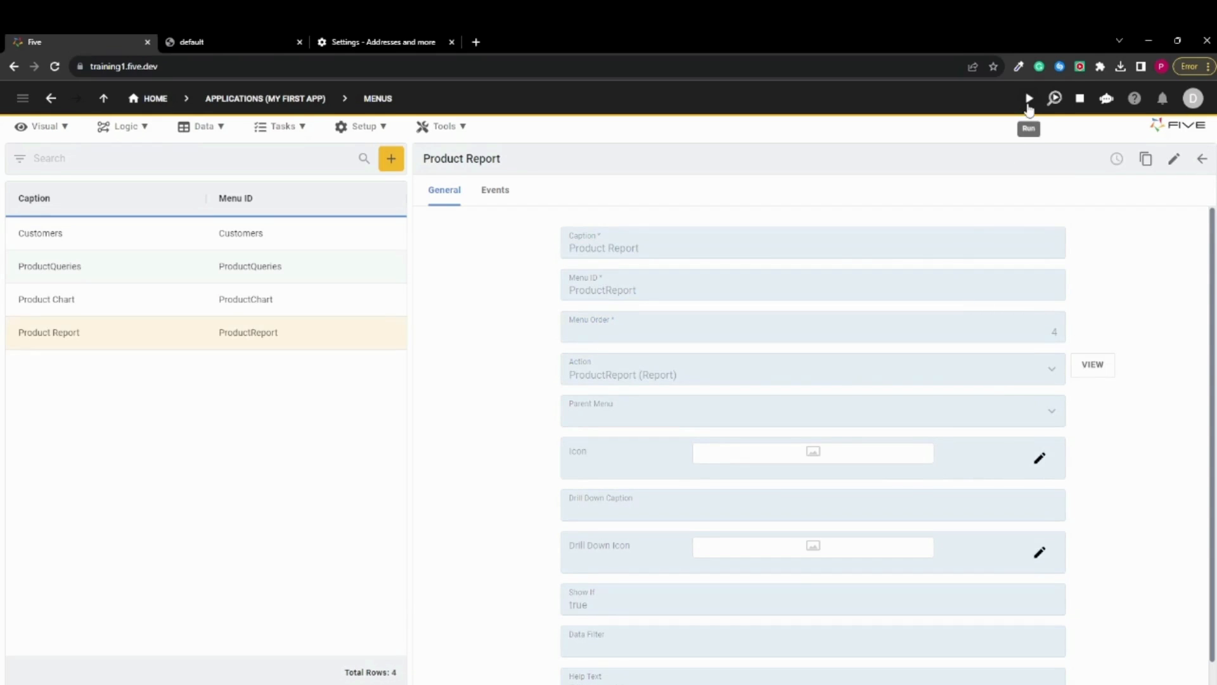
Run the application and view its Product Chart and Product Report pages
left_click(1029, 99)
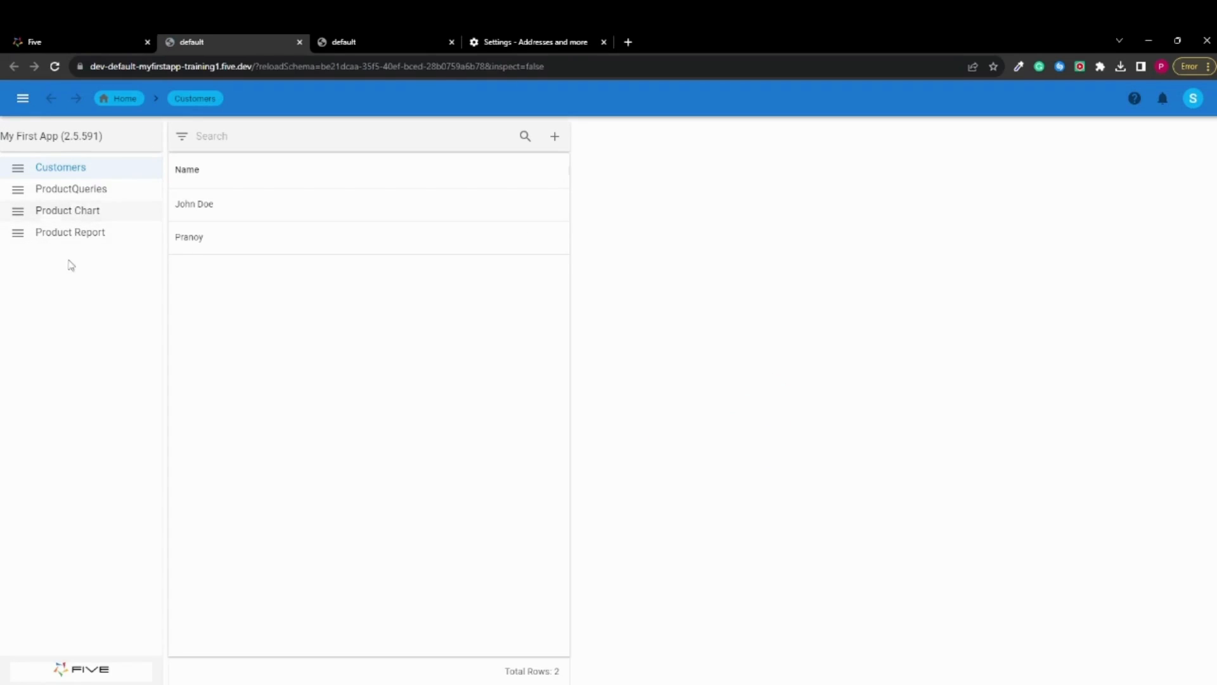
left_click(87, 211)
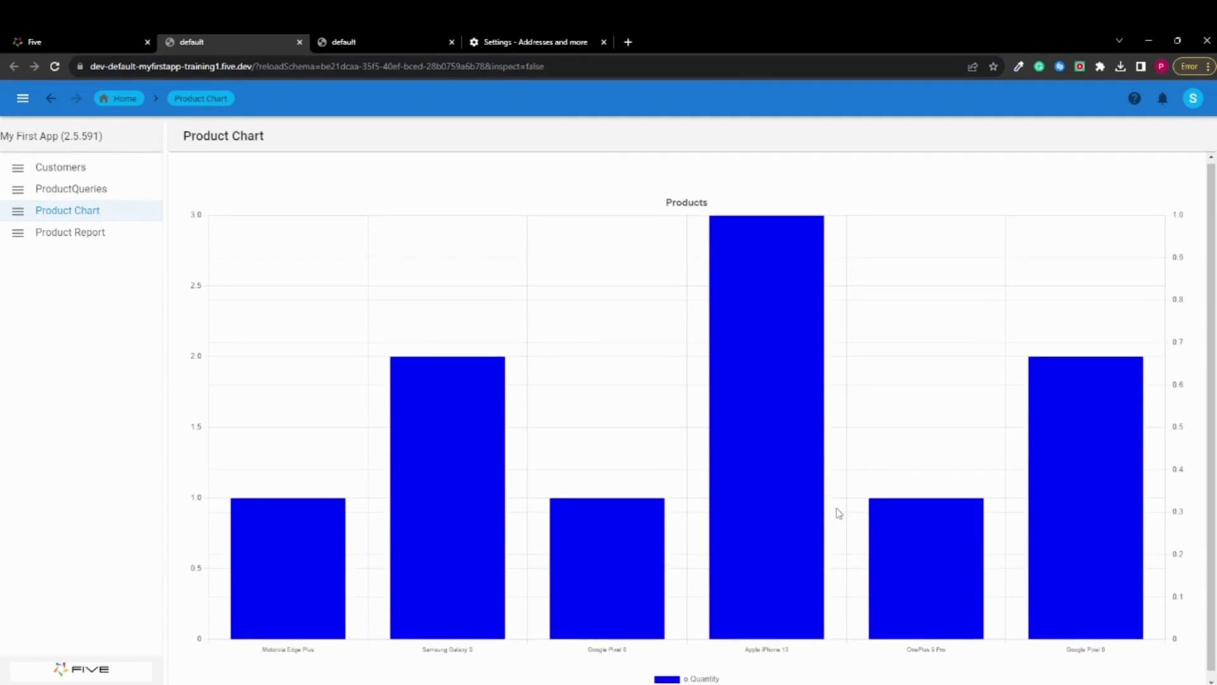
left_click(91, 234)
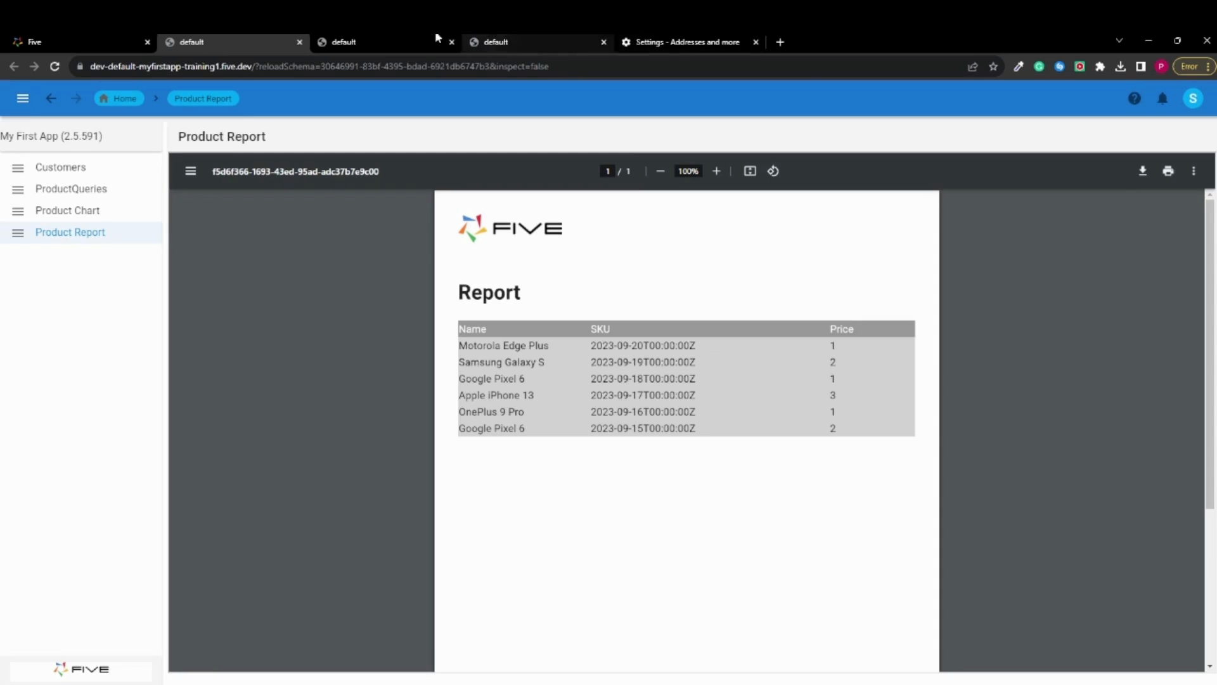
Return to the Five development environment and close the other browser pages
left_click(52, 41)
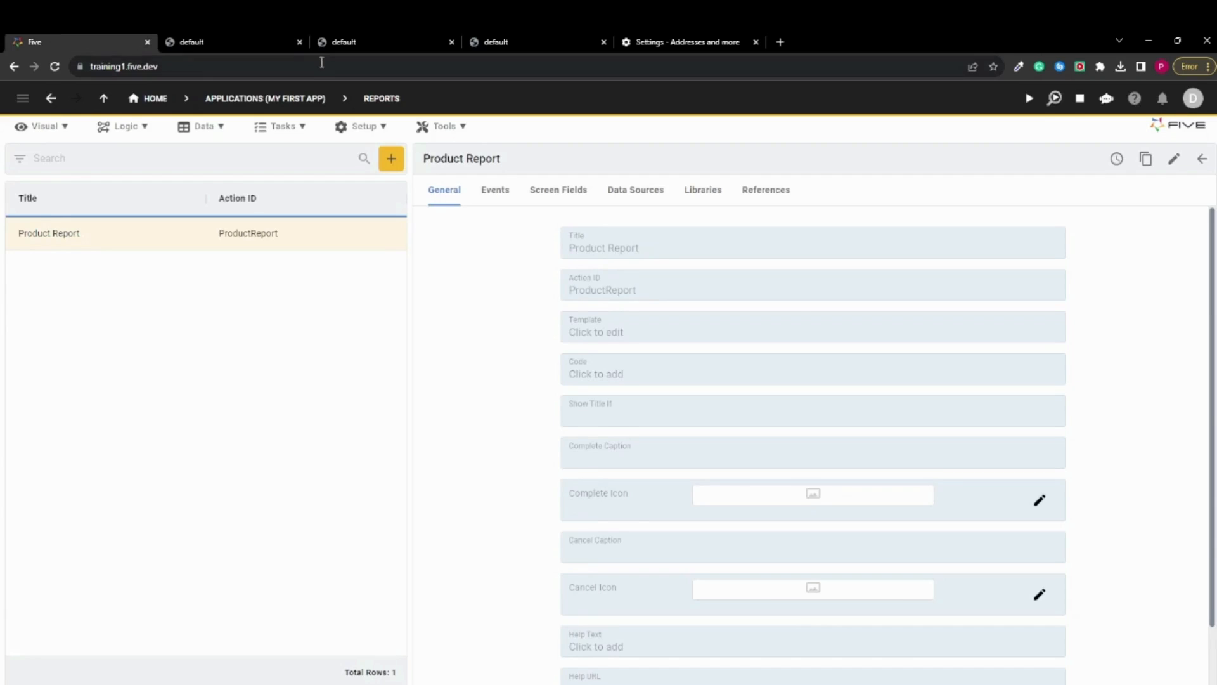
left_click(299, 42)
left_click(299, 42)
left_click(300, 42)
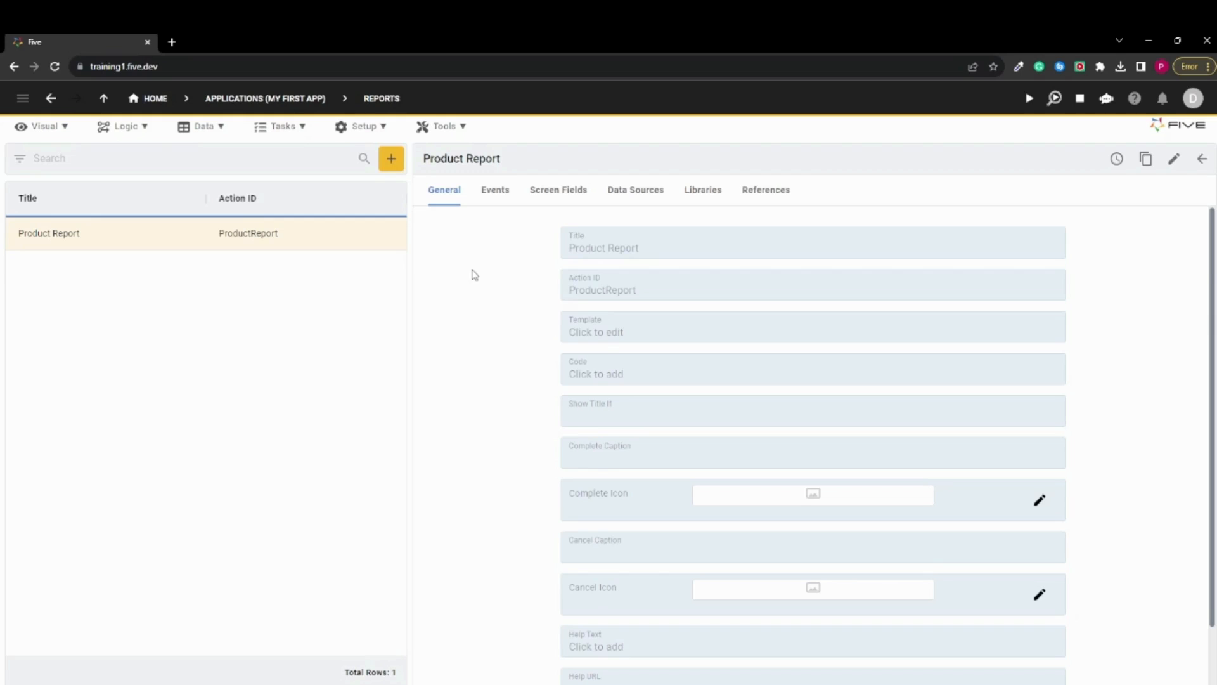
Add a theme record named Dark Theme and open its theme for editing
left_click(353, 128)
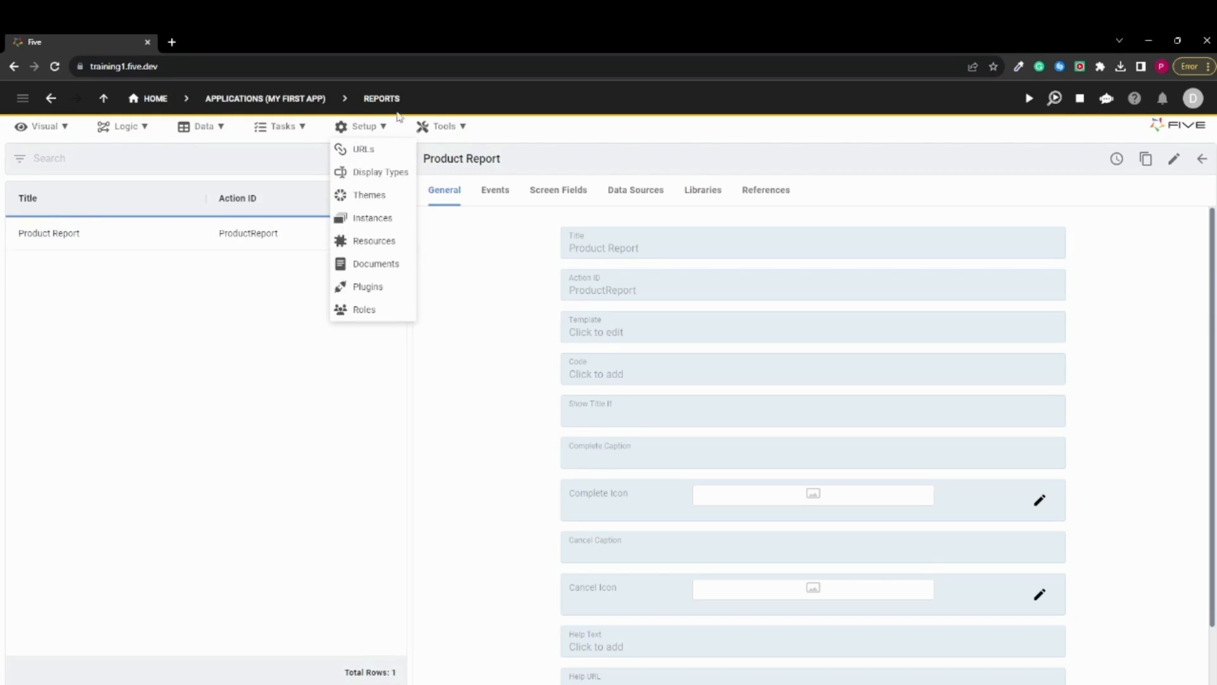
left_click(371, 202)
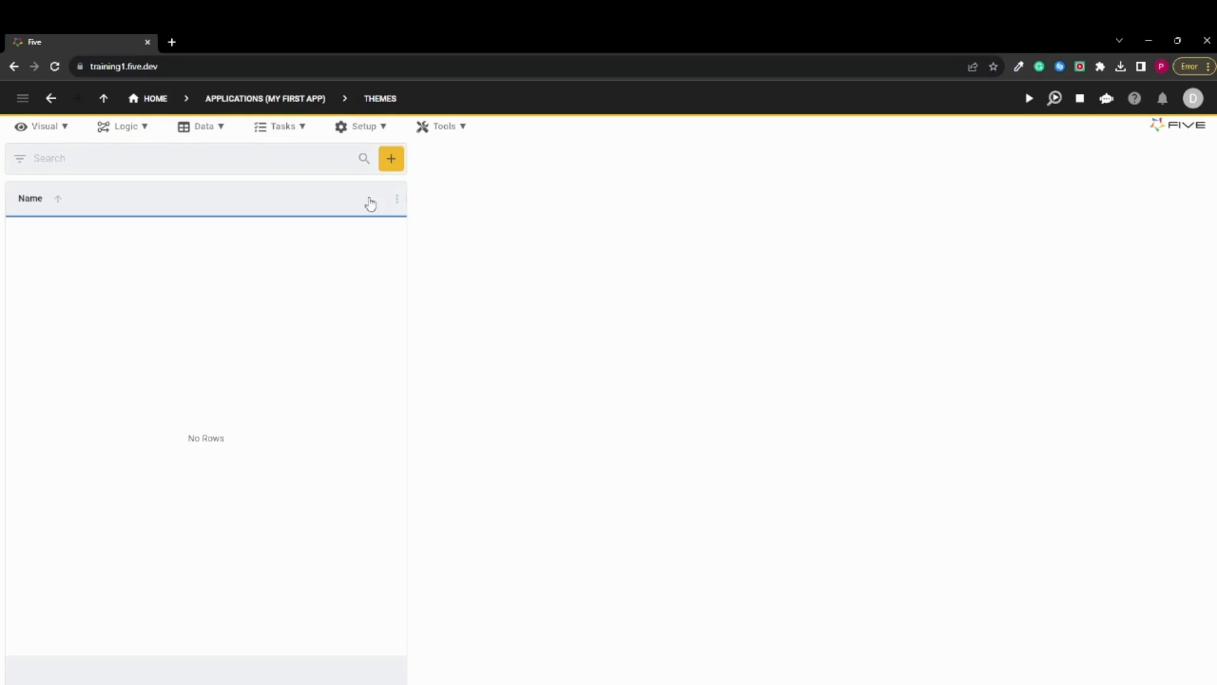
left_click(390, 164)
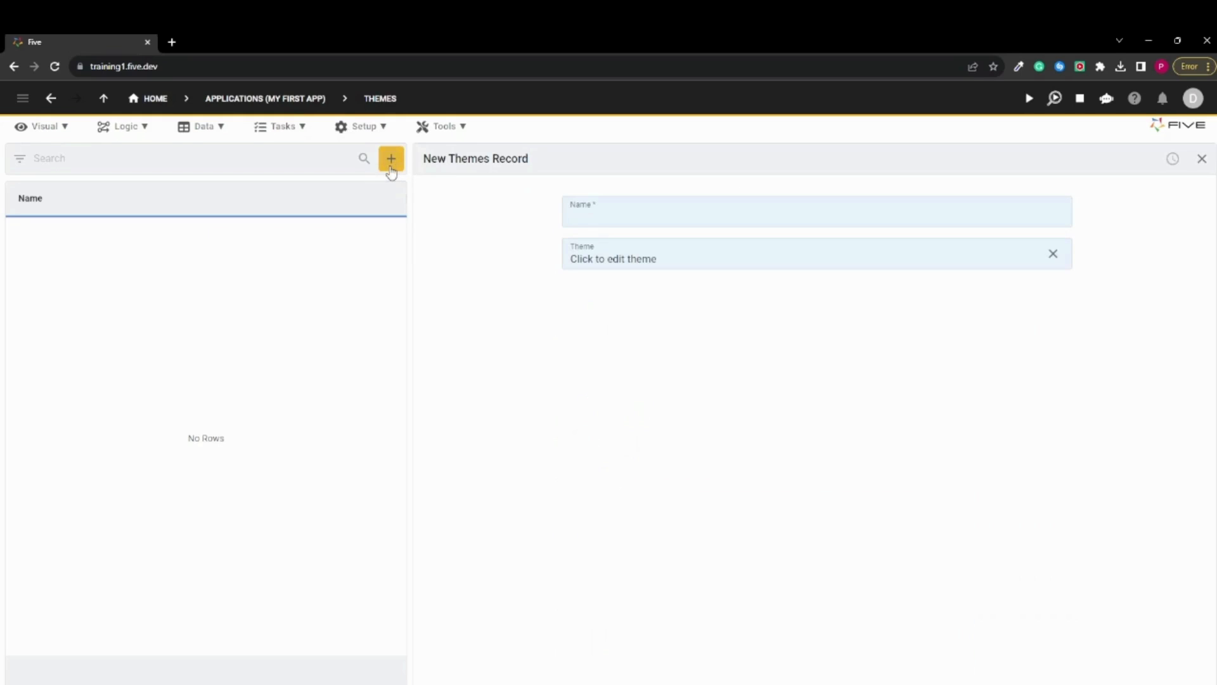
left_click(575, 214)
type("Dank")
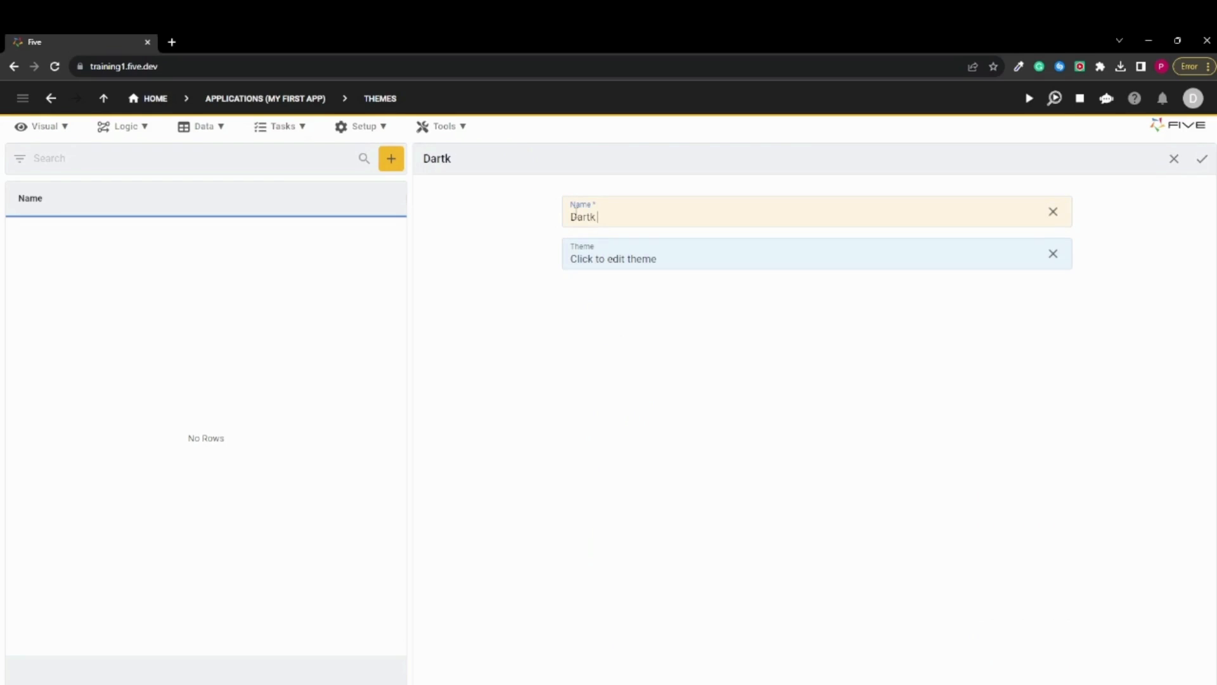
key("BackSpace")
key("BackSpace")
type("rk theme")
key("BackSpace")
key("BackSpace")
key("BackSpace")
key("BackSpace")
key("BackSpace")
key("BackSpace")
type("Theme")
left_click(638, 275)
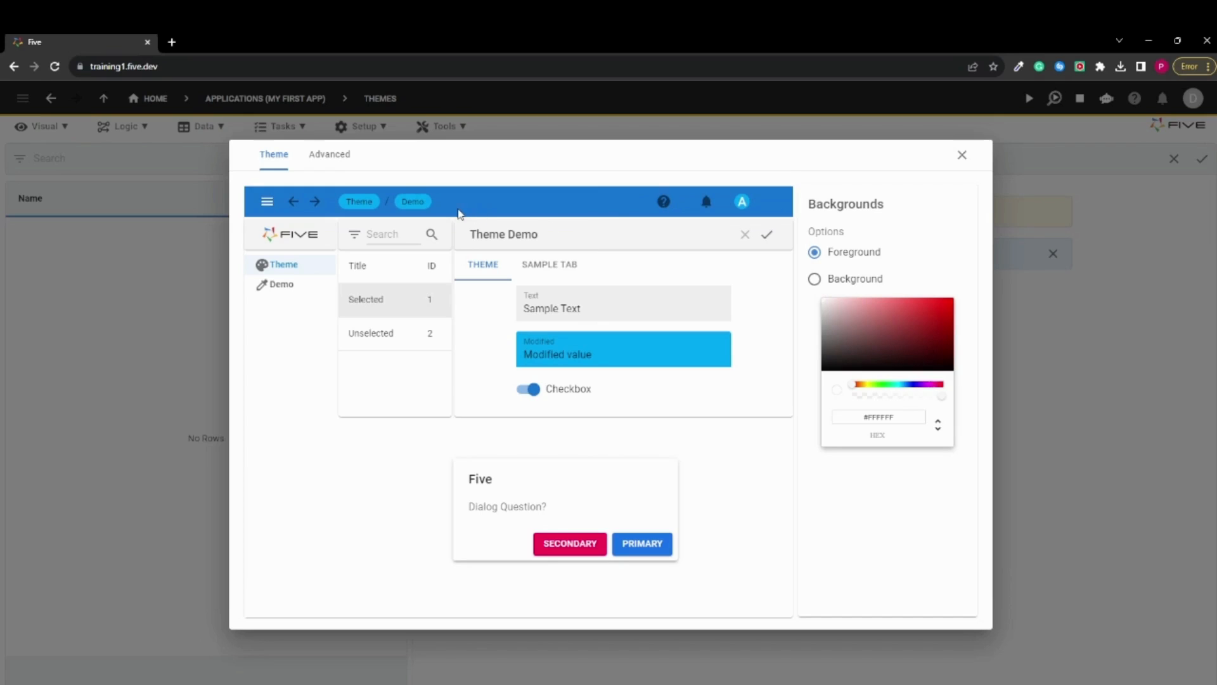
Set the theme's app bar background to dark blue and the fields' font to Georgia
left_click(574, 209)
left_click(908, 548)
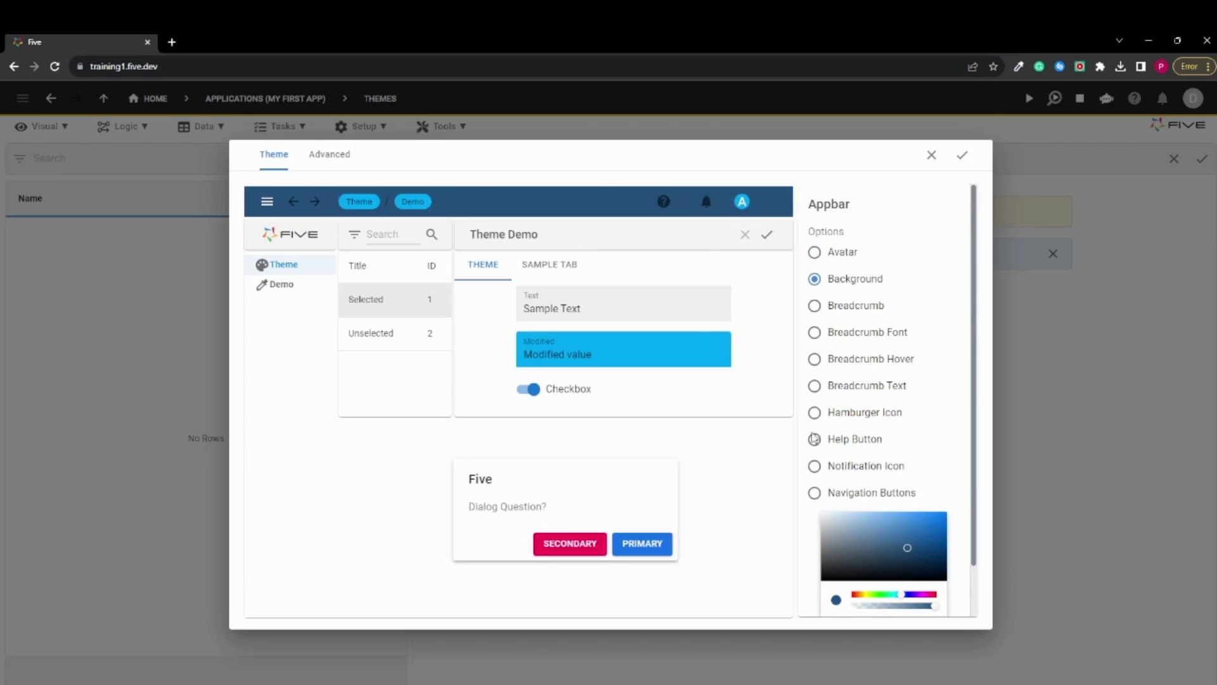
left_click(571, 400)
left_click(941, 370)
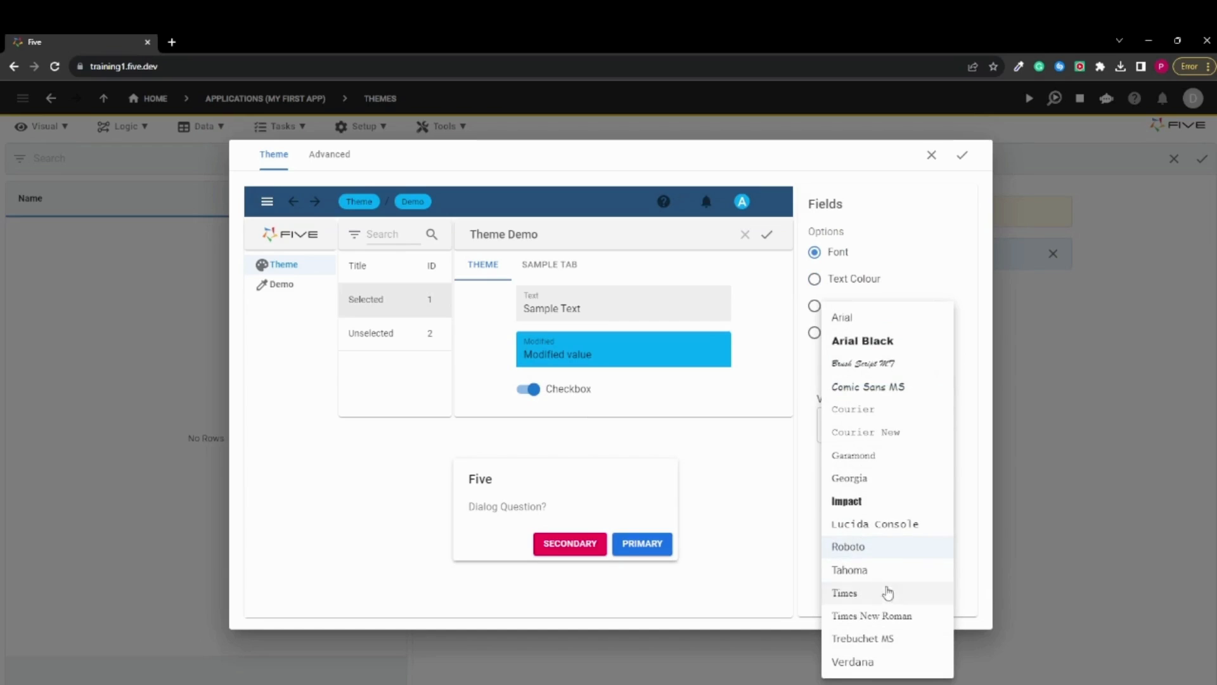
left_click(871, 483)
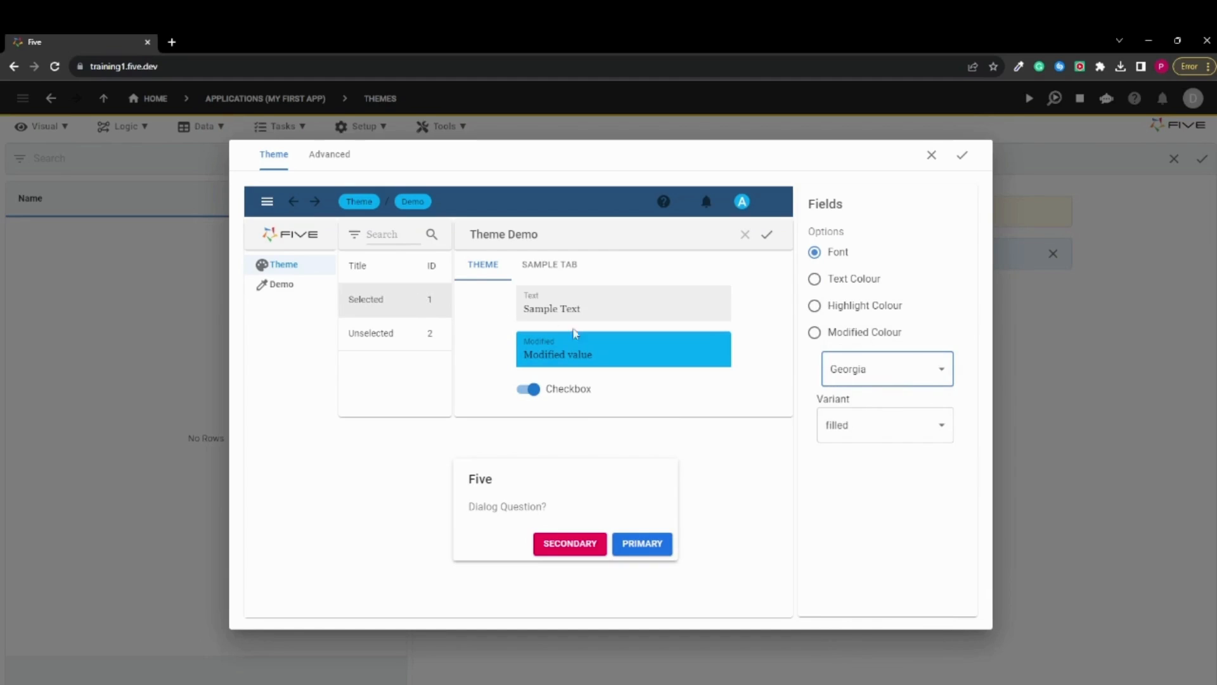
left_click(639, 409)
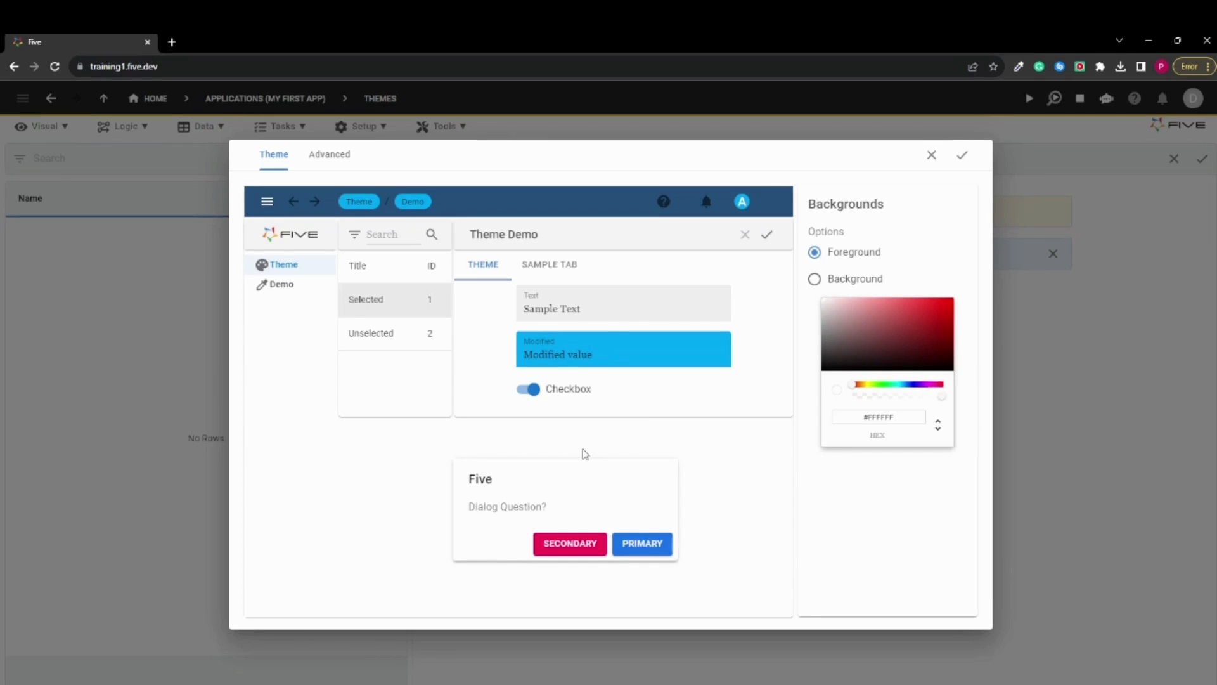
Open the theme's raw JSON and look through its style definitions
left_click(337, 166)
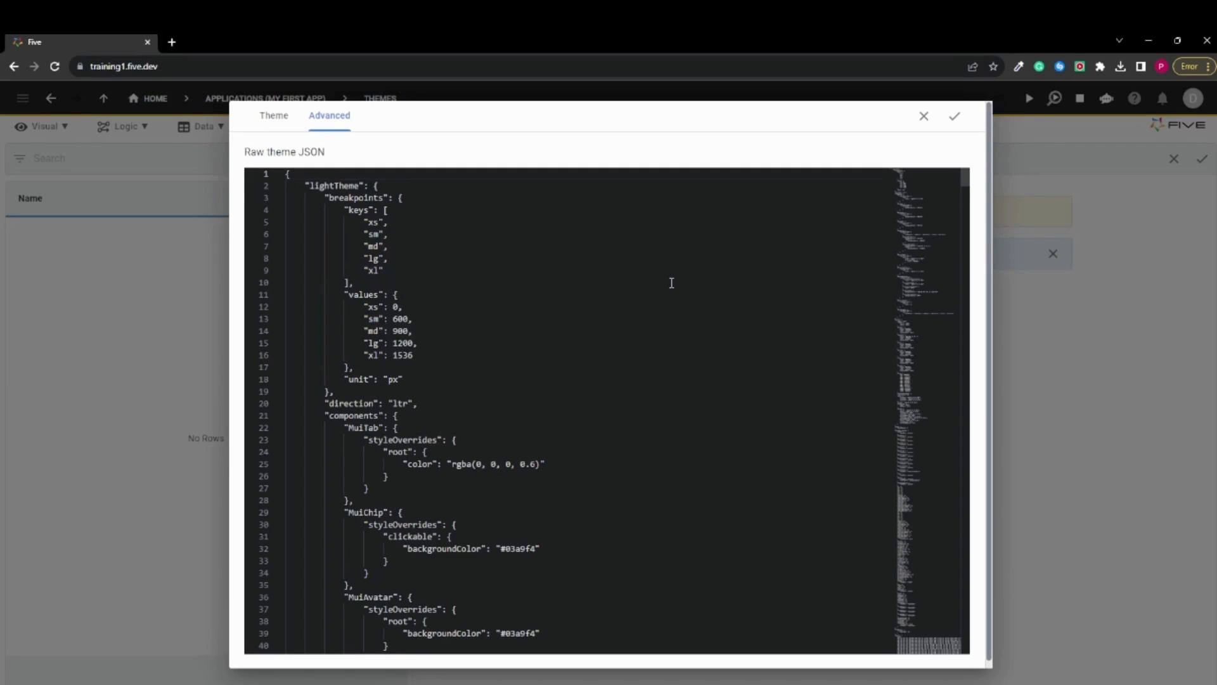
scroll(671, 283, "down", 20)
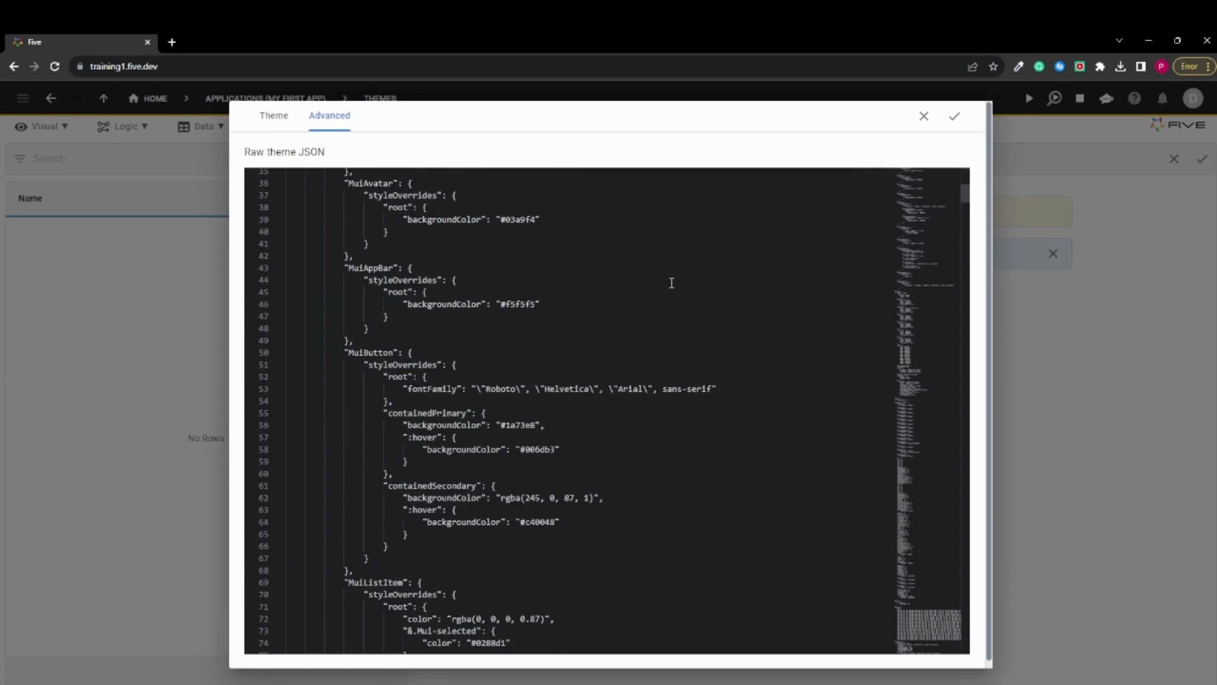
scroll(622, 289, "down", 6)
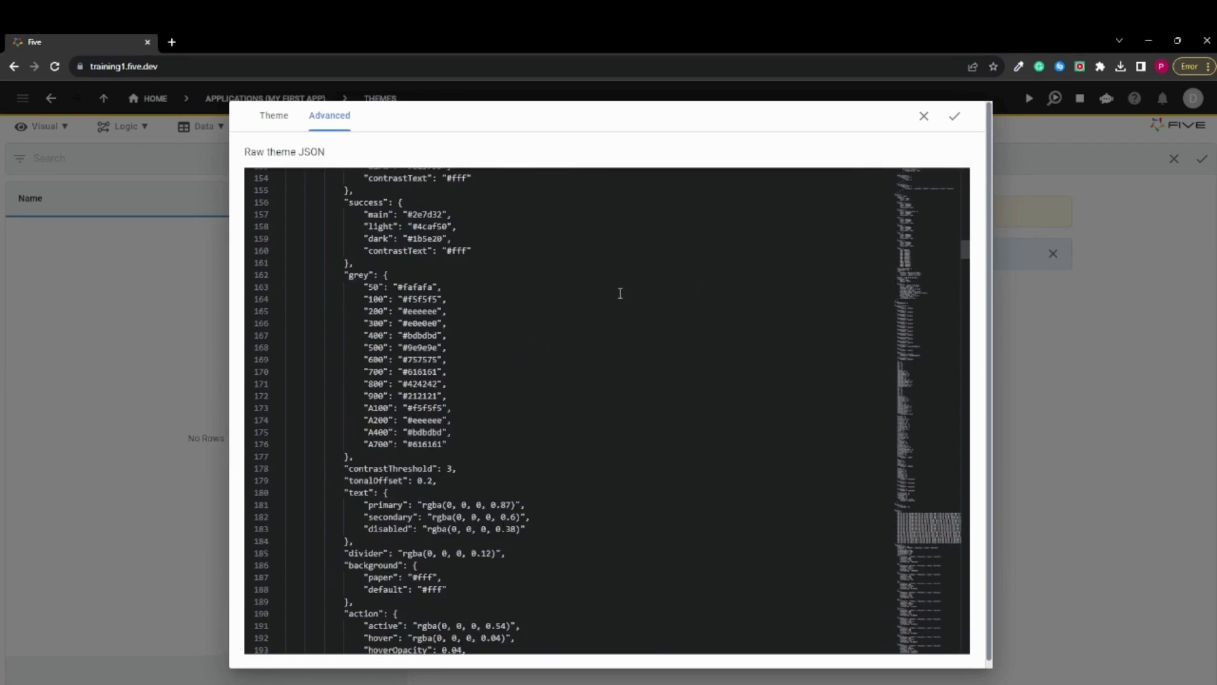
scroll(620, 339, "up", 13)
scroll(657, 407, "up", 8)
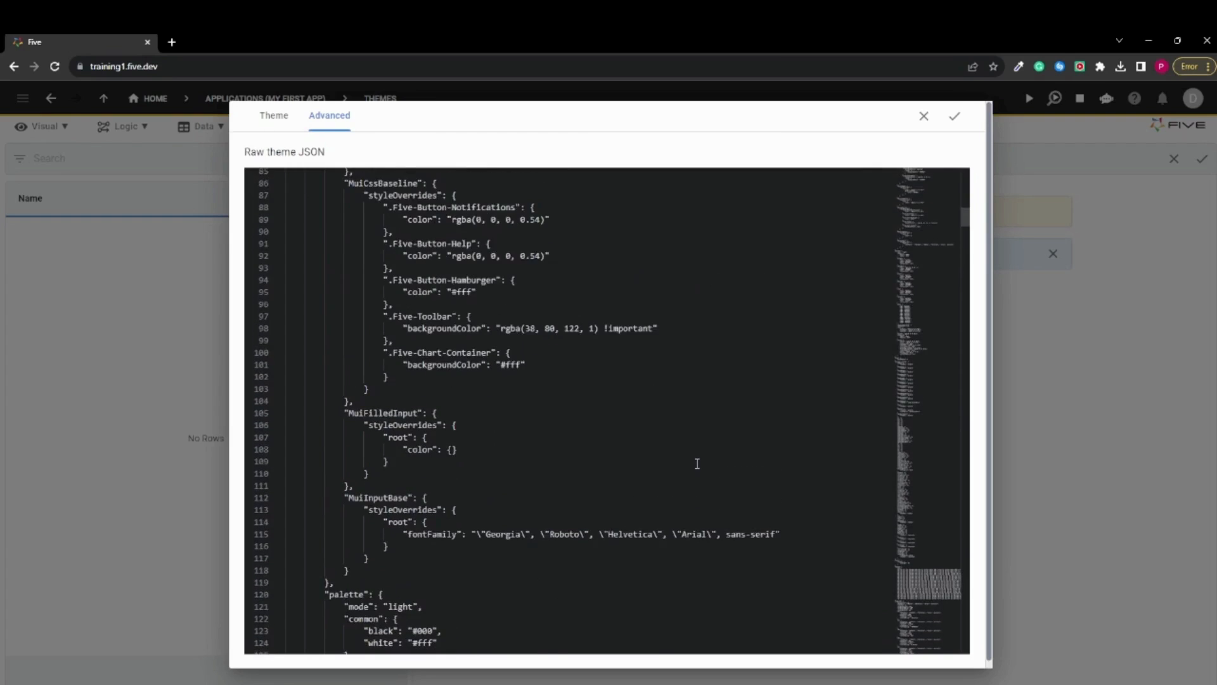
Replace the entire raw theme JSON with the full contents of theme_new.txt copied from the text editor
left_click(800, 683)
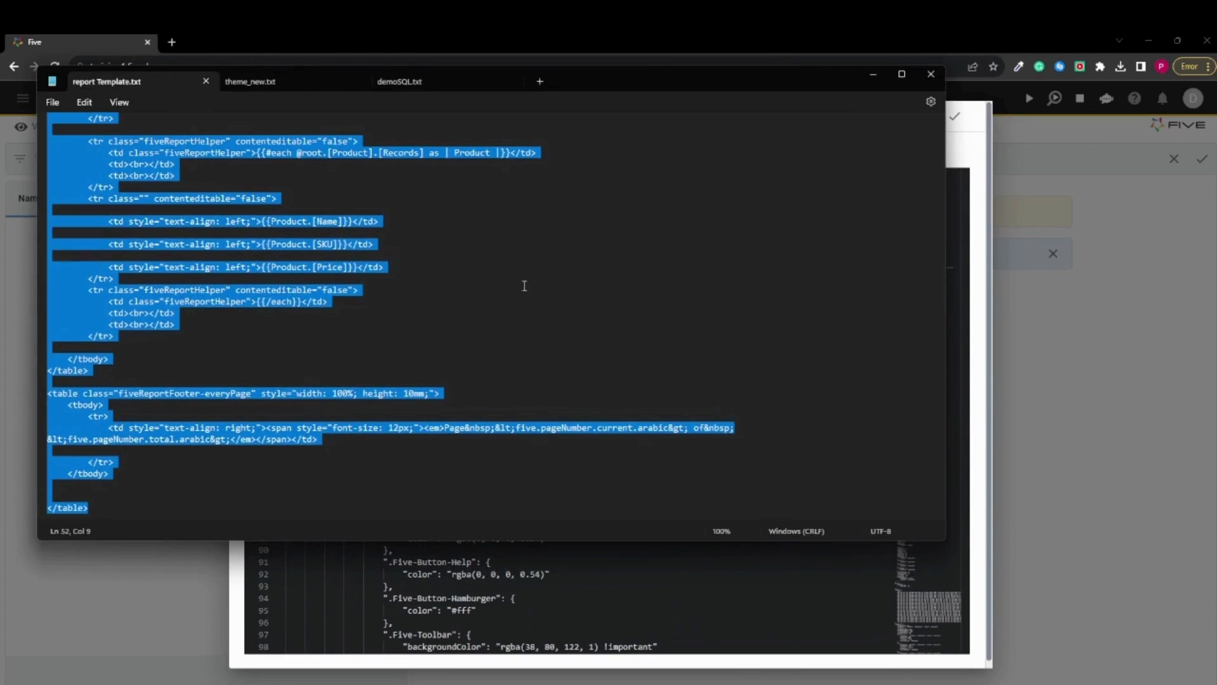
left_click(480, 293)
left_click(285, 81)
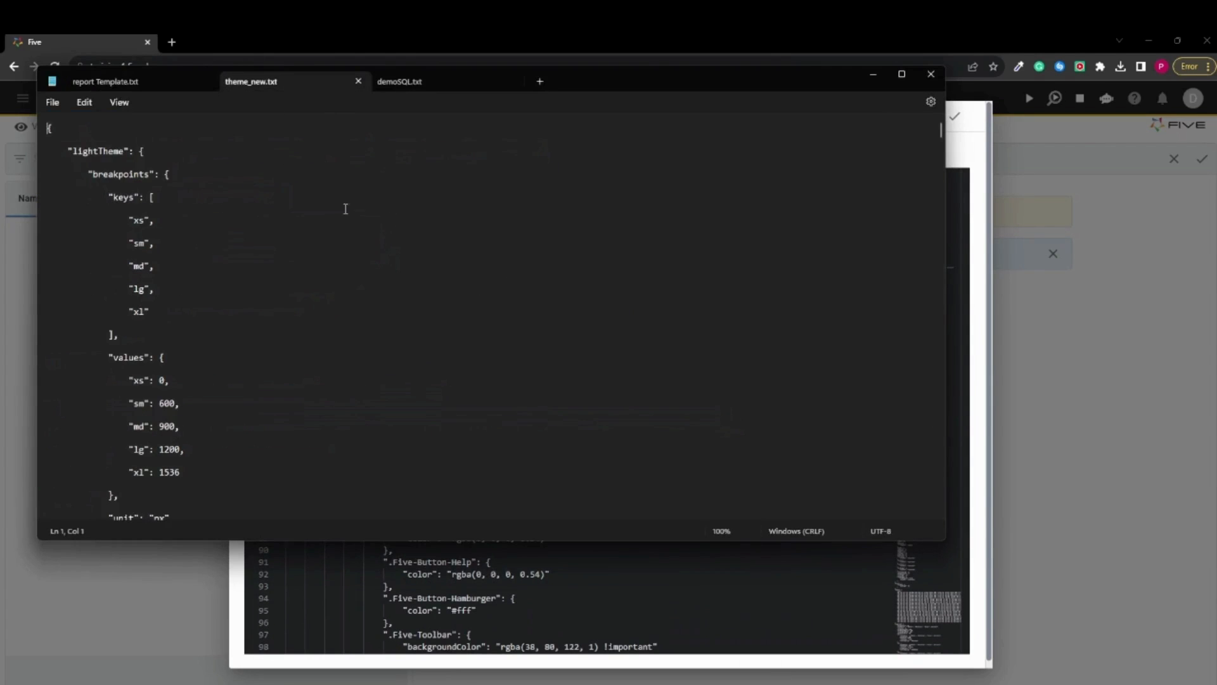
scroll(328, 247, "down", 3)
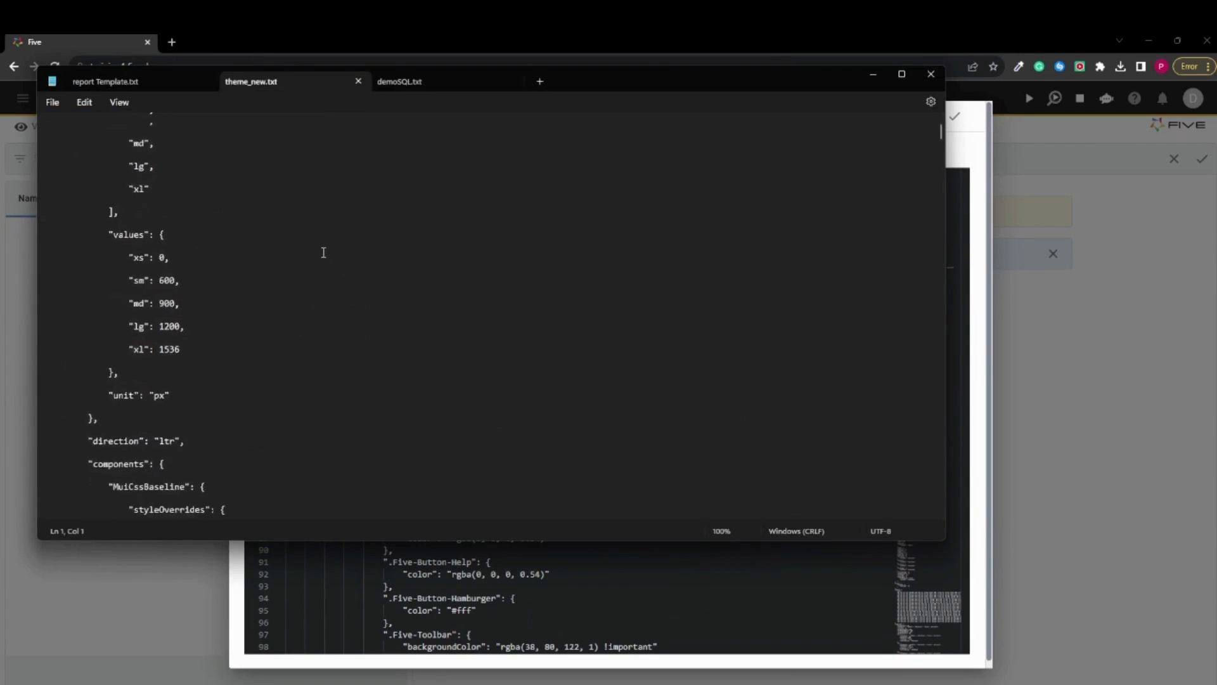
scroll(324, 253, "up", 3)
left_click(321, 265)
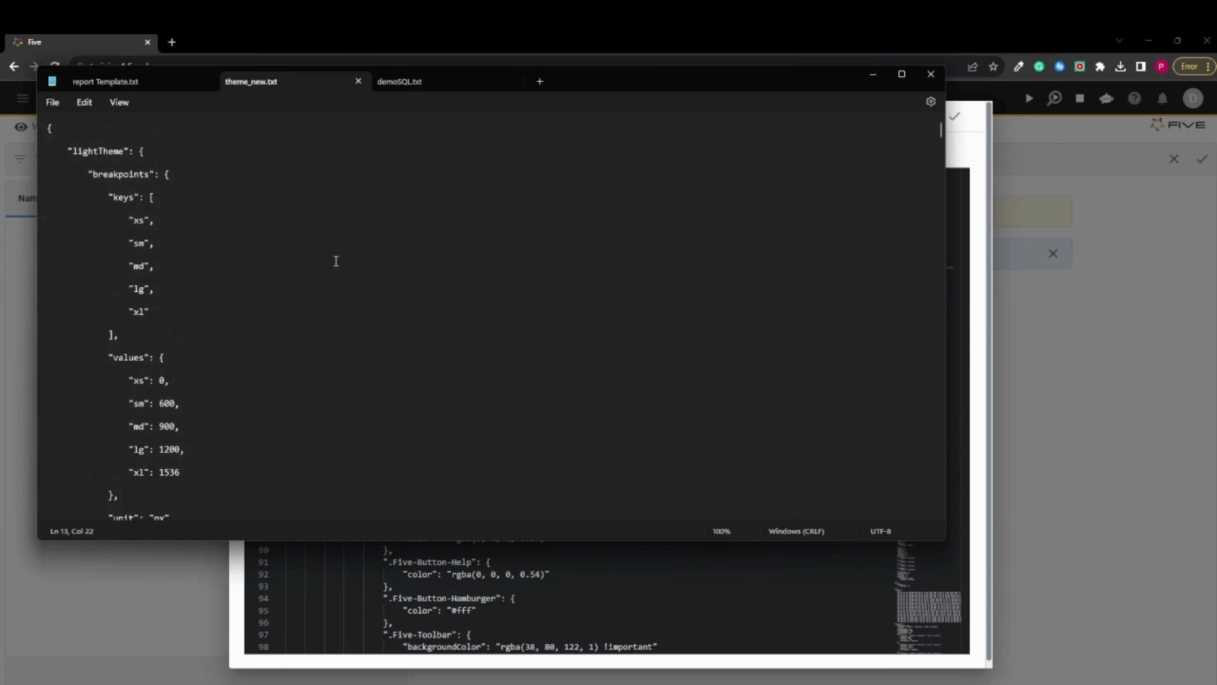
key("ctrl+a")
left_click(873, 74)
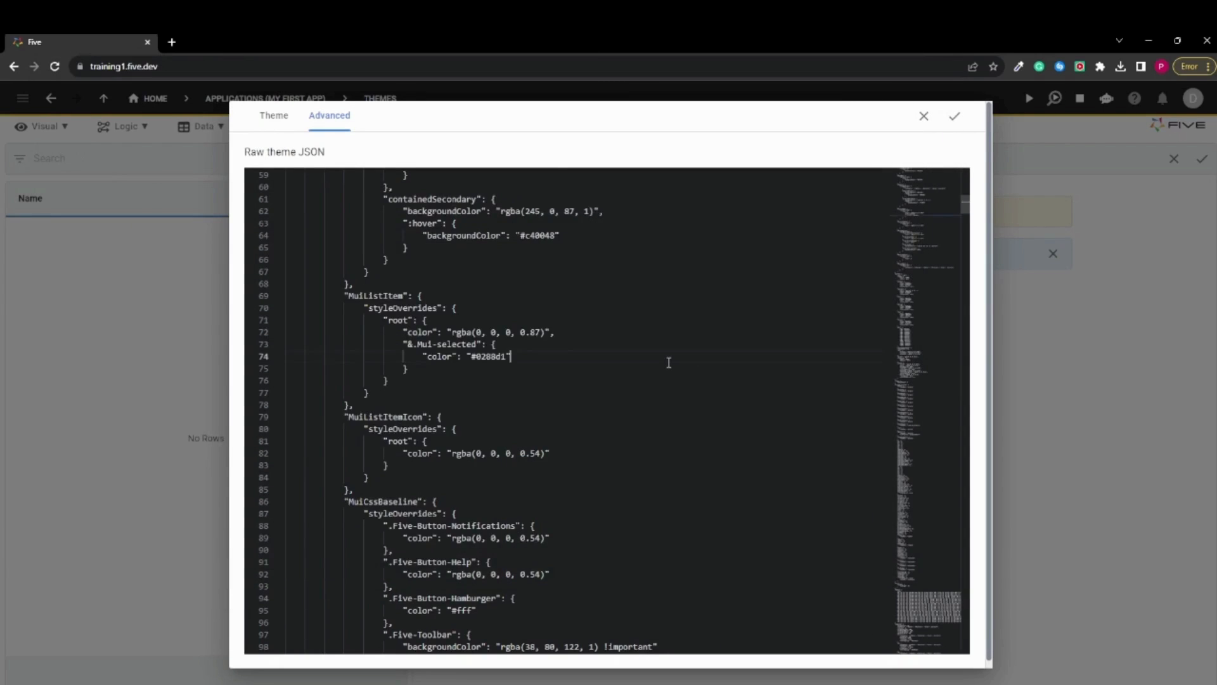
left_click(668, 362)
key("ctrl+a")
key("ctrl+v")
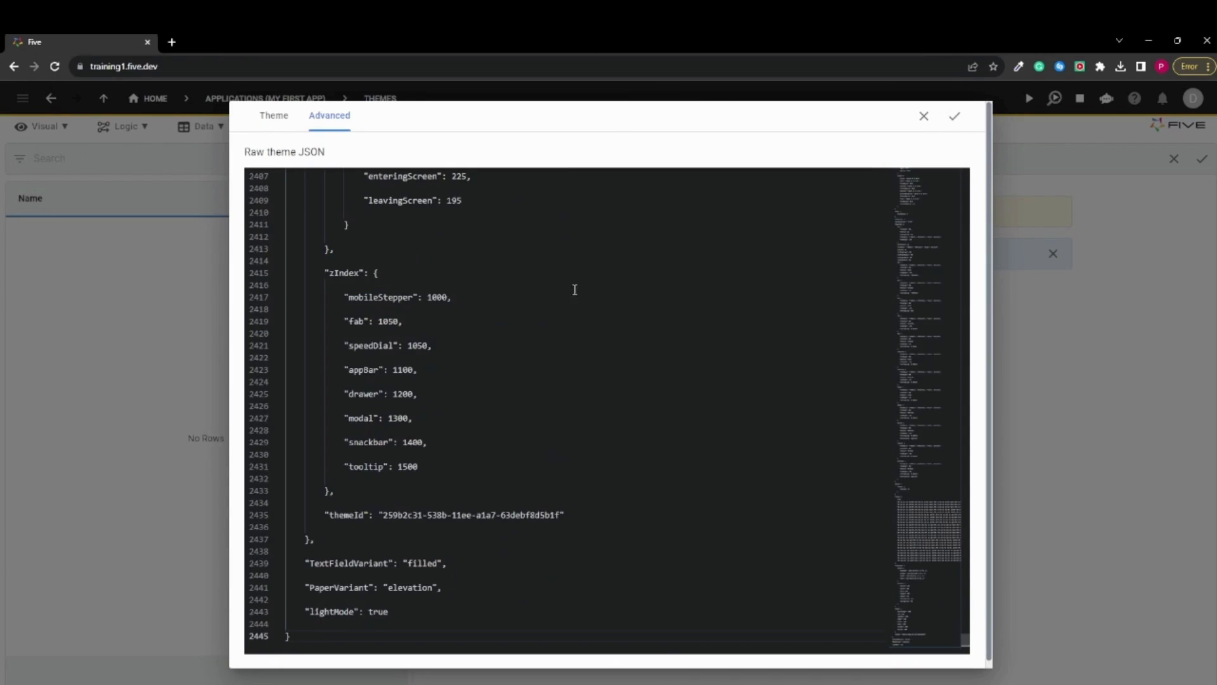
Check the pasted theme's preview, and save both the theme and the Dark Theme record
left_click(261, 120)
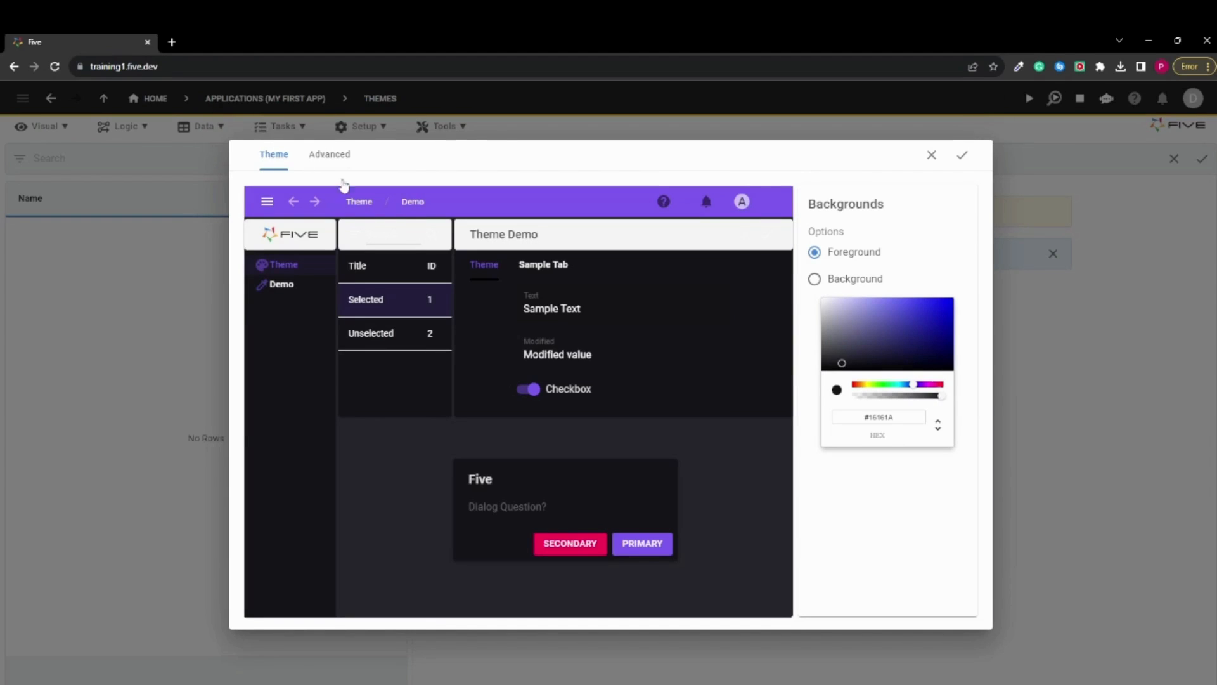
left_click(329, 154)
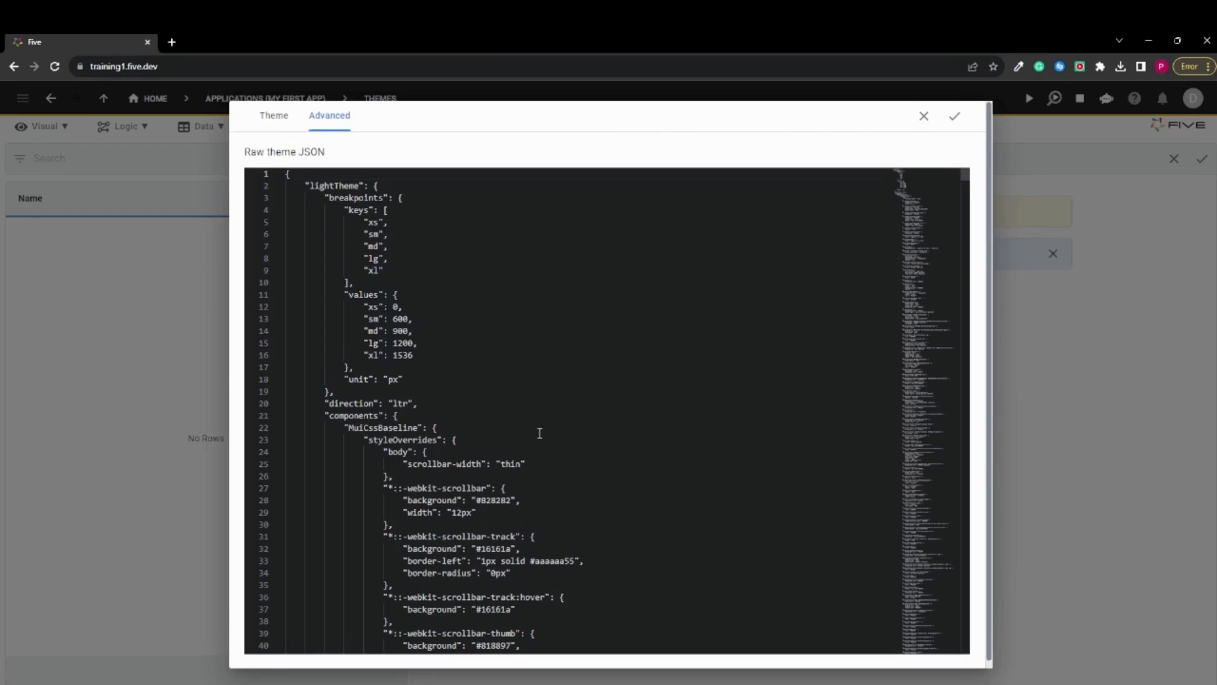
left_click(271, 116)
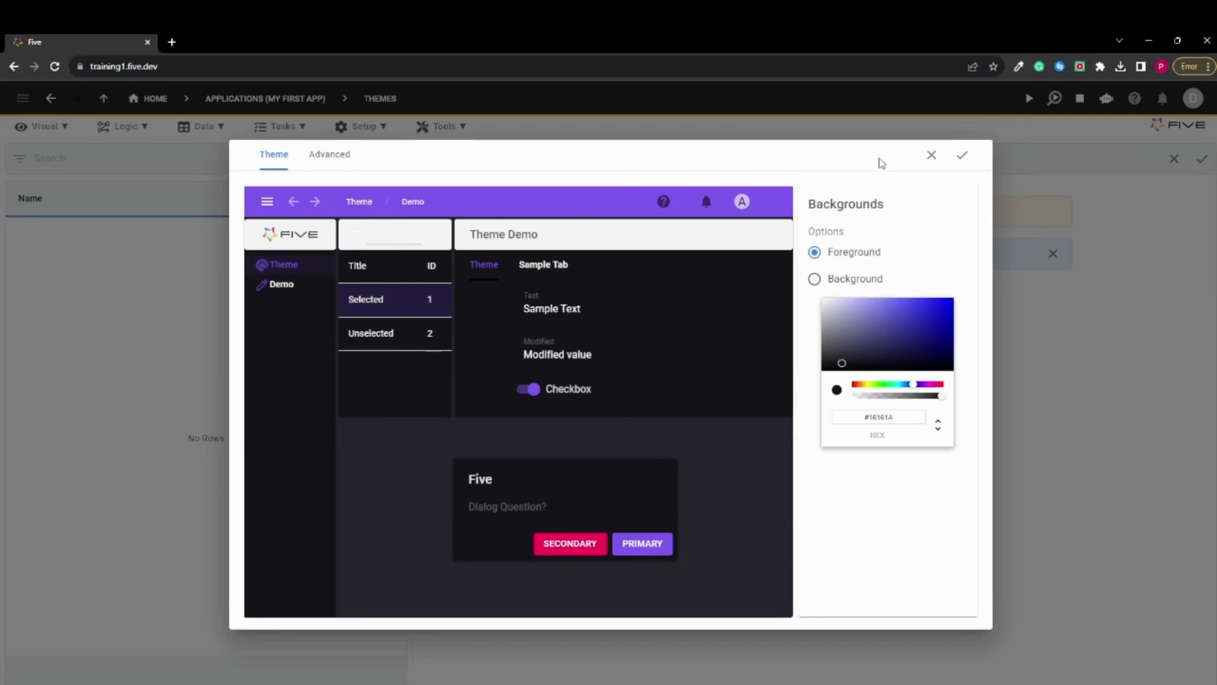
left_click(962, 155)
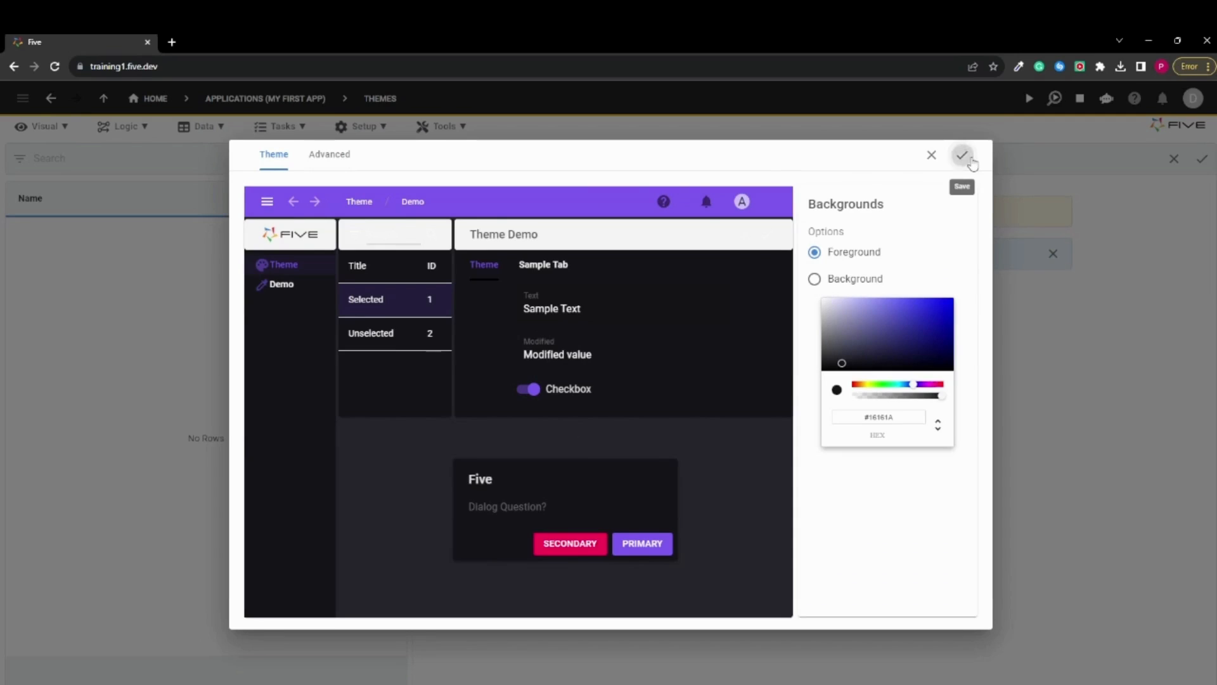
left_click(1204, 163)
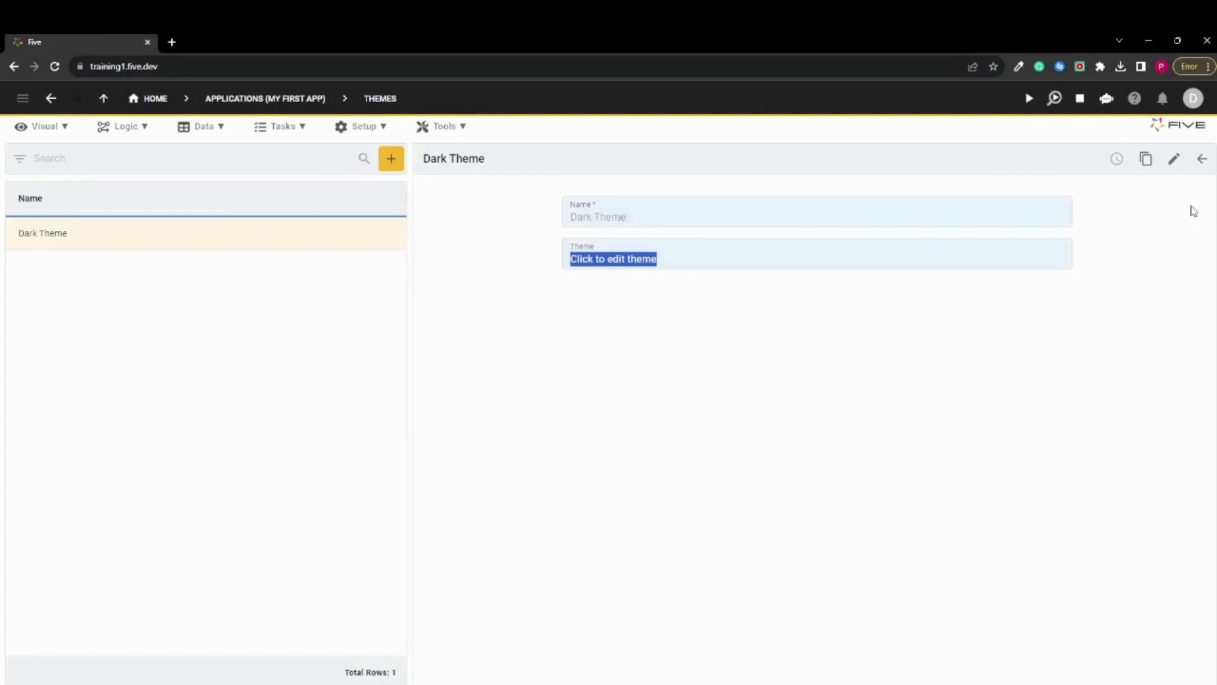
Edit the default instance and assign Dark Theme as its theme
left_click(367, 129)
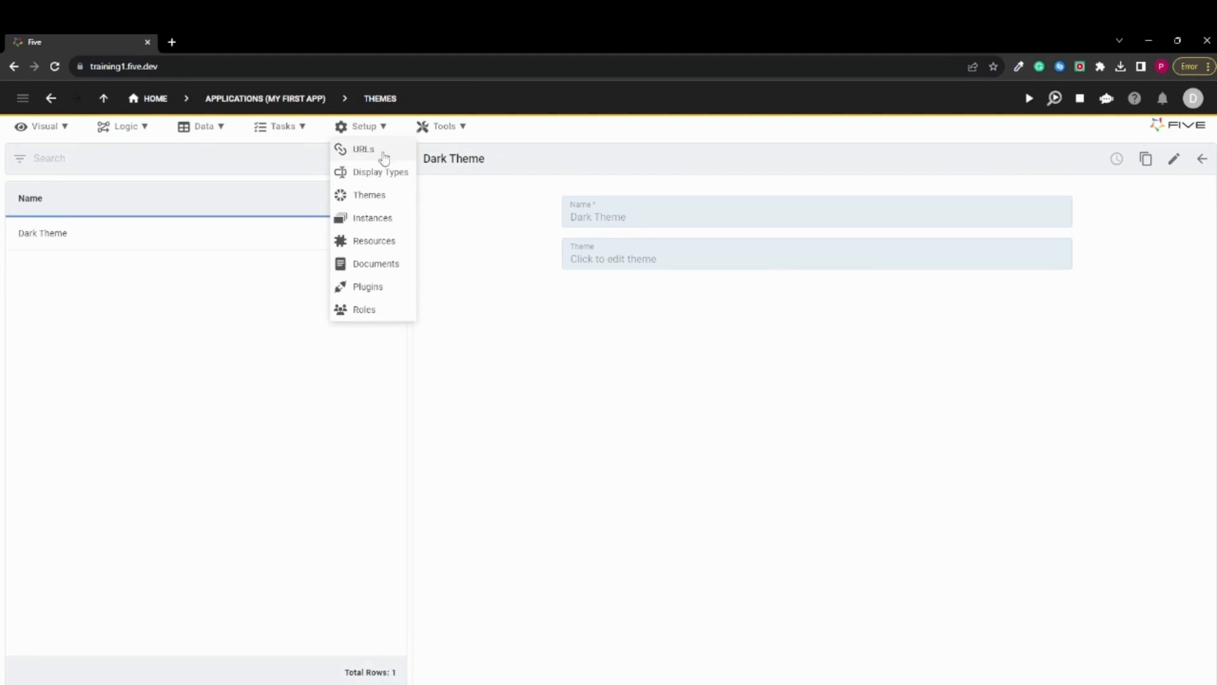
left_click(372, 219)
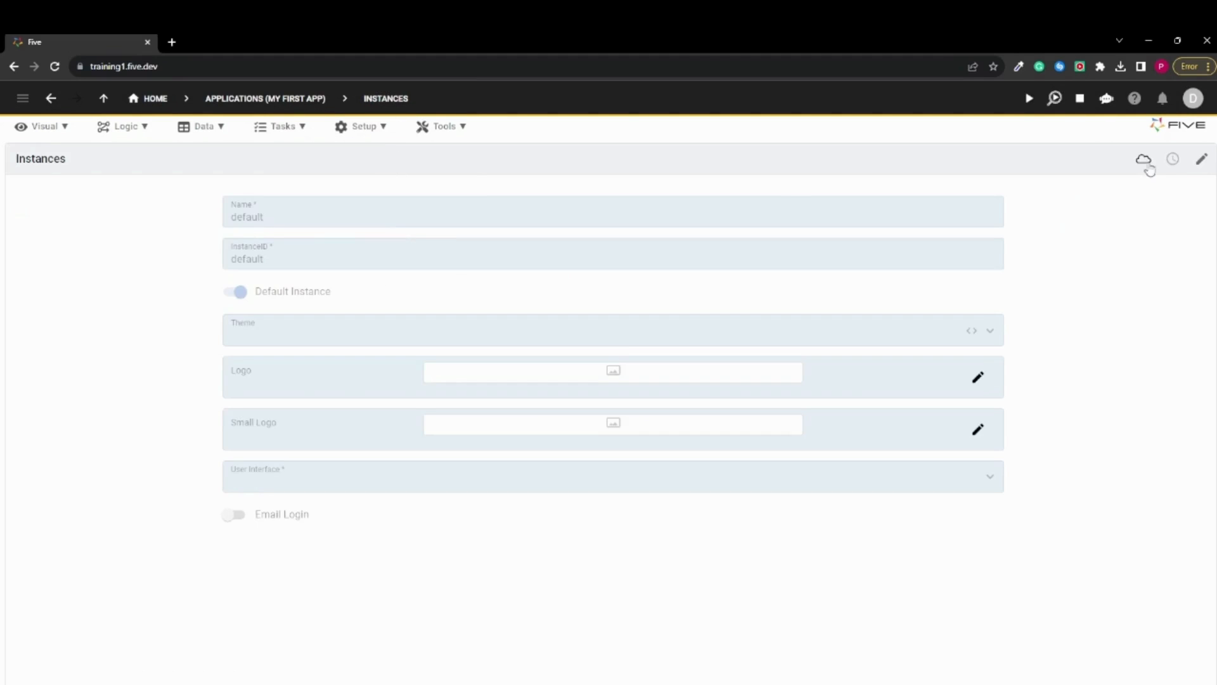
left_click(1202, 159)
left_click(795, 336)
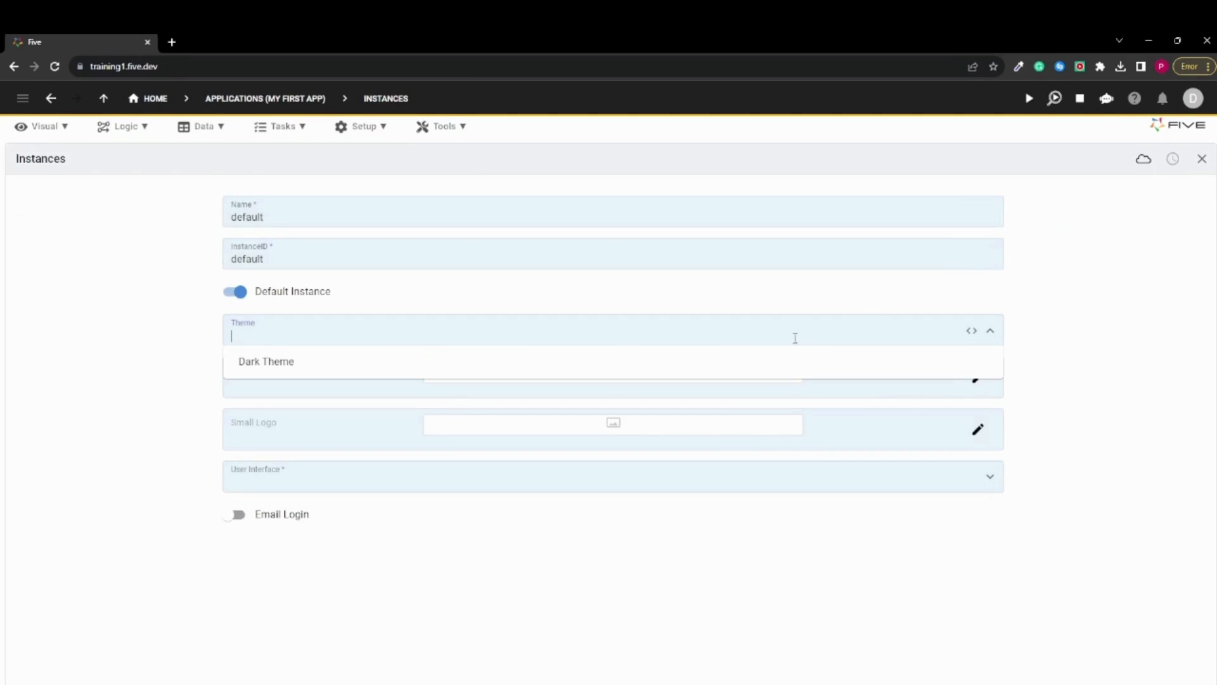
left_click(282, 371)
Choose New York as the default instance's user interface and save the instance
left_click(289, 476)
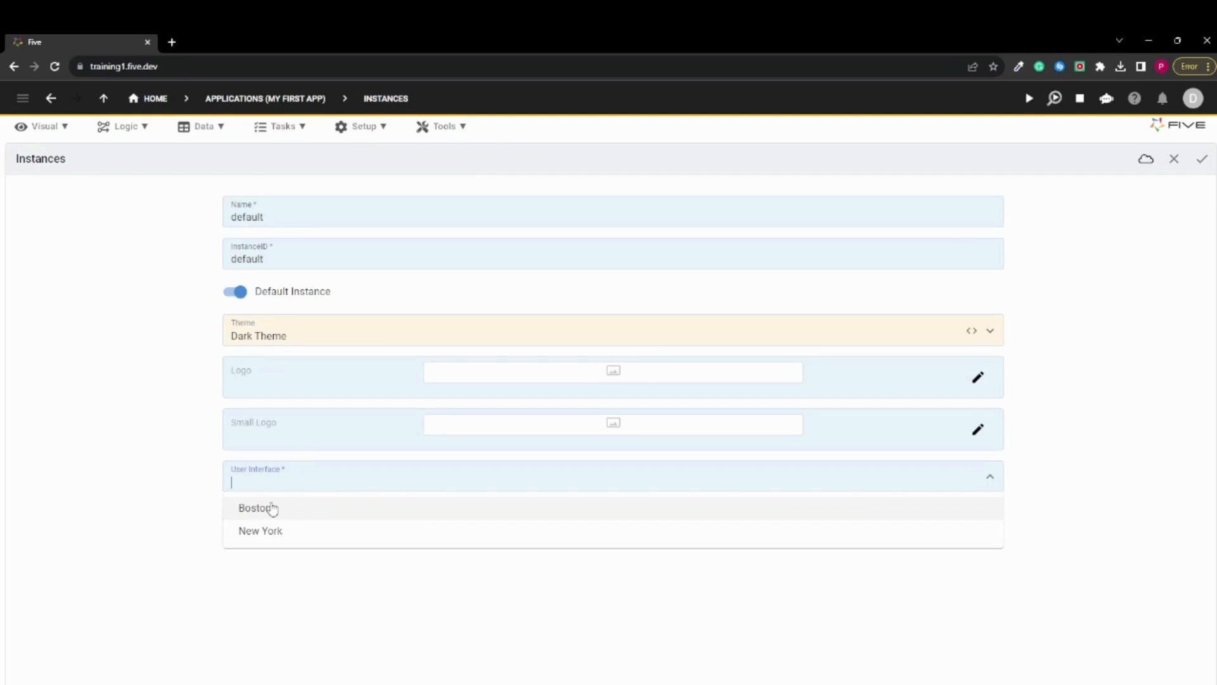
left_click(274, 507)
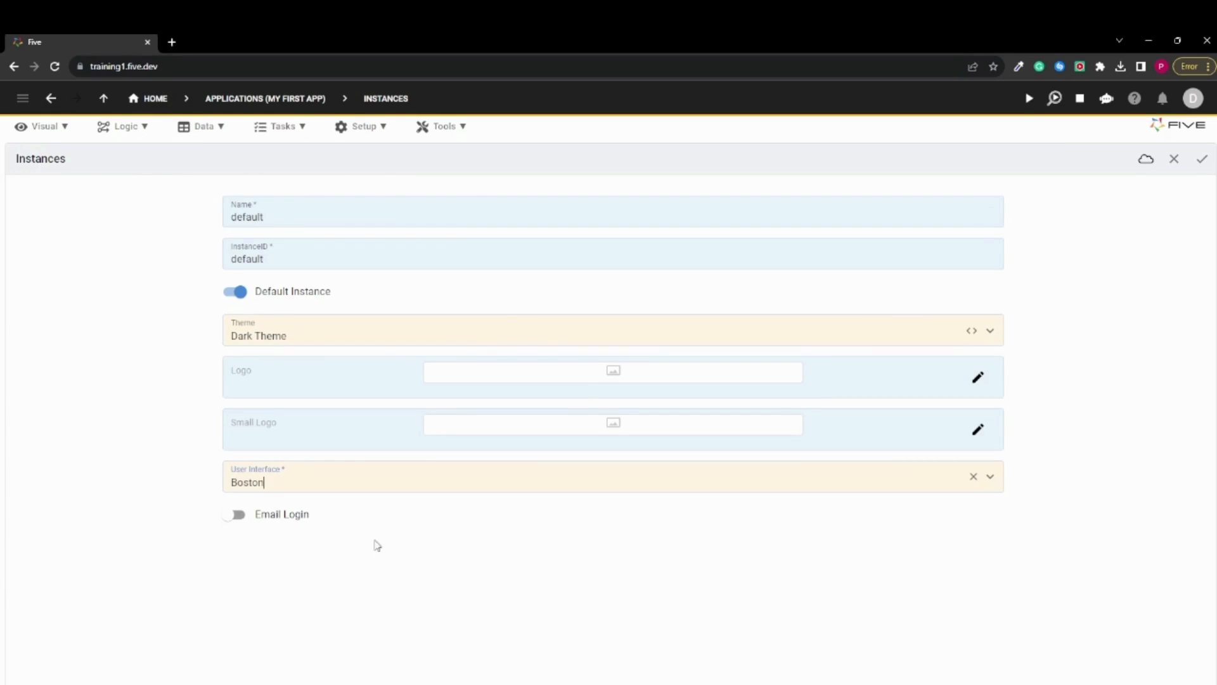
left_click(355, 482)
left_click(323, 531)
left_click(330, 489)
left_click(286, 544)
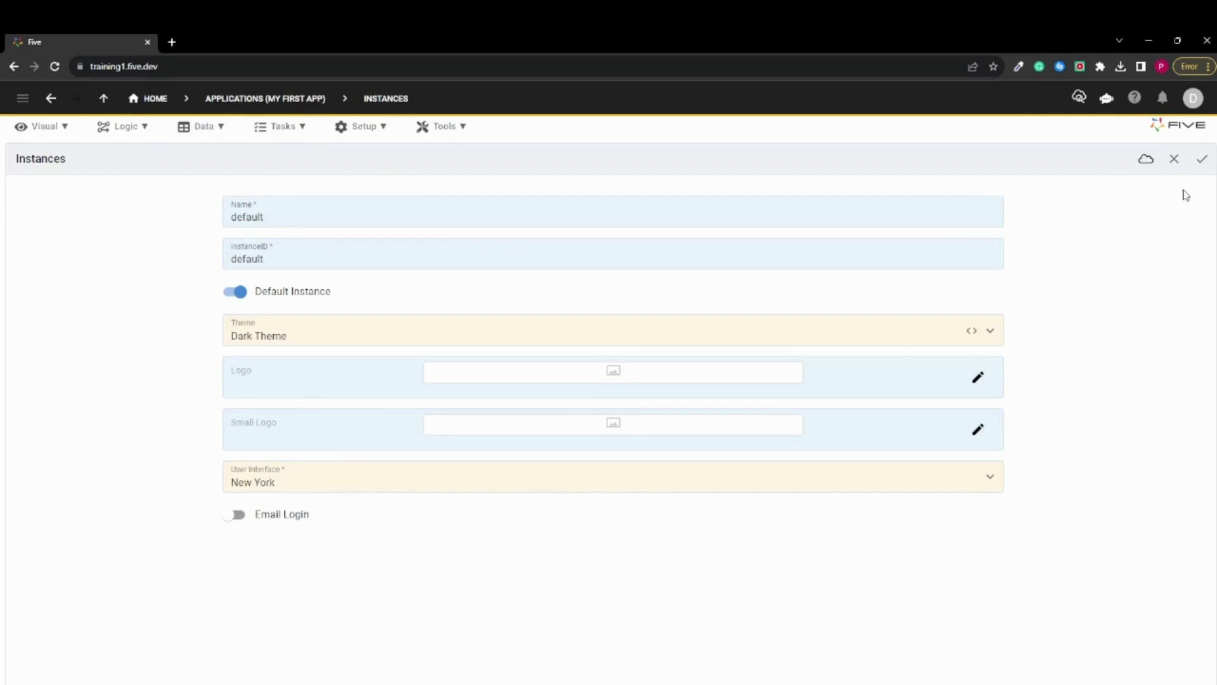
left_click(1202, 158)
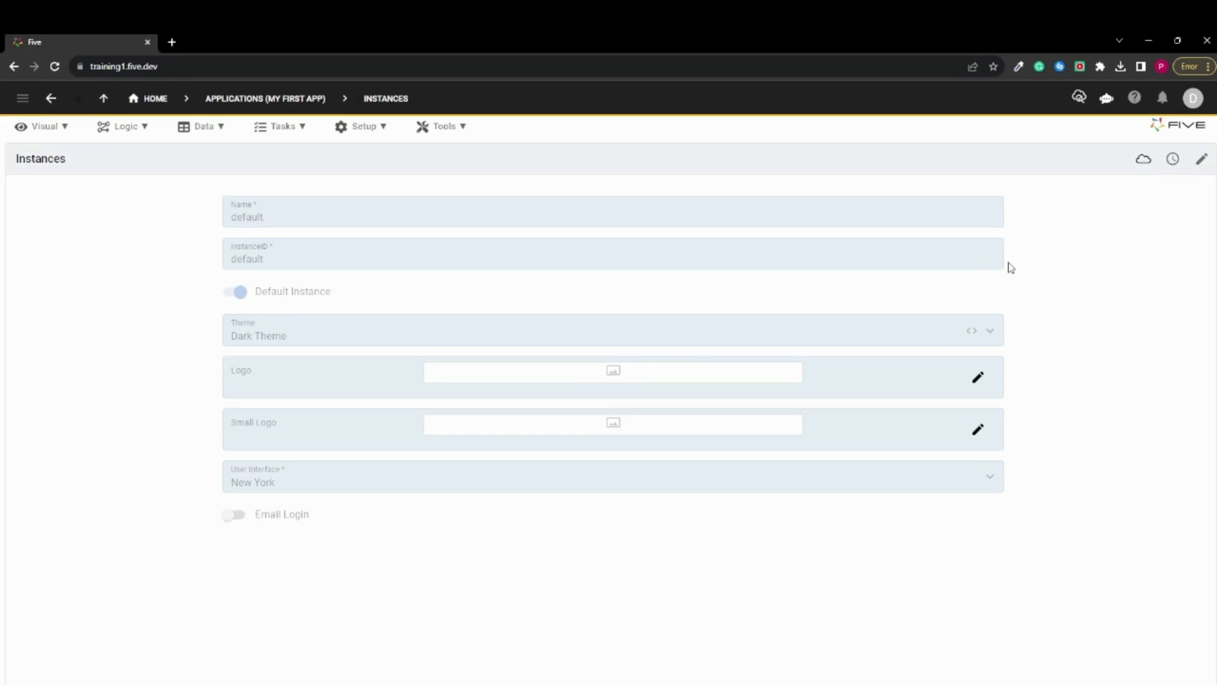
Log out of the developer account and sign in with the username admin and the account password
left_click(1193, 98)
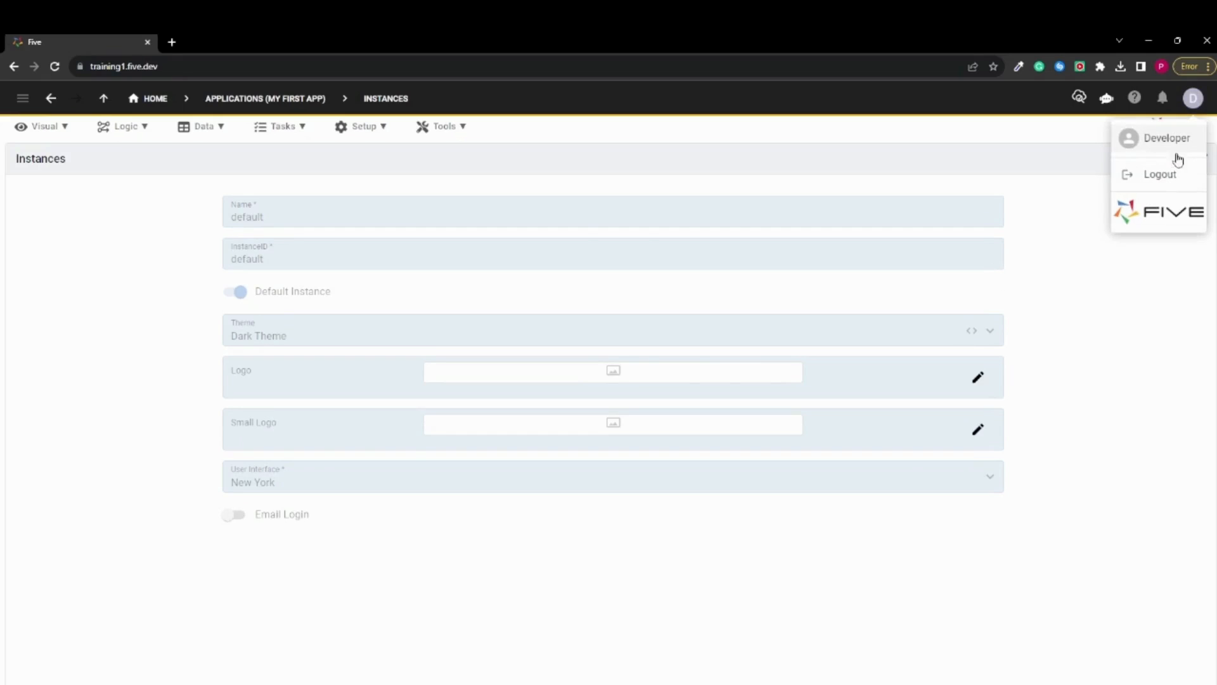
left_click(1172, 179)
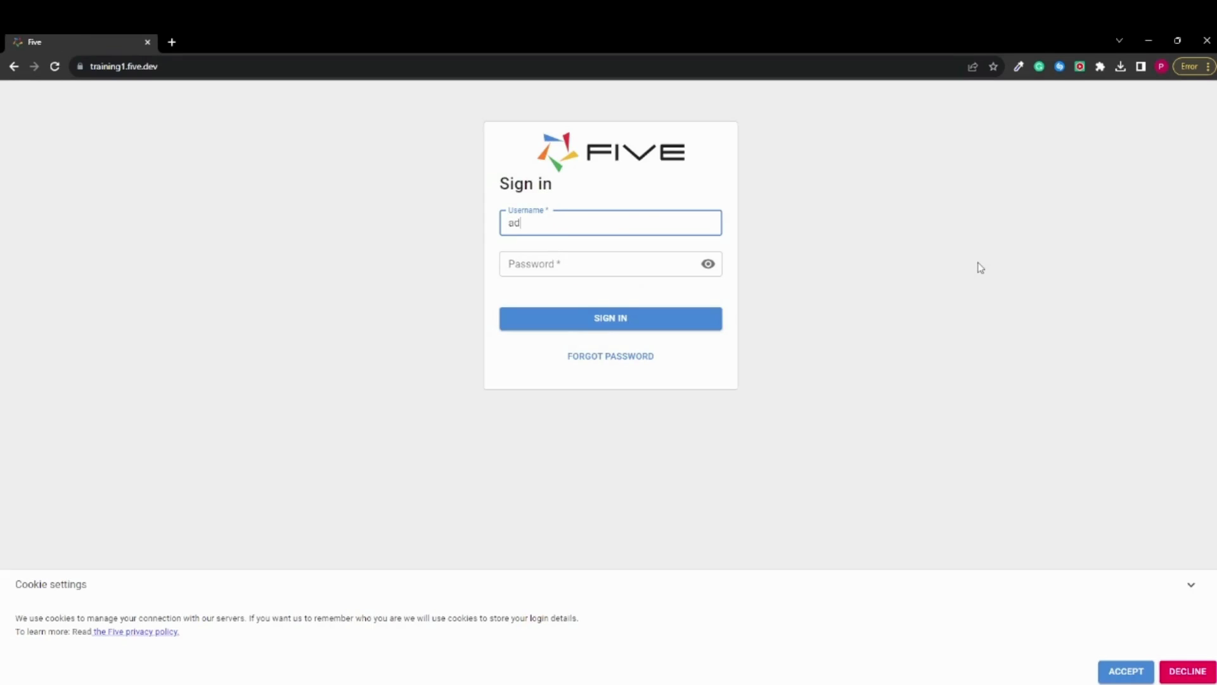
type("in")
left_click(588, 267)
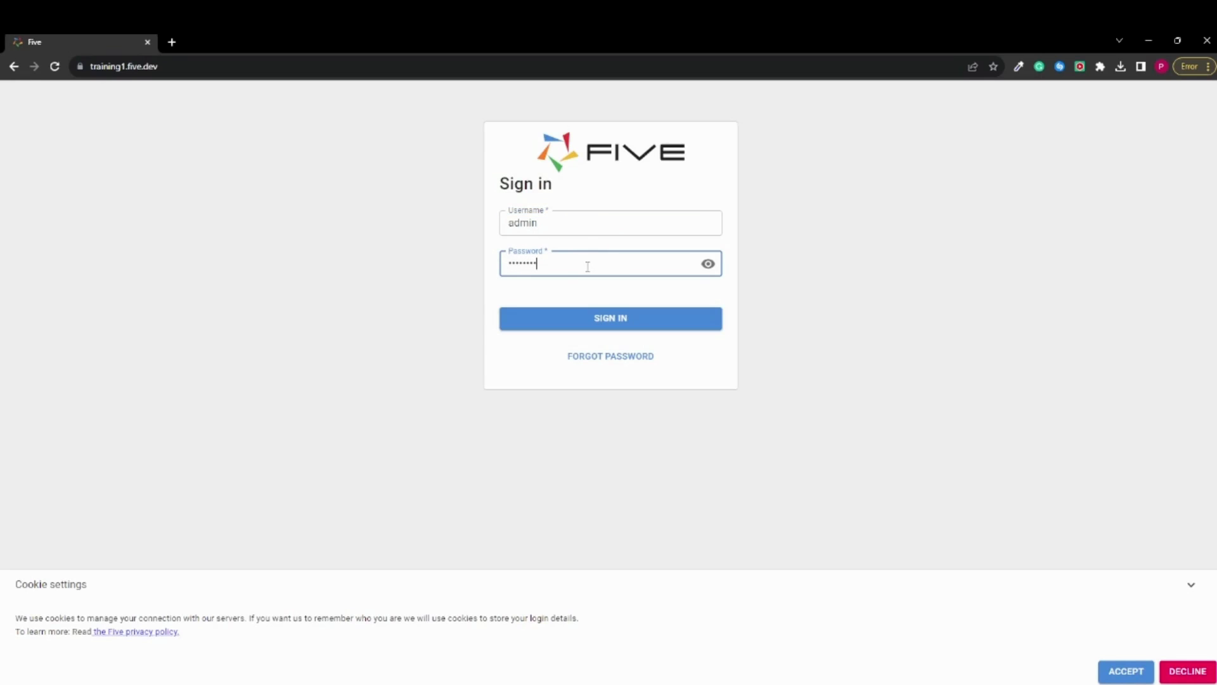
left_click(619, 320)
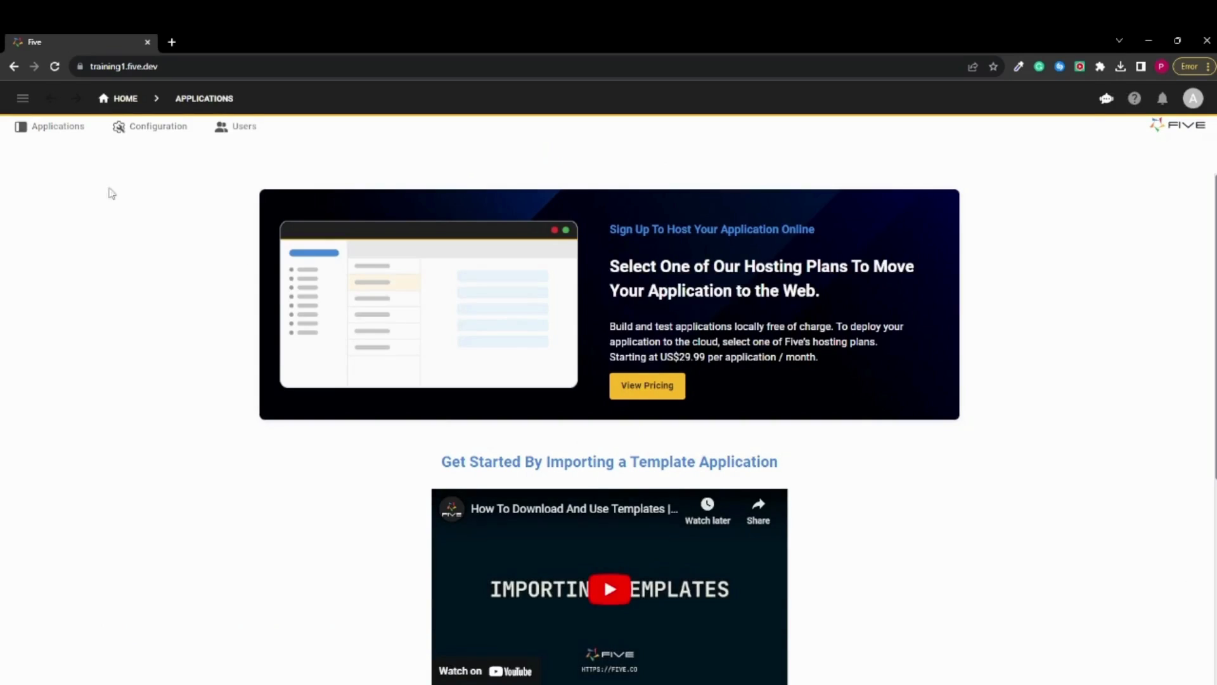
Open the My First App application record for editing and enable Multiuser
left_click(46, 135)
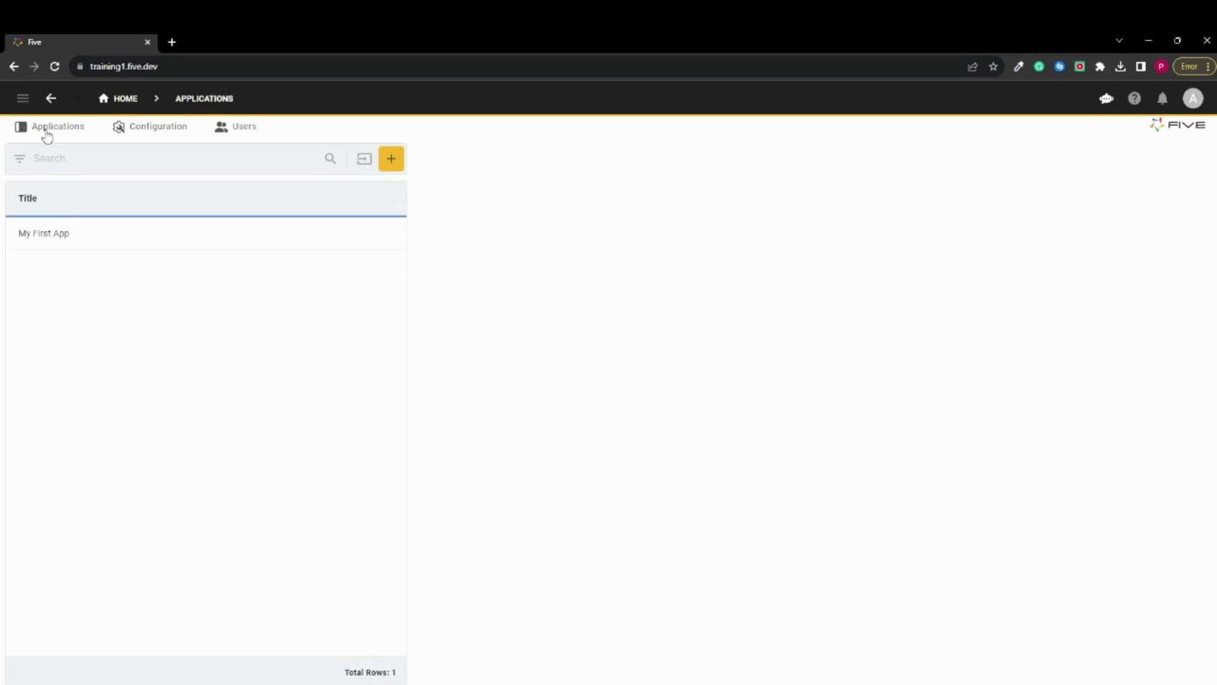
left_click(63, 235)
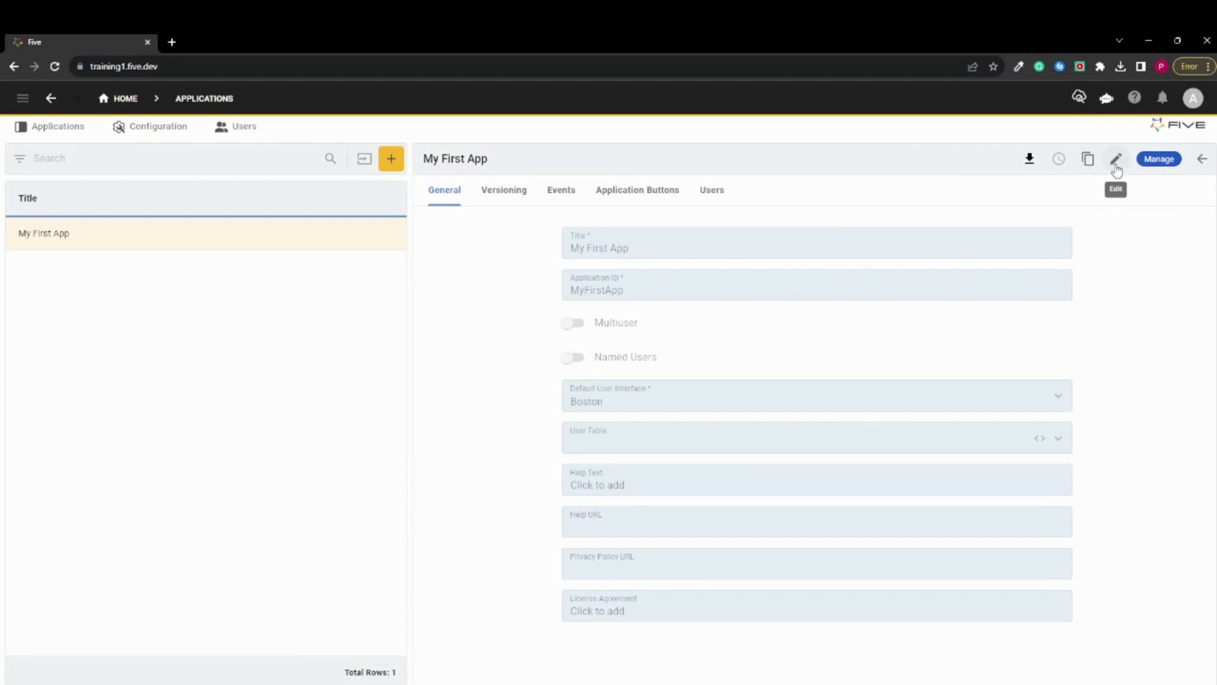
left_click(1116, 159)
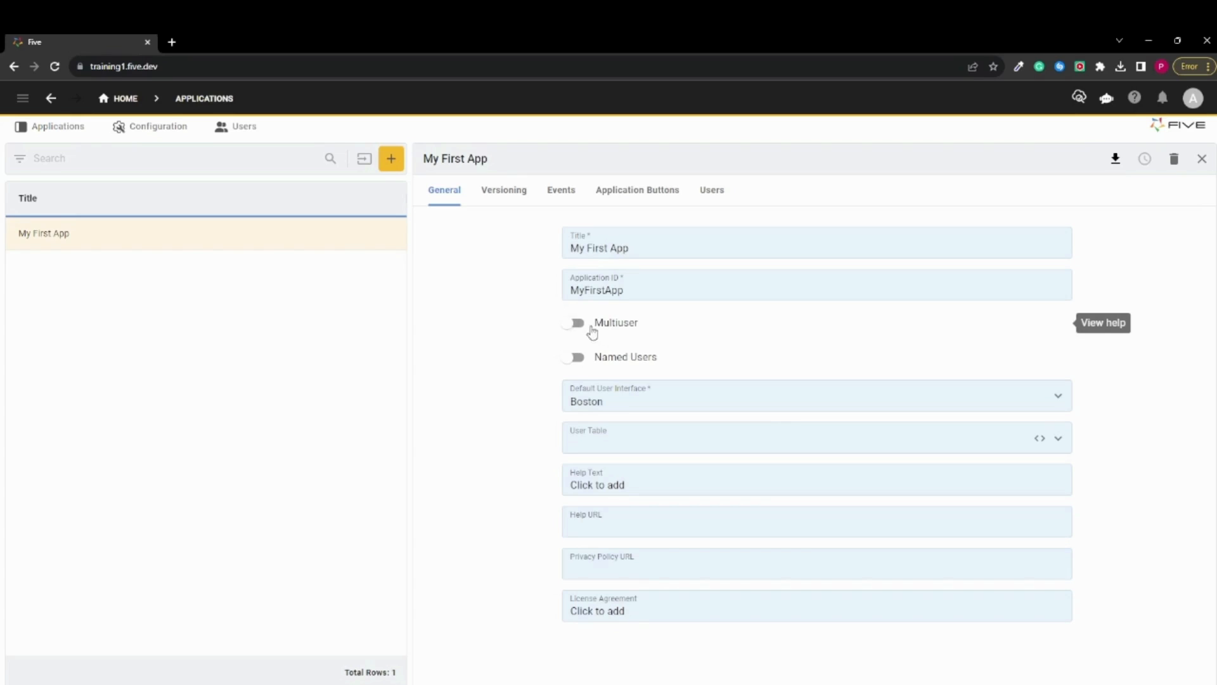
left_click(579, 327)
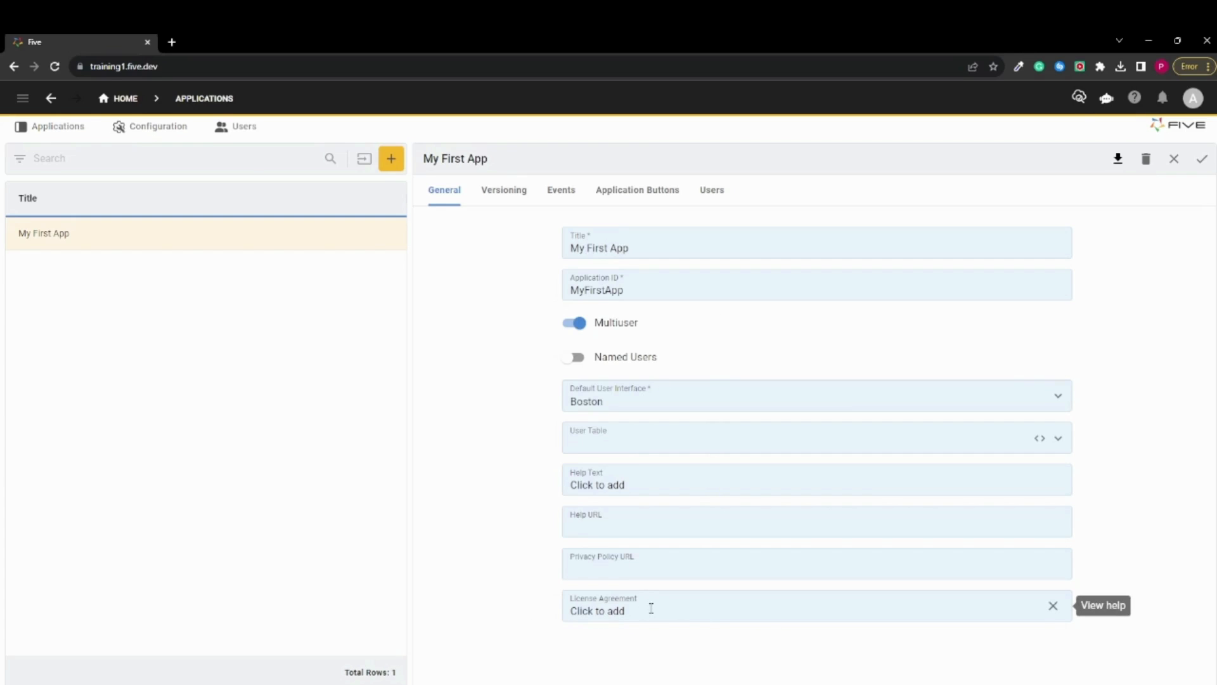
Write "Please Accept Our Conditions..." as the application's License Agreement and save it
left_click(649, 610)
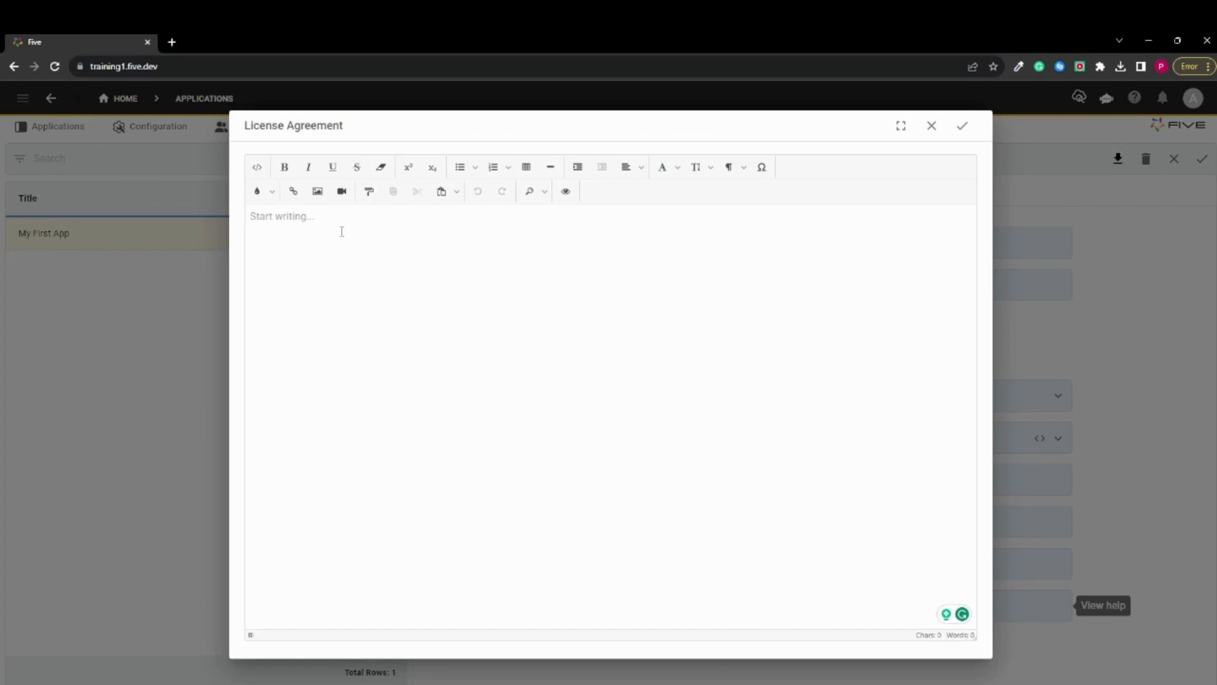
left_click(257, 167)
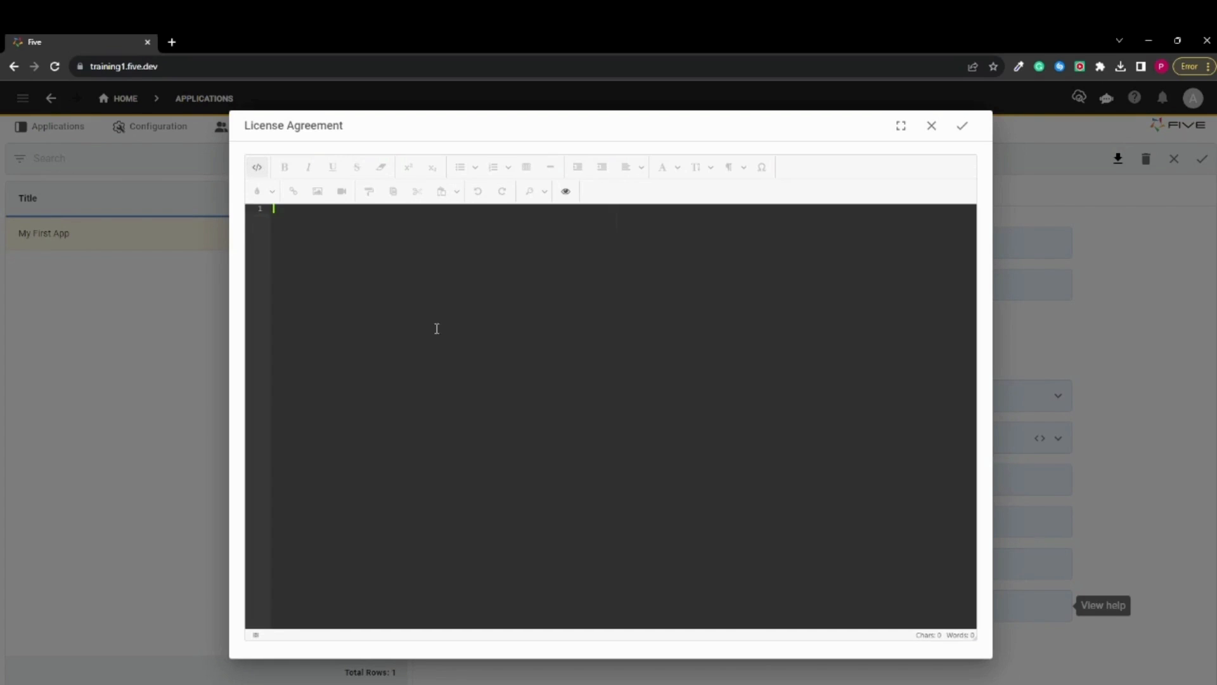
left_click(257, 167)
type("Ple")
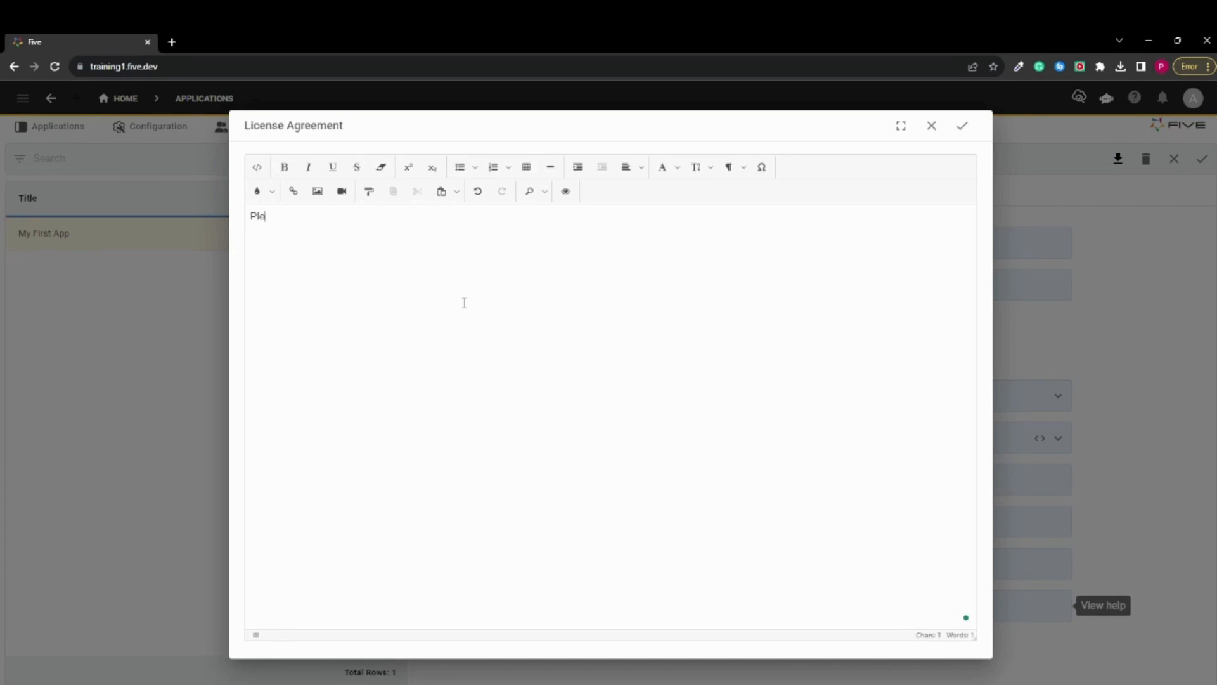
type("ase Accept ")
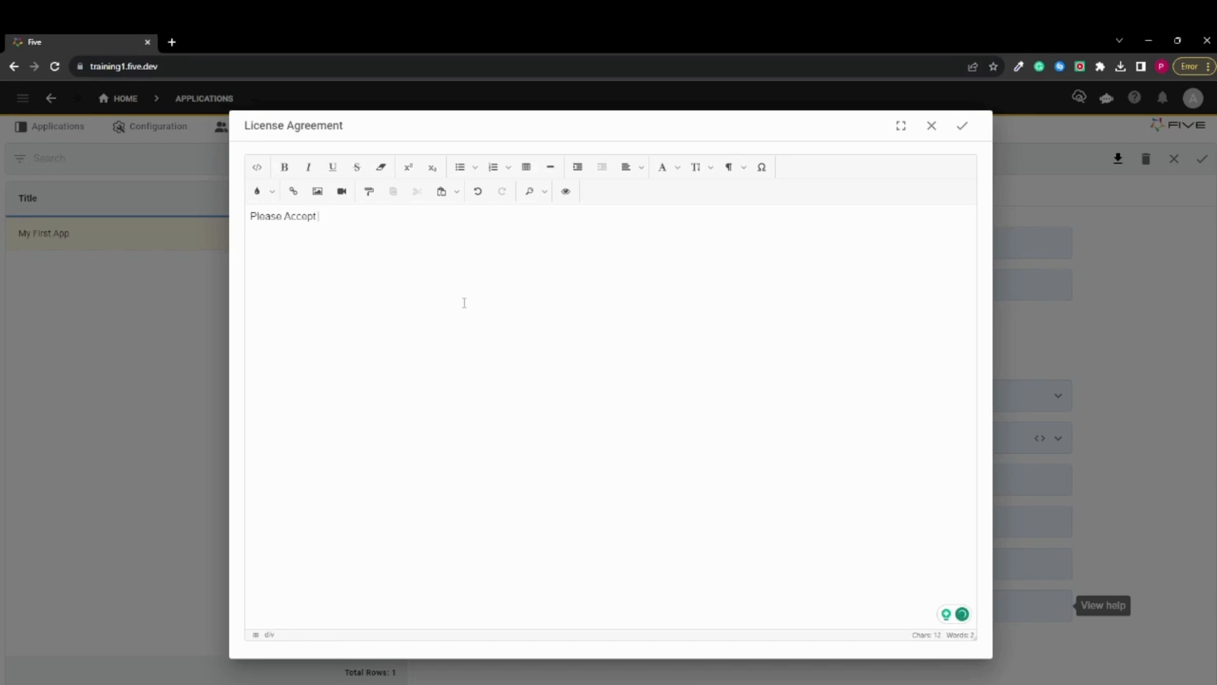
type("Our c")
key("BackSpace")
type("Conditions...")
left_click(962, 126)
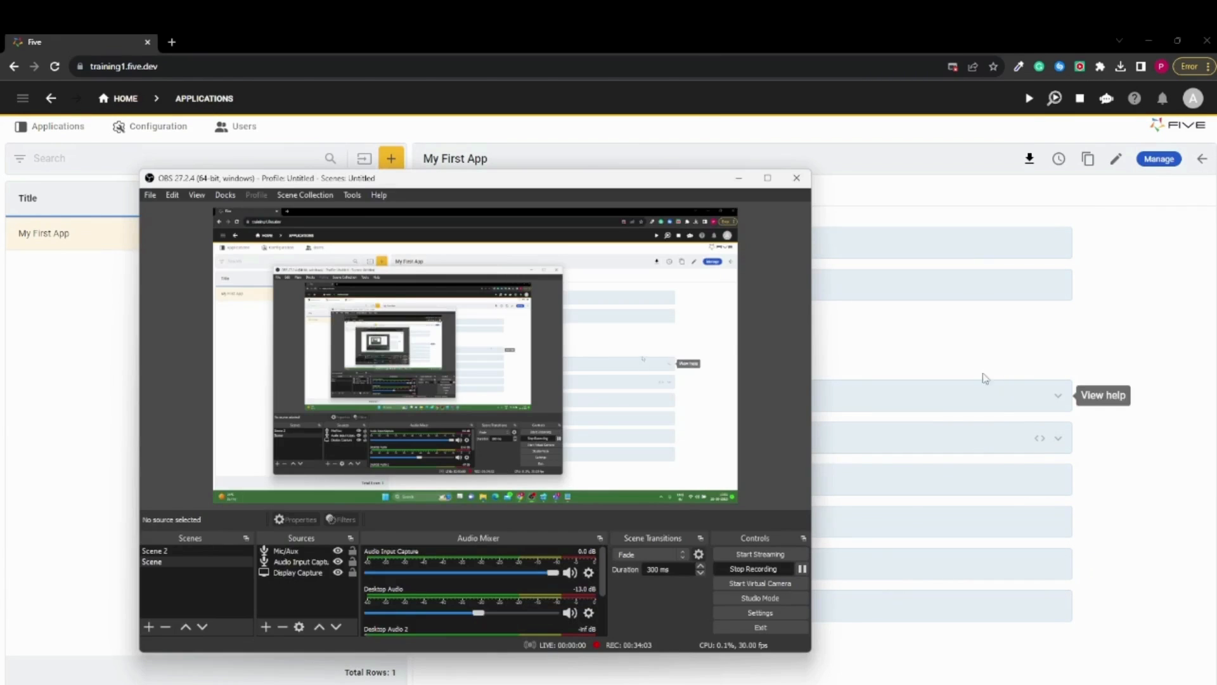
Run My First App and sign in with the username admin and the account password
left_click(1138, 346)
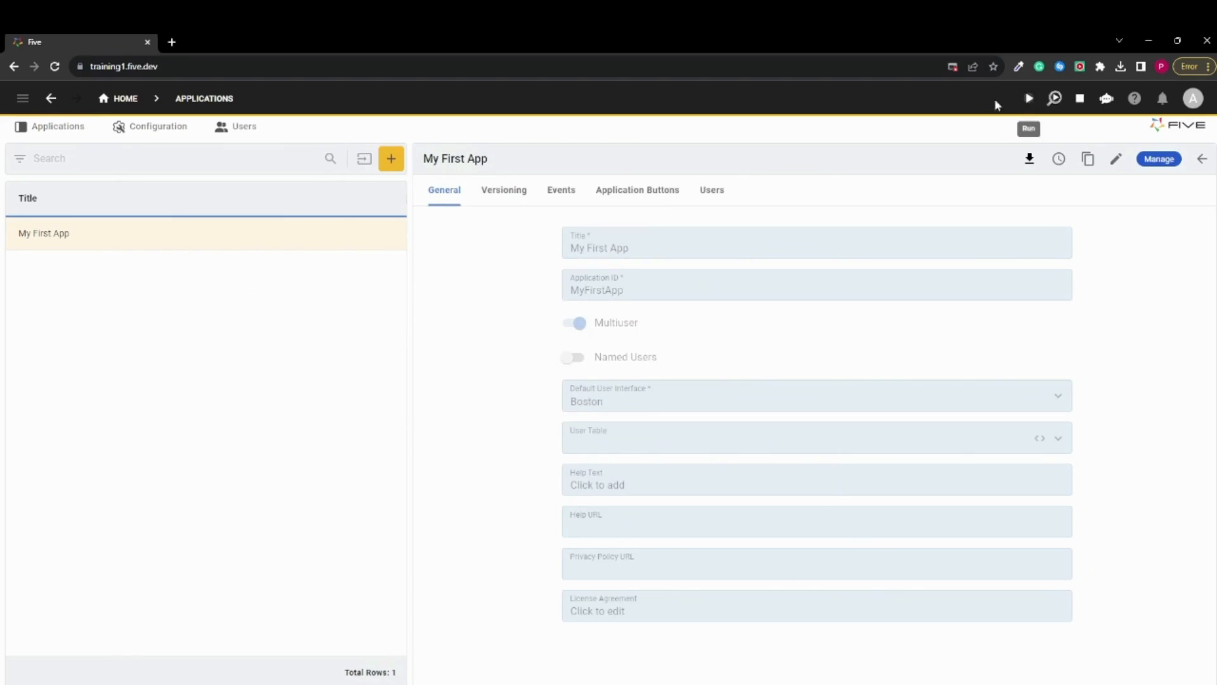
left_click(1029, 98)
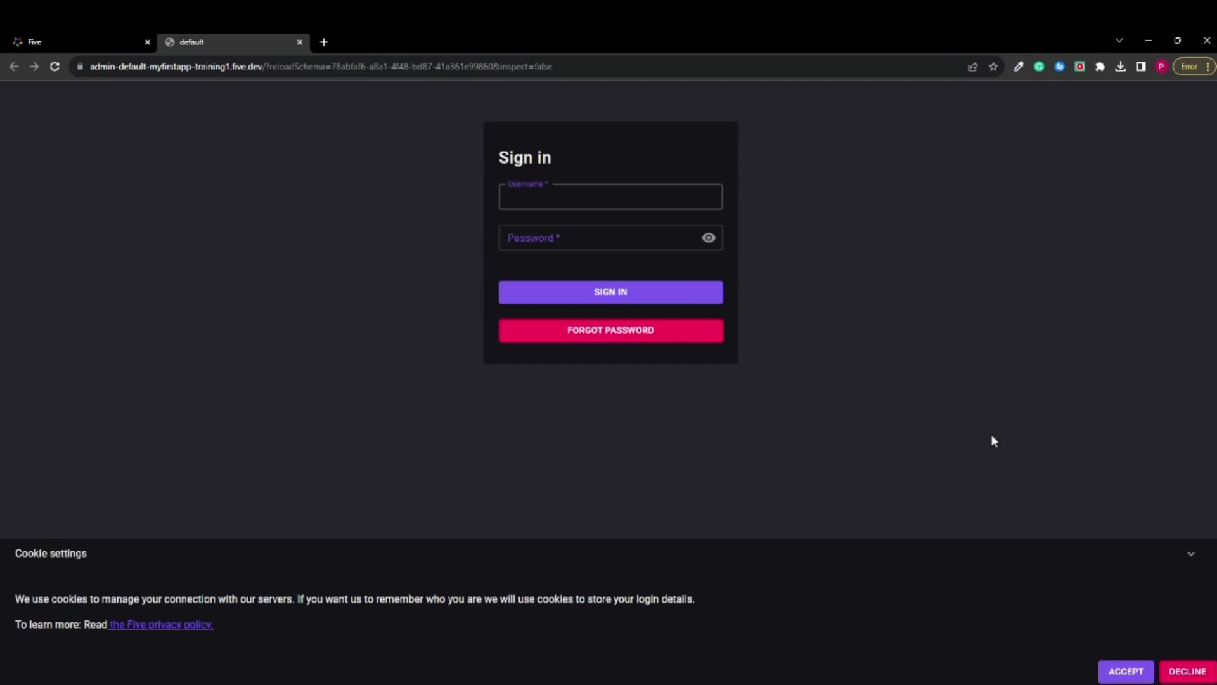
type("admin")
left_click(709, 239)
left_click(636, 242)
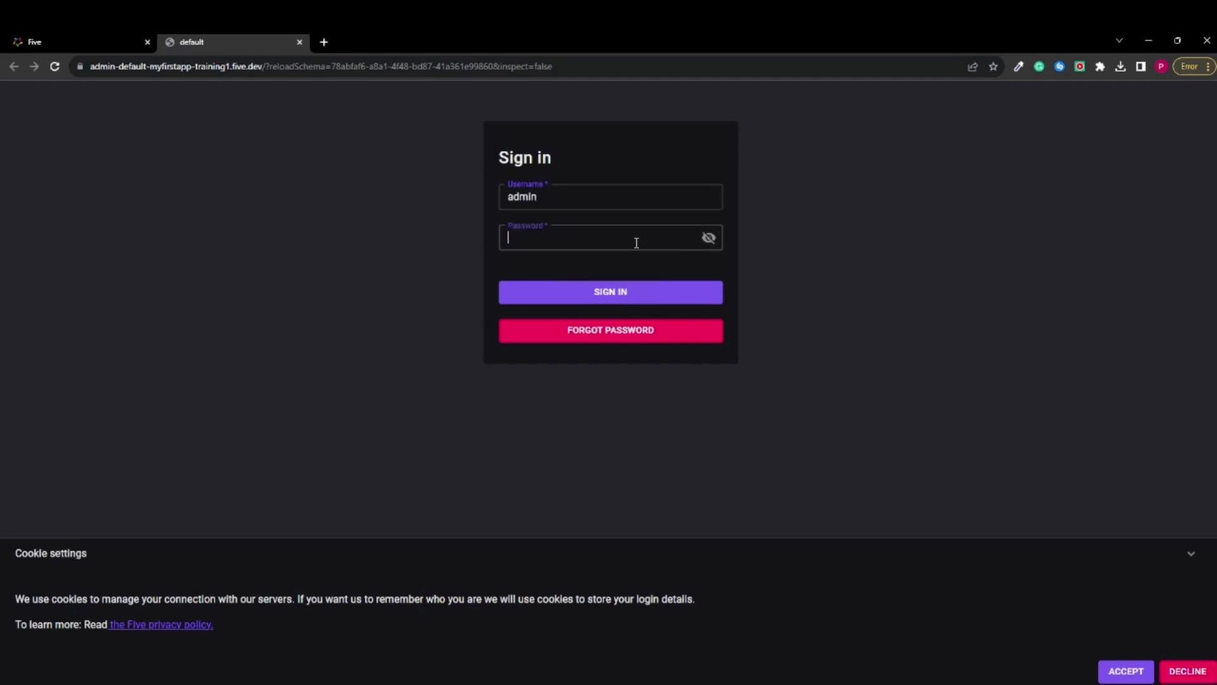
type("admin")
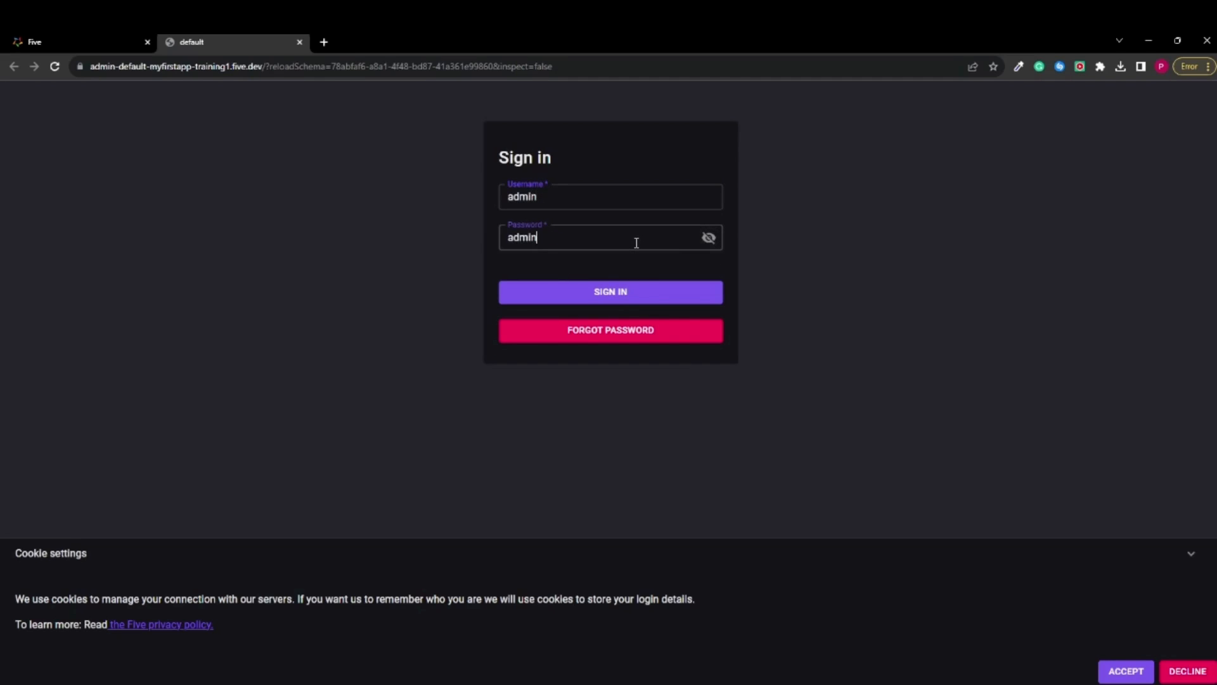
left_click(641, 295)
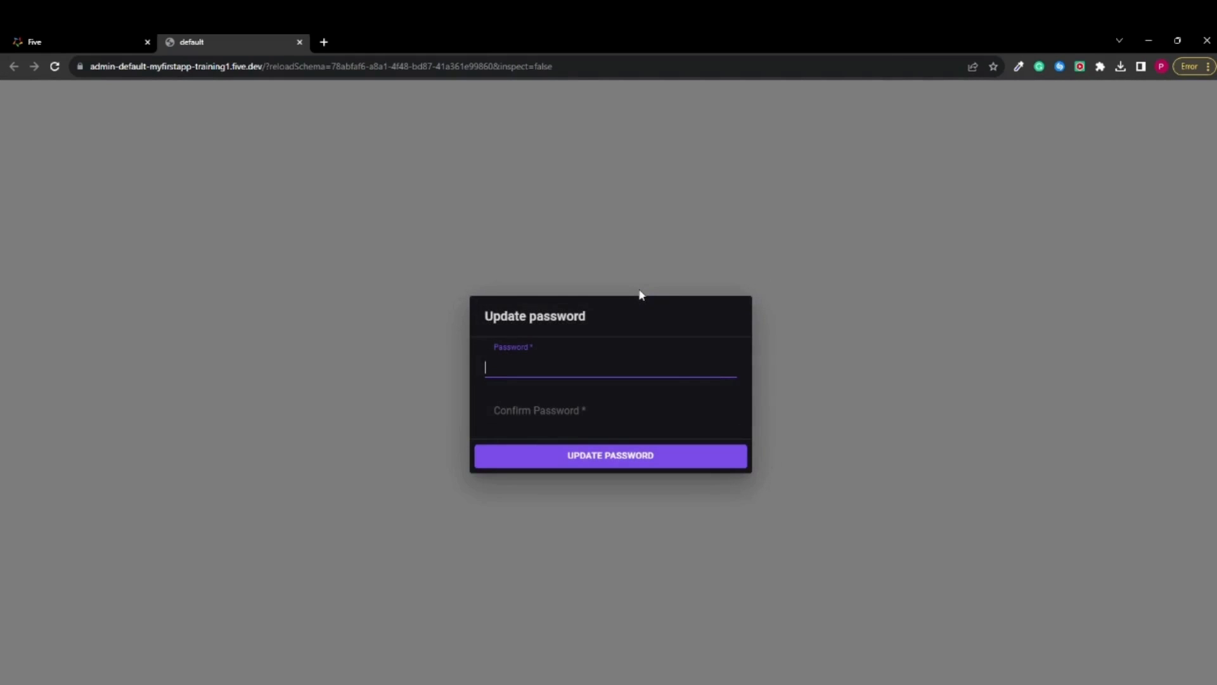
Update the admin account by entering and confirming a new password
type("••••••••••")
left_click(664, 408)
type("••••••••••")
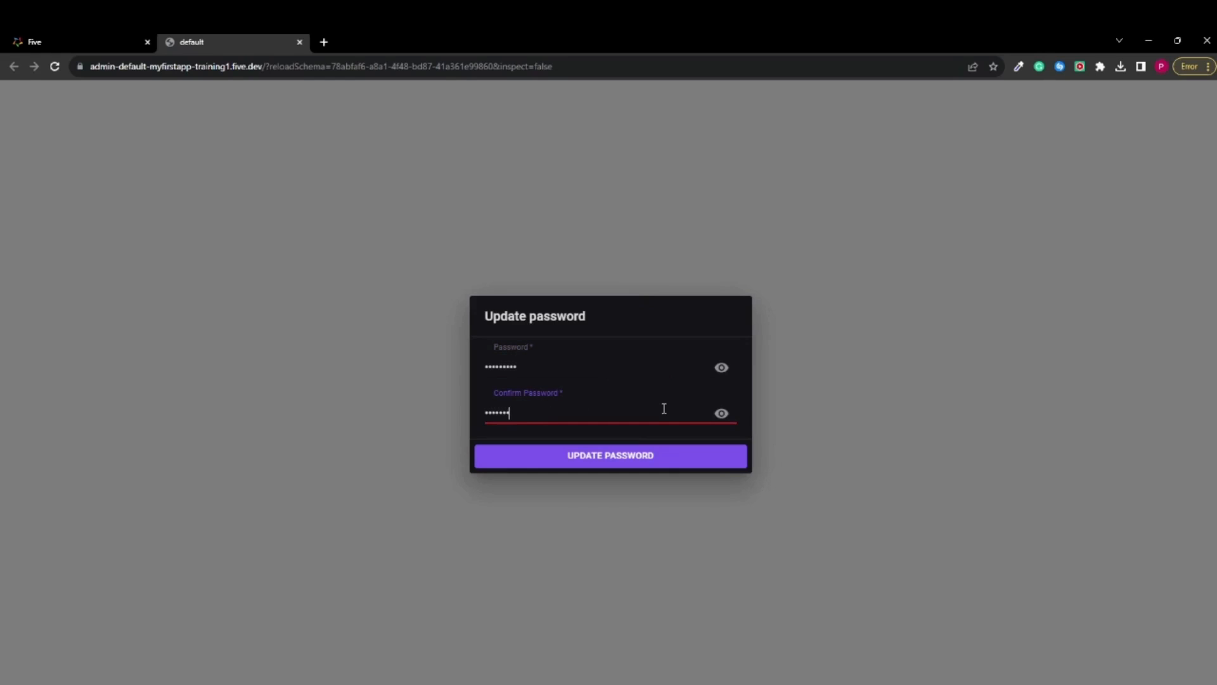
left_click(674, 462)
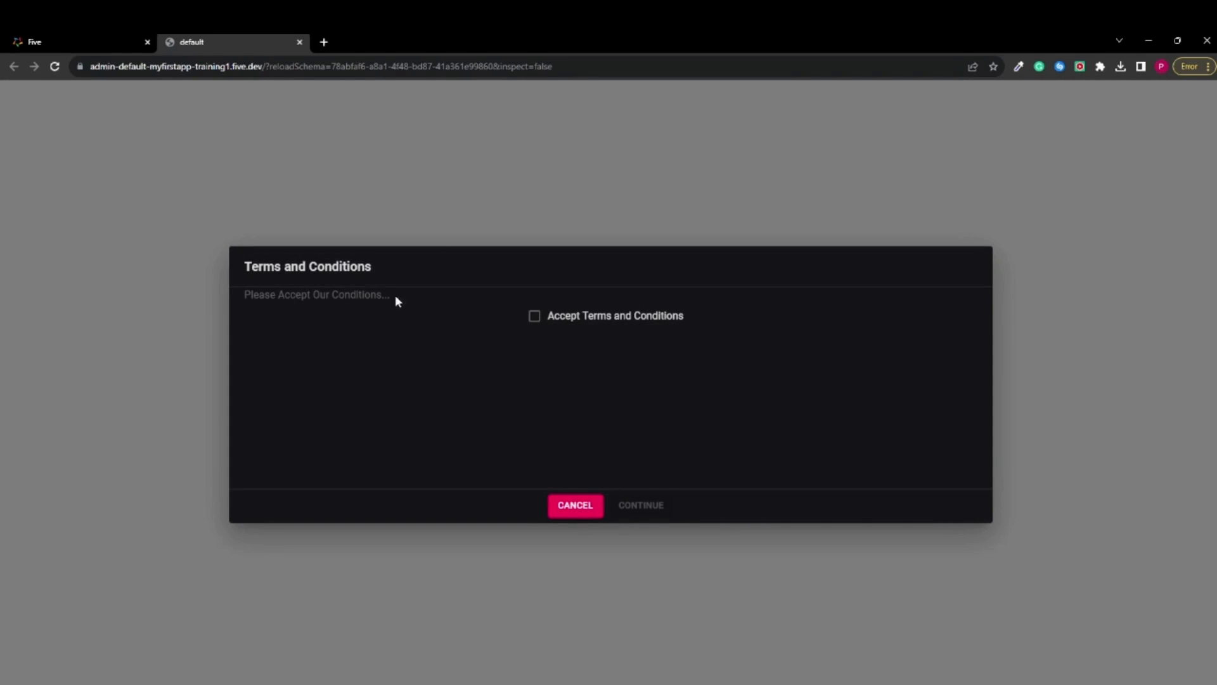
Accept the Terms and Conditions and continue into the app
left_click_drag(395, 298, 256, 297)
left_click(296, 342)
left_click(535, 319)
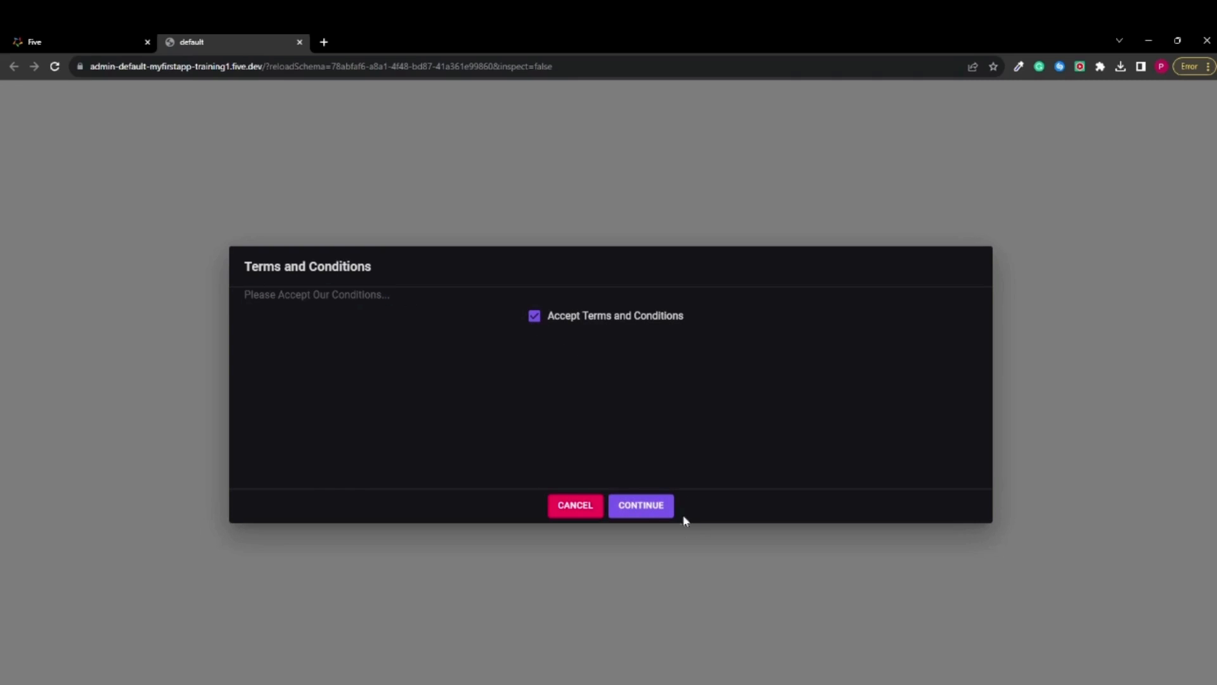
left_click(651, 509)
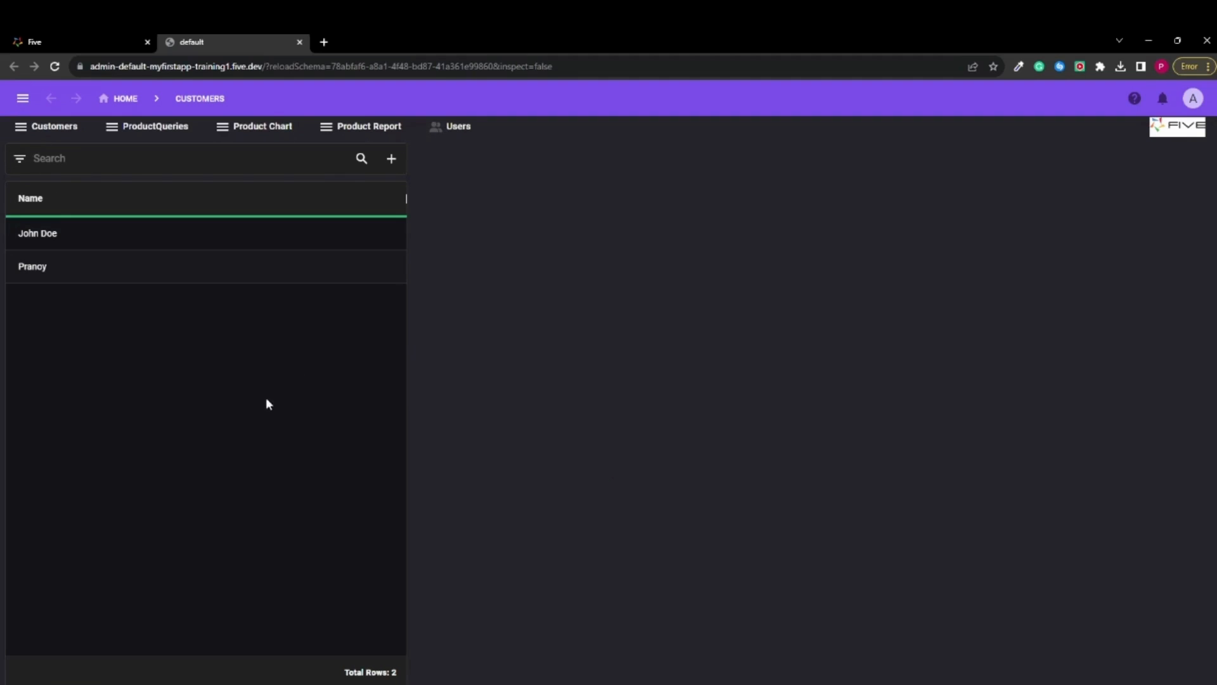
View the first customer's record and the Users list in the running app, and return to Customers
left_click(209, 239)
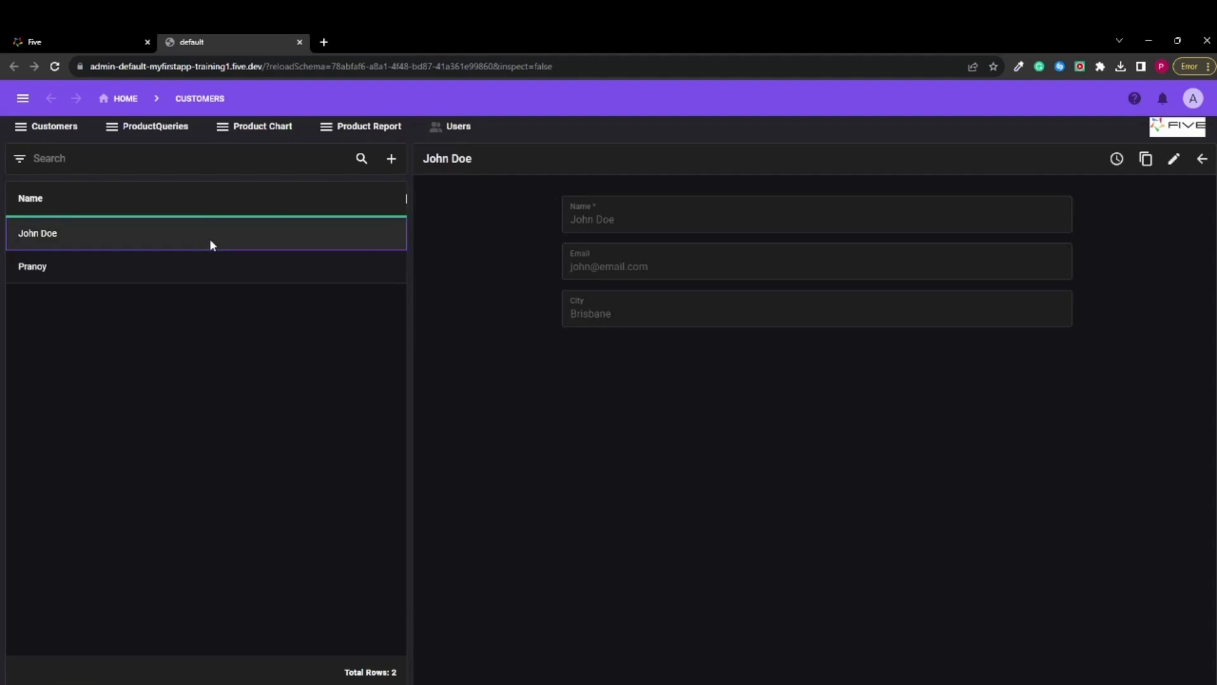
left_click(1201, 161)
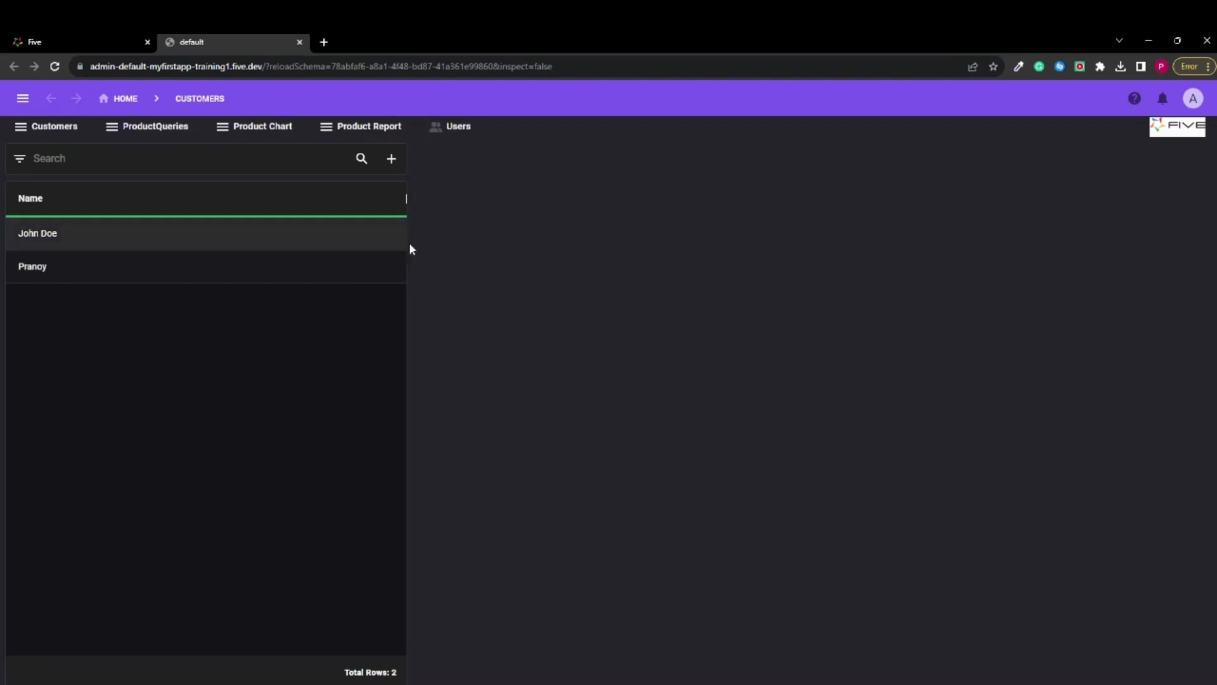
left_click(454, 130)
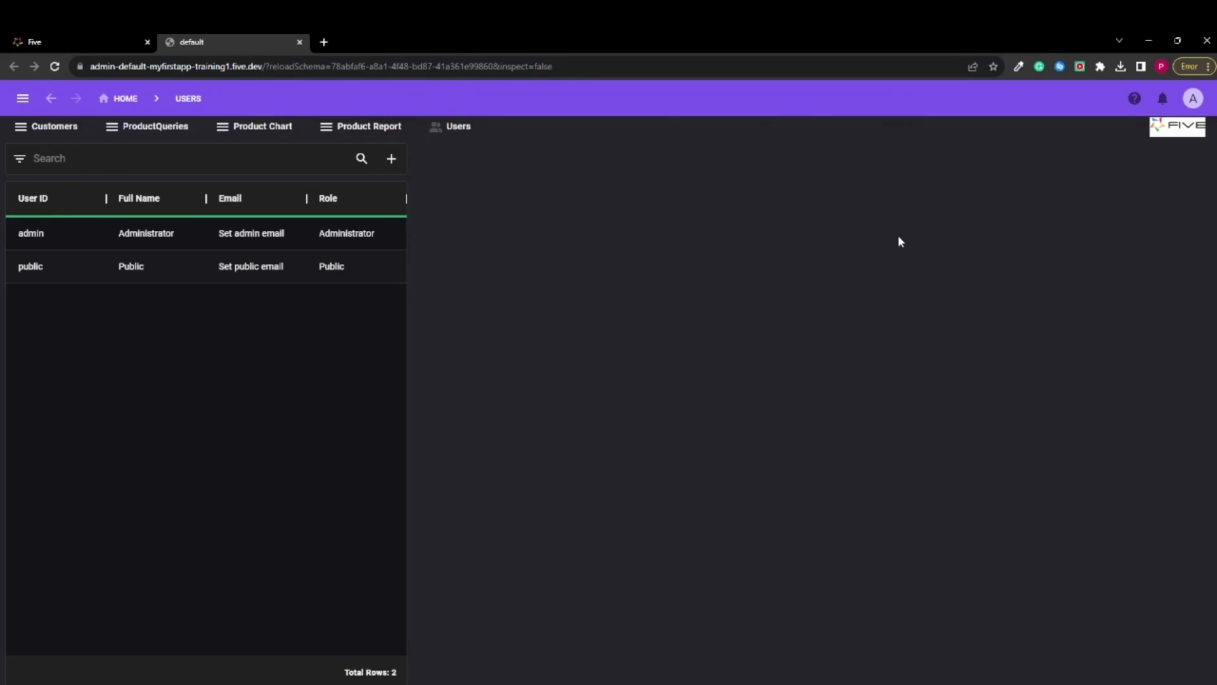
left_click(52, 130)
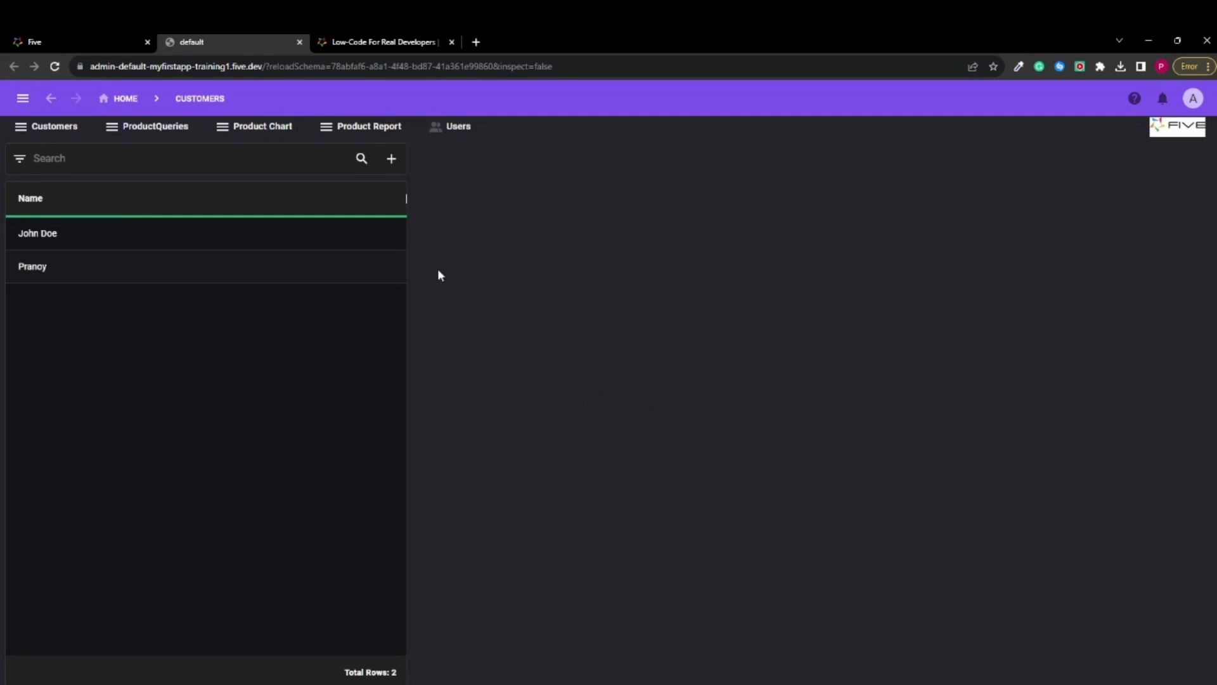
Switch back to My First App in the Five development environment and open the Code Editor
left_click(83, 38)
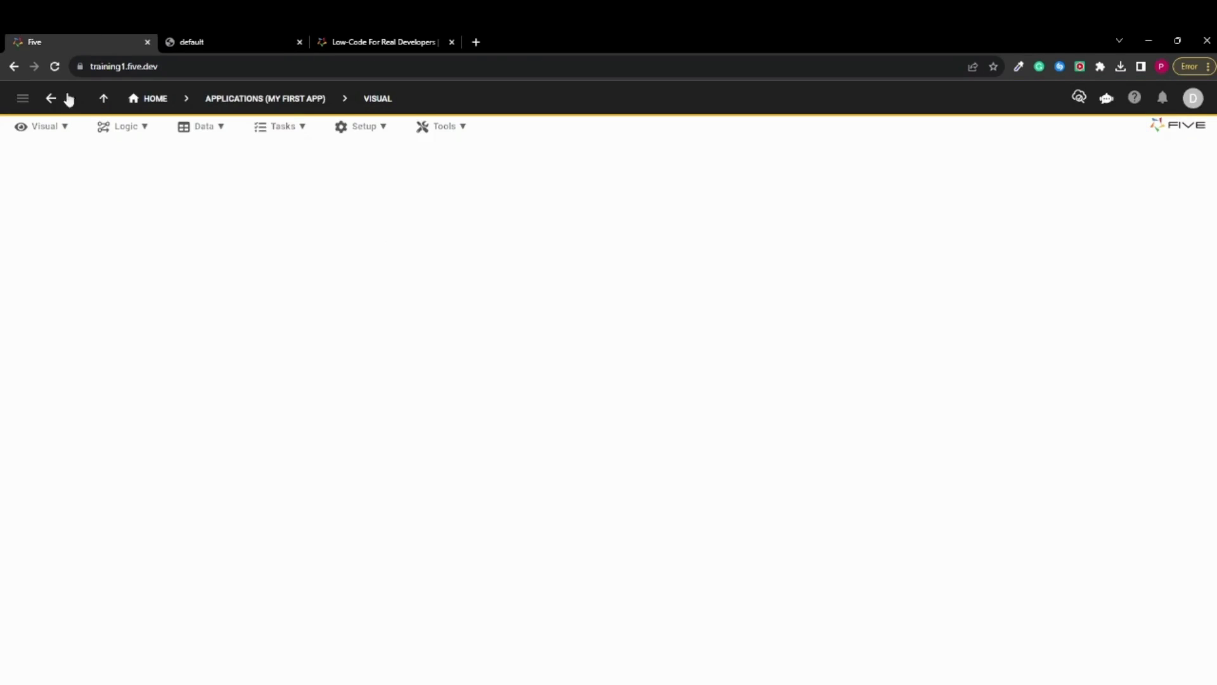
left_click(455, 133)
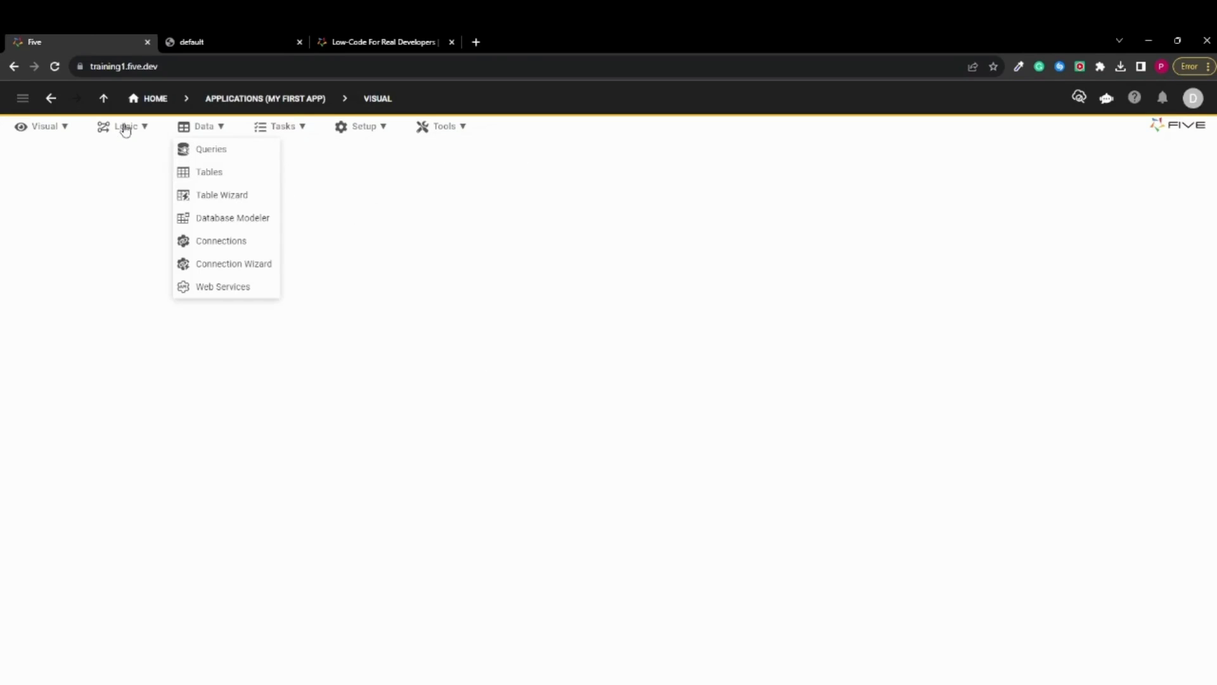
mouse_move(123, 130)
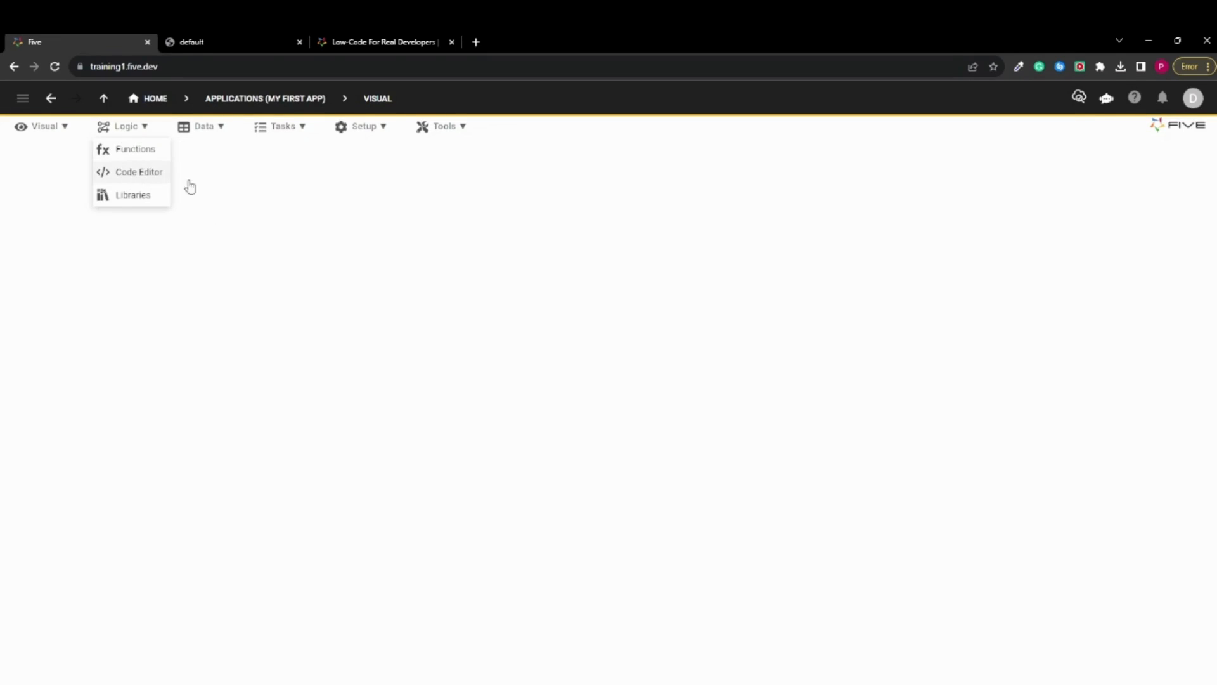
left_click(145, 172)
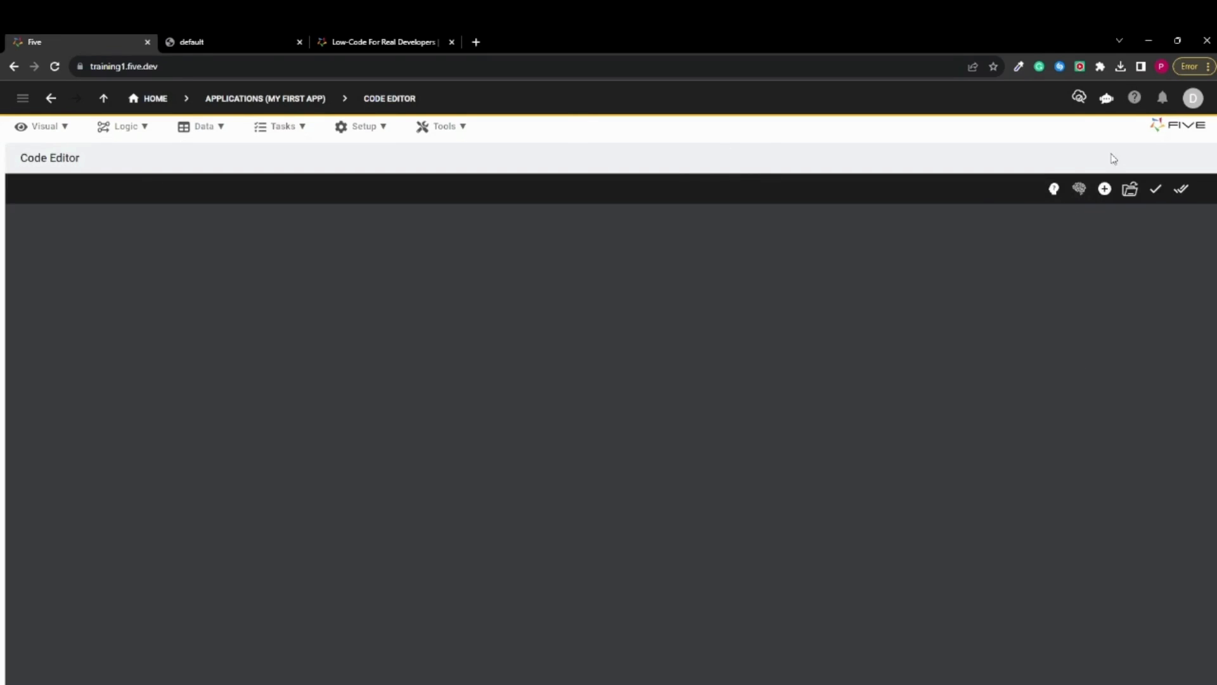
Create a JavaScript function named newFunction and insert a blank line above its return statement
left_click(1104, 189)
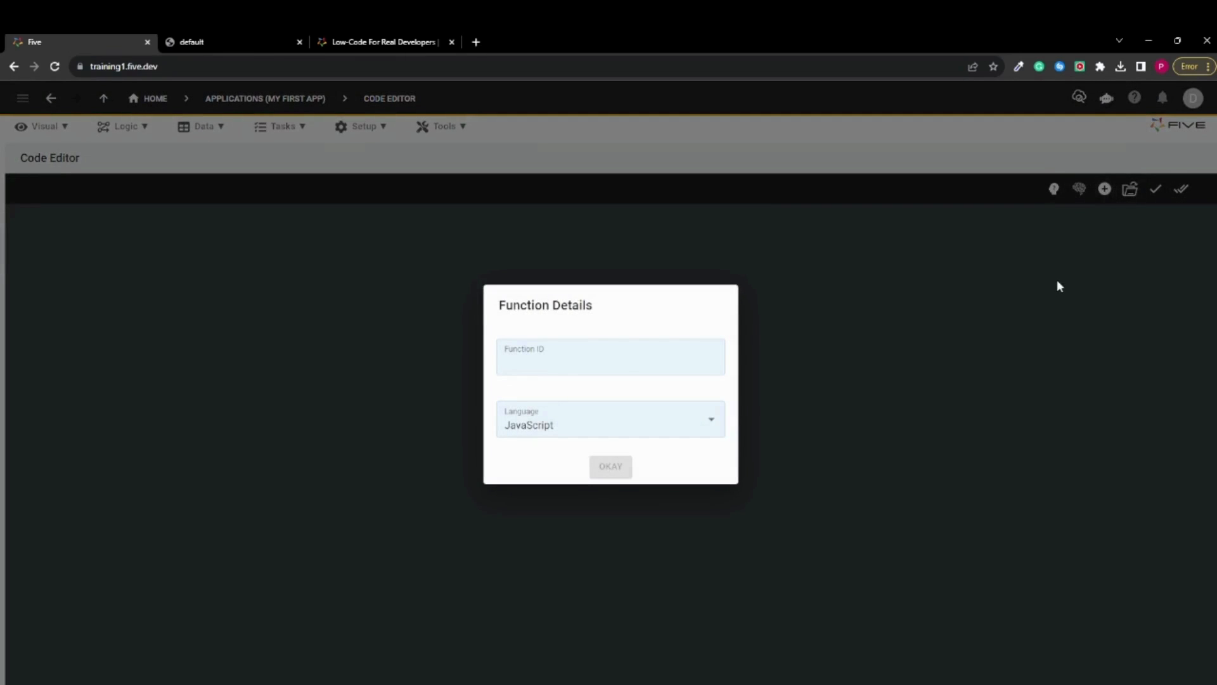
left_click(611, 373)
type("newFunction")
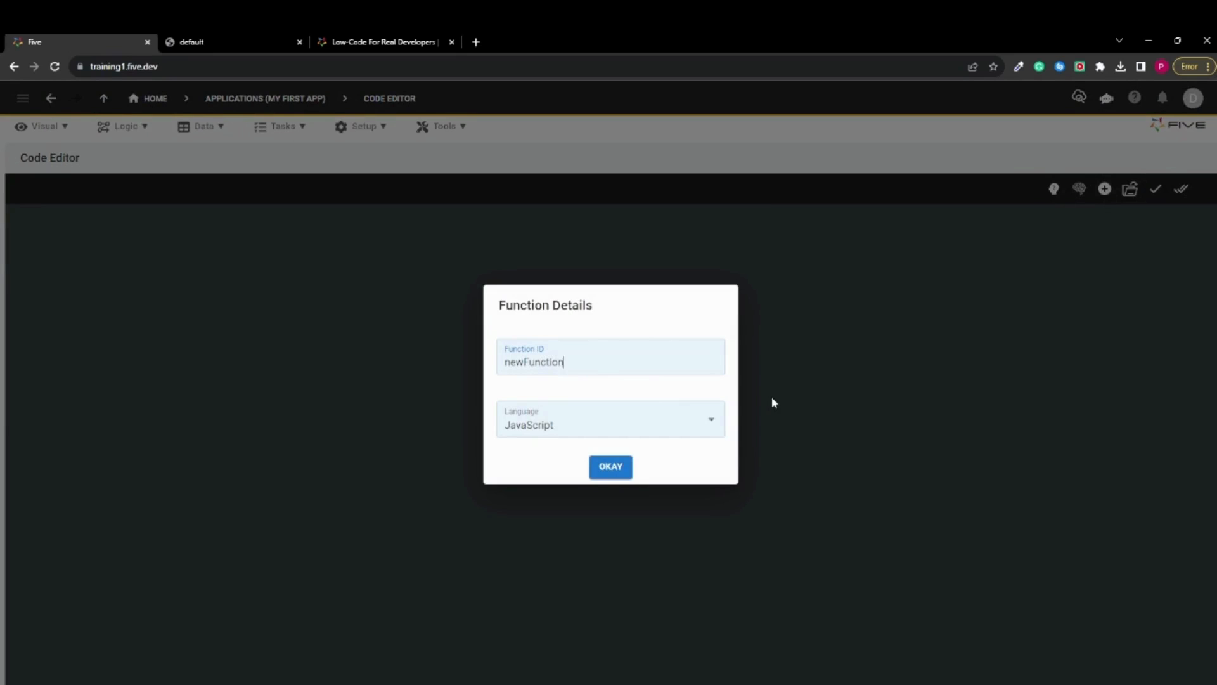
left_click(712, 421)
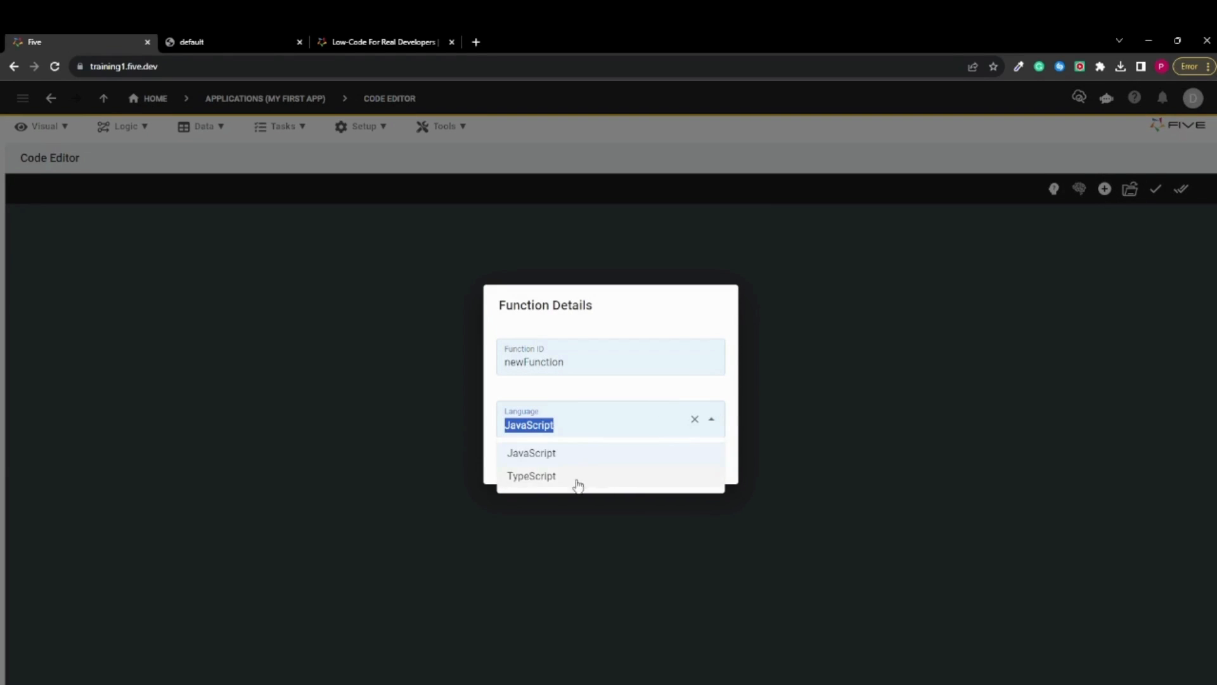
left_click(592, 454)
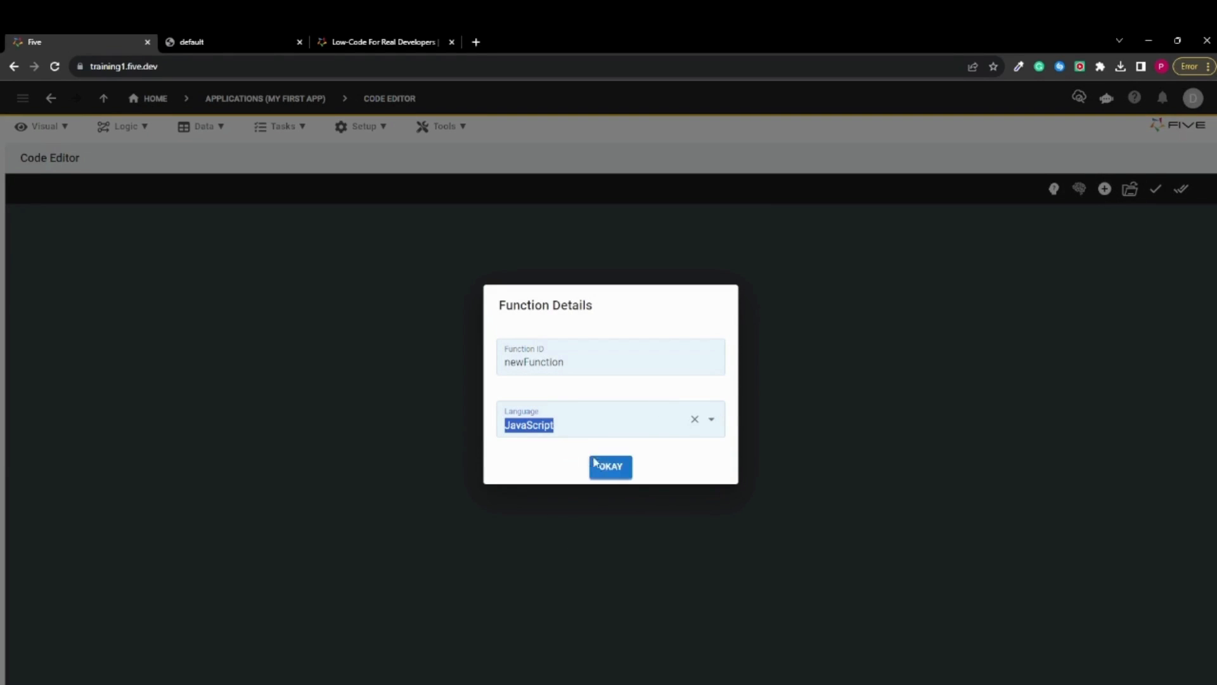
left_click(611, 468)
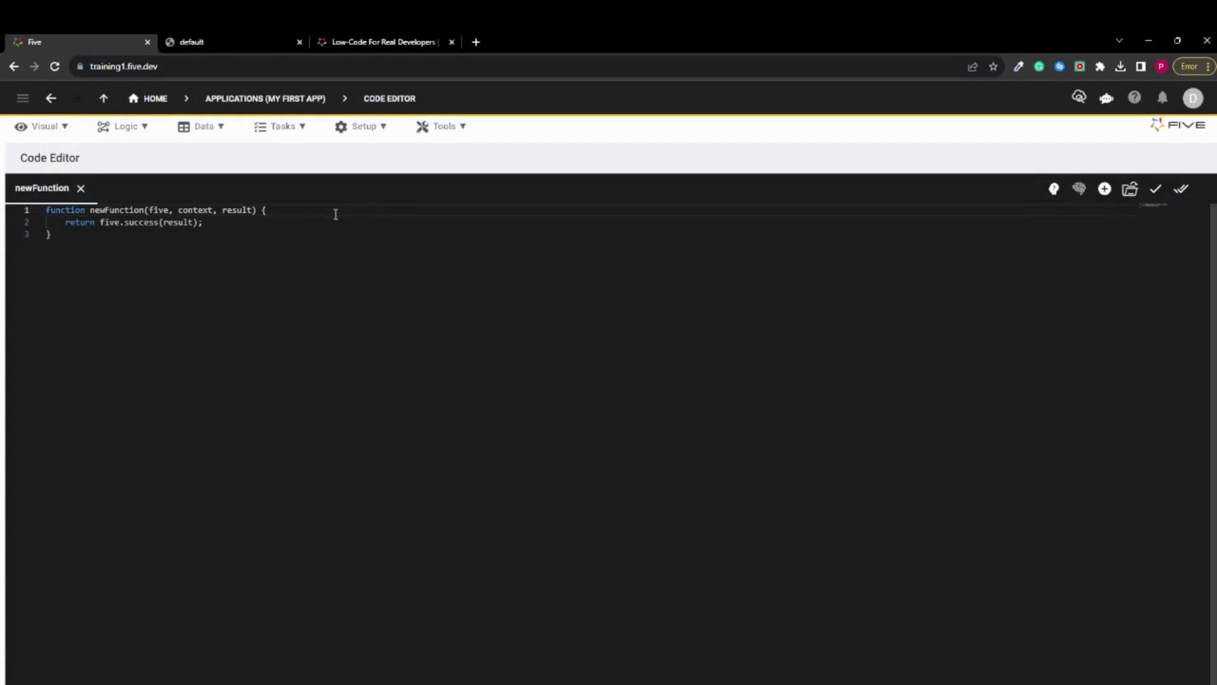
left_click(335, 213)
key("Return")
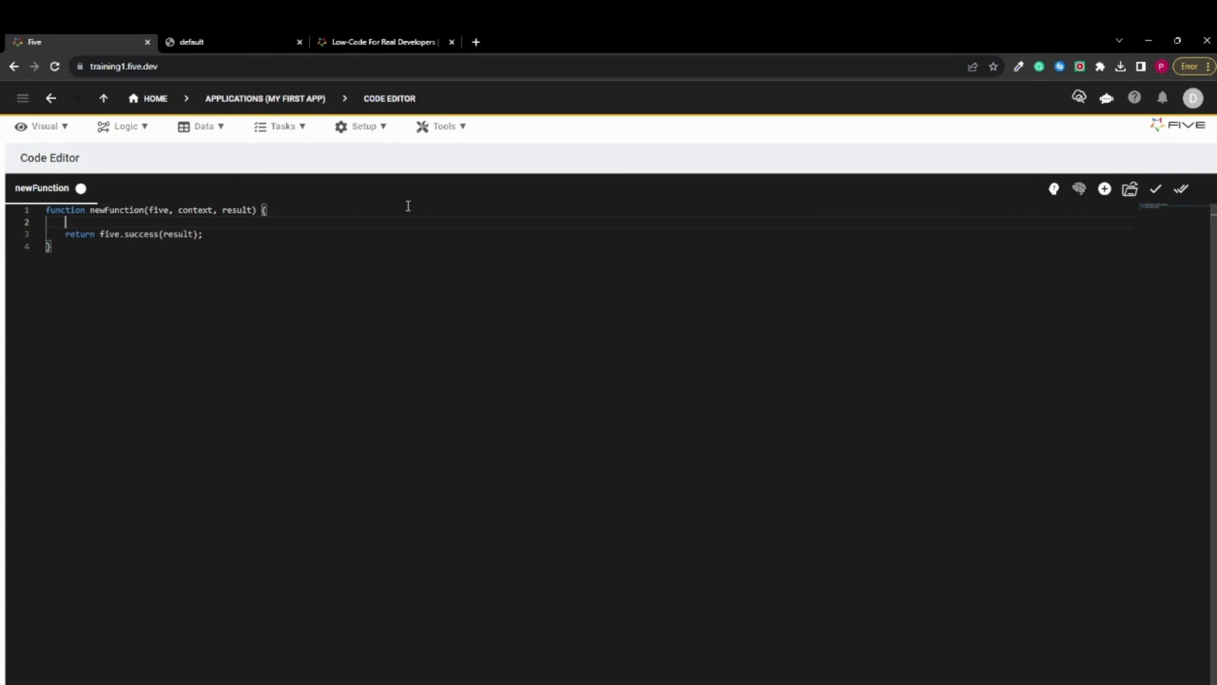
Switch to the Five website, open its free sign-up form and place the cursor in the Email field
left_click(366, 41)
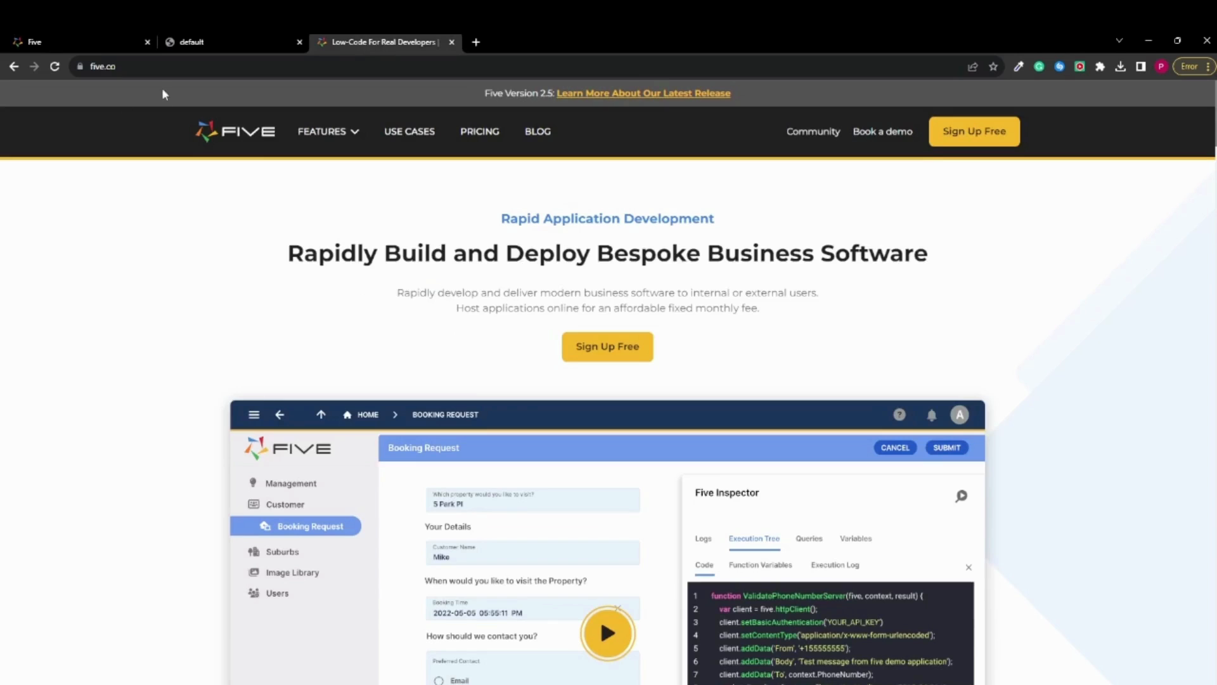
double_click(171, 72)
left_click(156, 248)
left_click(635, 355)
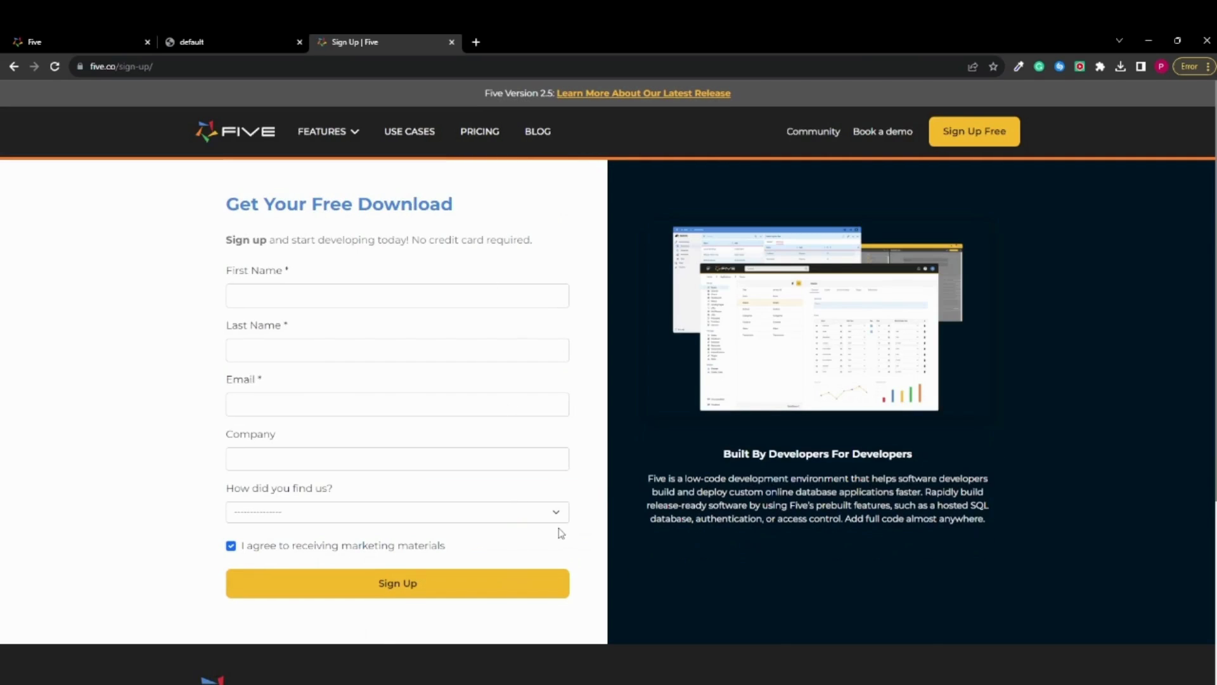
left_click(316, 412)
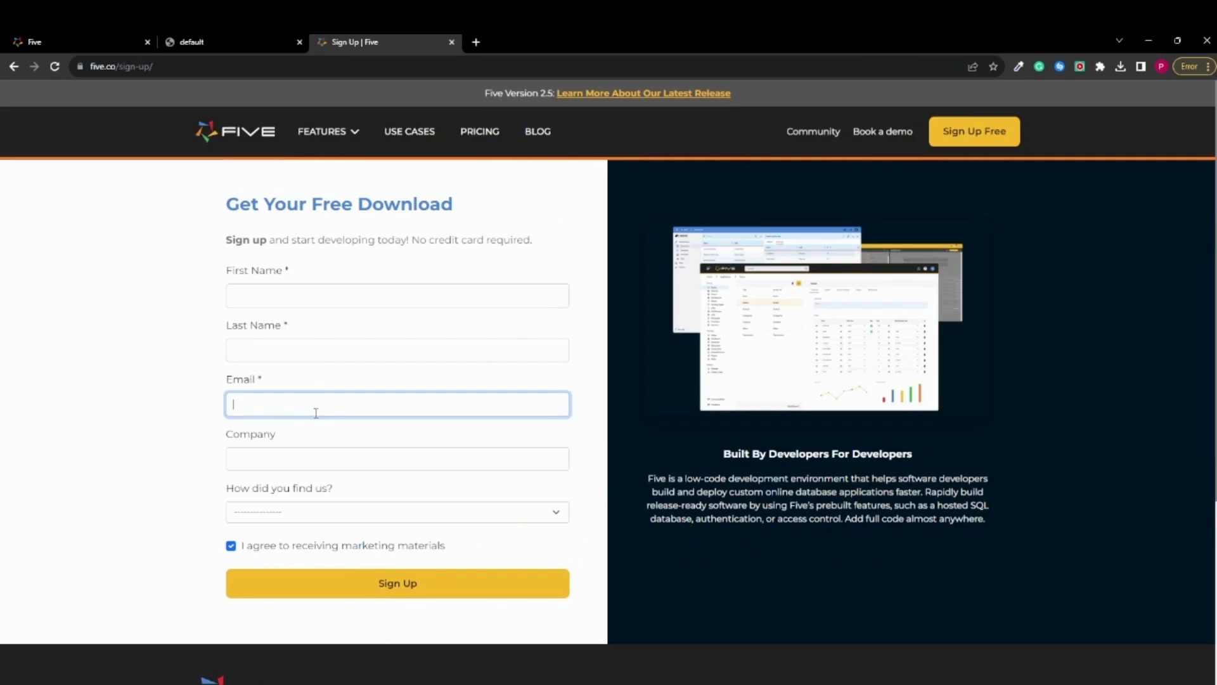
Leave the sign-up form, revisit the Code Editor in the Five development environment, and go to the Five website's home page
left_click(193, 419)
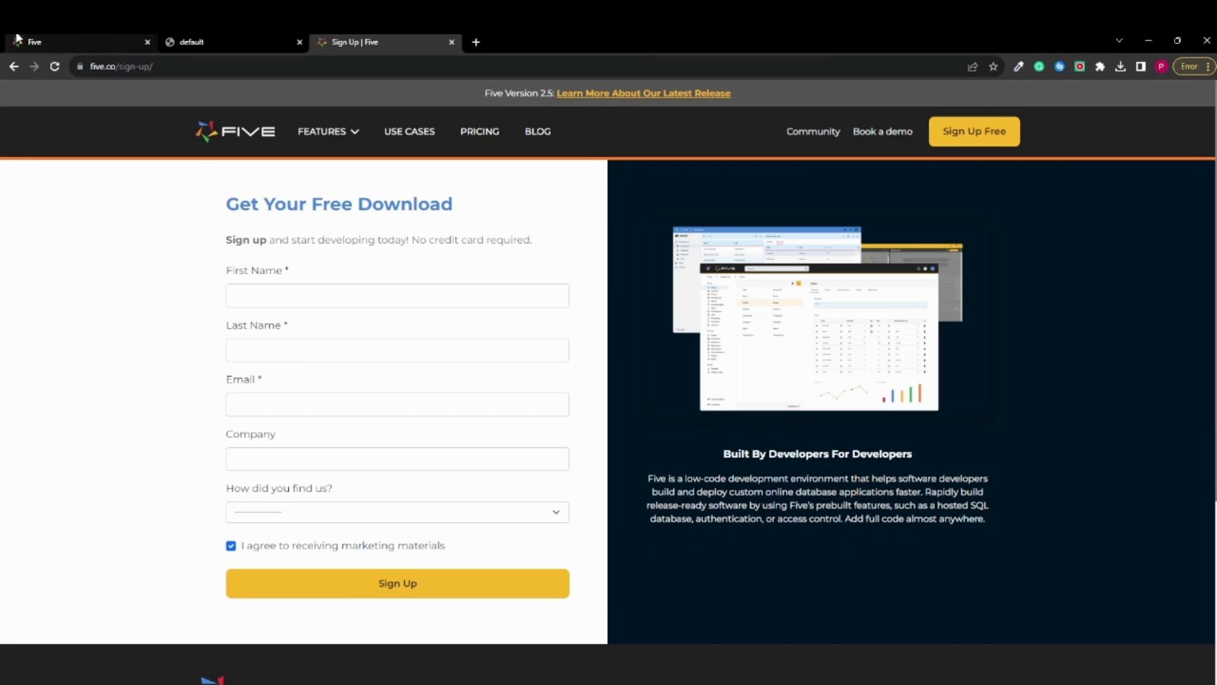
left_click(76, 42)
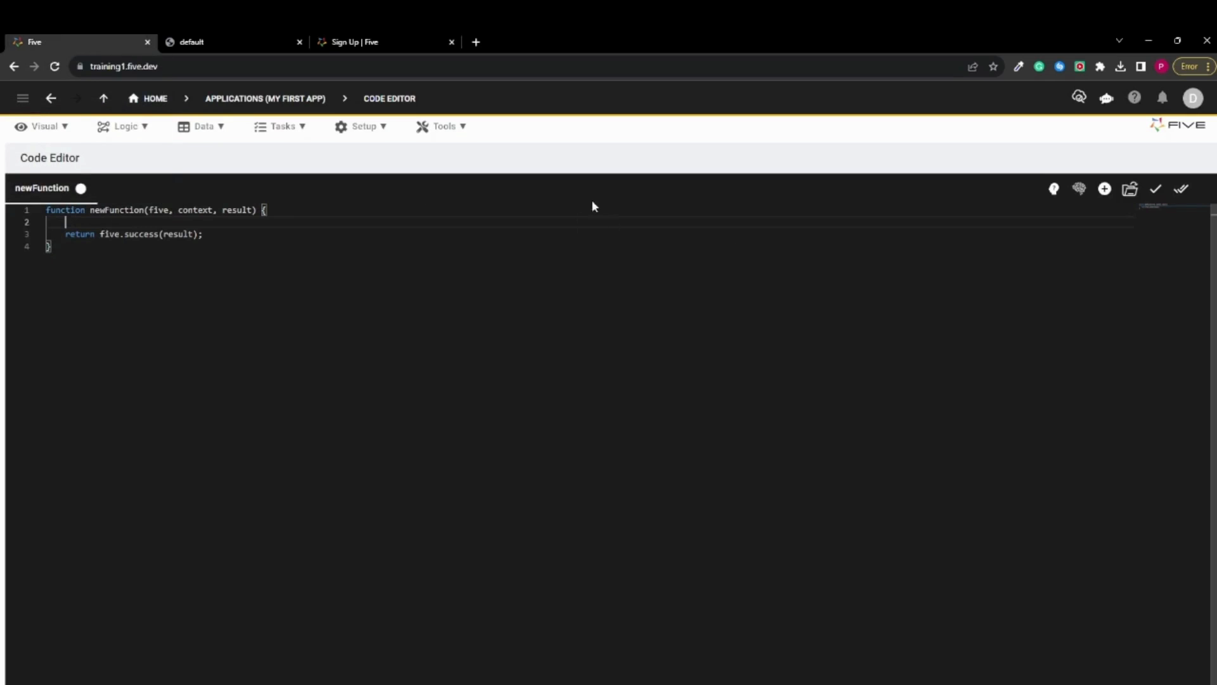
left_click(337, 42)
left_click(244, 128)
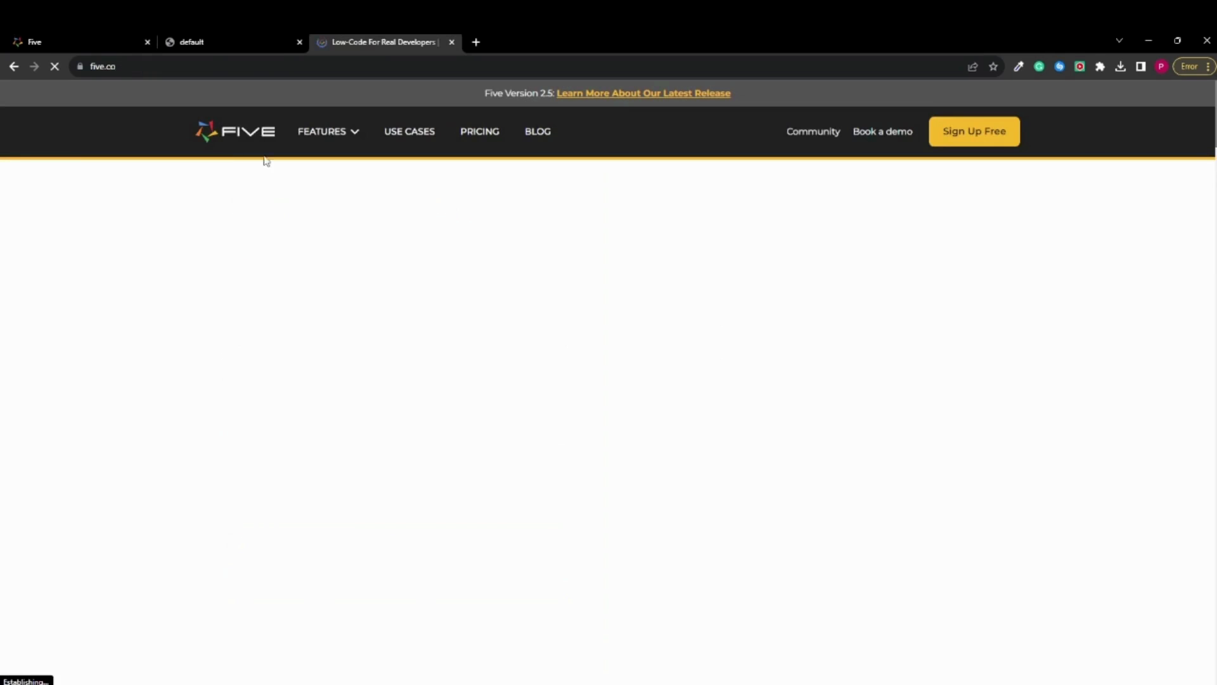
Open the Five Community forum from the website and look through its list of latest topics
left_click(813, 134)
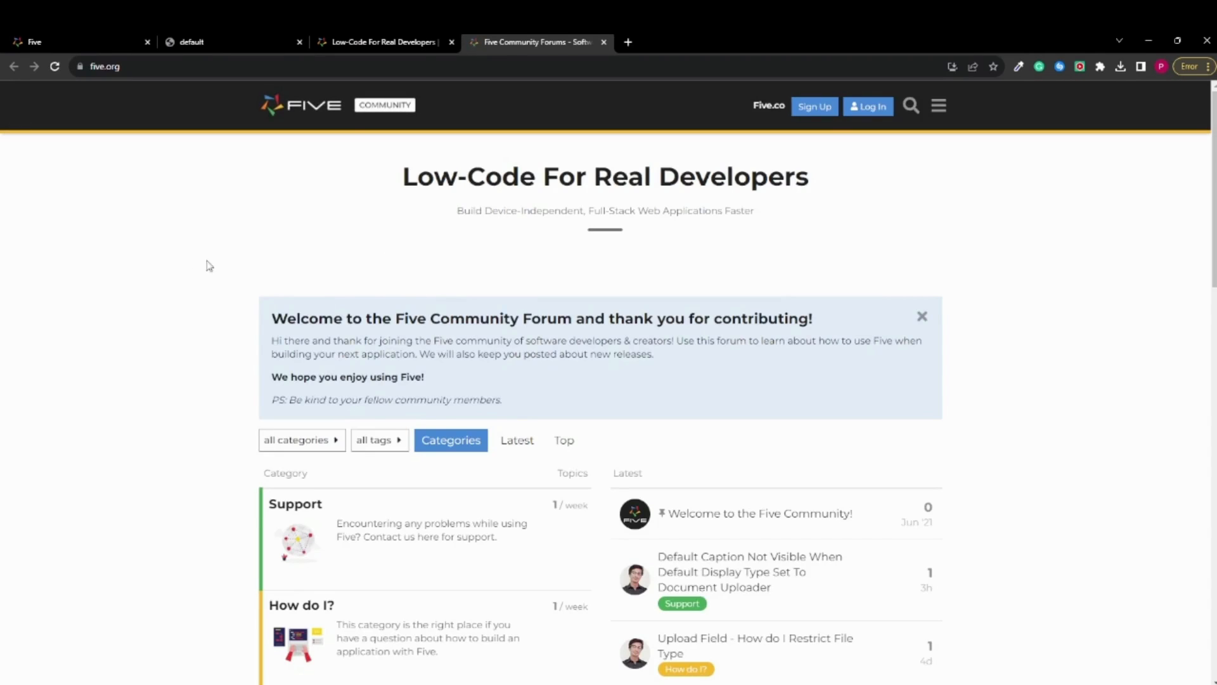
scroll(312, 237, "down", 4)
scroll(311, 237, "down", 8)
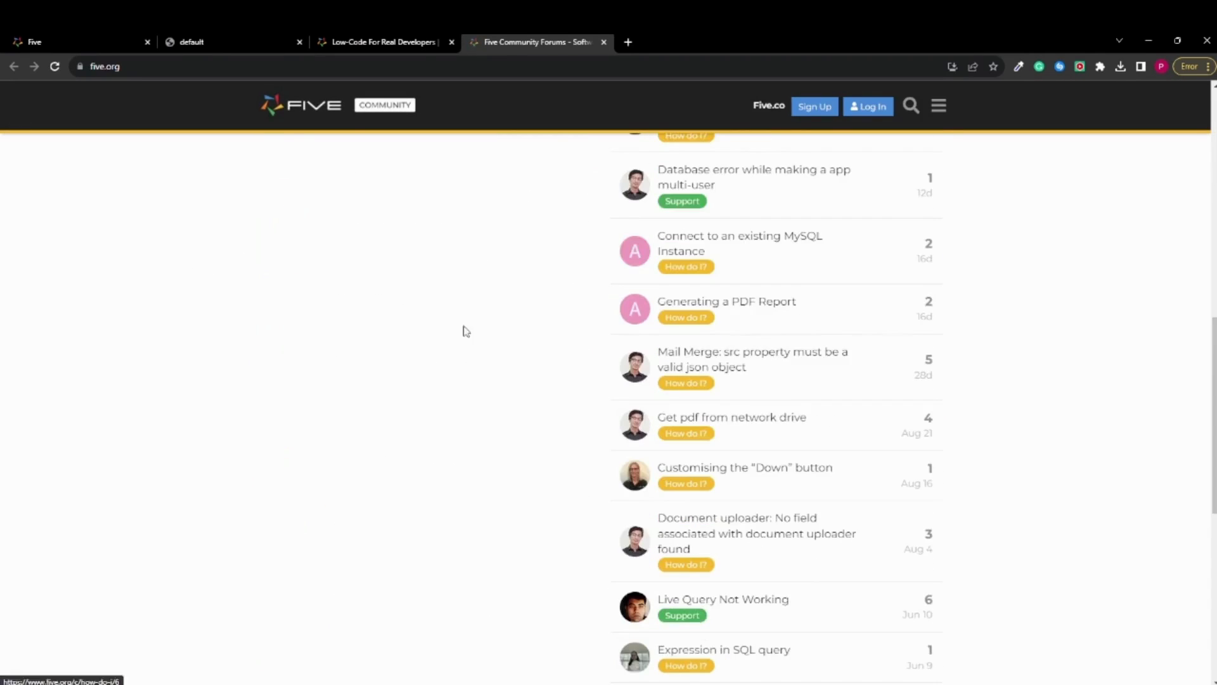
scroll(465, 332, "up", 11)
View the Use Cases page on the Five website and switch back to the Code Editor in the Five development environment
left_click(378, 42)
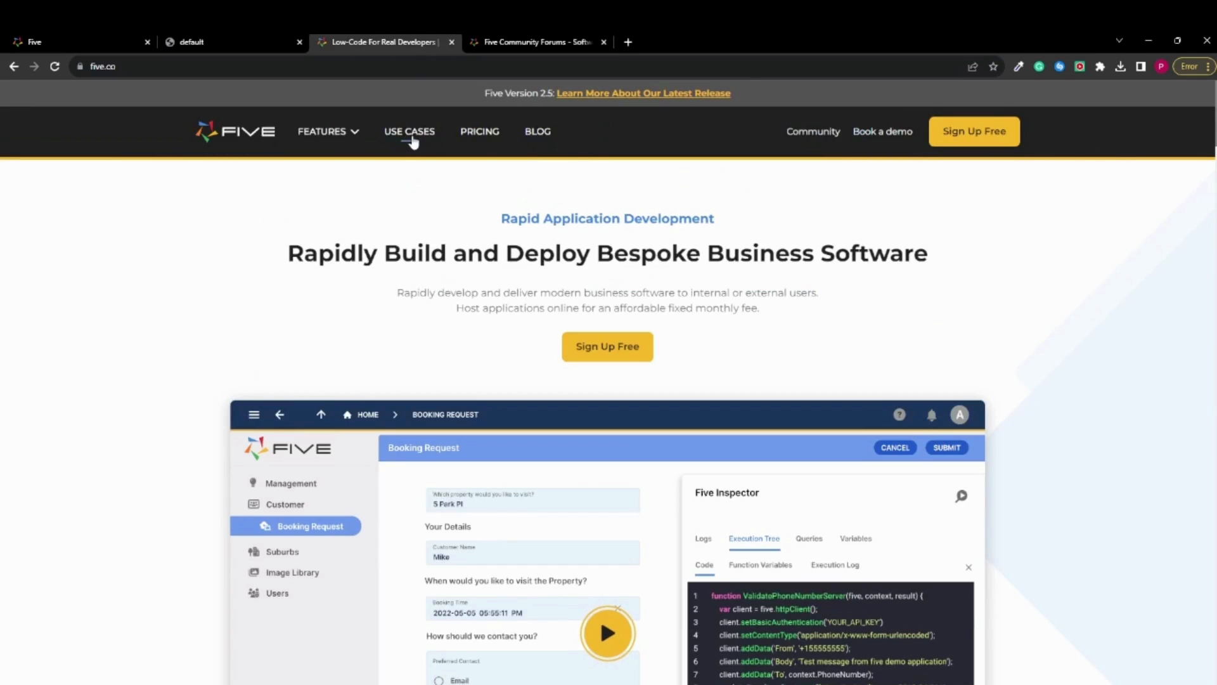
left_click(412, 139)
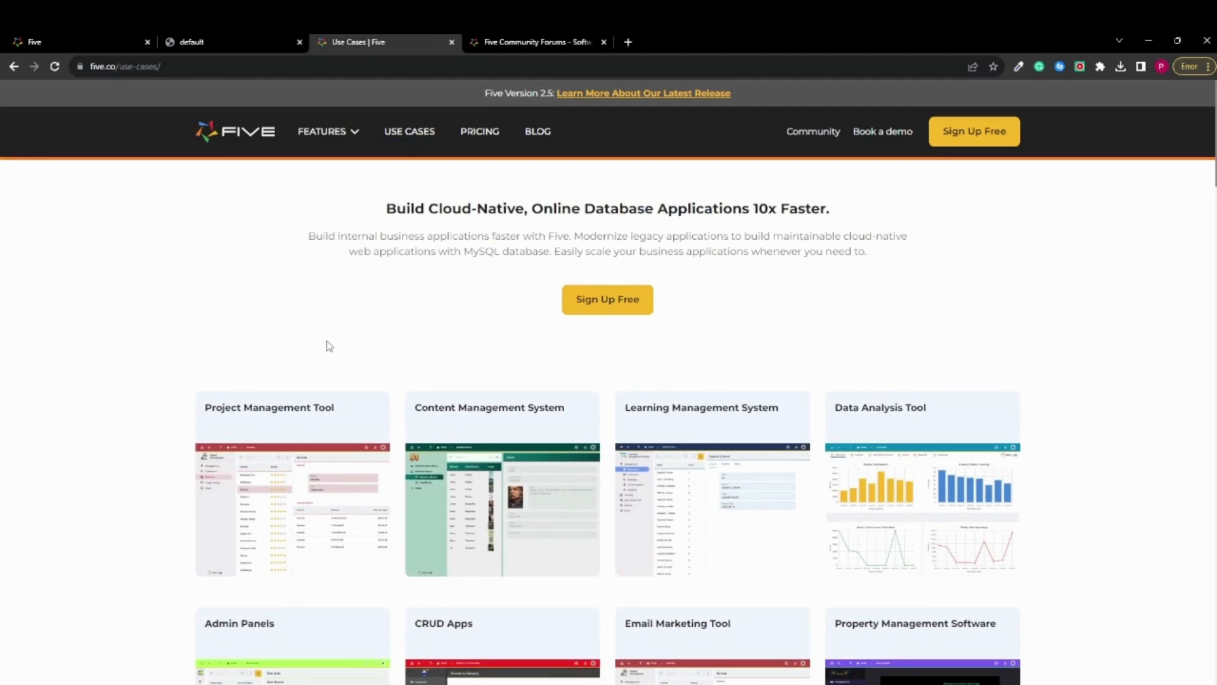
left_click(92, 40)
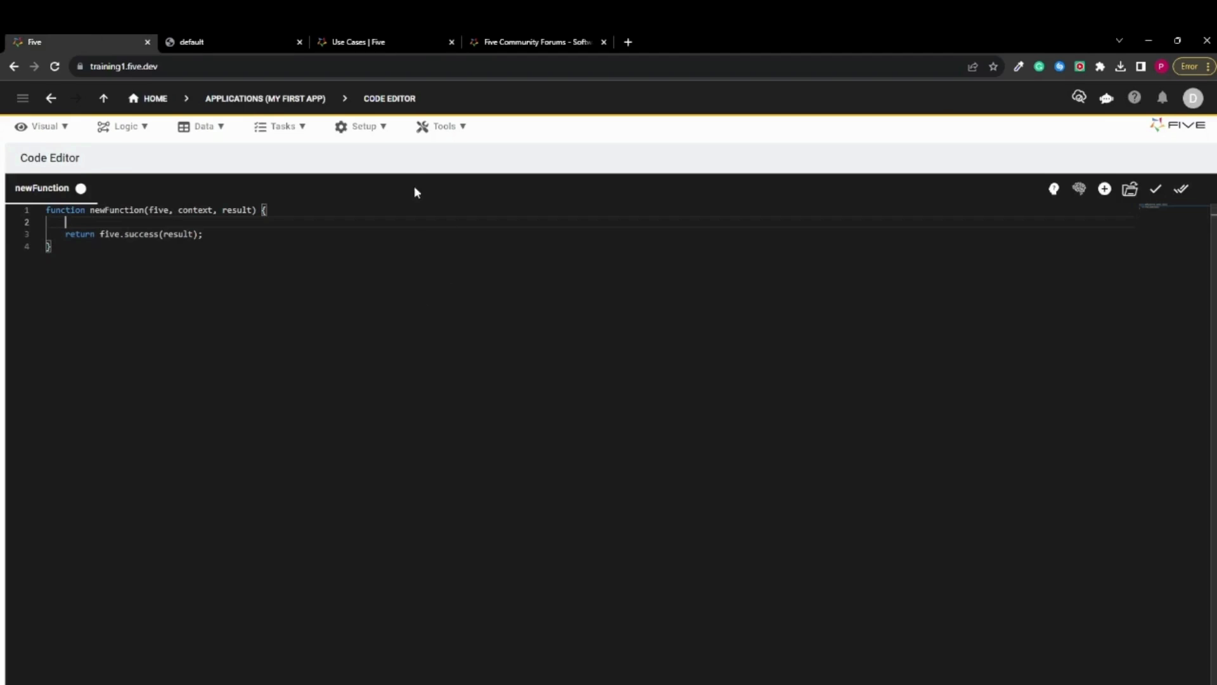